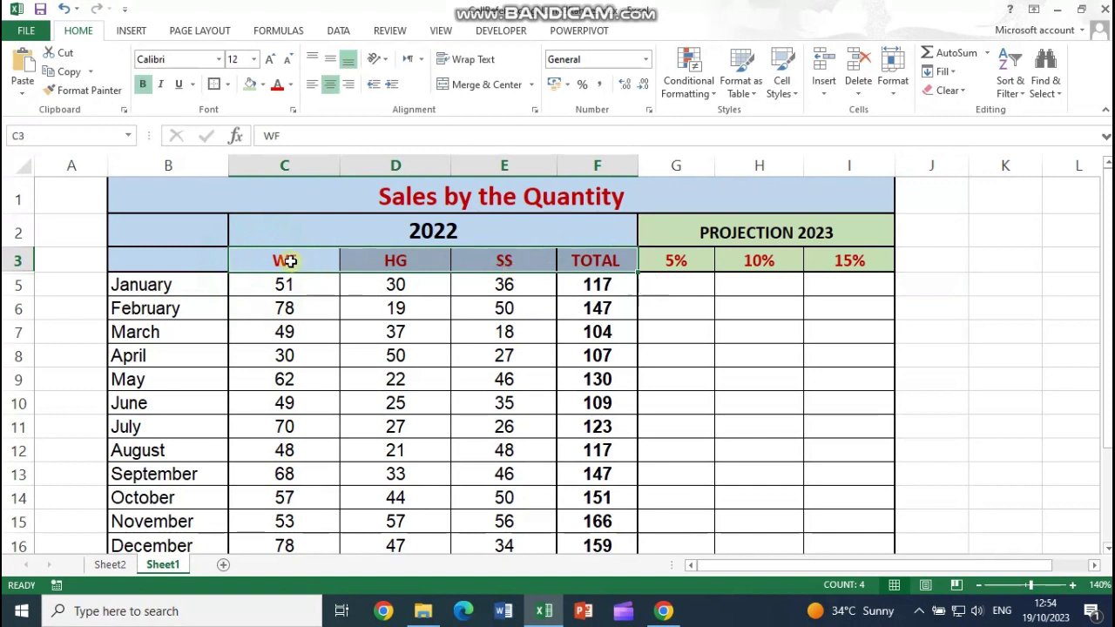
Step: Examine the 2022 sales columns, January's quantities and total formula, and the 5%, 10% and 15% headers of the 2023 projection
{"action": "left_click", "coordinate": [607, 258]}
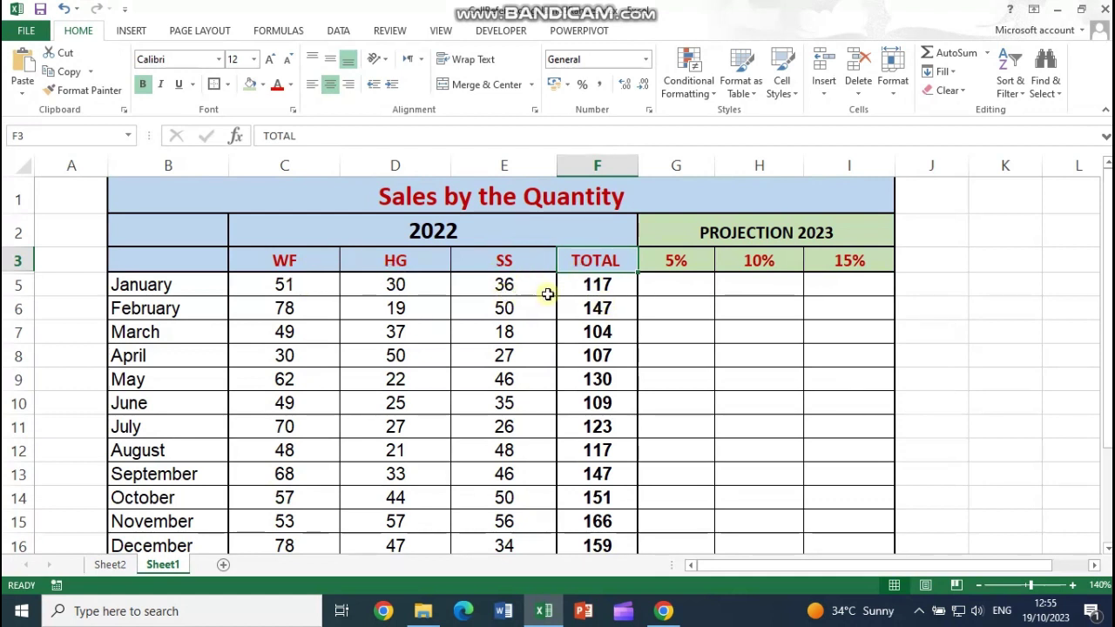
{"action": "left_click_drag", "start_coordinate": [281, 289], "coordinate": [531, 290]}
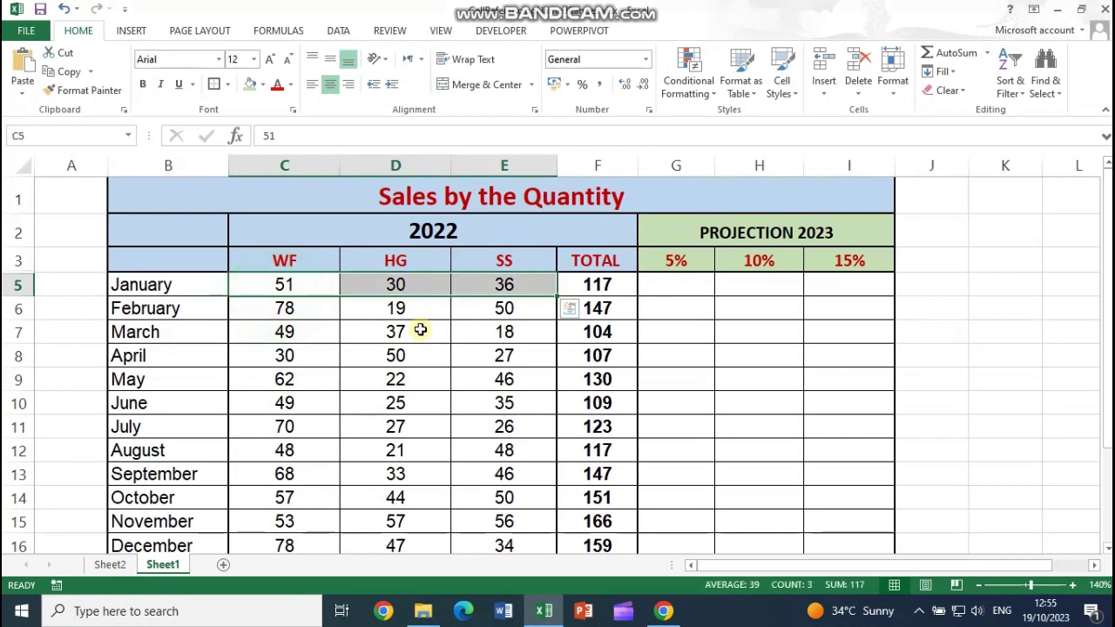
{"action": "left_click", "coordinate": [601, 284]}
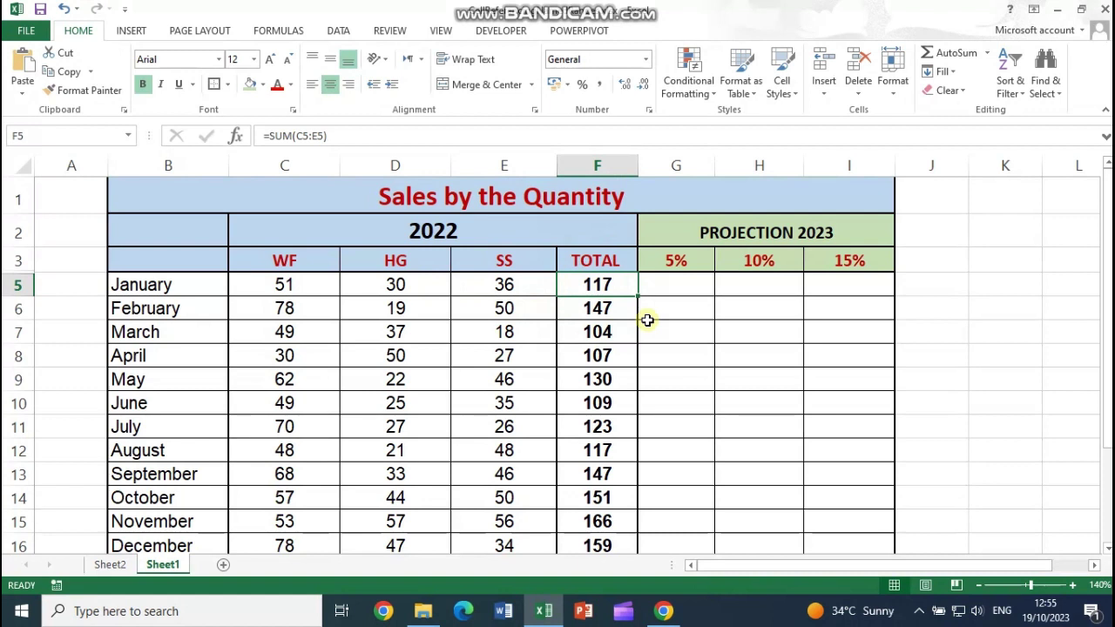
{"action": "left_click", "coordinate": [679, 259]}
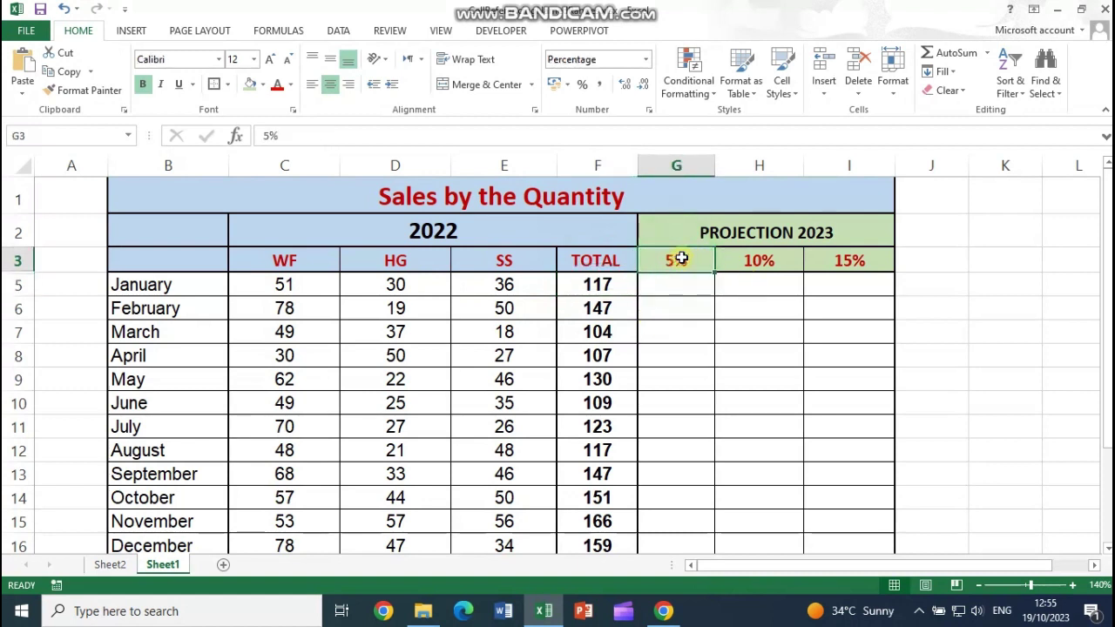
{"action": "left_click", "coordinate": [591, 285]}
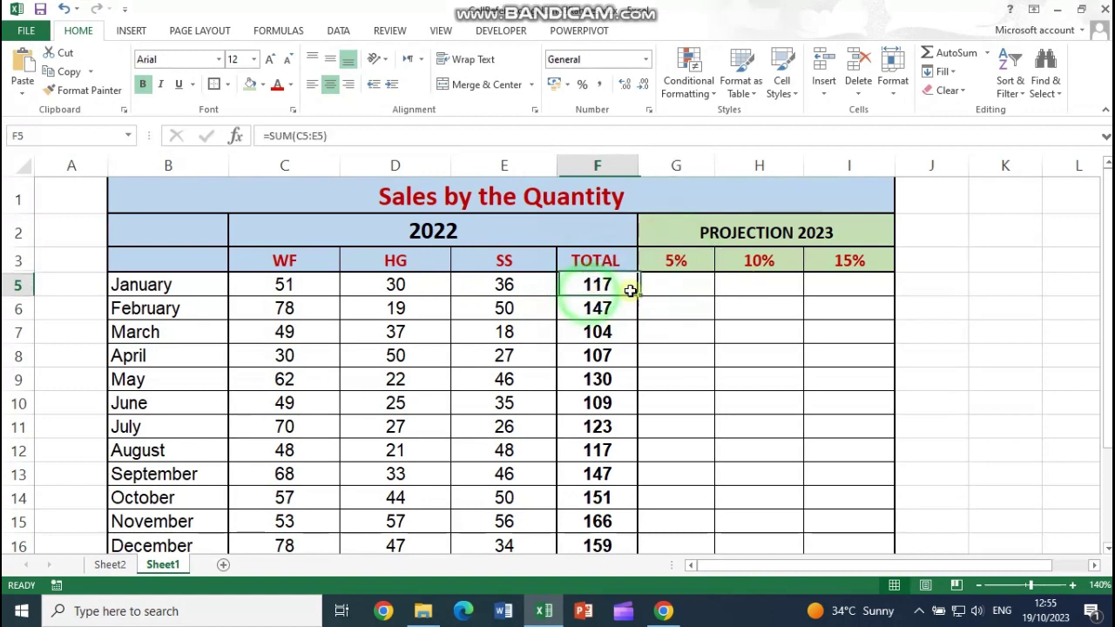
{"action": "left_click", "coordinate": [747, 264]}
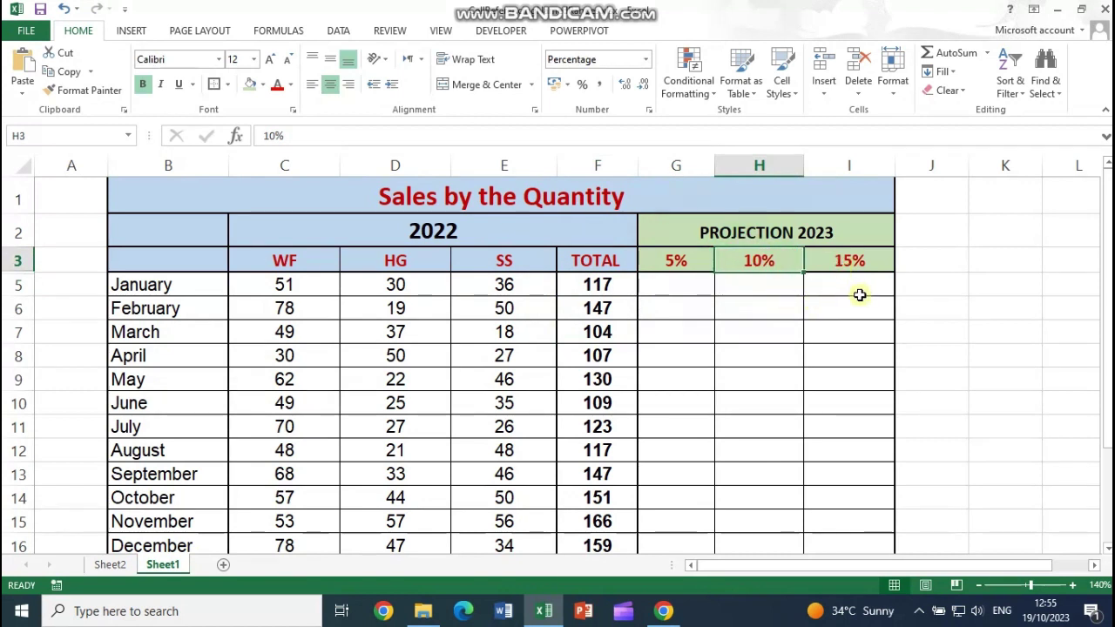
{"action": "left_click", "coordinate": [849, 265]}
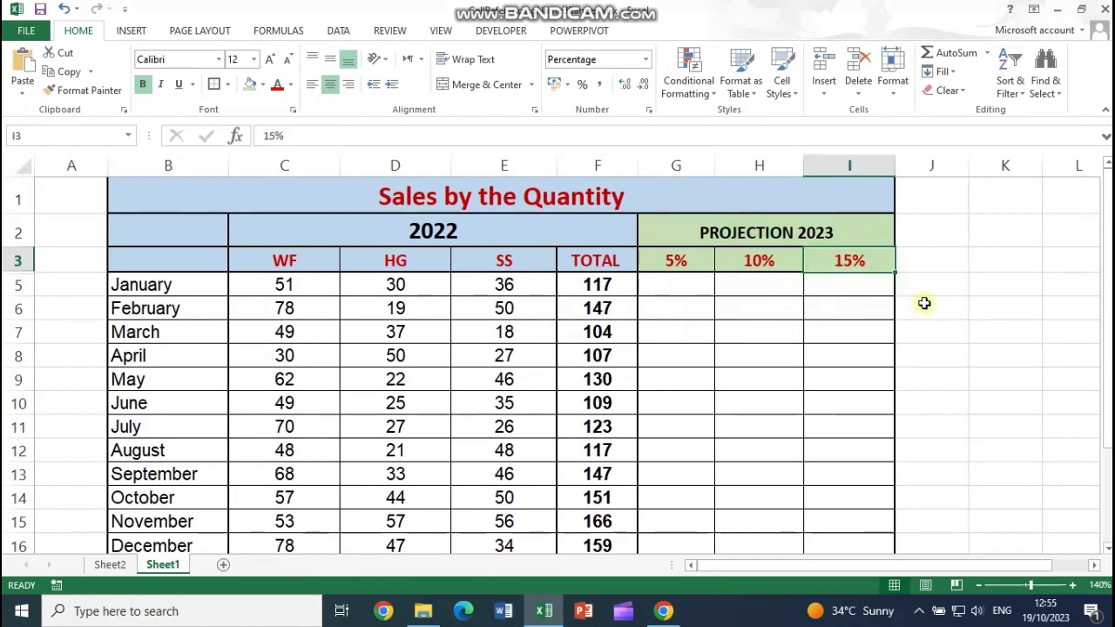
{"action": "left_click", "coordinate": [678, 290]}
{"action": "left_click_drag", "start_coordinate": [678, 290], "coordinate": [821, 287]}
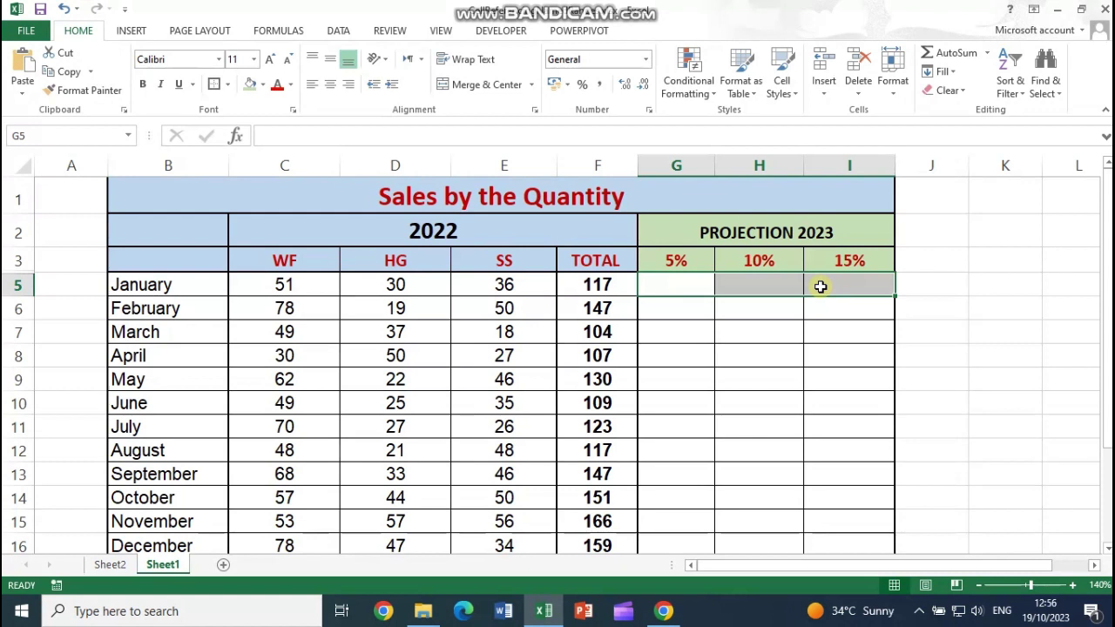
{"action": "left_click", "coordinate": [685, 284]}
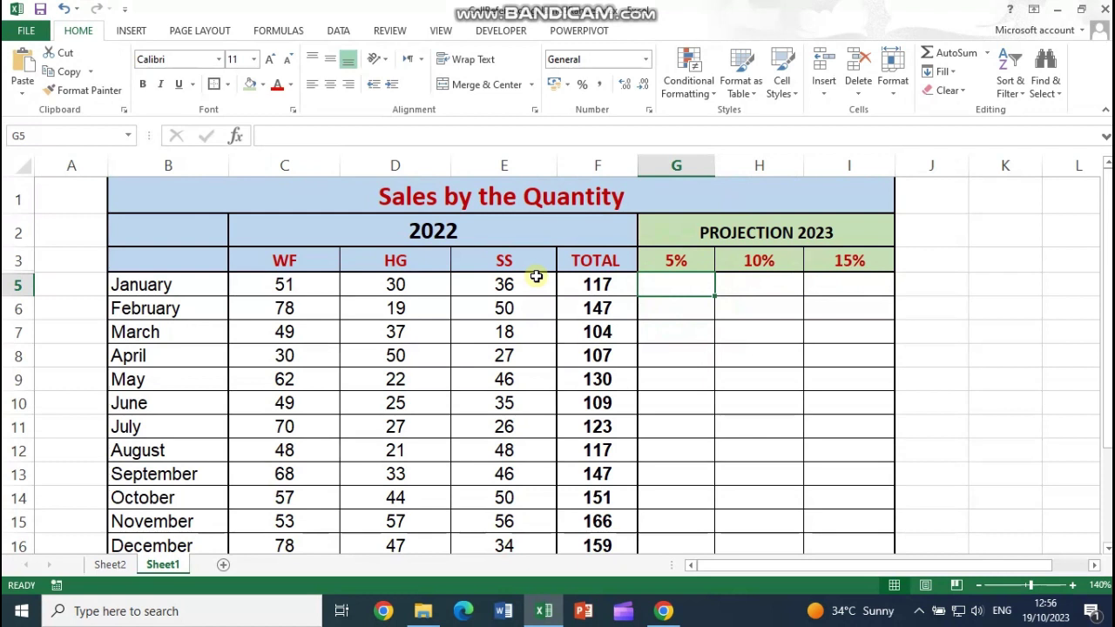
{"action": "left_click", "coordinate": [581, 290]}
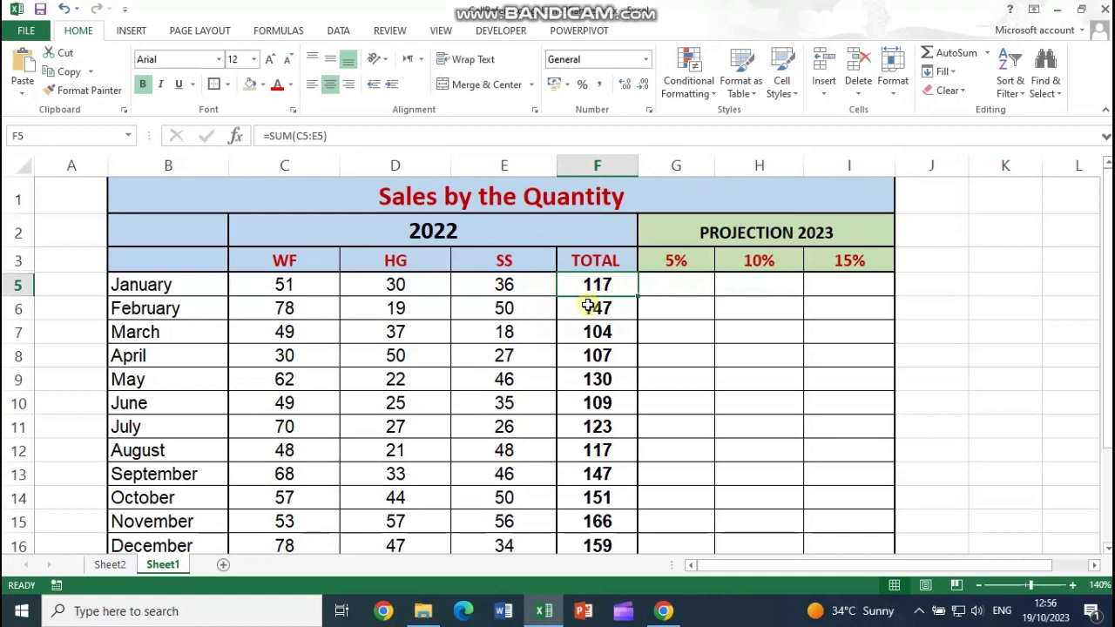
{"action": "left_click_drag", "start_coordinate": [647, 260], "coordinate": [851, 256]}
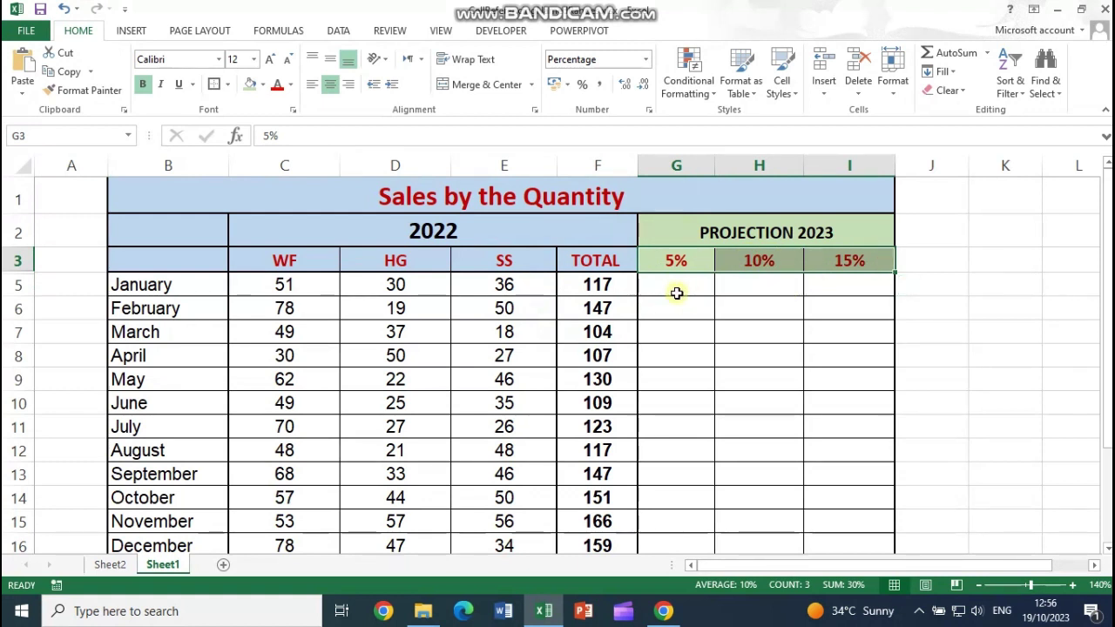
{"action": "left_click", "coordinate": [678, 290]}
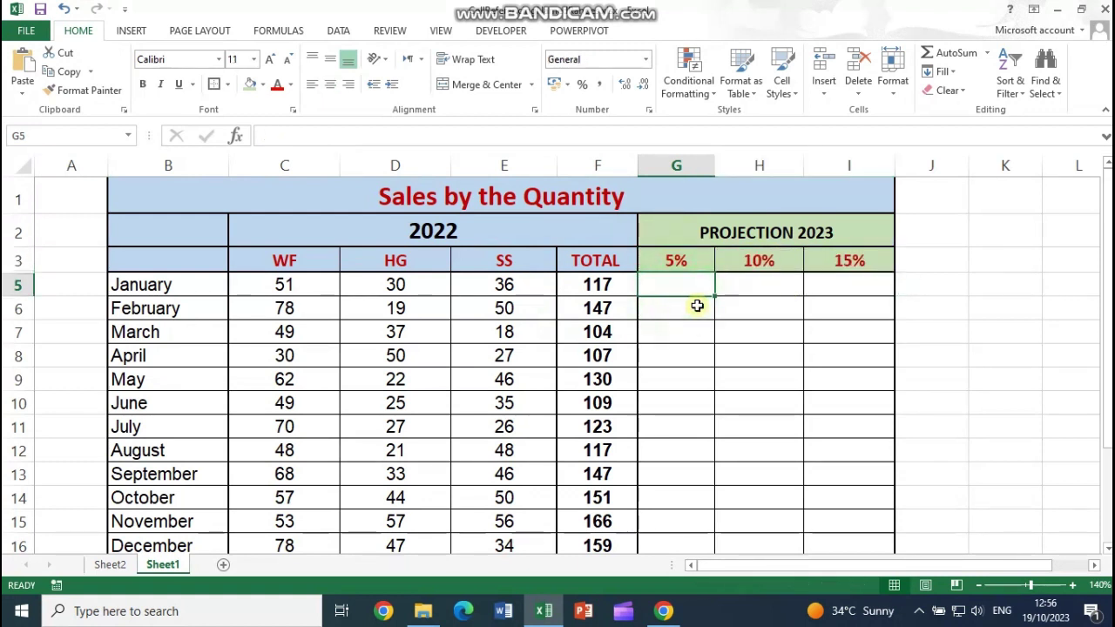
{"action": "type", "text": "="}
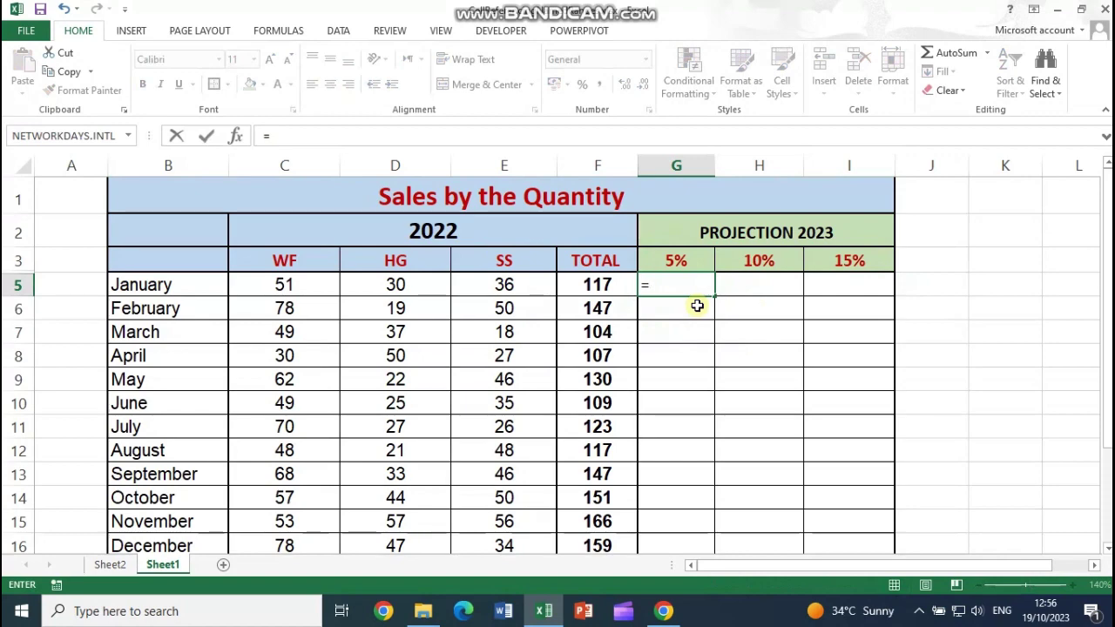
{"action": "key", "text": "Escape"}
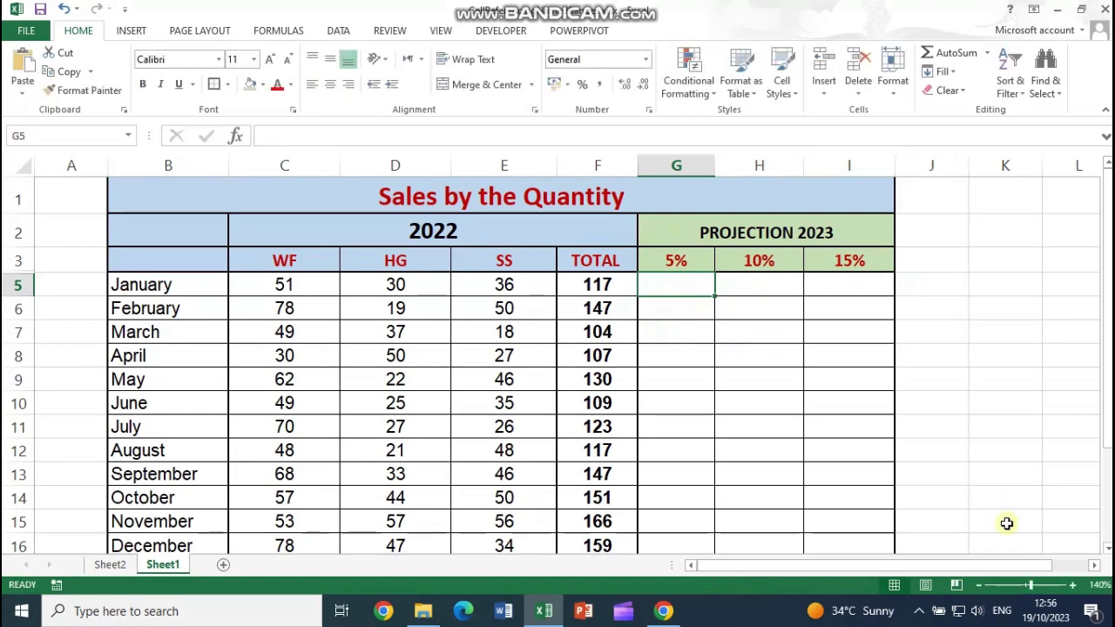
Step: Enter the formula =F5+(F5*G3) in cell G5 to project January's total with the 5% increase
{"action": "left_click", "coordinate": [1074, 587]}
{"action": "left_click", "coordinate": [1074, 587]}
{"action": "left_click", "coordinate": [1073, 587]}
{"action": "left_click", "coordinate": [1074, 587]}
{"action": "scroll", "coordinate": [809, 447], "scroll_direction": "up", "scroll_amount": 1}
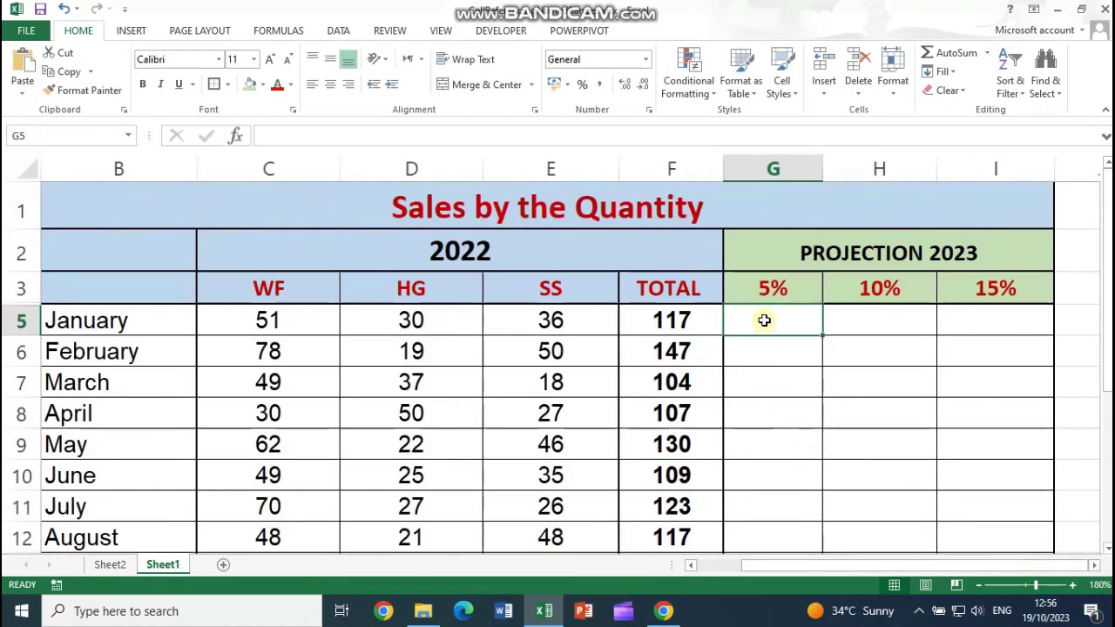
{"action": "type", "text": "="}
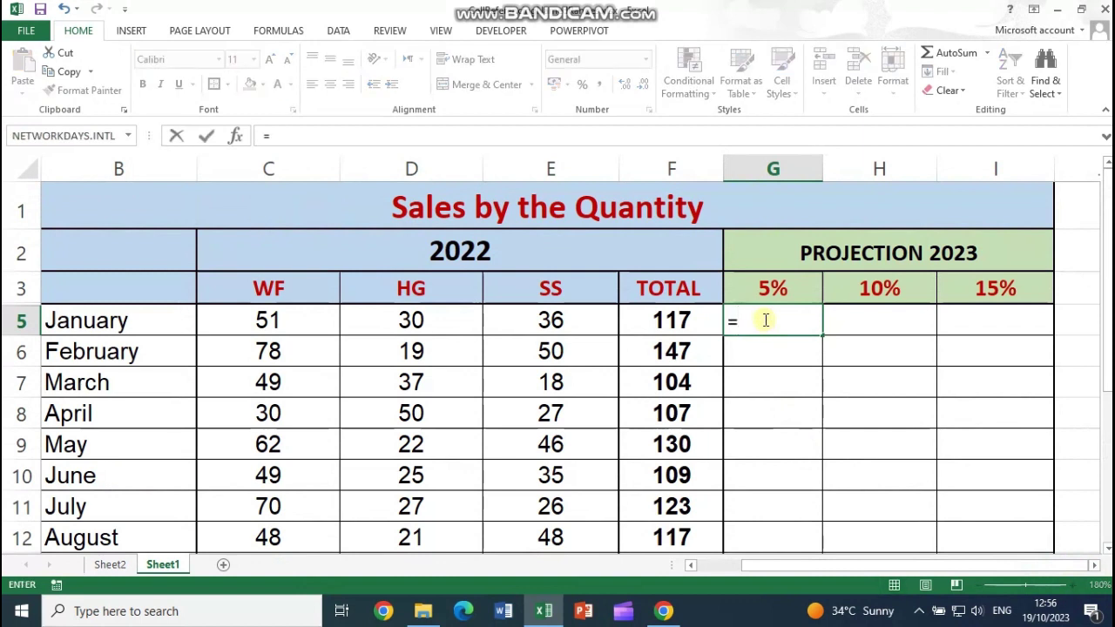
{"action": "left_click", "coordinate": [684, 323]}
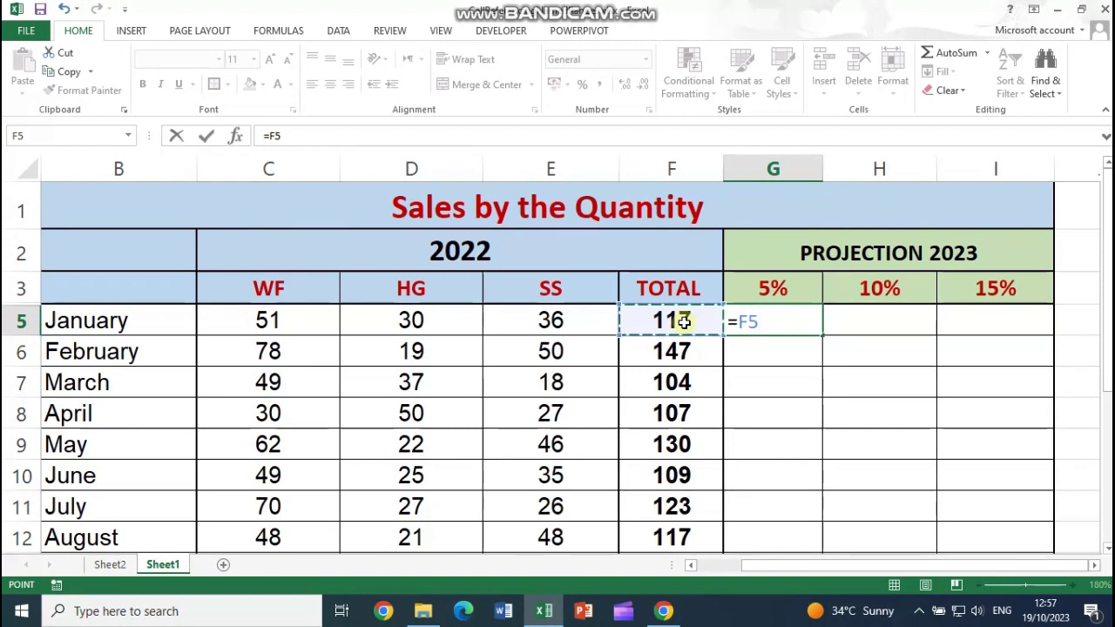
{"action": "type", "text": "+"}
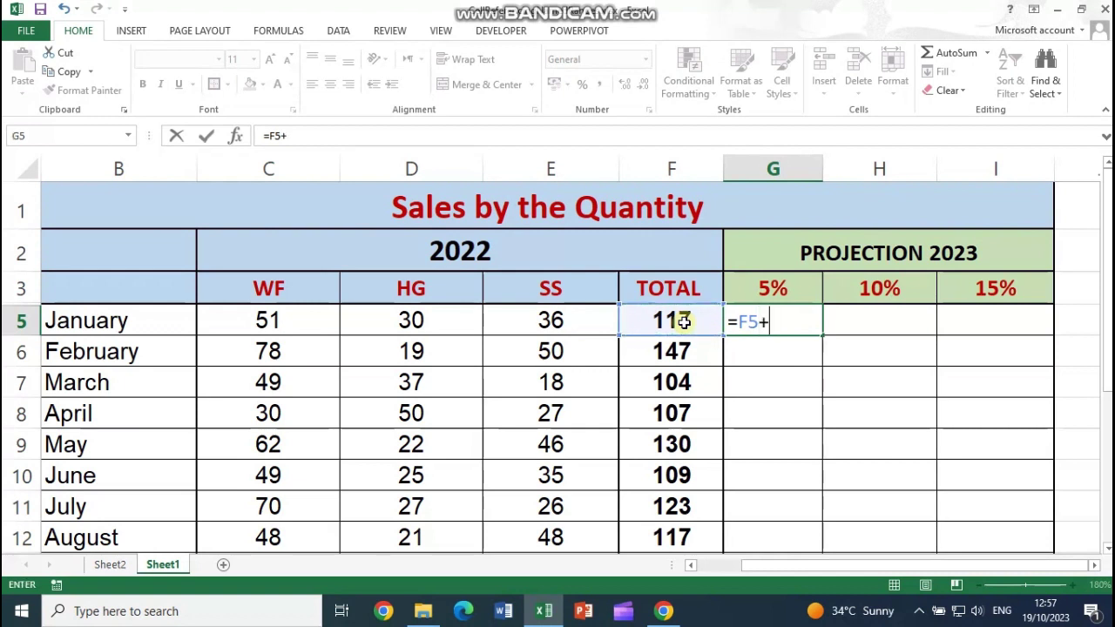
{"action": "type", "text": "("}
{"action": "left_click", "coordinate": [696, 316]}
{"action": "type", "text": "*"}
{"action": "left_click", "coordinate": [773, 293]}
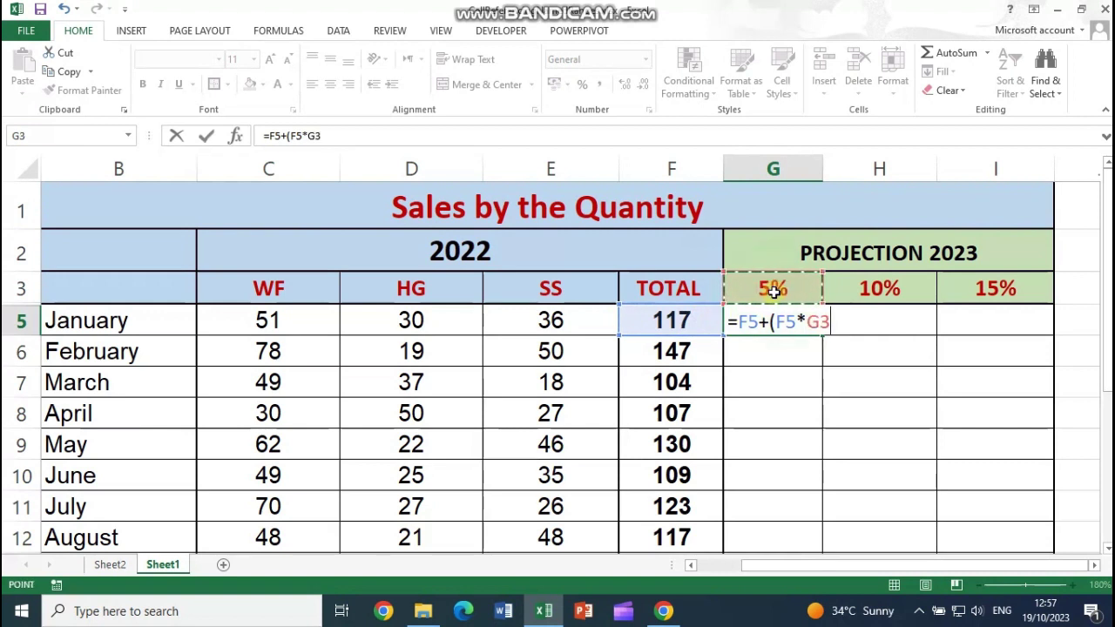
{"action": "type", "text": ")"}
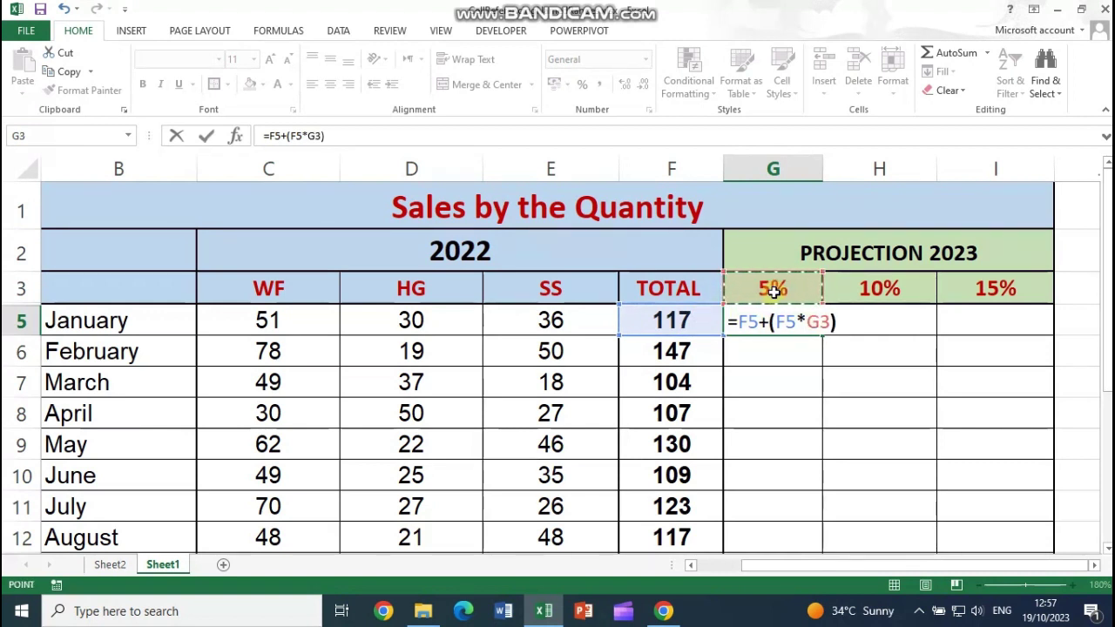
{"action": "key", "text": "Return"}
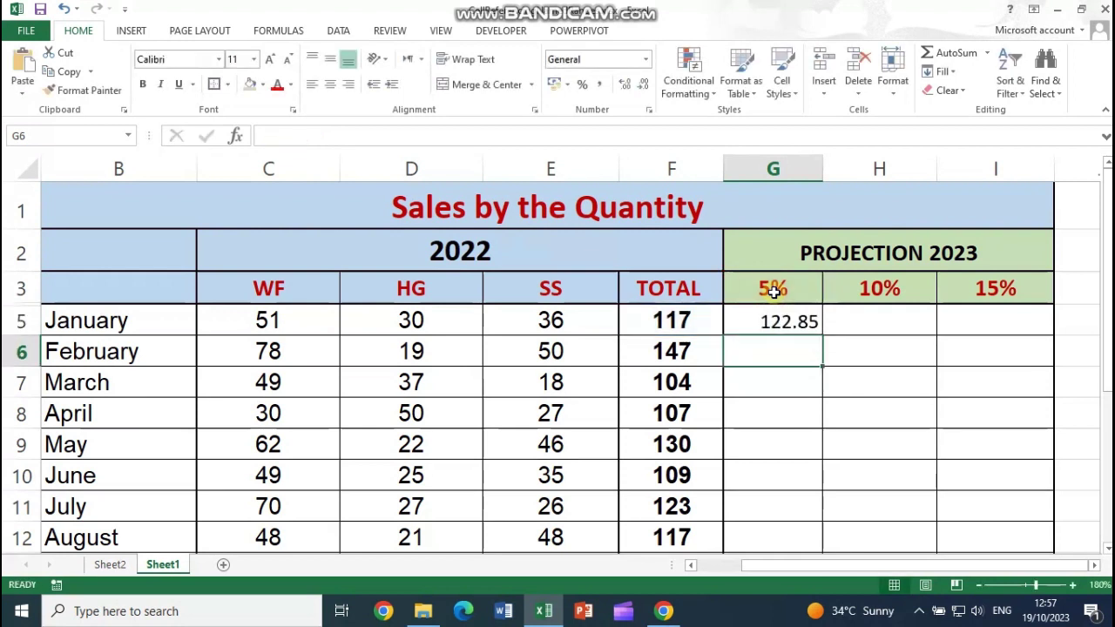
Step: Format January's 5% projection in cell G5 with no decimal places and centre it horizontally
{"action": "left_click", "coordinate": [787, 320]}
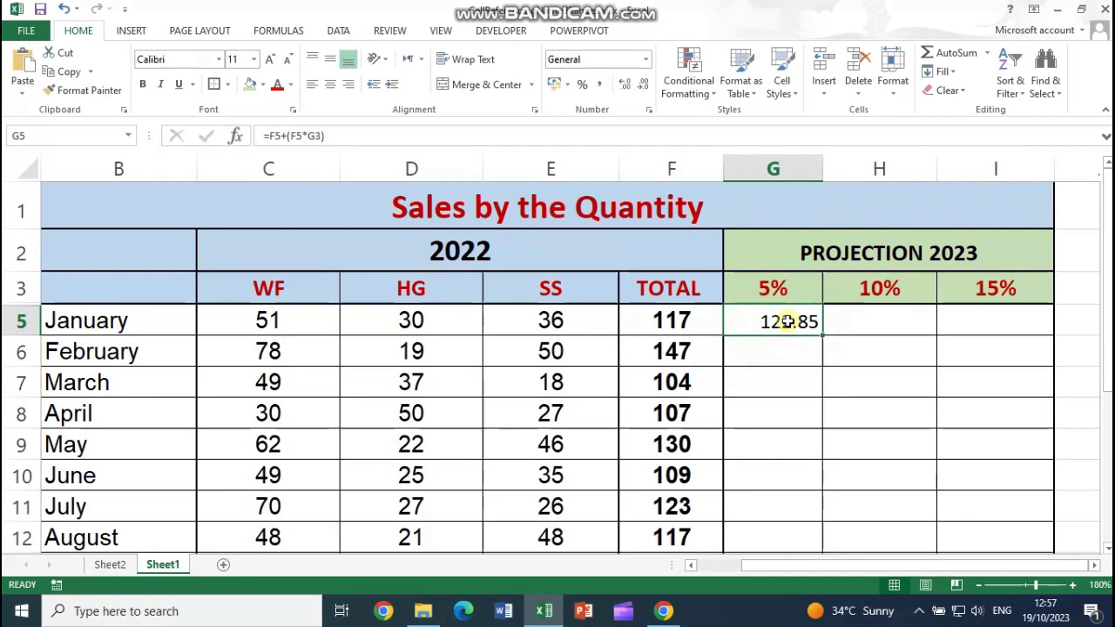
{"action": "left_click", "coordinate": [642, 85]}
{"action": "left_click", "coordinate": [642, 86]}
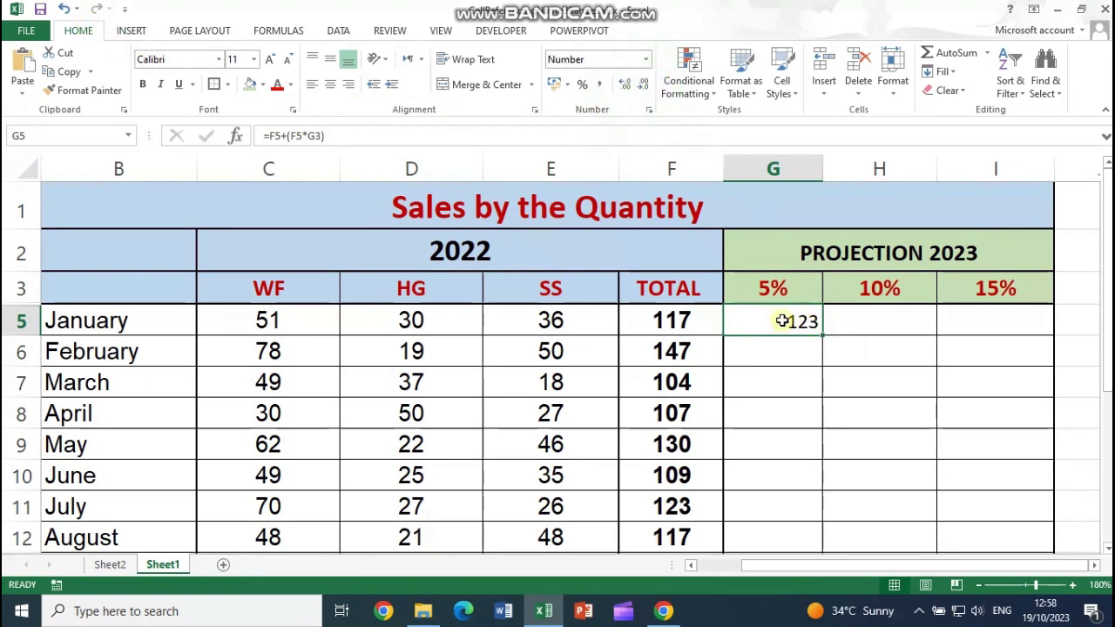
{"action": "left_click", "coordinate": [330, 83]}
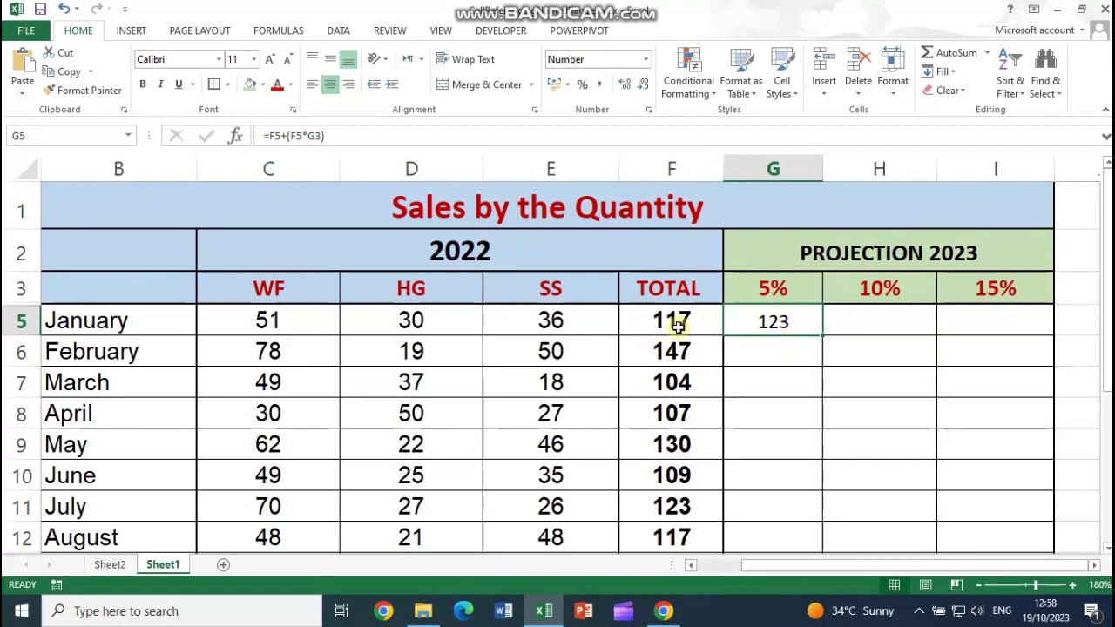
Step: Enter the formula =F6+(F6*G3) in cell G6 to project February's total with the 5% increase
{"action": "left_click", "coordinate": [679, 351]}
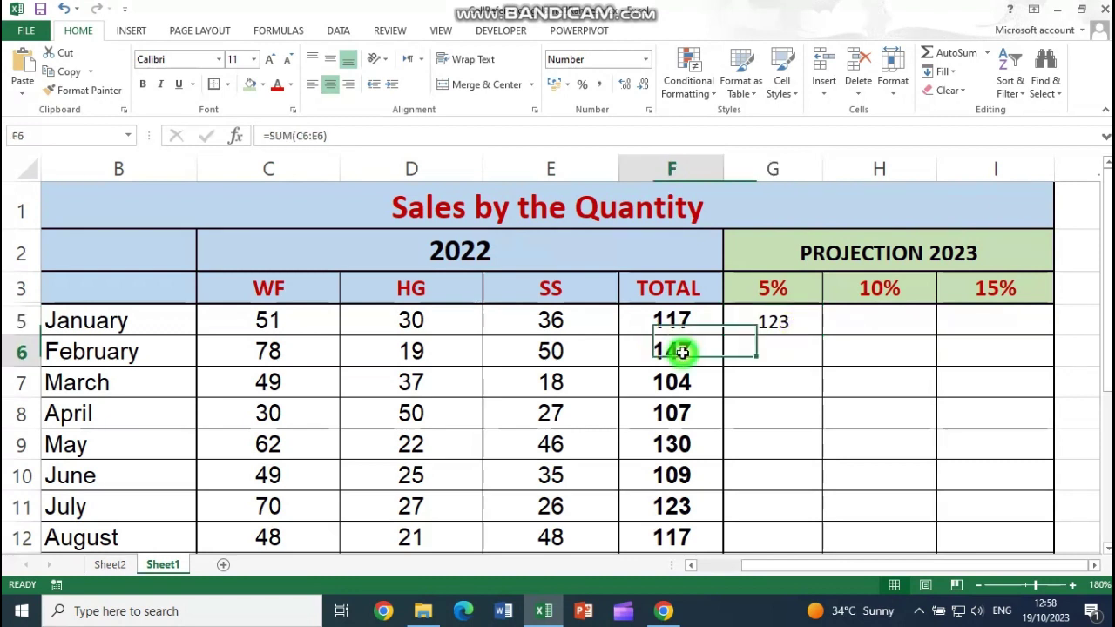
{"action": "left_click", "coordinate": [760, 350]}
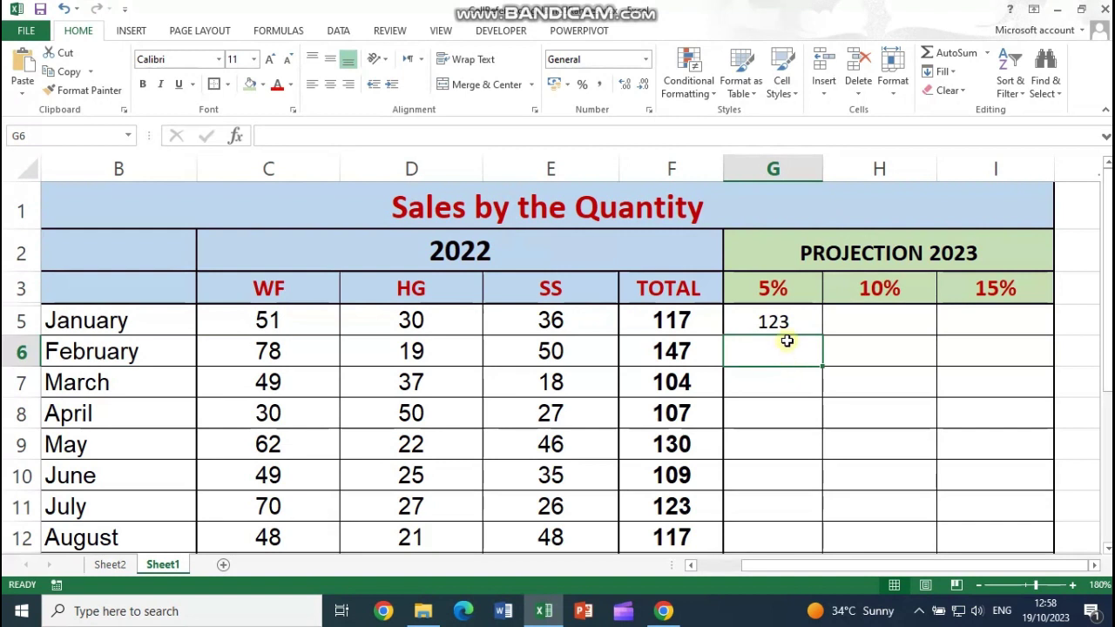
{"action": "left_click", "coordinate": [782, 323]}
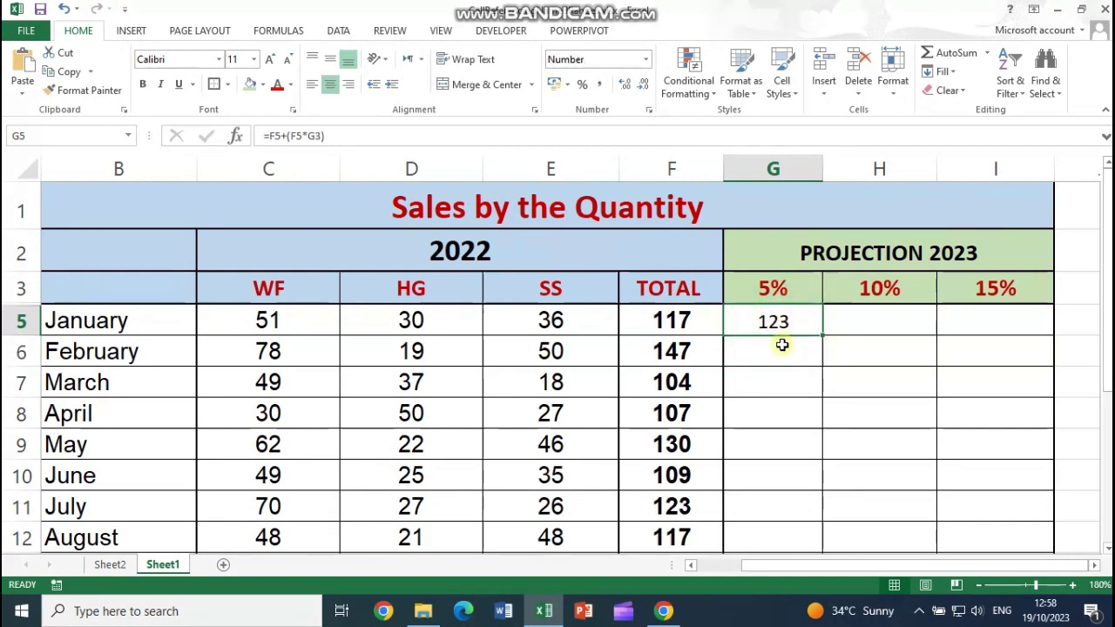
{"action": "left_click", "coordinate": [779, 343]}
{"action": "type", "text": "="}
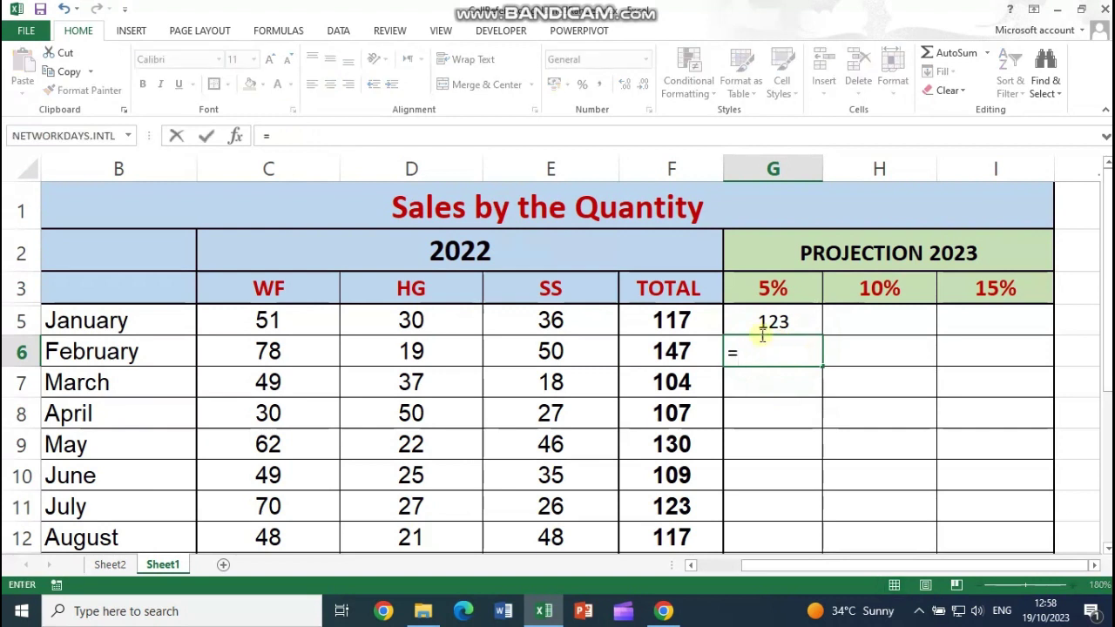
{"action": "left_click", "coordinate": [673, 351]}
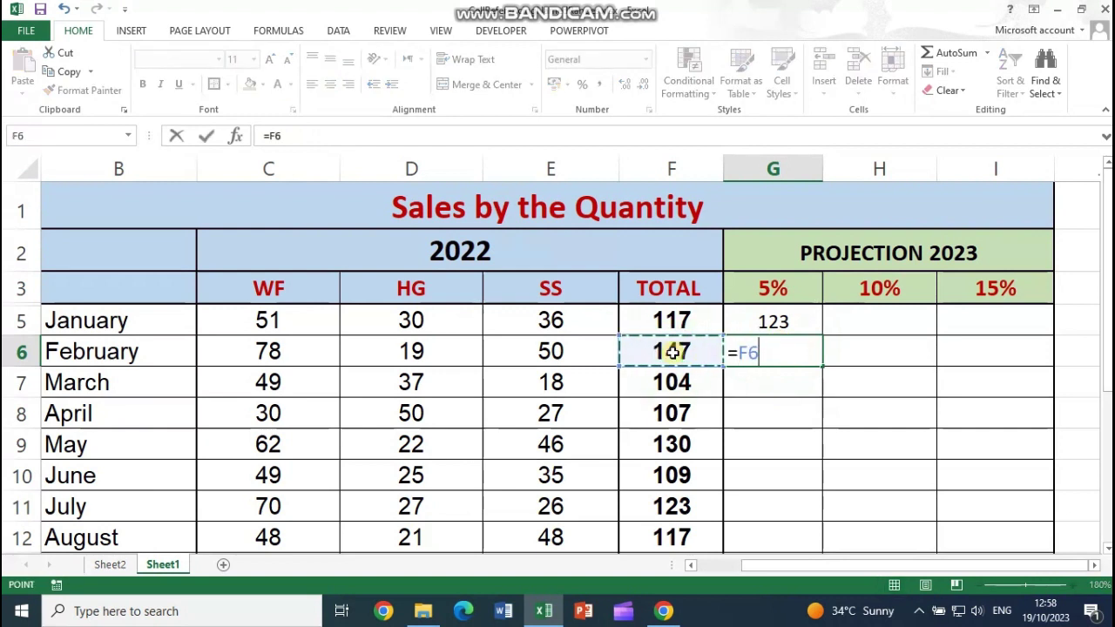
{"action": "type", "text": "+("}
{"action": "left_click", "coordinate": [673, 351]}
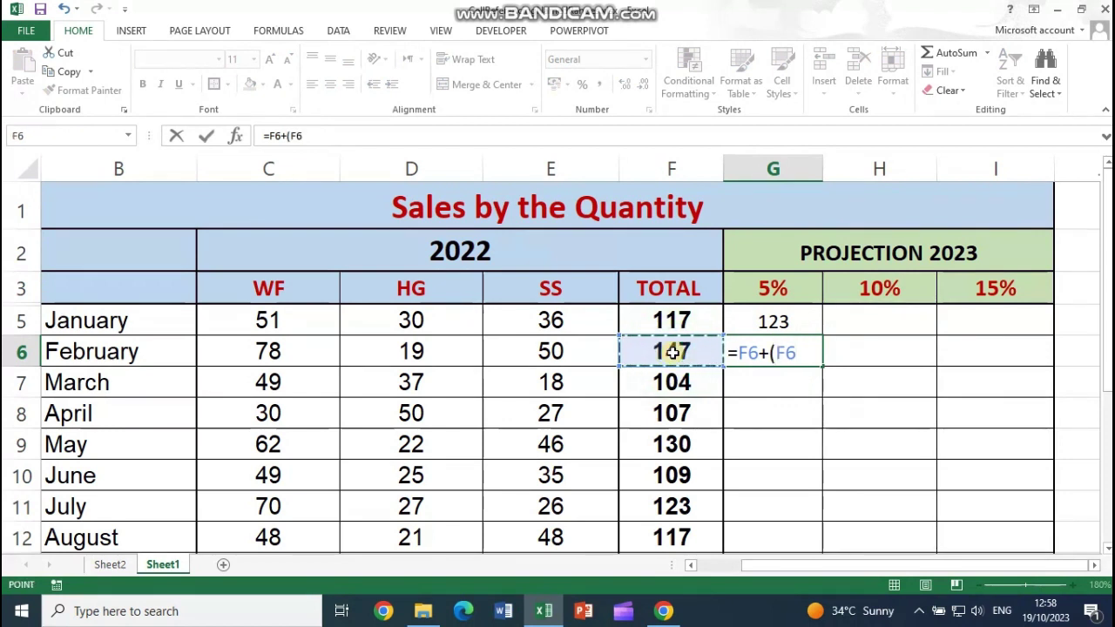
{"action": "type", "text": "*"}
{"action": "left_click", "coordinate": [773, 290]}
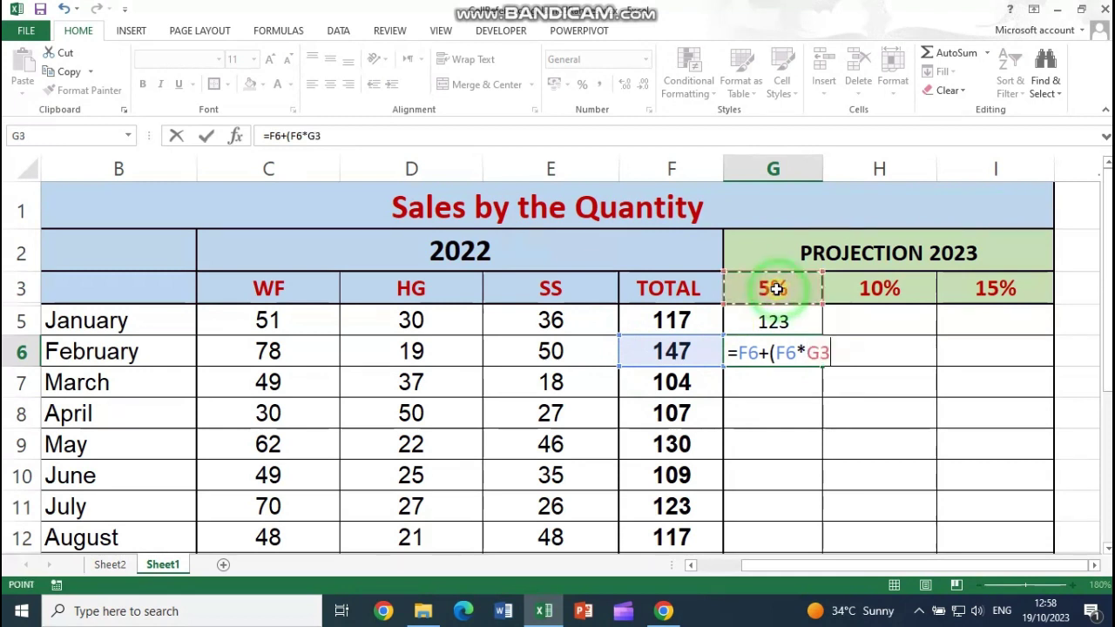
{"action": "type", "text": ")"}
{"action": "key", "text": "Return"}
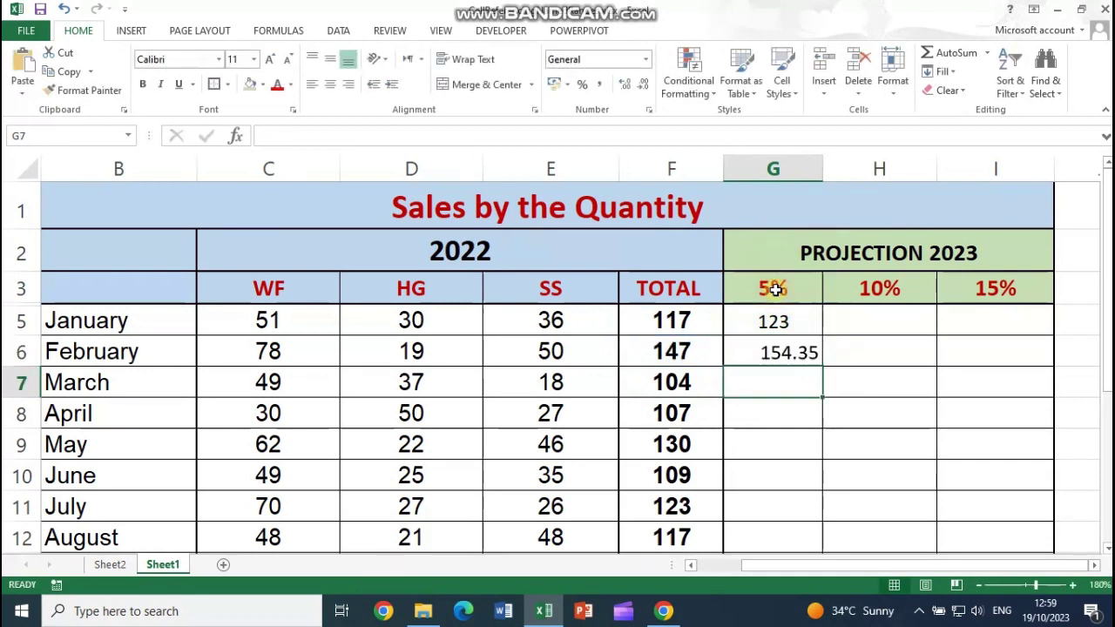
Step: Clear February's 5% projection formula from cell G6
{"action": "left_click", "coordinate": [785, 352]}
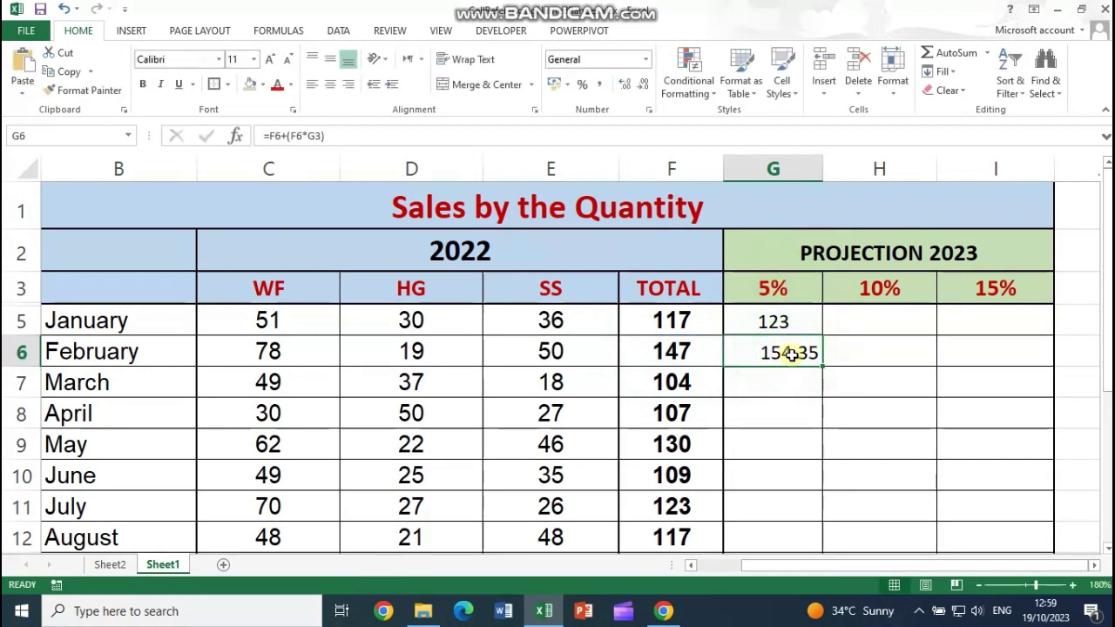
{"action": "key", "text": "Delete"}
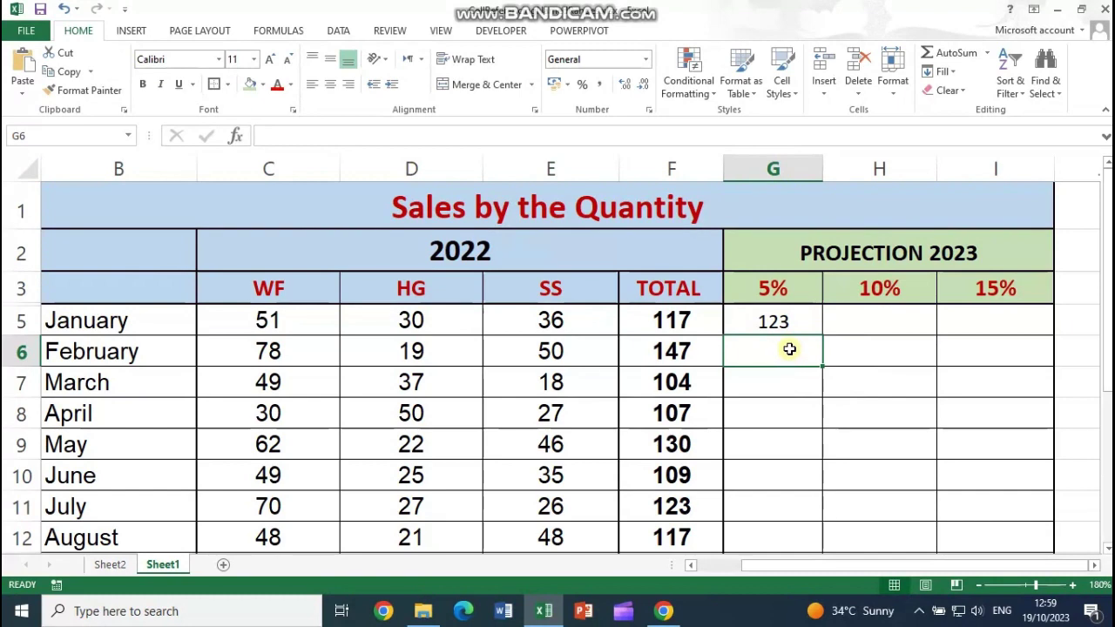
{"action": "scroll", "coordinate": [789, 349], "scroll_direction": "down", "scroll_amount": 3}
{"action": "scroll", "coordinate": [788, 350], "scroll_direction": "up", "scroll_amount": 1}
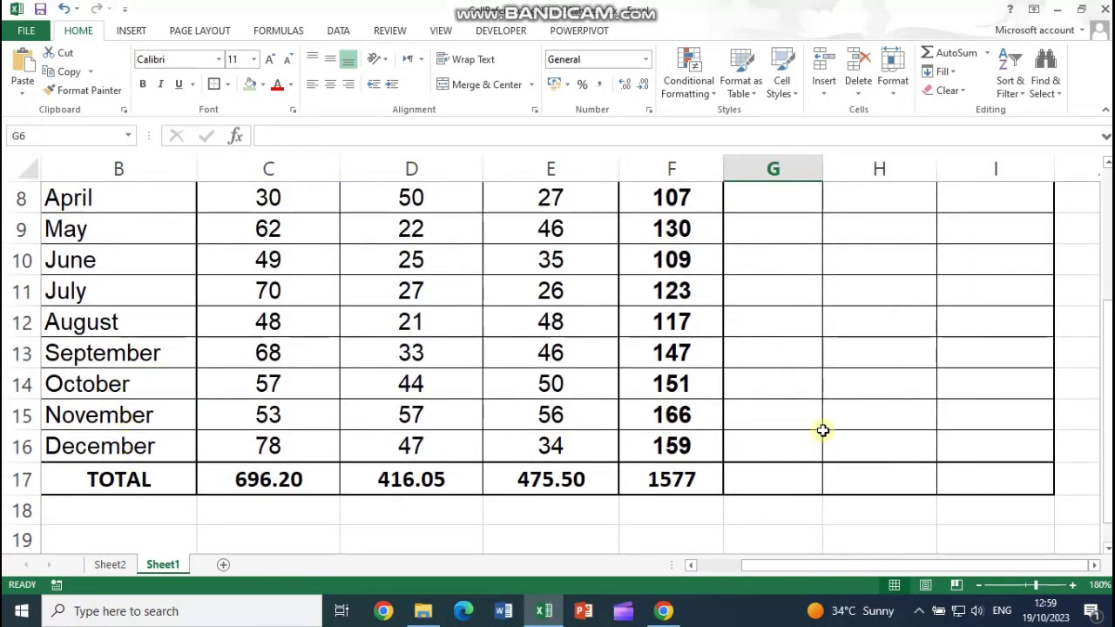
Step: Copy January's 5% projection formula from G5 down to December in G16 and auto-fit the width of column G
{"action": "scroll", "coordinate": [822, 430], "scroll_direction": "up", "scroll_amount": 2}
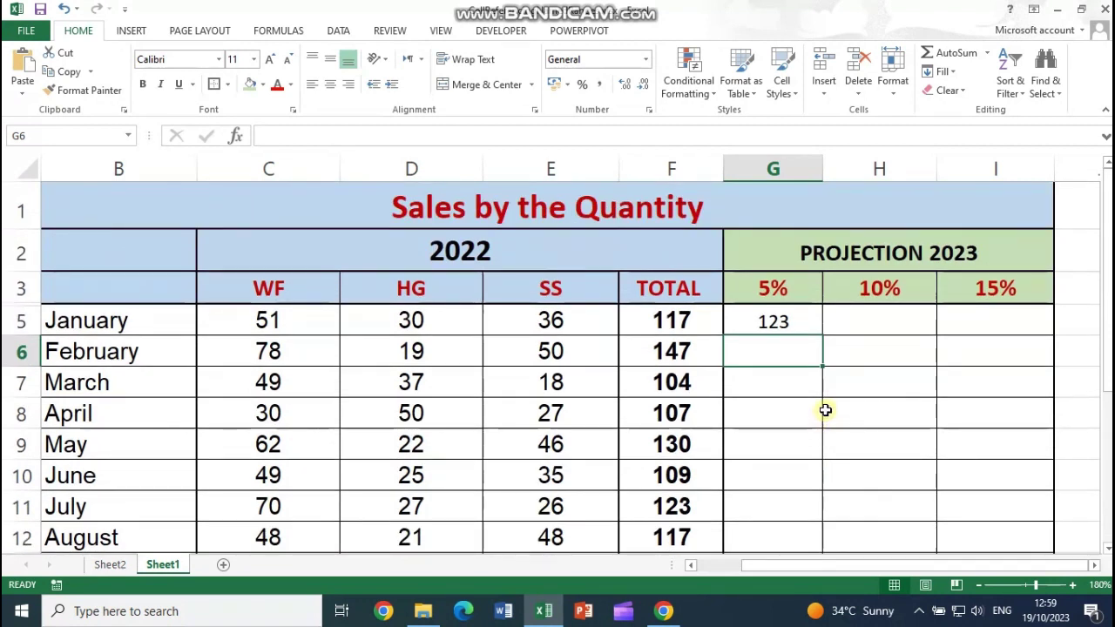
{"action": "left_click", "coordinate": [779, 322]}
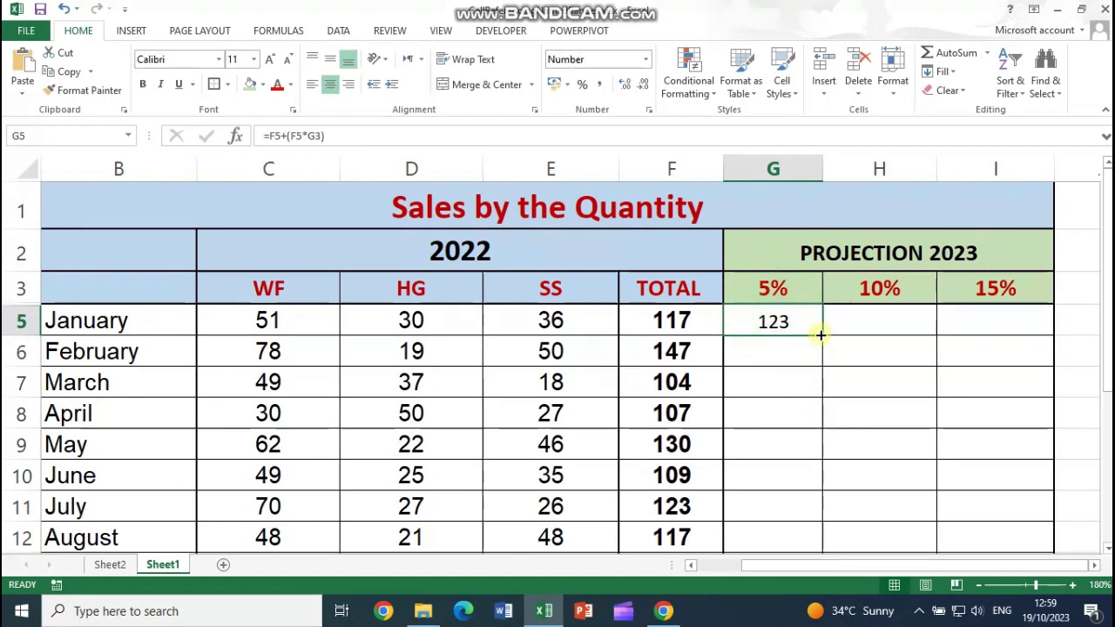
{"action": "left_click_drag", "start_coordinate": [820, 334], "coordinate": [761, 308]}
{"action": "double_click", "coordinate": [823, 334]}
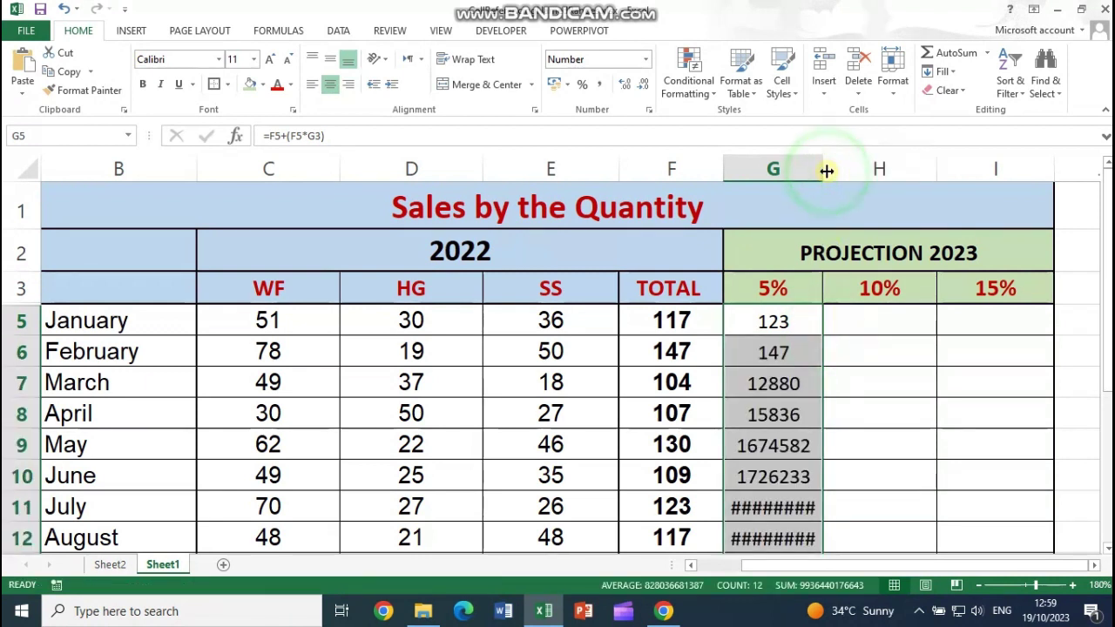
{"action": "double_click", "coordinate": [822, 169]}
{"action": "left_click_drag", "start_coordinate": [832, 383], "coordinate": [826, 310]}
{"action": "left_click", "coordinate": [827, 311]}
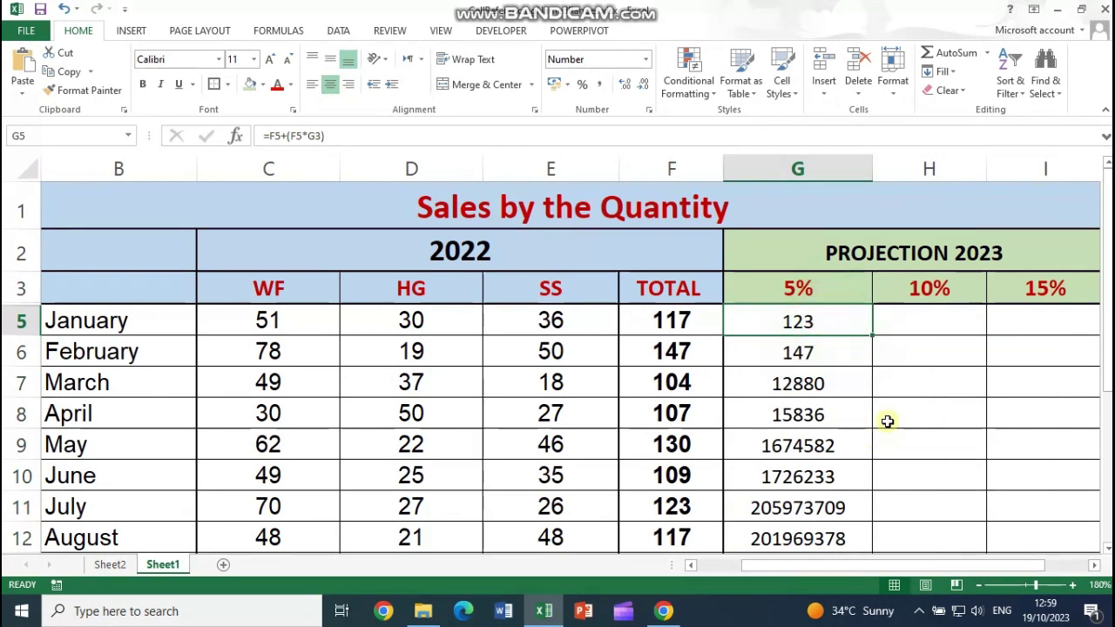
Step: Compare the January and February projection formulas in G5 and G6 with their 2022 totals and the rate in G3
{"action": "left_click", "coordinate": [688, 325]}
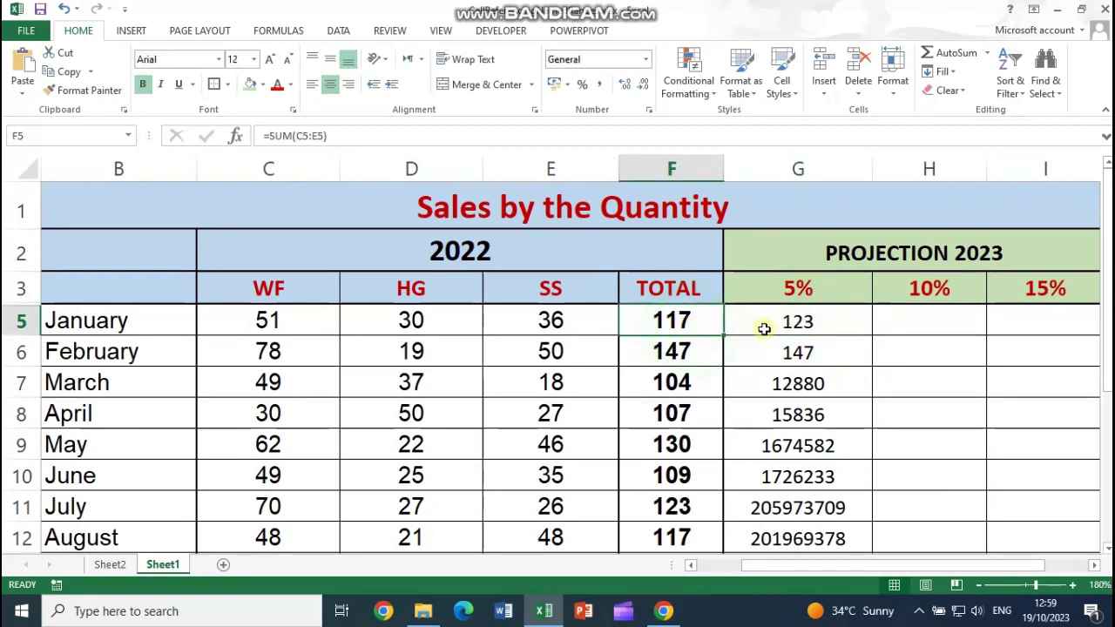
{"action": "left_click", "coordinate": [809, 287]}
{"action": "left_click", "coordinate": [801, 320]}
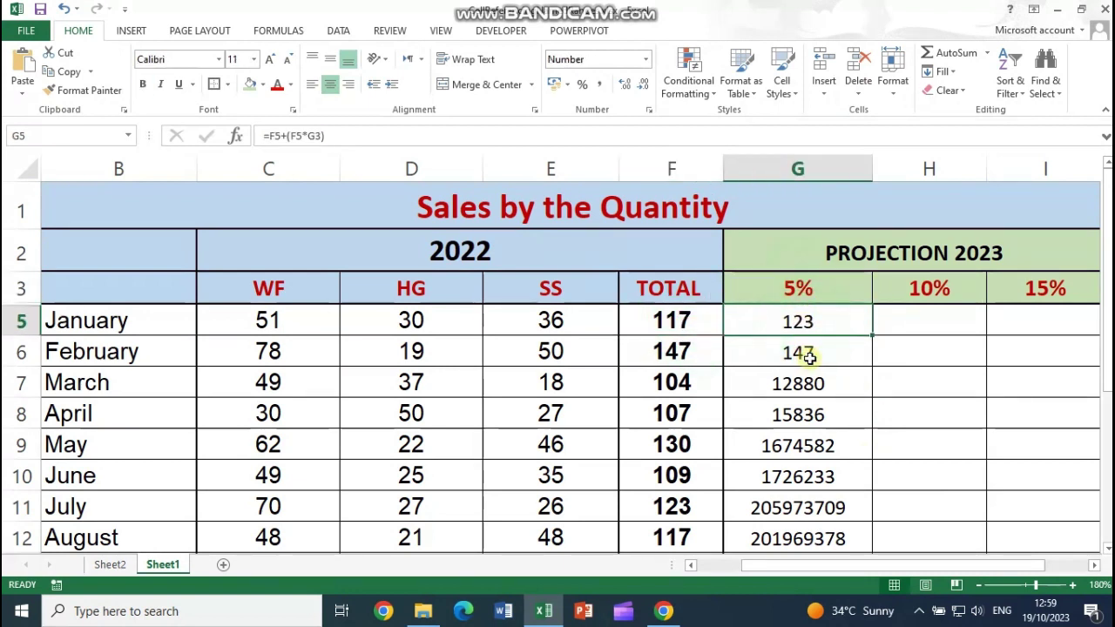
{"action": "left_click", "coordinate": [678, 364]}
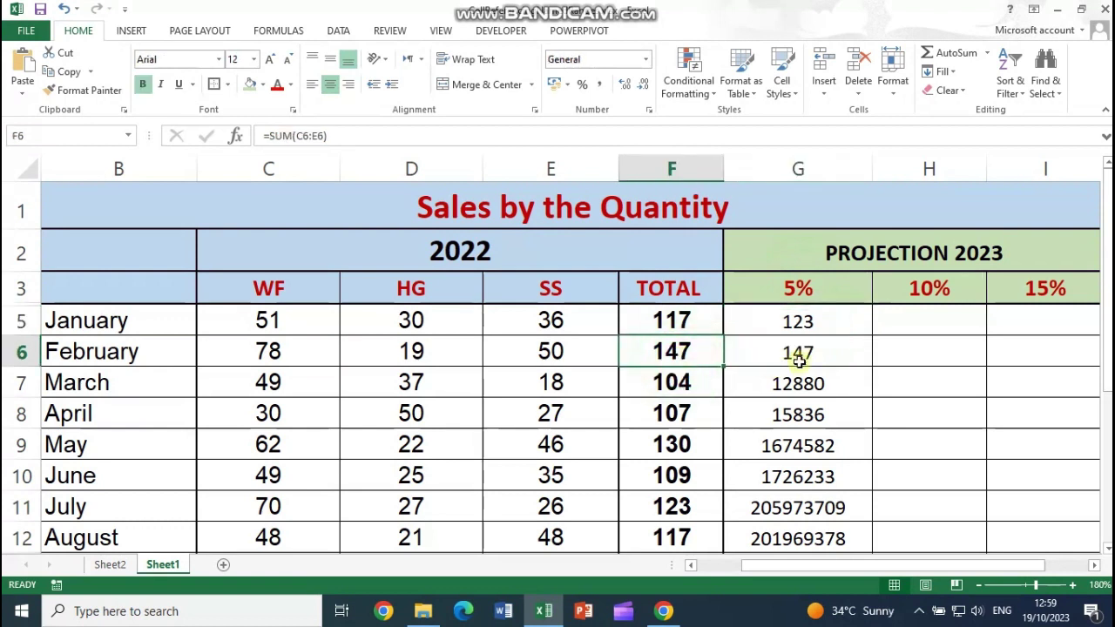
{"action": "left_click", "coordinate": [797, 359]}
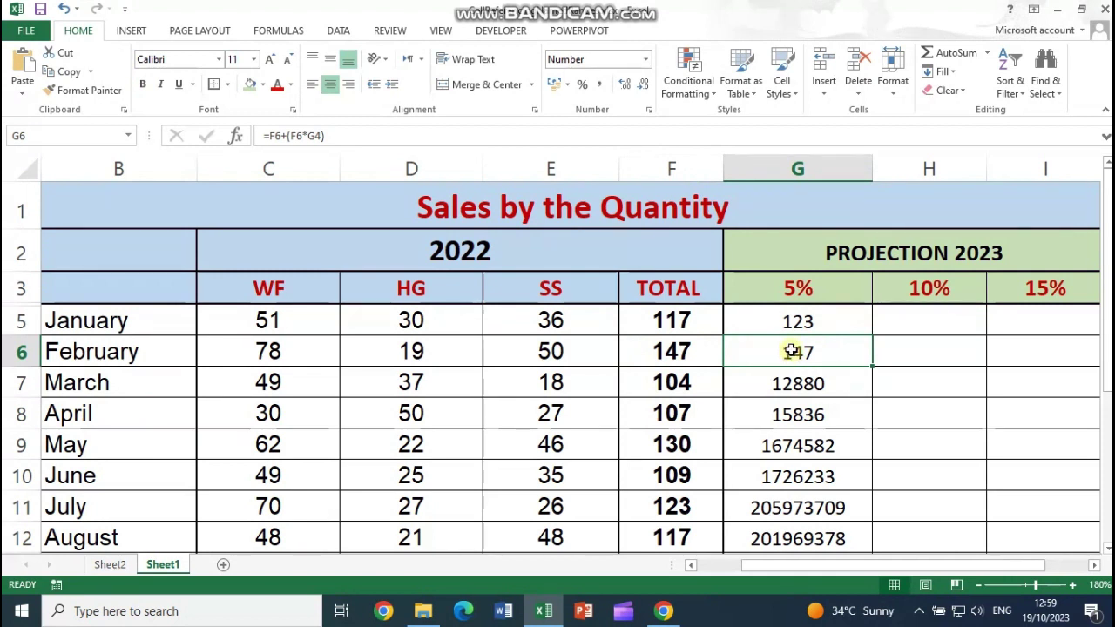
{"action": "left_click", "coordinate": [786, 323]}
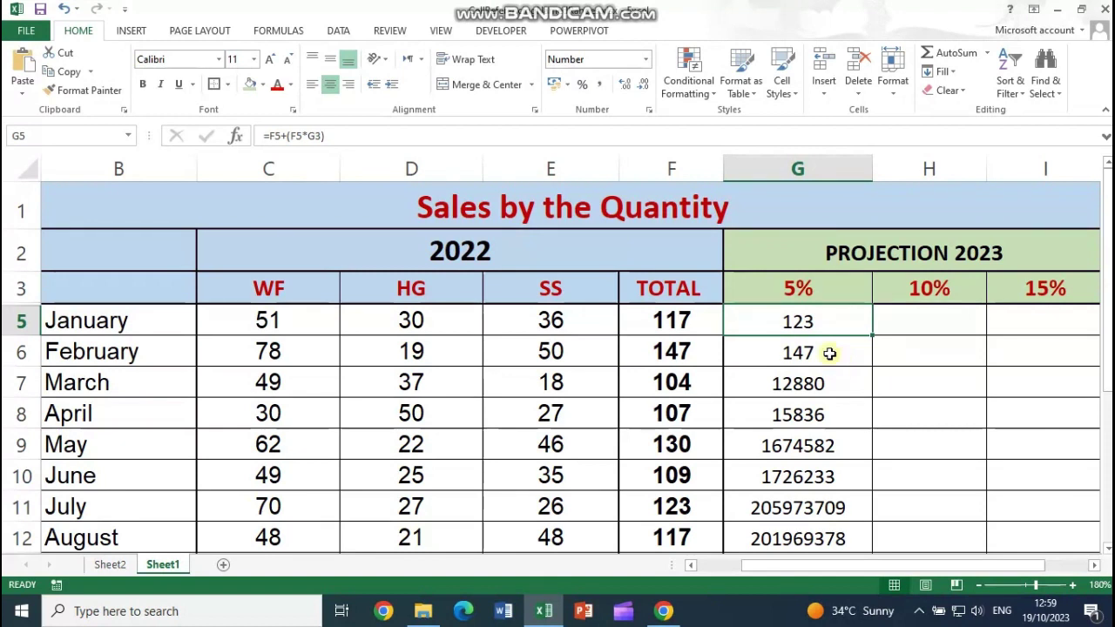
Step: Examine the total and rate references inside the January formula in G5 and the February formula in G6
{"action": "double_click", "coordinate": [802, 319]}
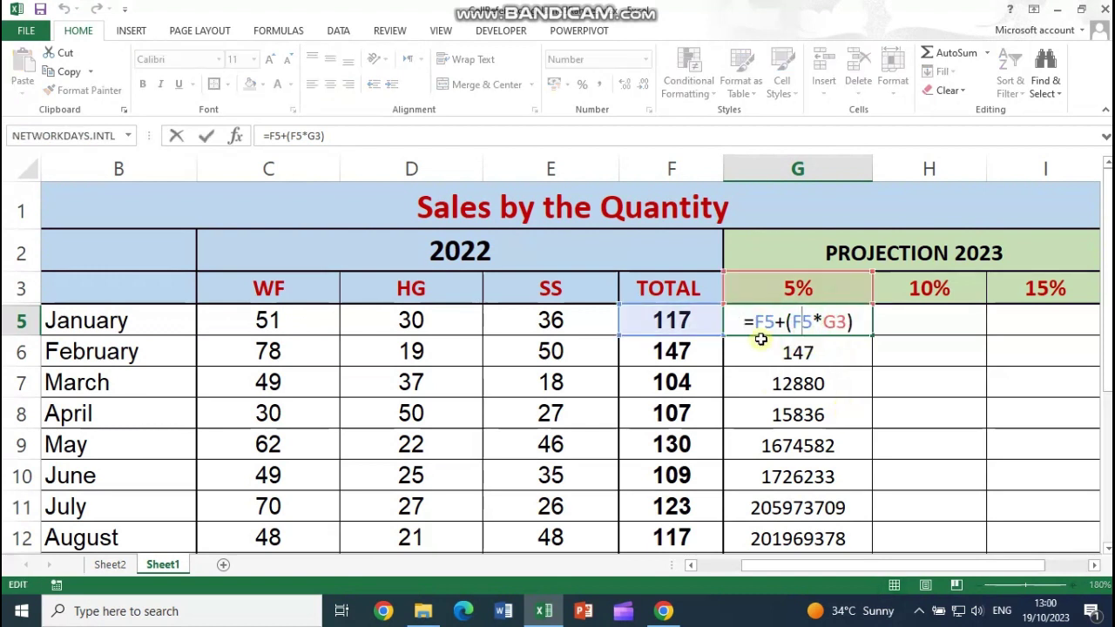
{"action": "left_click_drag", "start_coordinate": [754, 322], "coordinate": [850, 323]}
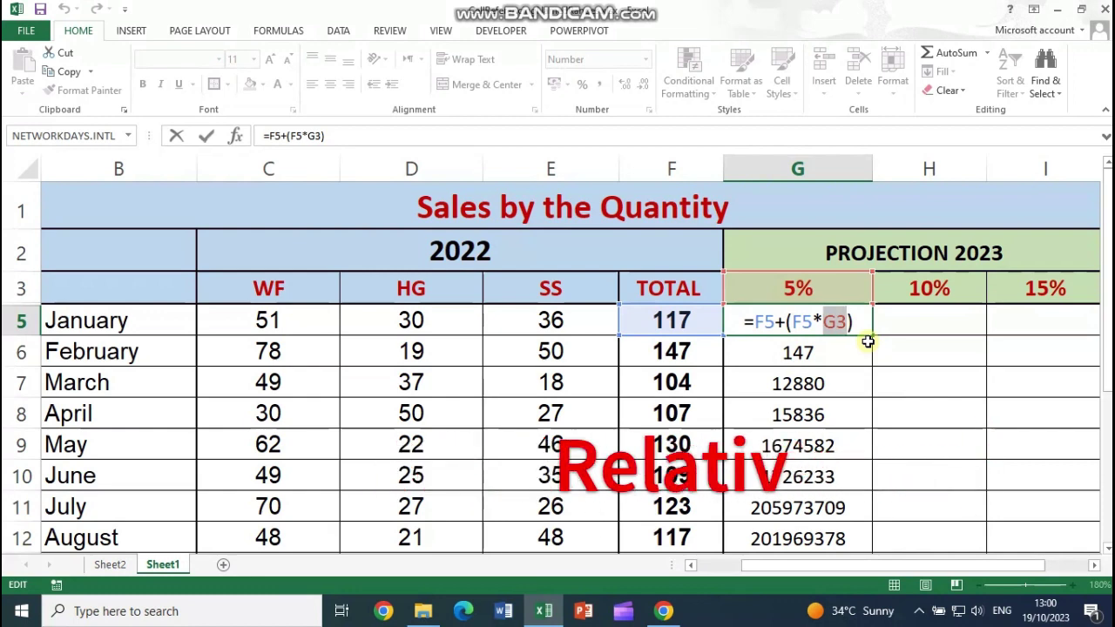
{"action": "key", "text": "Escape"}
{"action": "left_click", "coordinate": [846, 325]}
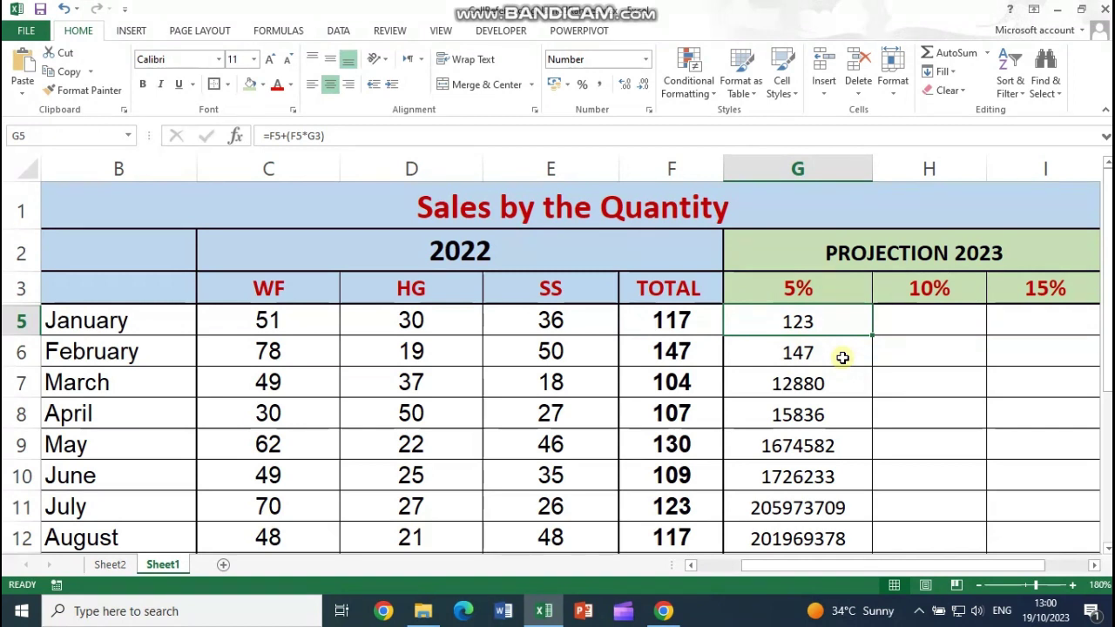
{"action": "left_click", "coordinate": [842, 358]}
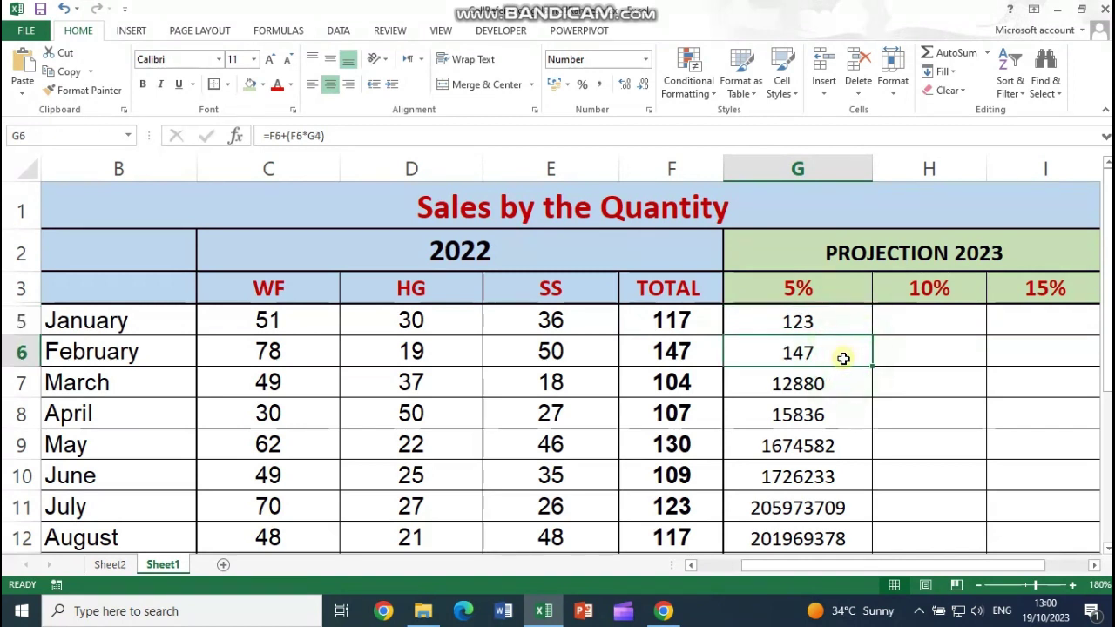
{"action": "double_click", "coordinate": [843, 358]}
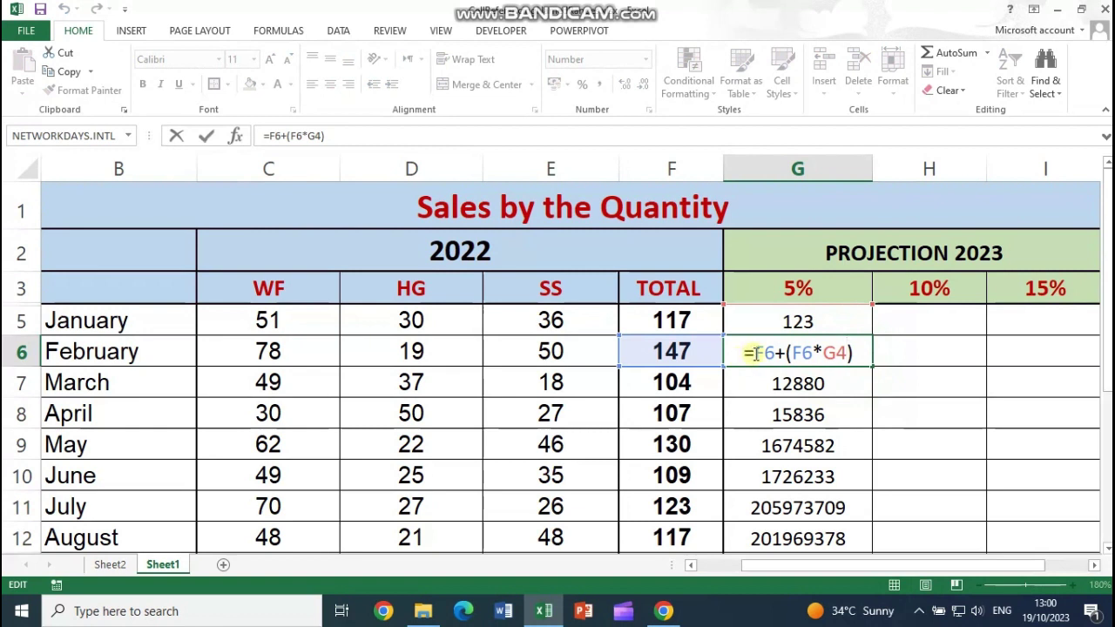
{"action": "left_click_drag", "start_coordinate": [753, 353], "coordinate": [809, 353]}
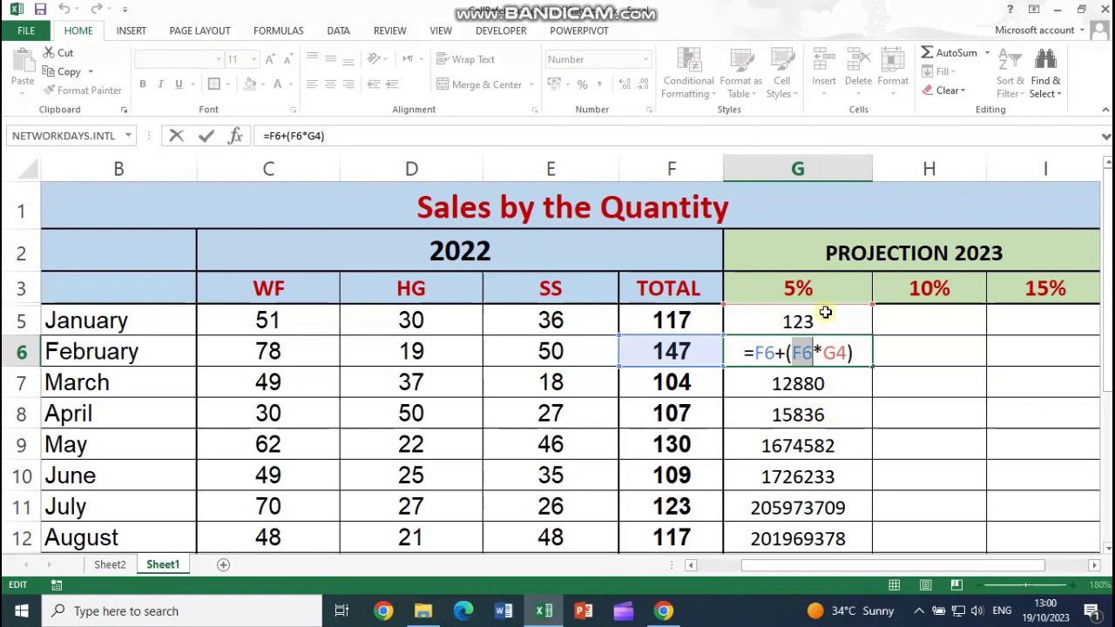
{"action": "left_click_drag", "start_coordinate": [824, 353], "coordinate": [849, 353]}
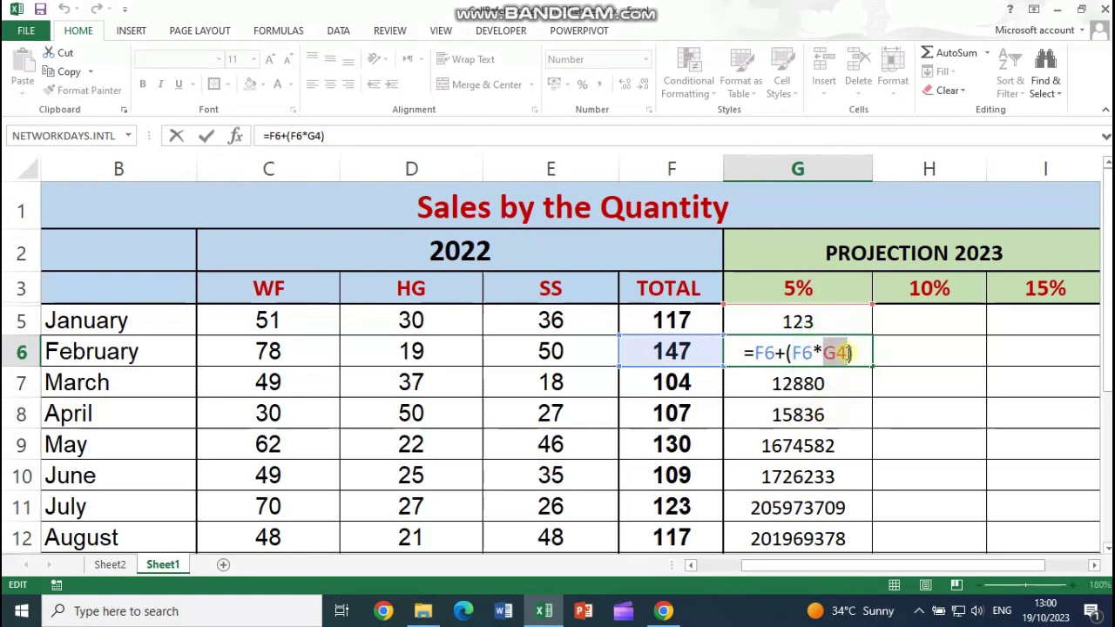
{"action": "key", "text": "Escape"}
Step: Check which rate cell February's formula in G6 refers to, compared with the 5% header in G3
{"action": "left_click", "coordinate": [817, 324]}
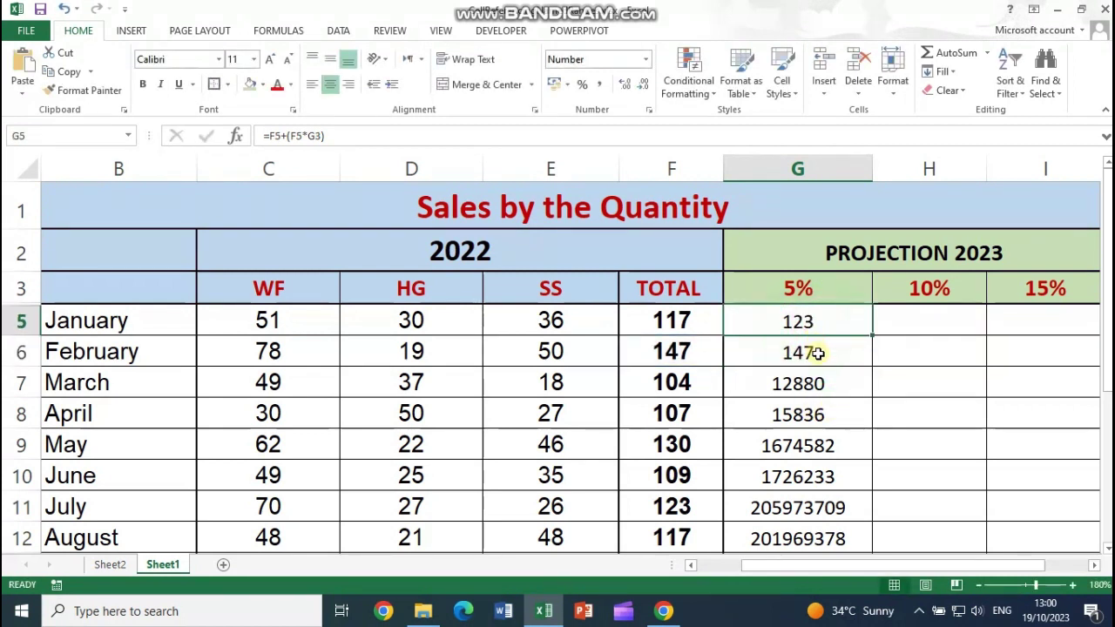
{"action": "left_click", "coordinate": [814, 332]}
{"action": "left_click", "coordinate": [813, 351]}
{"action": "left_click", "coordinate": [814, 297]}
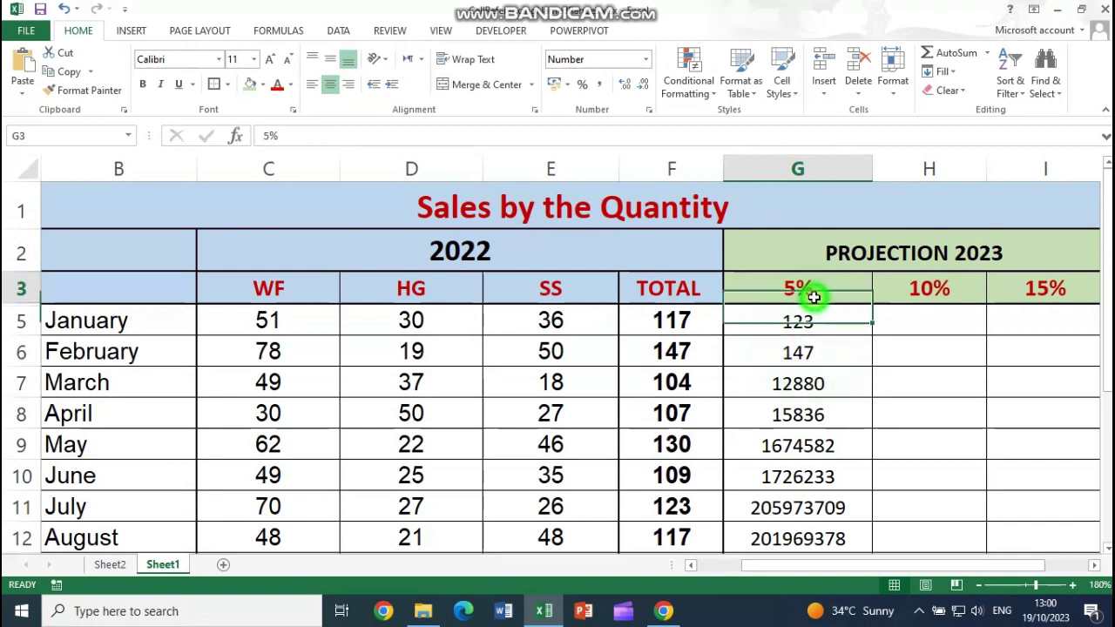
{"action": "left_click", "coordinate": [812, 351]}
{"action": "double_click", "coordinate": [813, 351]}
{"action": "double_click", "coordinate": [834, 351]}
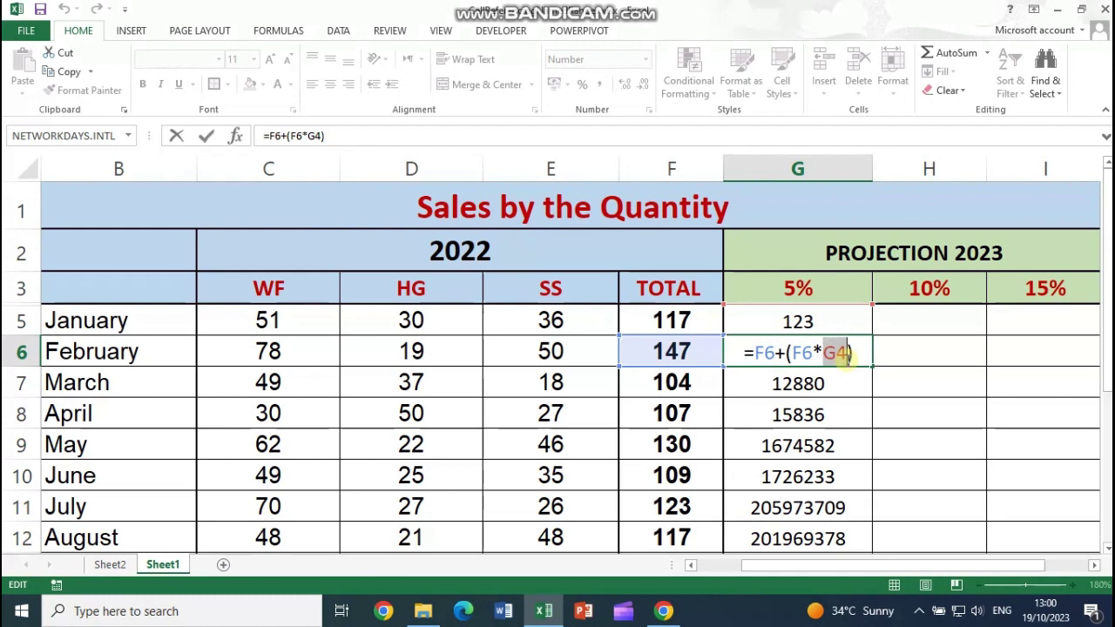
{"action": "key", "text": "Return"}
Step: Copy January's 5% projection formula from G5 across to H5 and examine the references in the copied formula
{"action": "left_click", "coordinate": [757, 326]}
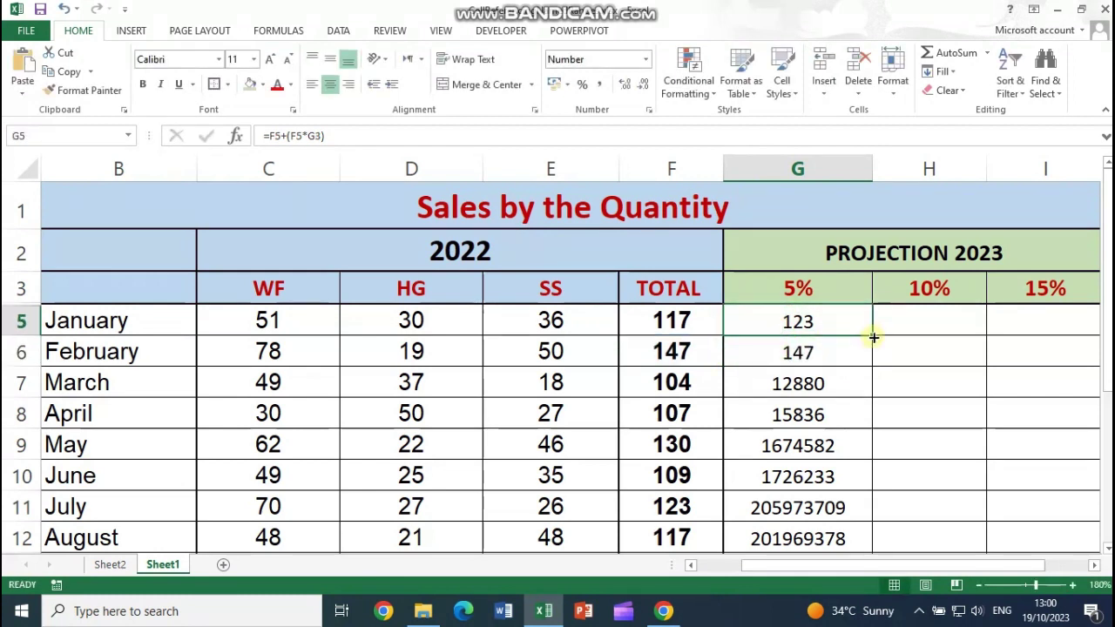
{"action": "left_click_drag", "start_coordinate": [873, 336], "coordinate": [963, 331]}
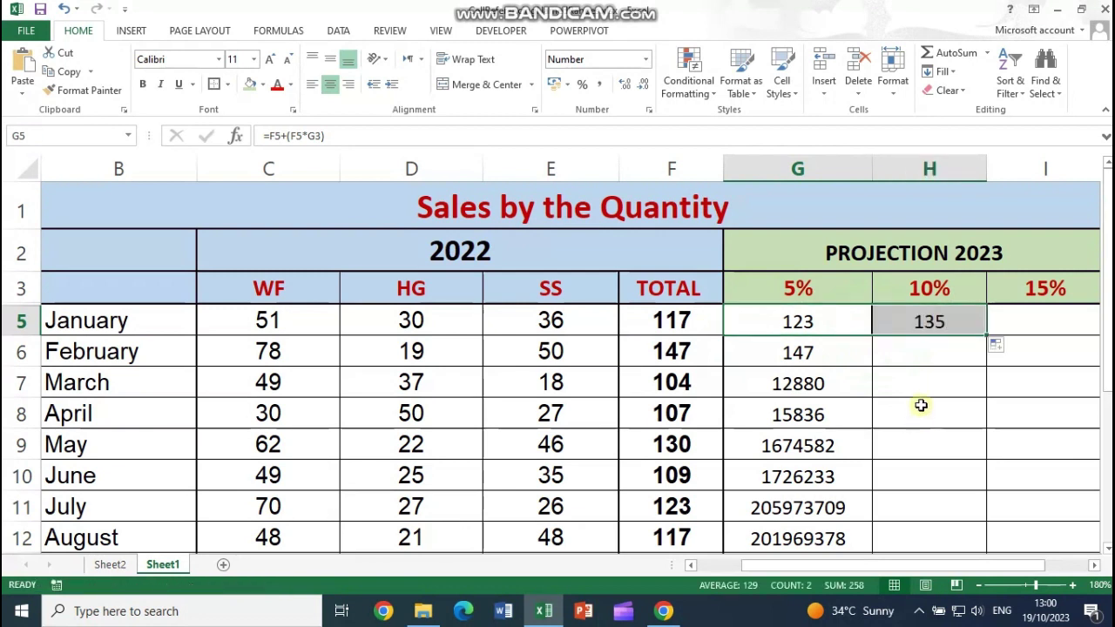
{"action": "key", "text": "F2"}
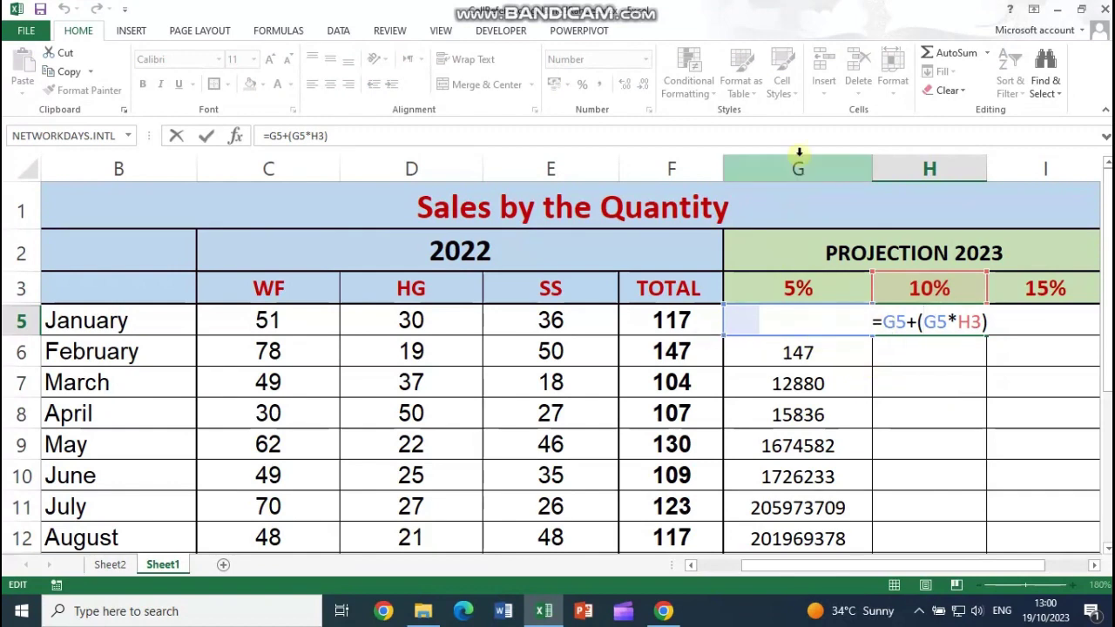
{"action": "left_click_drag", "start_coordinate": [907, 322], "coordinate": [883, 323]}
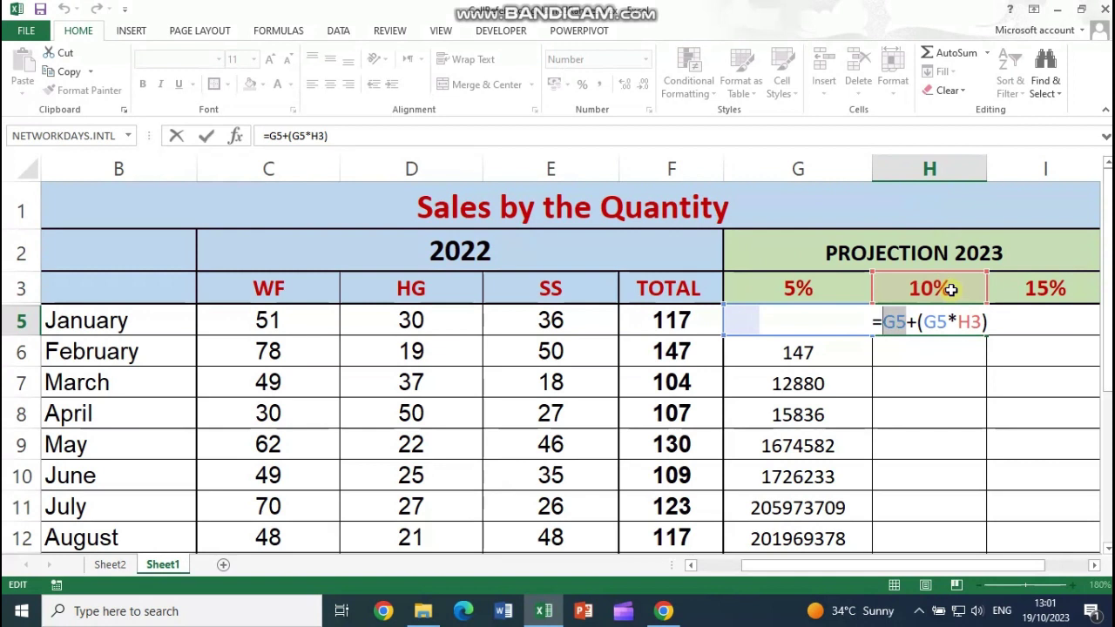
{"action": "double_click", "coordinate": [894, 324]}
{"action": "double_click", "coordinate": [928, 323]}
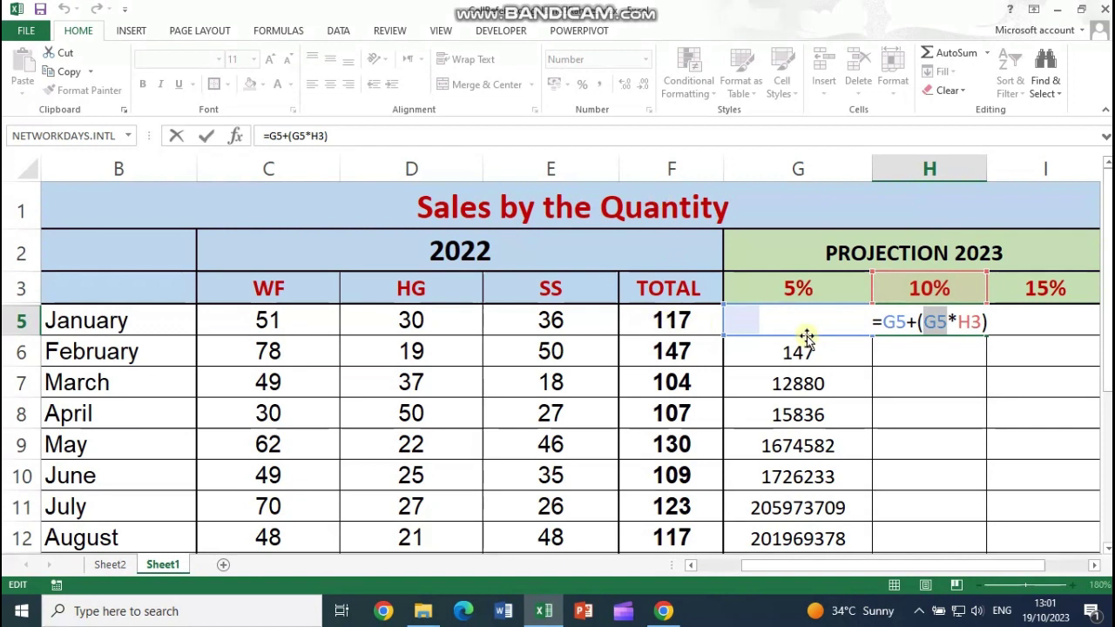
{"action": "key", "text": "Return"}
Step: Clear the copied formula from H5 and the February to December 5% projections from G6:G16
{"action": "left_click", "coordinate": [908, 319]}
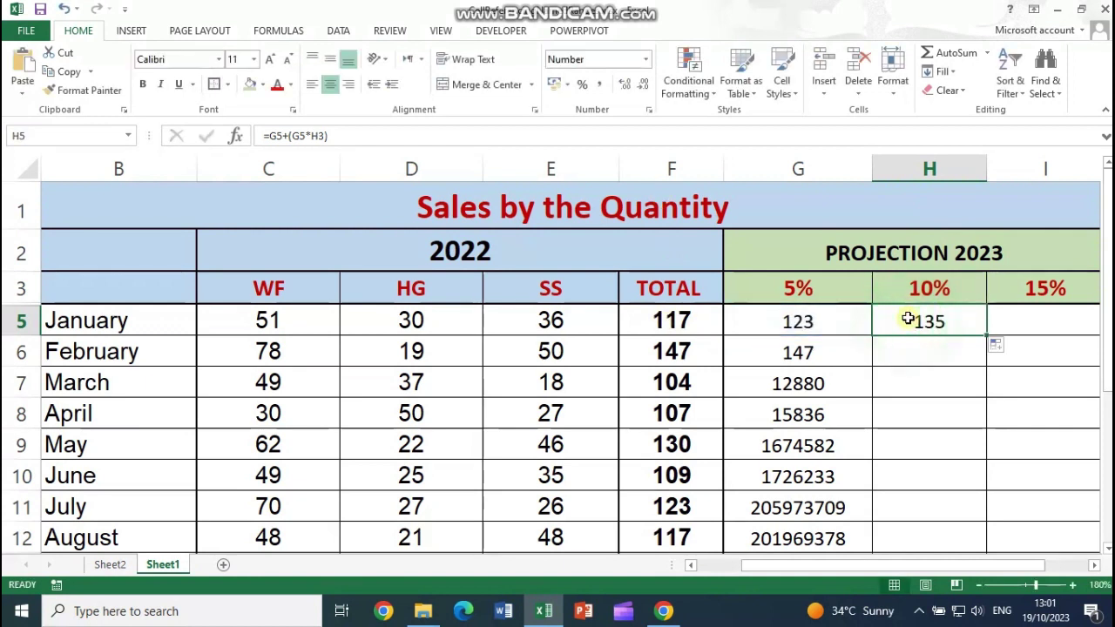
{"action": "key", "text": "Delete"}
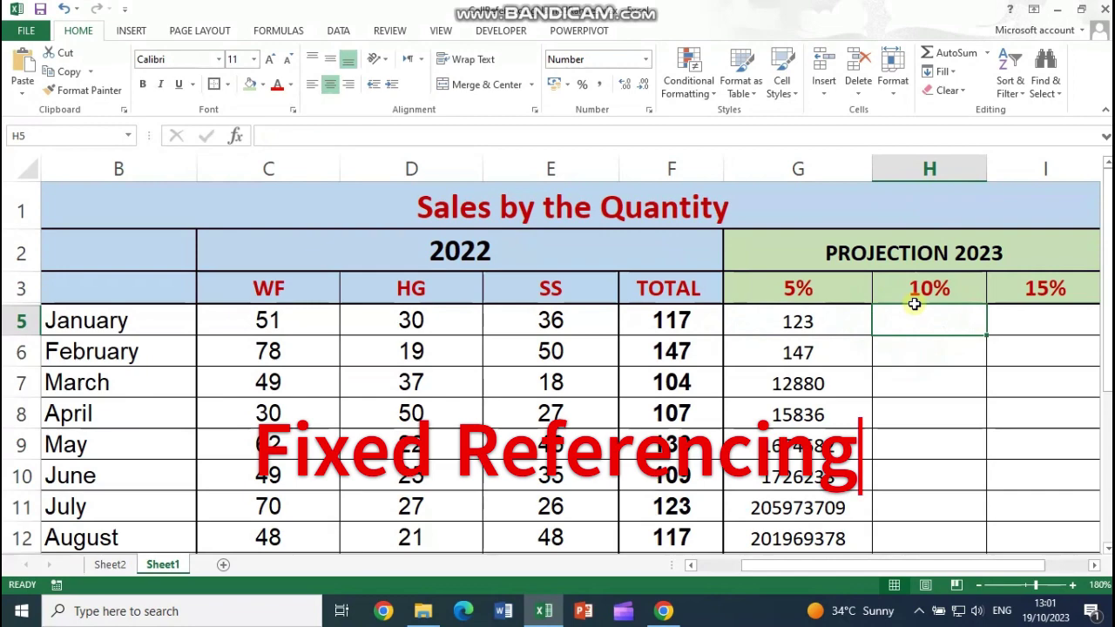
{"action": "scroll", "coordinate": [883, 391], "scroll_direction": "down", "scroll_amount": 1}
{"action": "scroll", "coordinate": [871, 344], "scroll_direction": "up", "scroll_amount": 1}
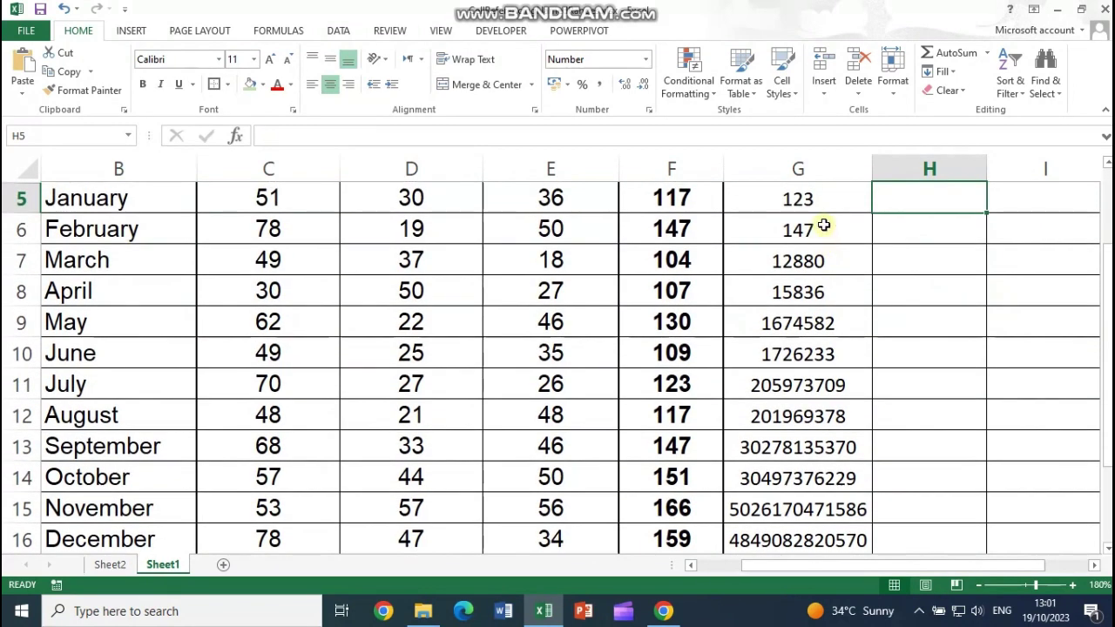
{"action": "scroll", "coordinate": [824, 224], "scroll_direction": "up", "scroll_amount": 1}
{"action": "left_click_drag", "start_coordinate": [836, 296], "coordinate": [834, 513]}
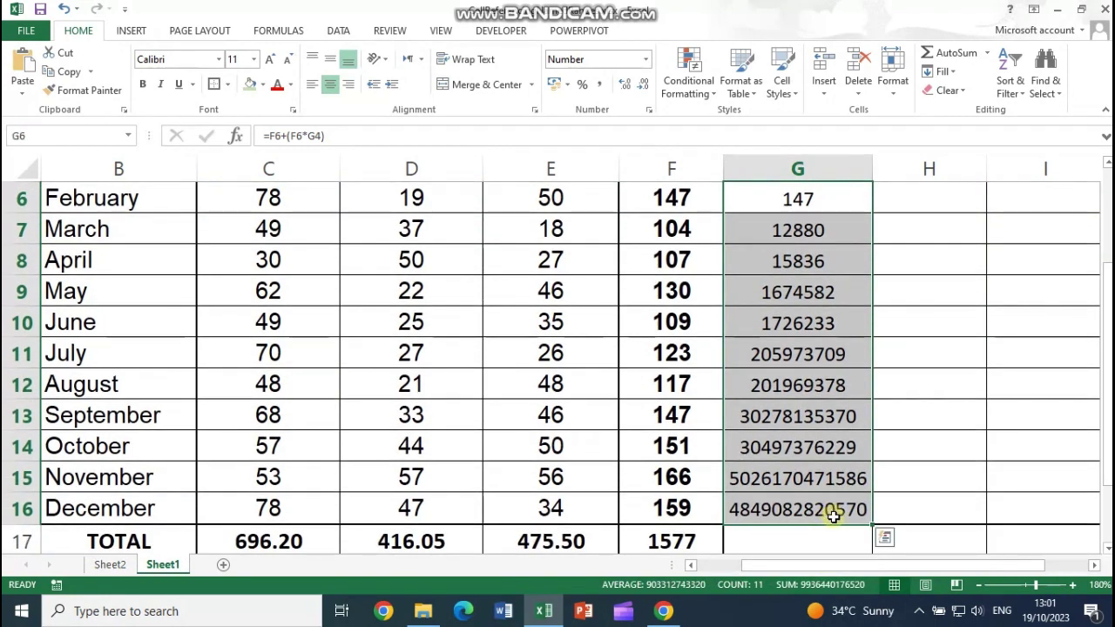
{"action": "key", "text": "Delete"}
{"action": "scroll", "coordinate": [846, 462], "scroll_direction": "up", "scroll_amount": 2}
Step: Fill January's 5% projection formula from G5 down through the remaining months to December
{"action": "left_click", "coordinate": [704, 321]}
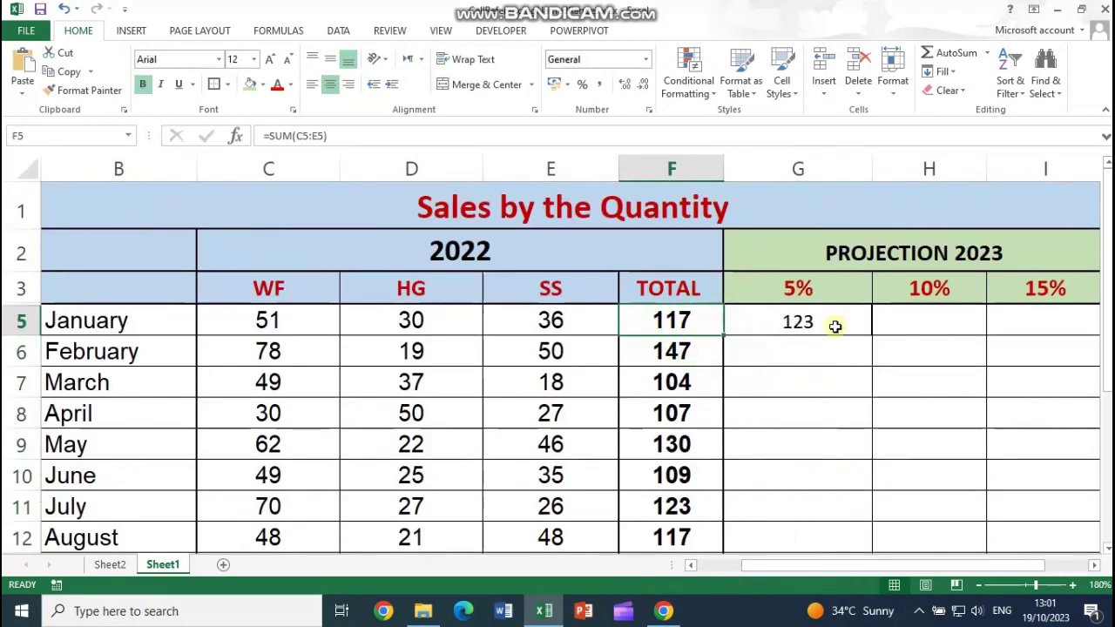
{"action": "left_click", "coordinate": [808, 328]}
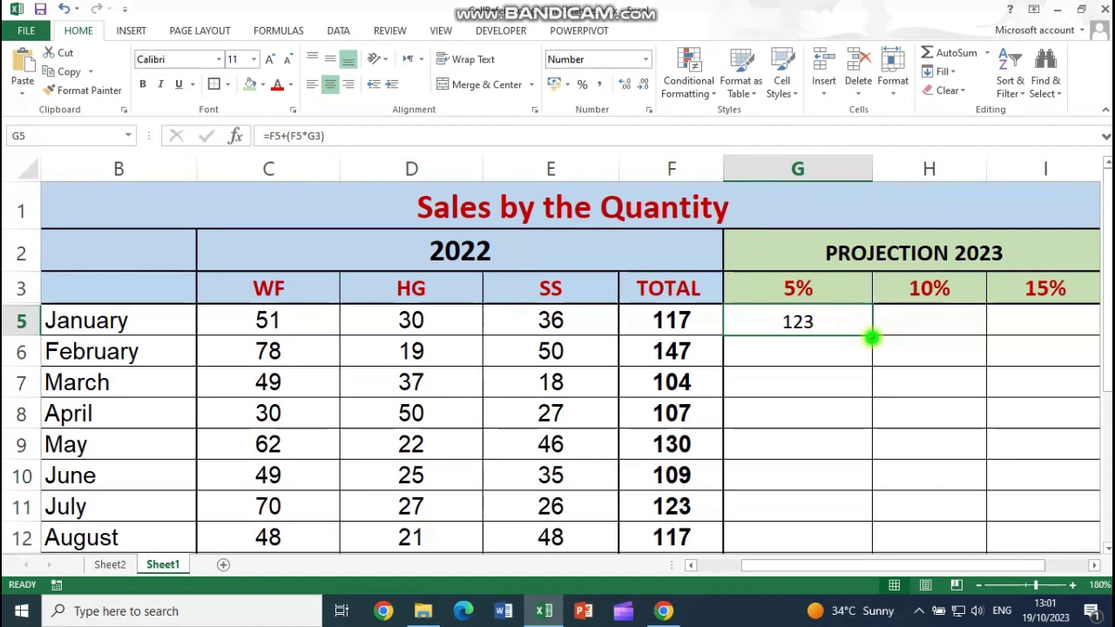
{"action": "double_click", "coordinate": [871, 334]}
Step: Compare the rate reference used in the formulas in G5 and G6 with the 5% header cell G3
{"action": "left_click", "coordinate": [792, 355]}
{"action": "left_click", "coordinate": [793, 291]}
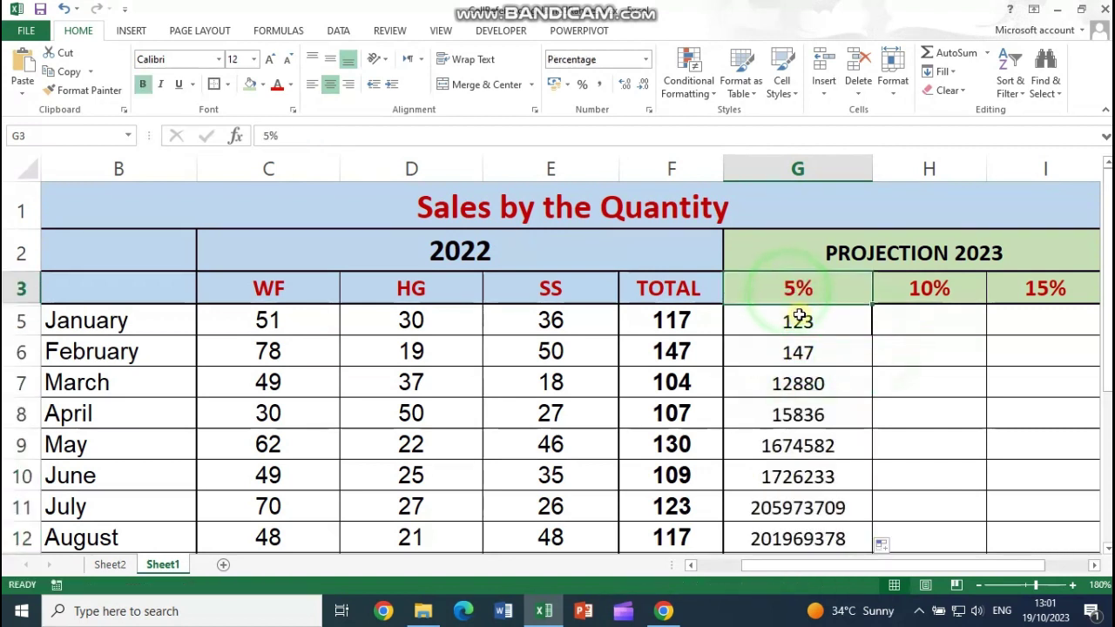
{"action": "left_click", "coordinate": [800, 315]}
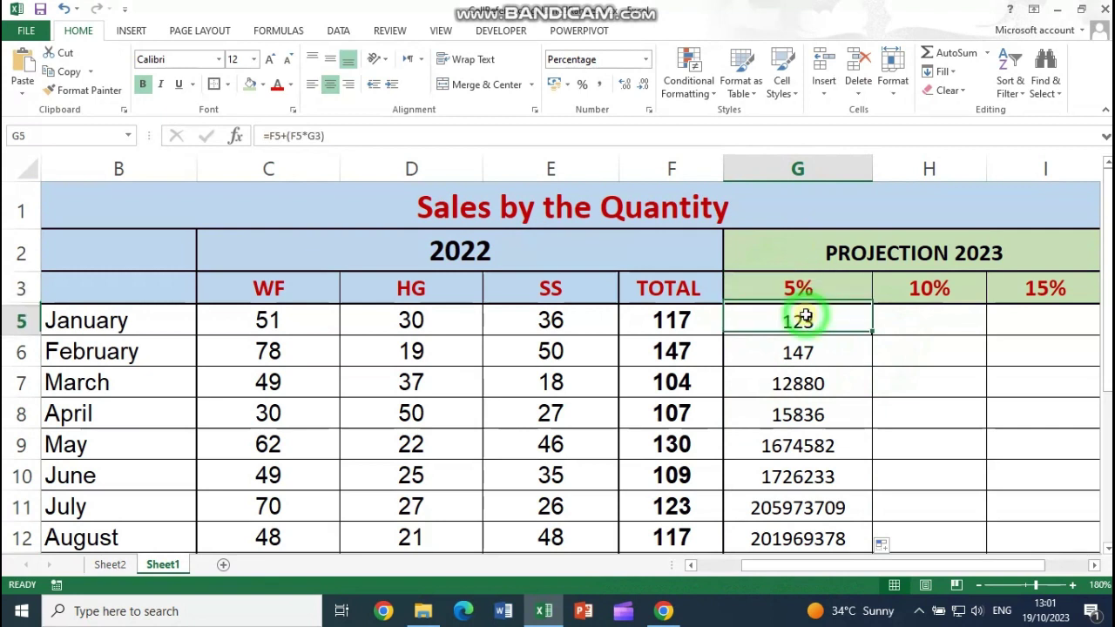
{"action": "left_click", "coordinate": [798, 349]}
{"action": "left_click", "coordinate": [793, 291]}
{"action": "left_click", "coordinate": [791, 321]}
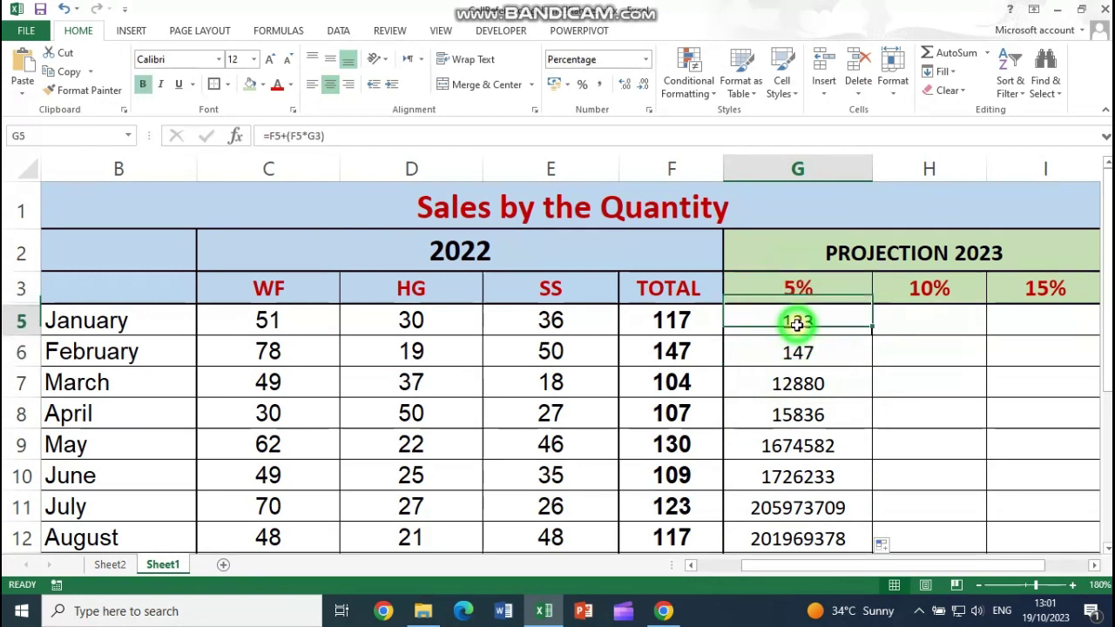
{"action": "left_click", "coordinate": [803, 354]}
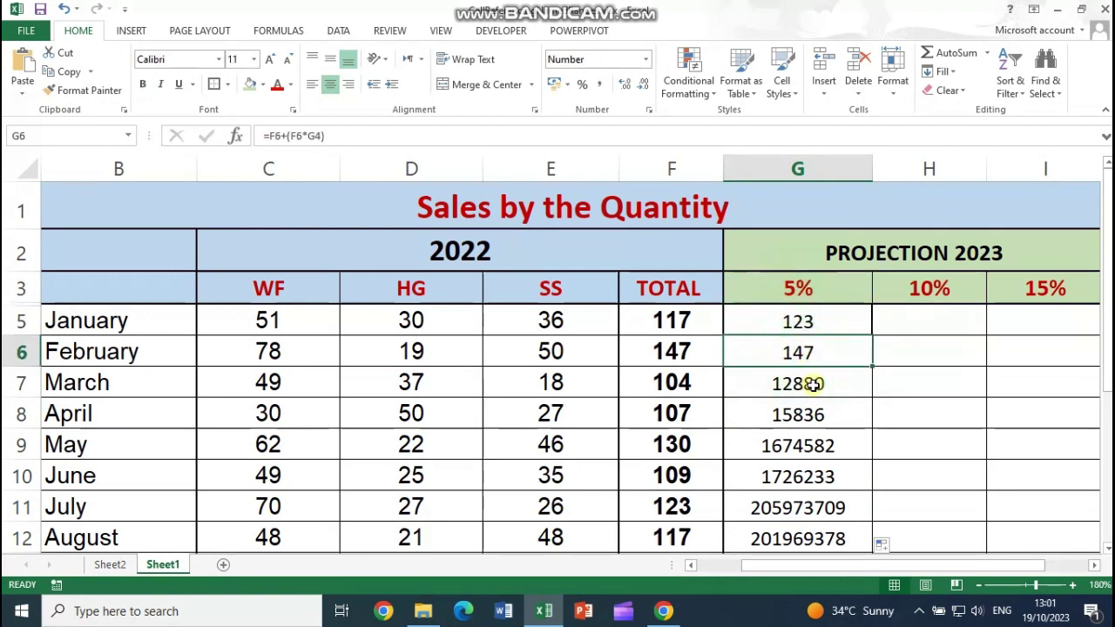
Step: Inspect the rate references in the January and February 5% formulas and check them against the 5% header cell G3
{"action": "left_click", "coordinate": [810, 323]}
{"action": "double_click", "coordinate": [810, 322]}
{"action": "double_click", "coordinate": [834, 322]}
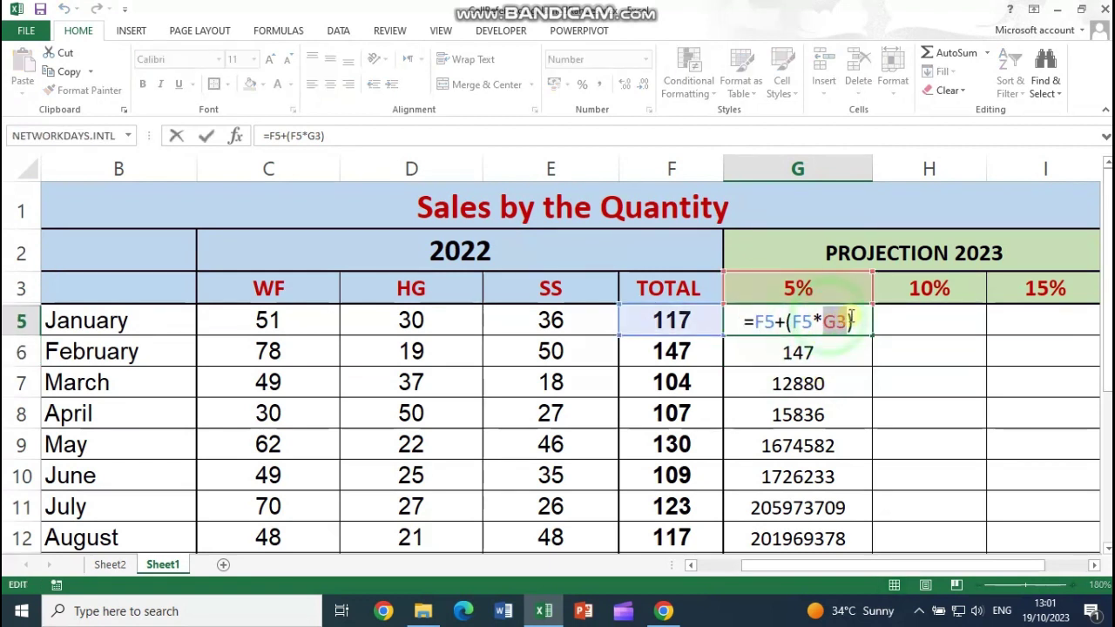
{"action": "key", "text": "Return"}
{"action": "double_click", "coordinate": [821, 356]}
{"action": "key", "text": "Escape"}
{"action": "left_click", "coordinate": [812, 296]}
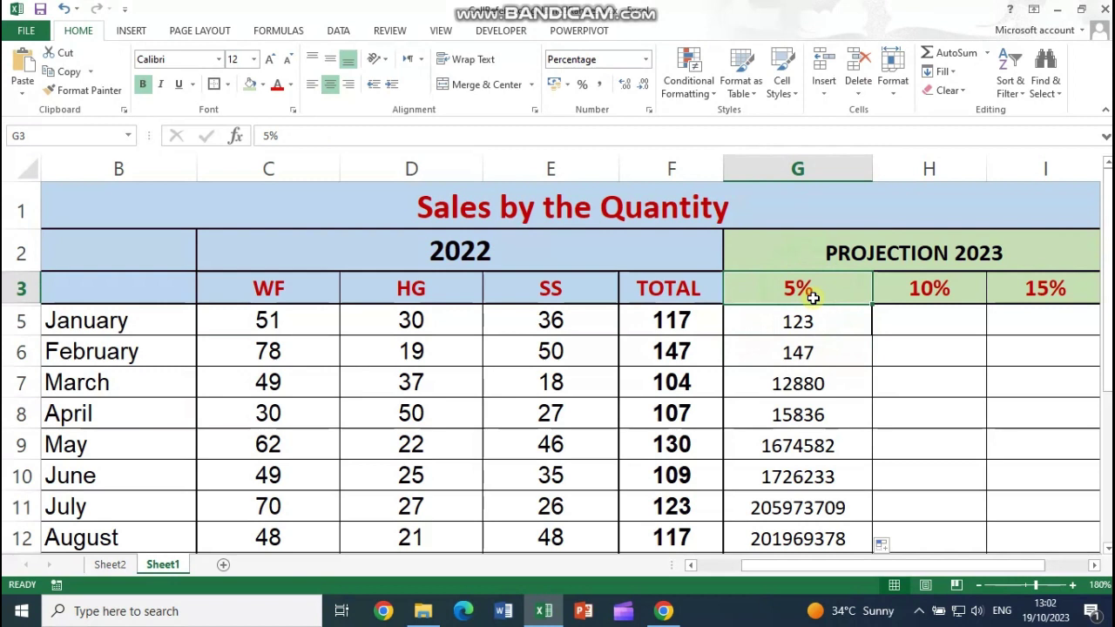
{"action": "left_click", "coordinate": [791, 323]}
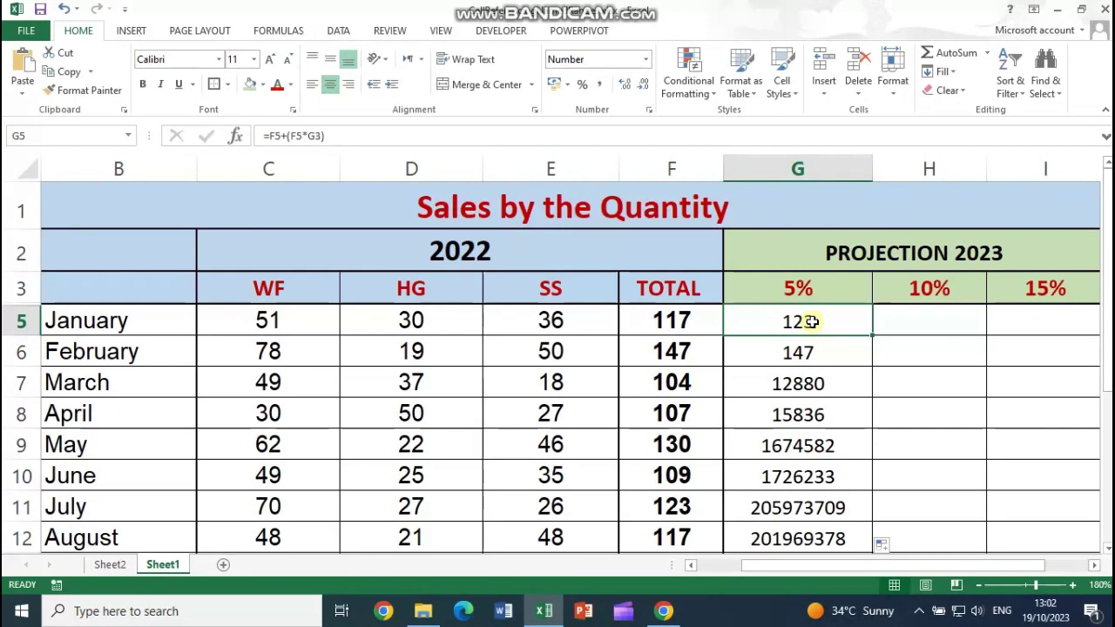
{"action": "double_click", "coordinate": [811, 321]}
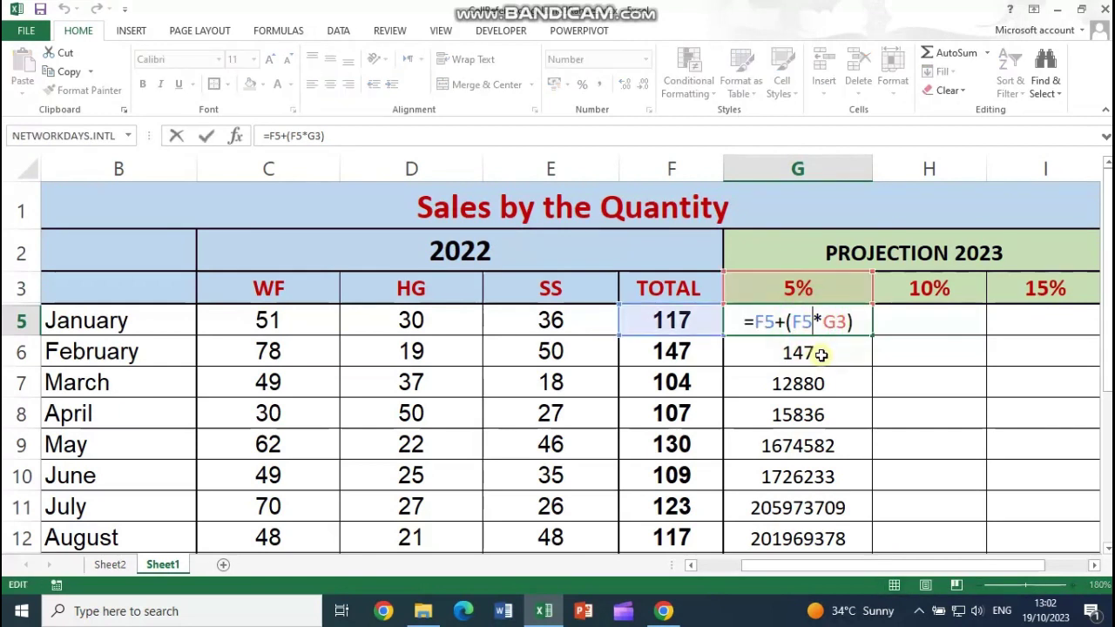
{"action": "left_click_drag", "start_coordinate": [822, 322], "coordinate": [845, 322]}
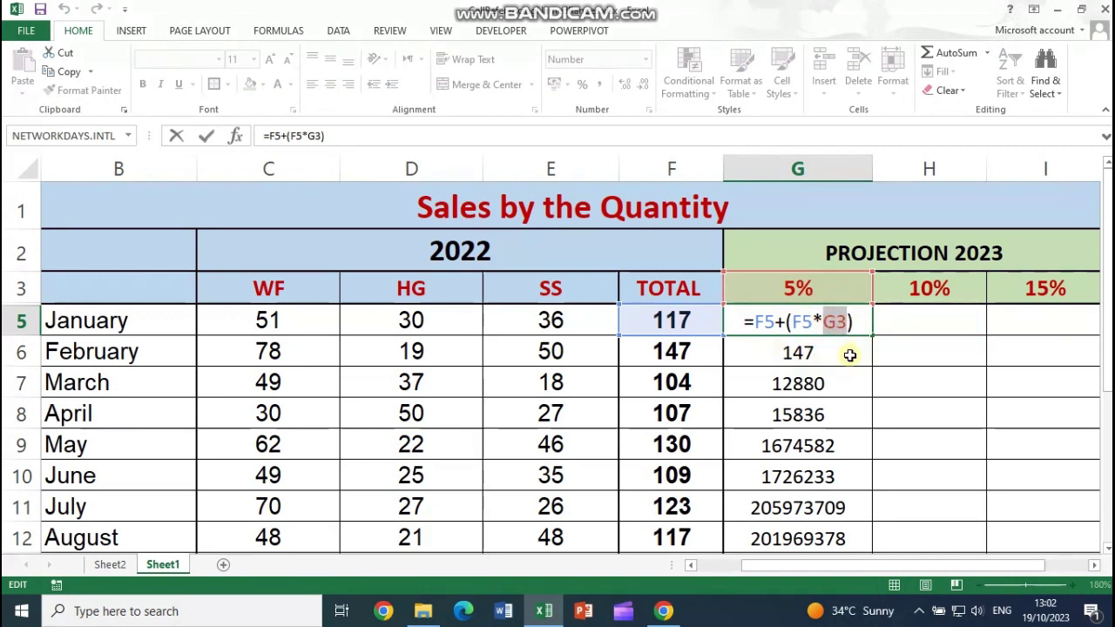
{"action": "key", "text": "Escape"}
Step: Change the rate reference in January's 5% formula in G5 to $G$3 by adding dollar signs before its column and row
{"action": "double_click", "coordinate": [799, 323]}
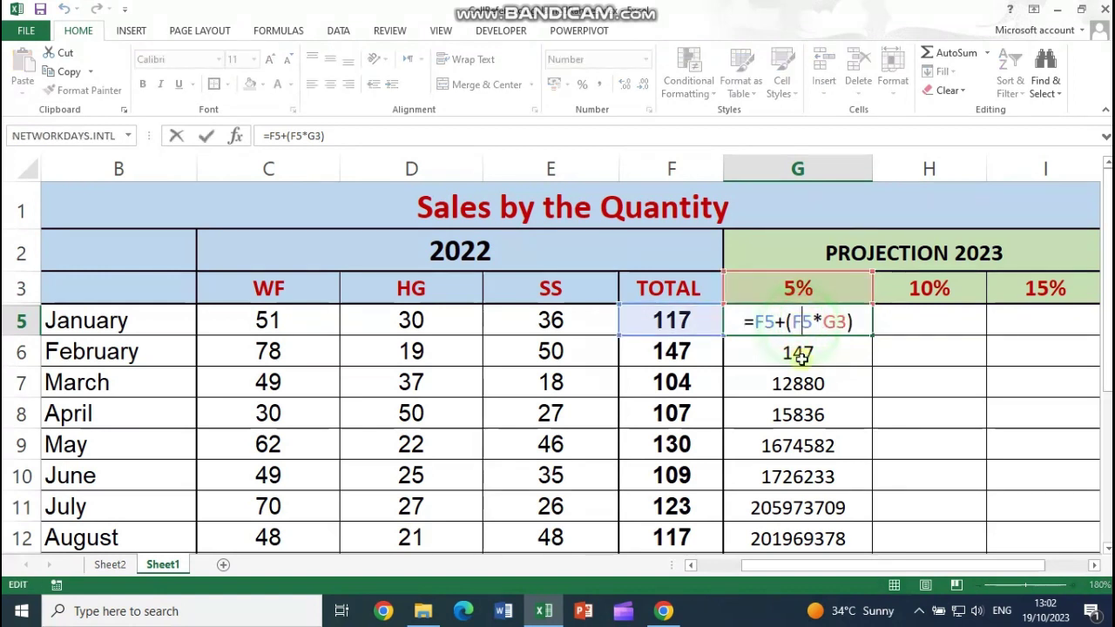
{"action": "left_click_drag", "start_coordinate": [823, 322], "coordinate": [841, 324]}
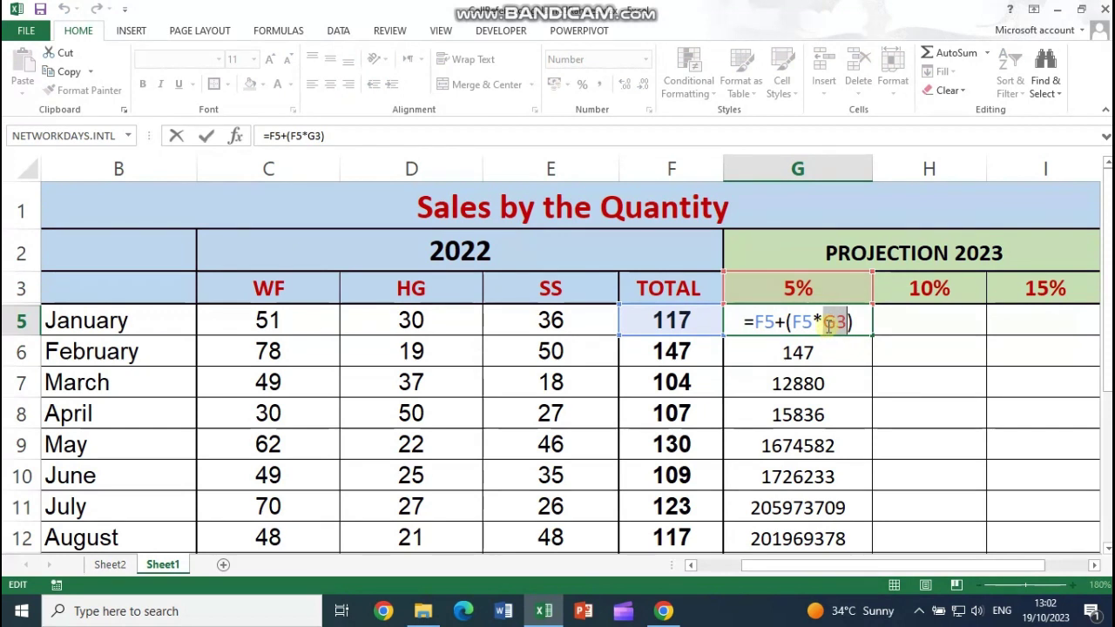
{"action": "left_click", "coordinate": [830, 323]}
{"action": "type", "text": "$"}
{"action": "left_click", "coordinate": [841, 321]}
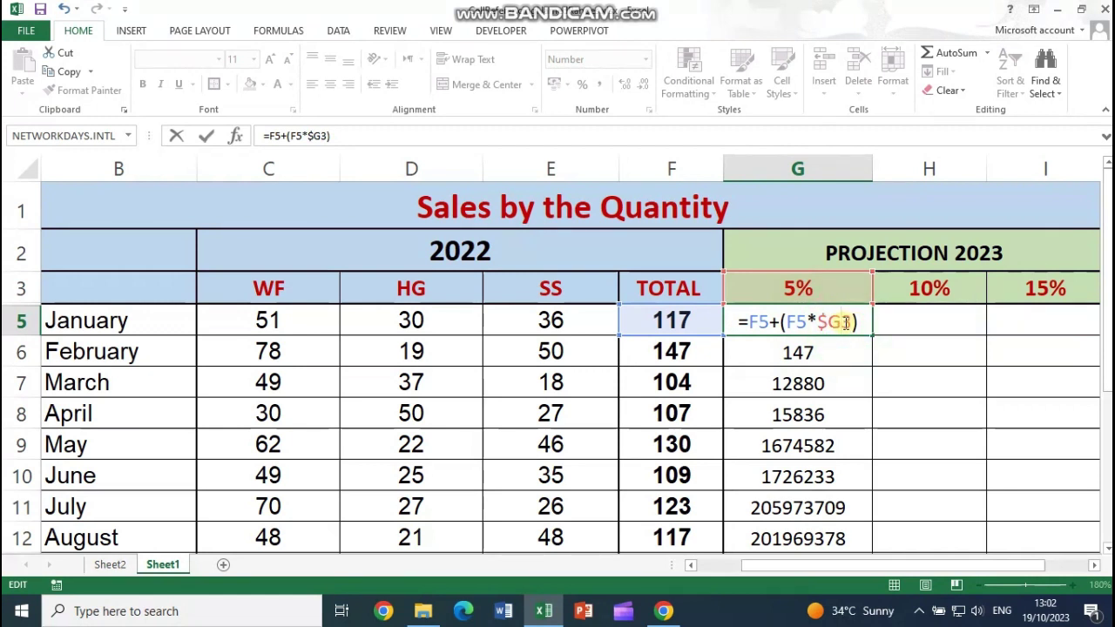
{"action": "type", "text": "$"}
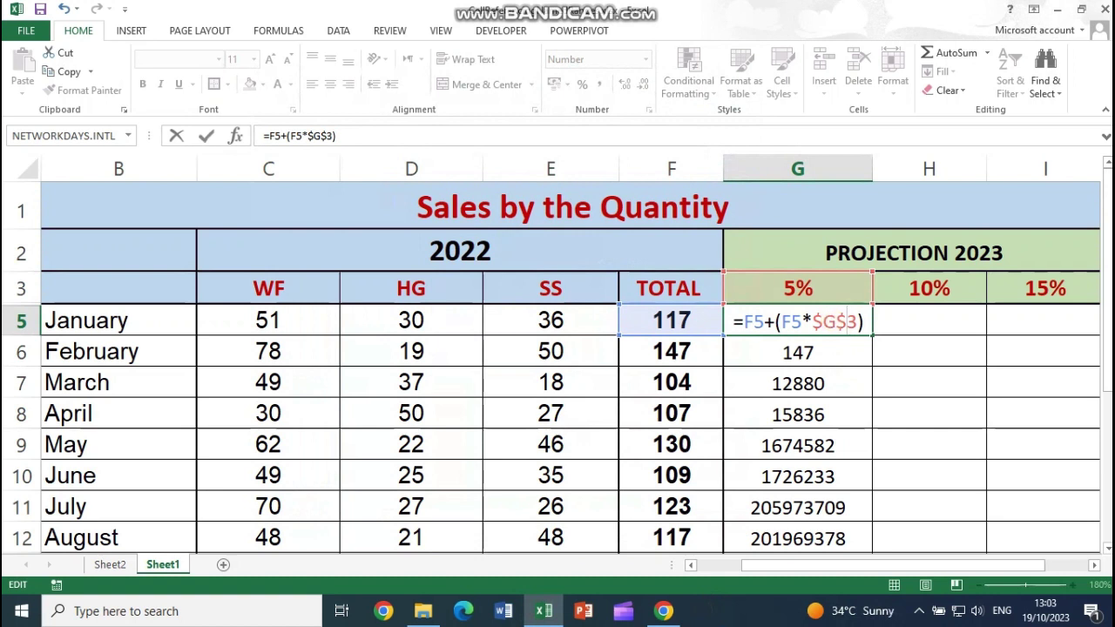
Step: Remove both dollar signs from the rate reference in January's 5% formula
{"action": "left_click", "coordinate": [819, 322]}
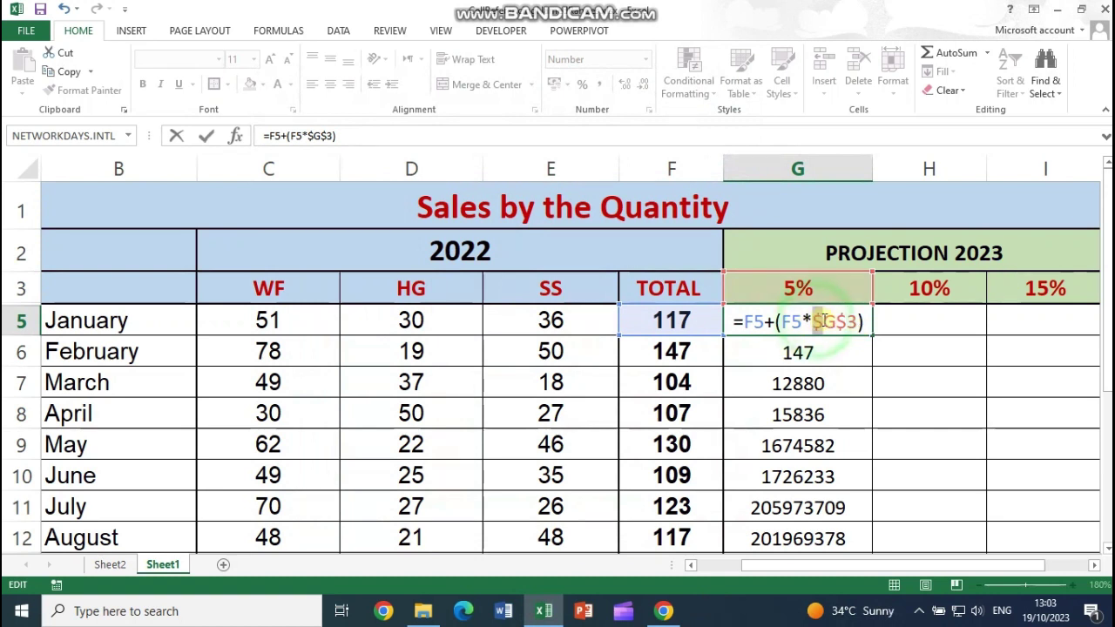
{"action": "key", "text": "BackSpace"}
{"action": "left_click", "coordinate": [834, 322]}
{"action": "key", "text": "BackSpace"}
Step: Convert G3 to an absolute reference and commit January's formula in G5 as =F5+(F5*$G$3)
{"action": "left_click", "coordinate": [823, 323]}
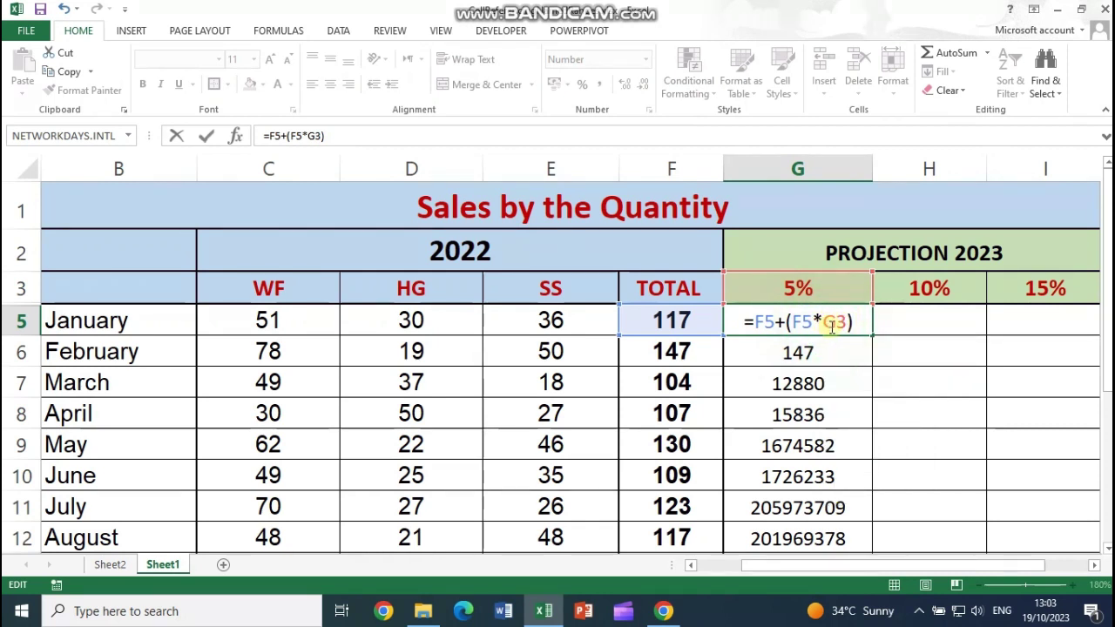
{"action": "key", "text": "F4"}
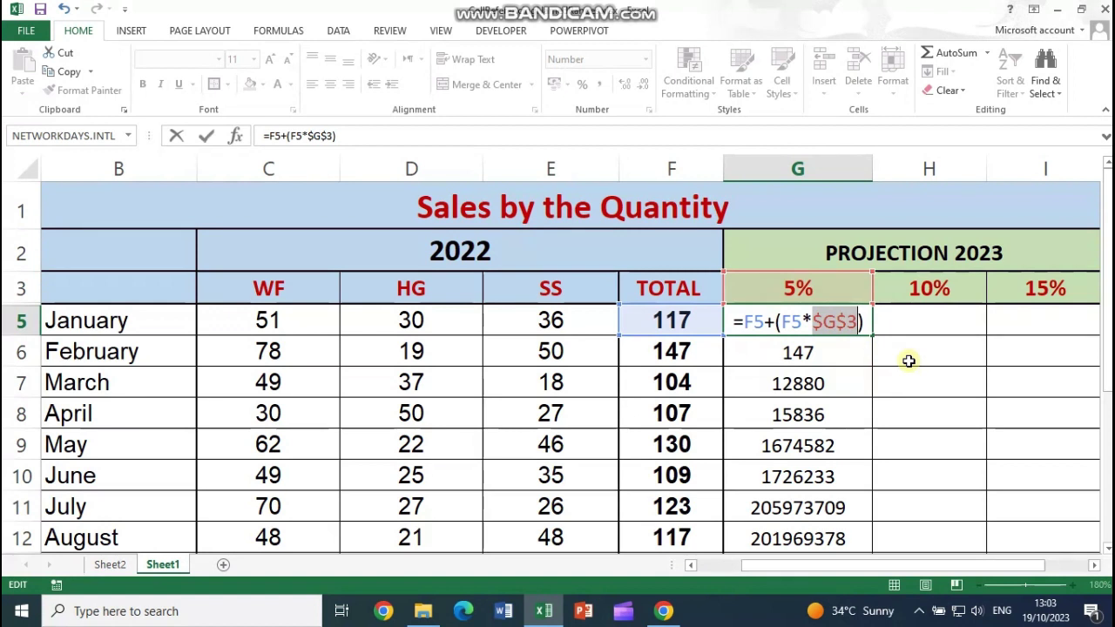
{"action": "key", "text": "Return"}
Step: Fill the corrected 5% formula from G5 down to December and review the projections
{"action": "left_click", "coordinate": [778, 323]}
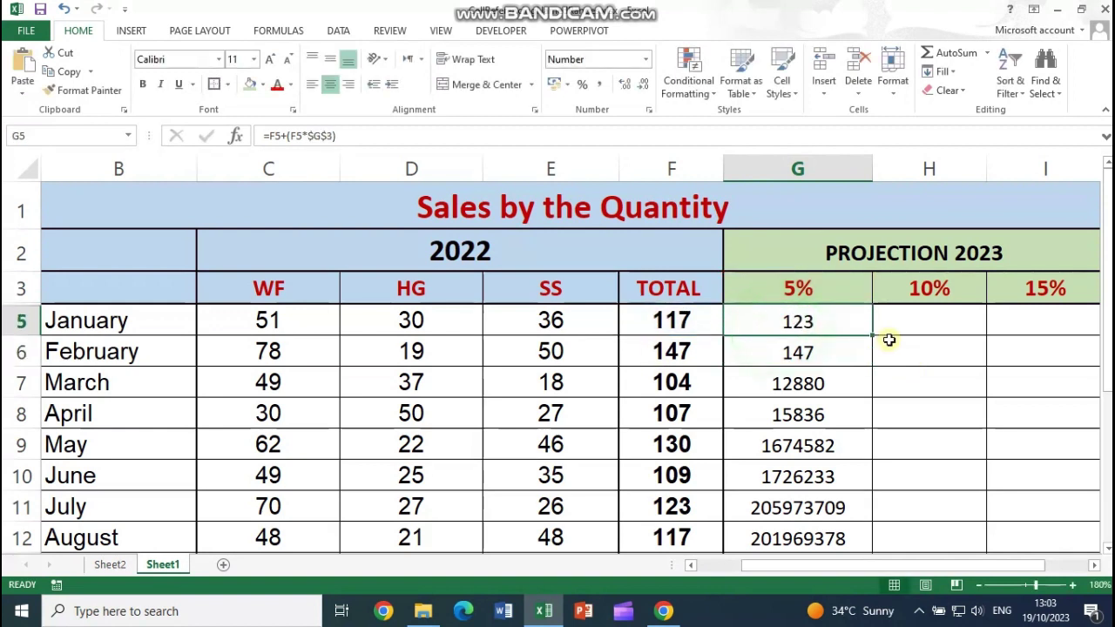
{"action": "double_click", "coordinate": [872, 336]}
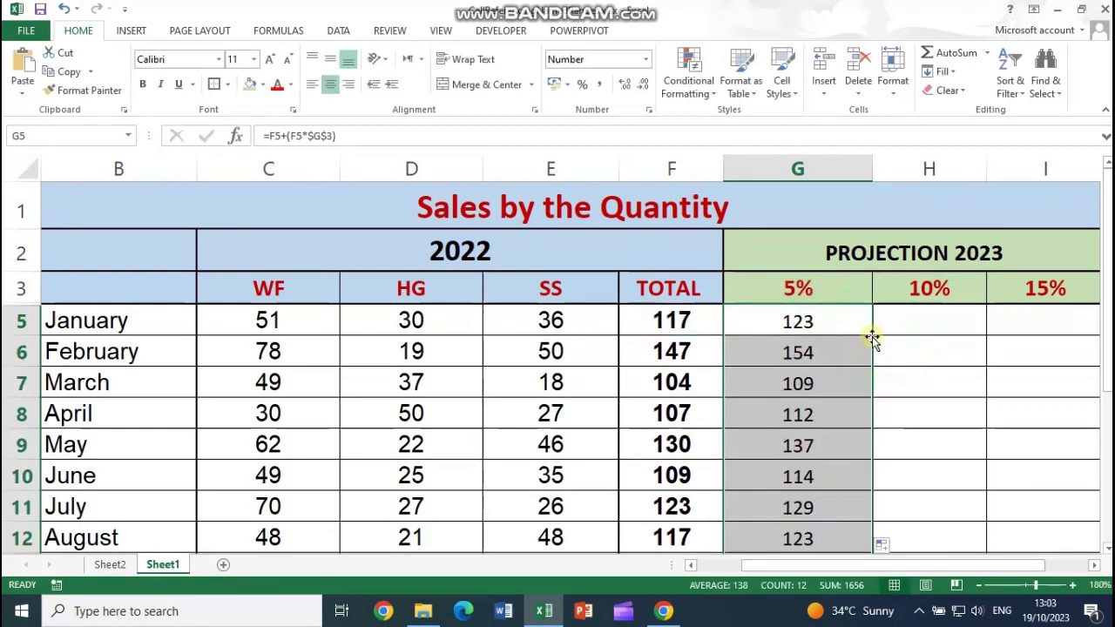
{"action": "left_click", "coordinate": [828, 327]}
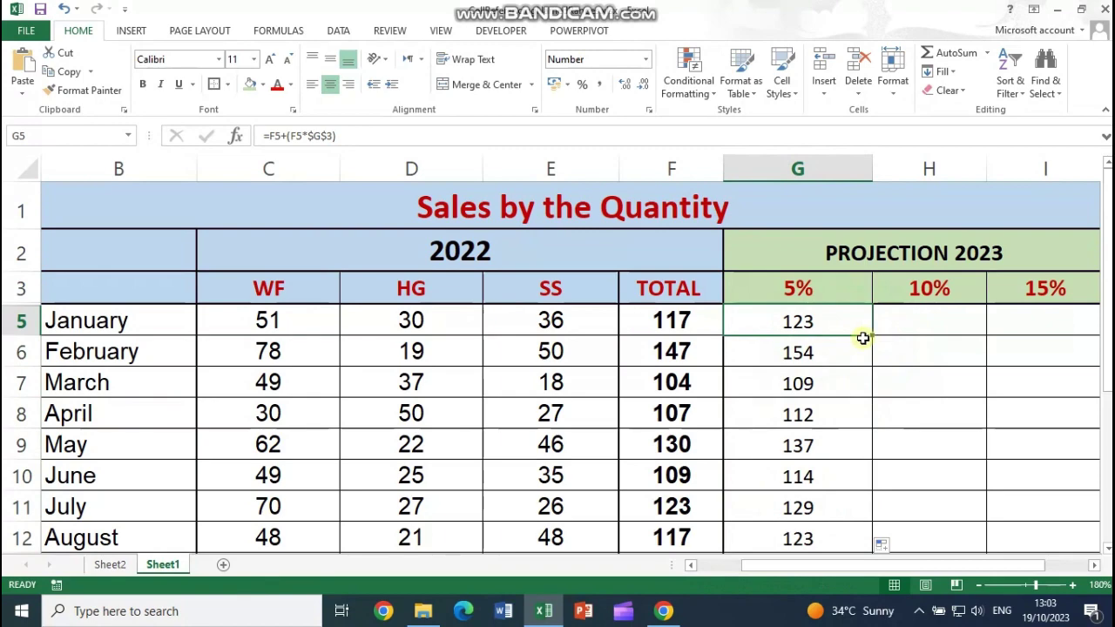
{"action": "scroll", "coordinate": [829, 324], "scroll_direction": "down", "scroll_amount": 3}
{"action": "scroll", "coordinate": [828, 357], "scroll_direction": "up", "scroll_amount": 4}
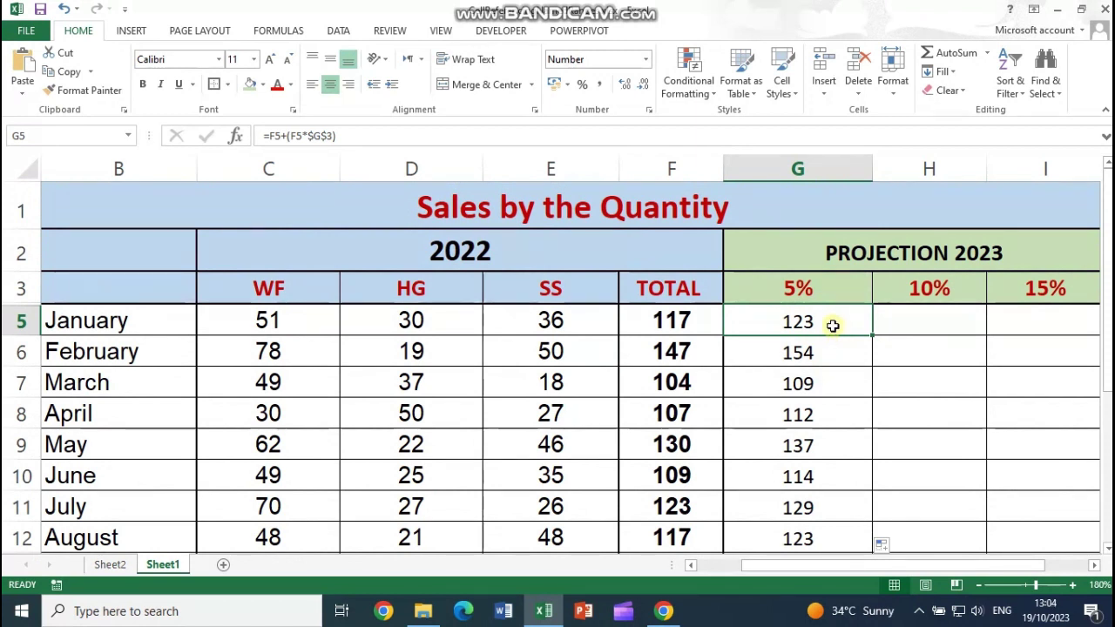
Step: Autofit column G to its contents and widen it slightly
{"action": "double_click", "coordinate": [872, 168]}
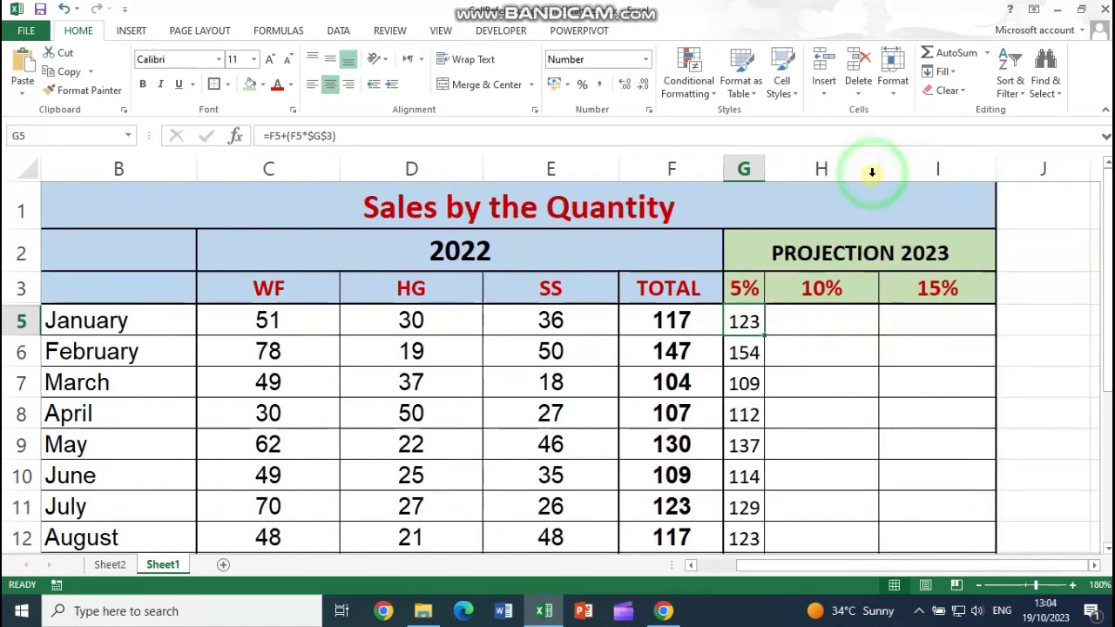
{"action": "left_click_drag", "start_coordinate": [765, 168], "coordinate": [794, 163]}
{"action": "left_click", "coordinate": [845, 324]}
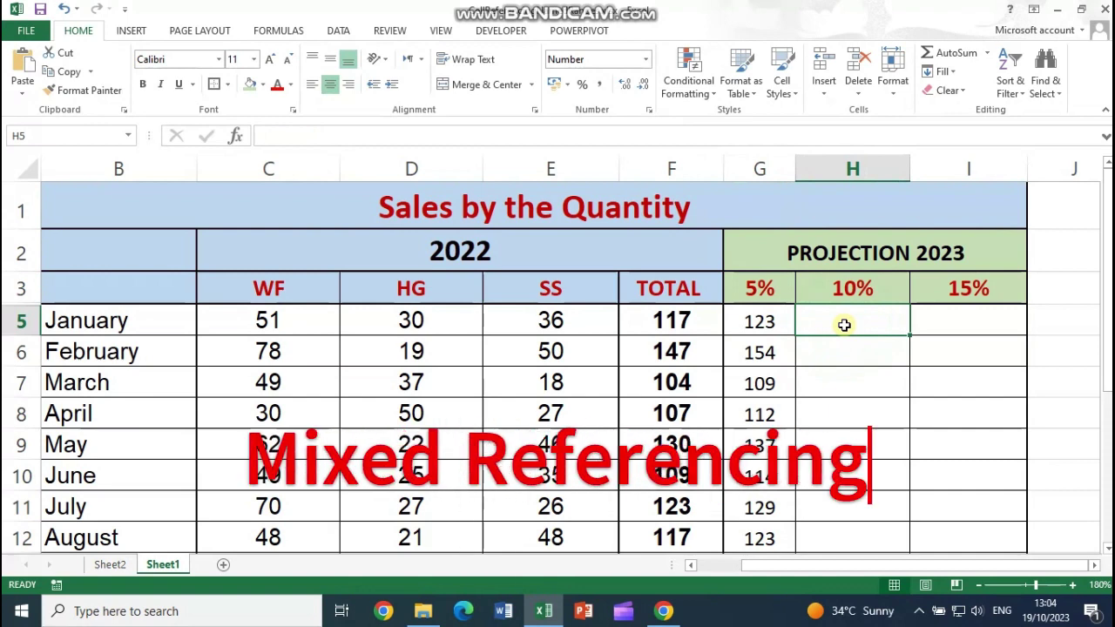
Step: Build January's 10% projection formula in H5 from the January total and the 10% header as =F5+(F5*H3
{"action": "left_click", "coordinate": [773, 289]}
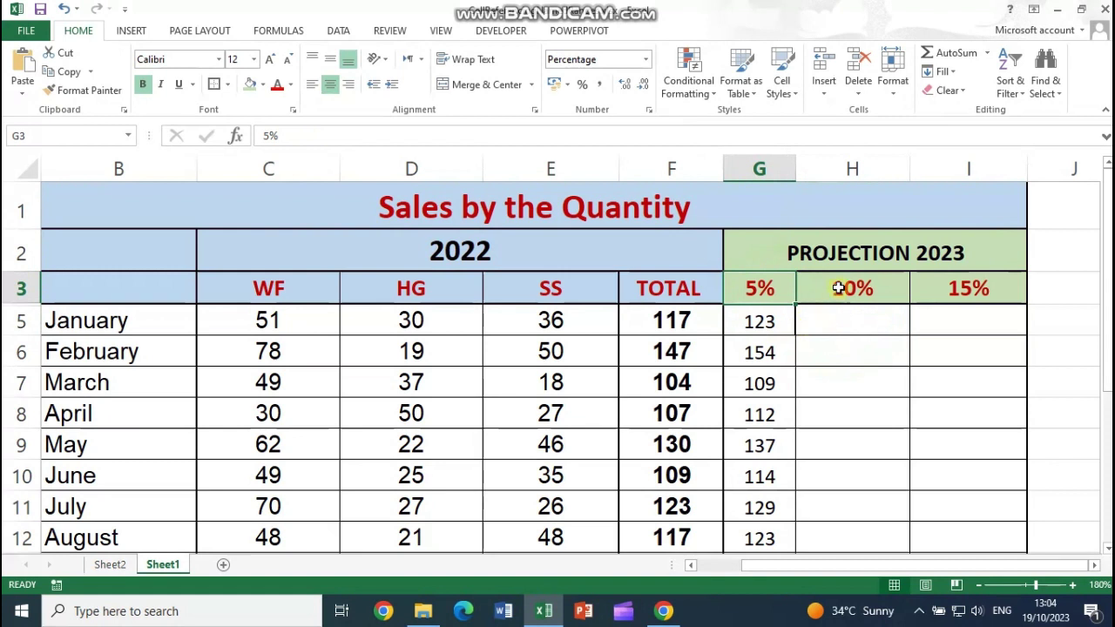
{"action": "left_click", "coordinate": [775, 322]}
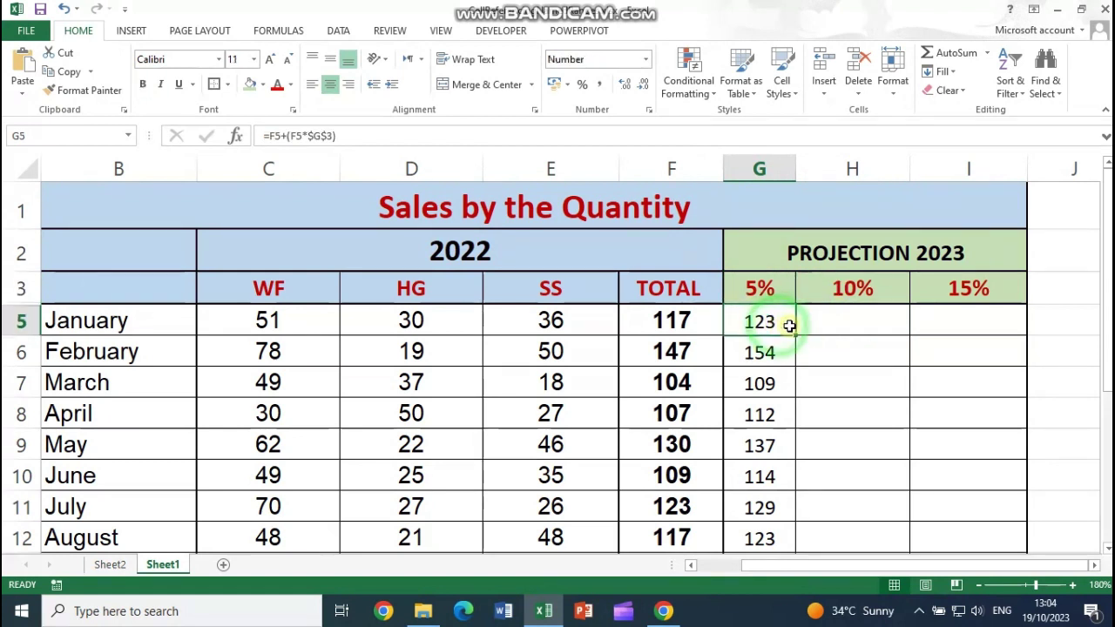
{"action": "left_click", "coordinate": [860, 329]}
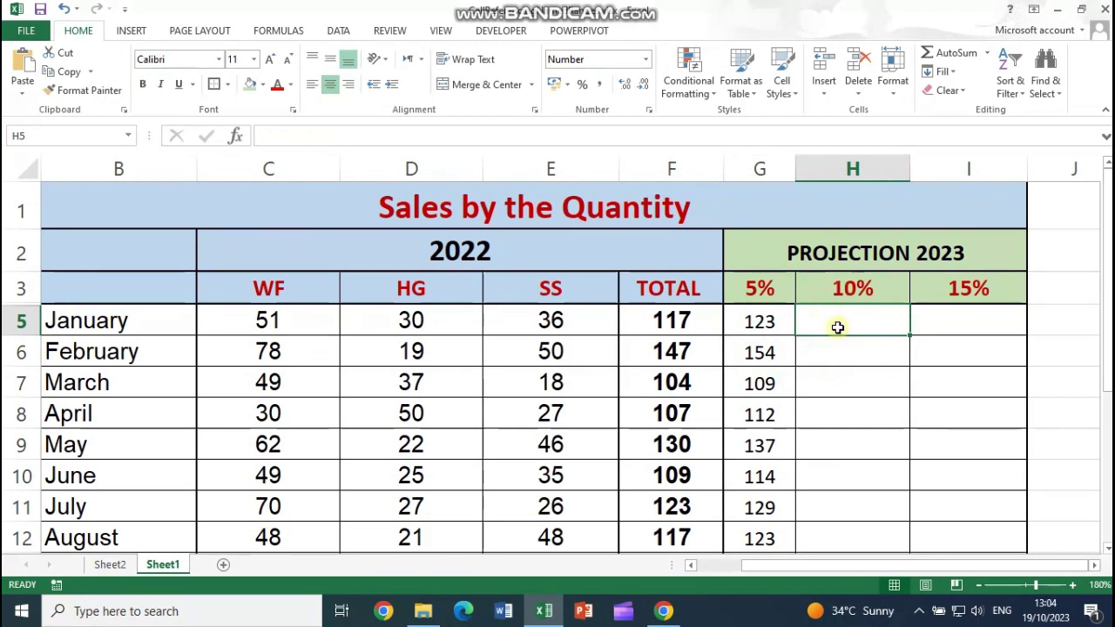
{"action": "type", "text": "="}
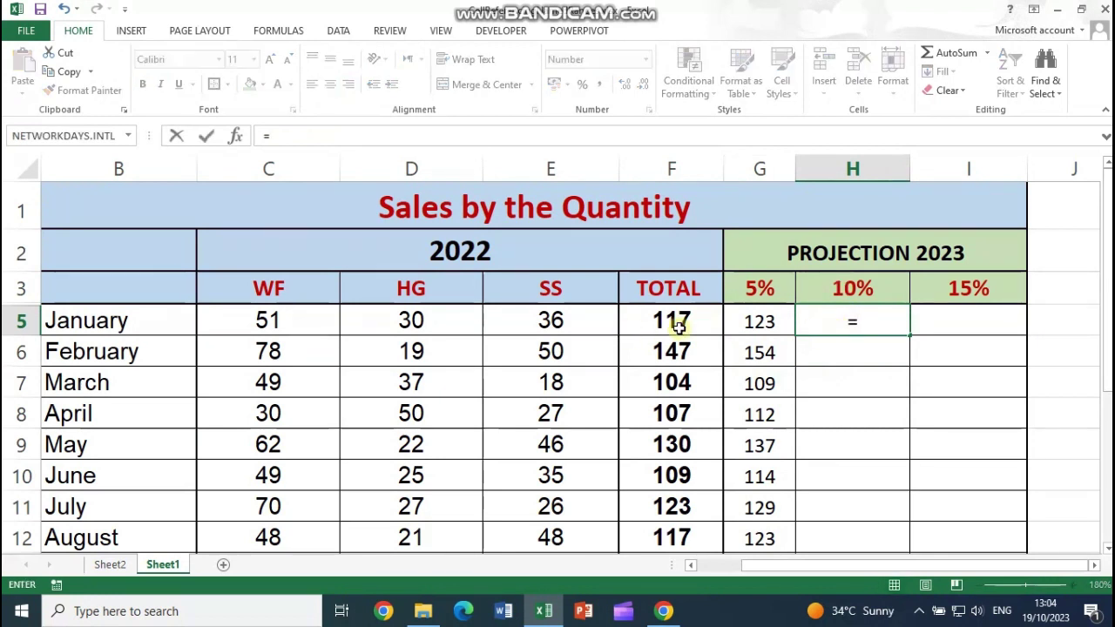
{"action": "left_click", "coordinate": [680, 325]}
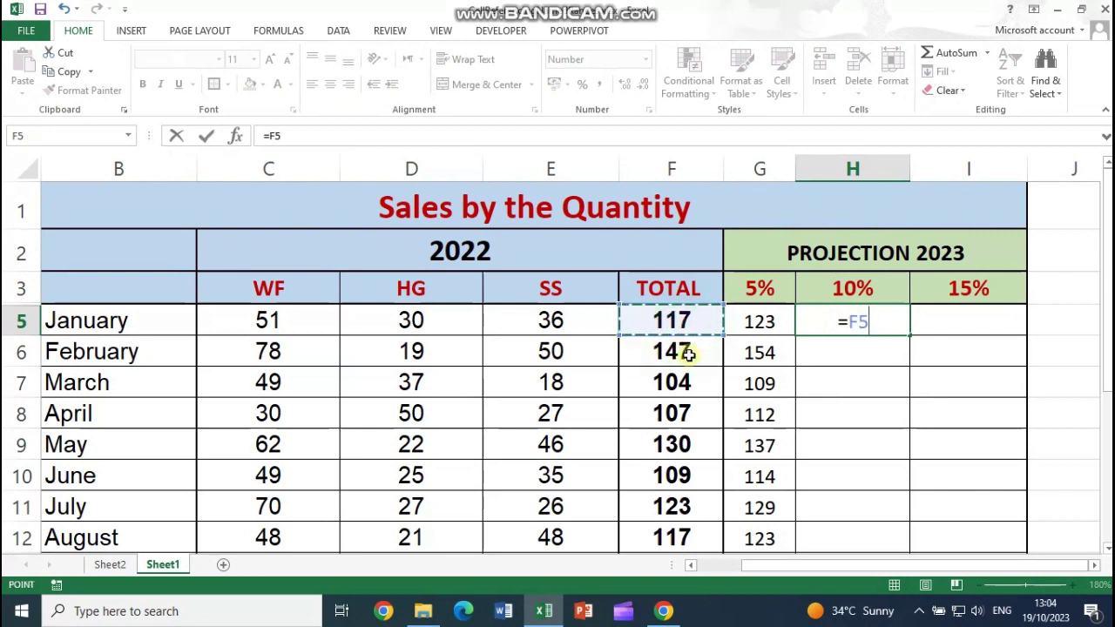
{"action": "type", "text": "+("}
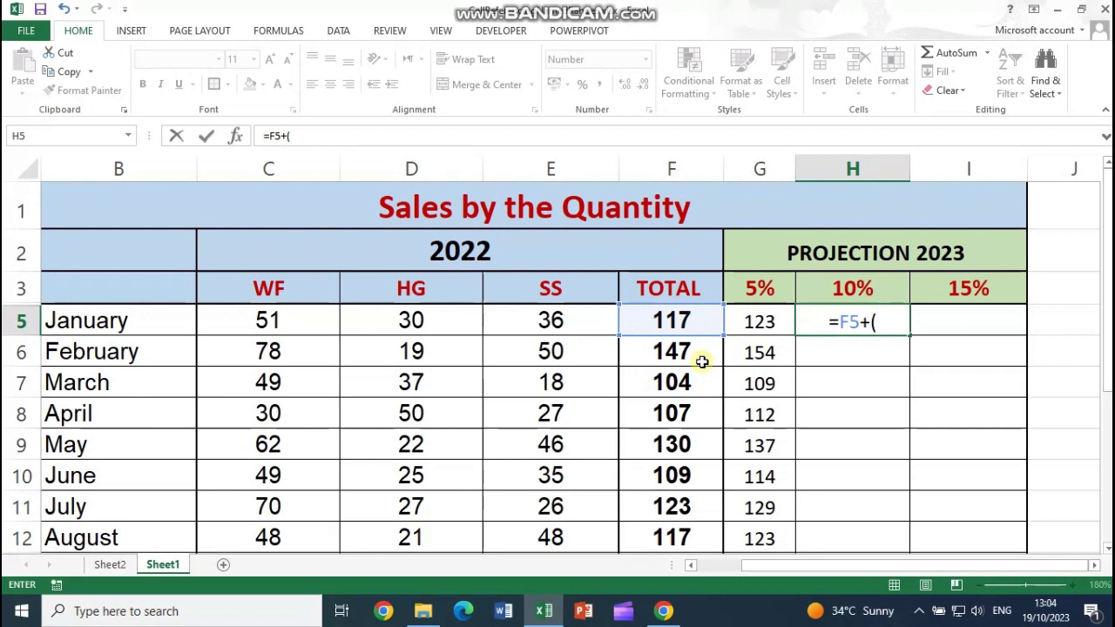
{"action": "left_click", "coordinate": [684, 322]}
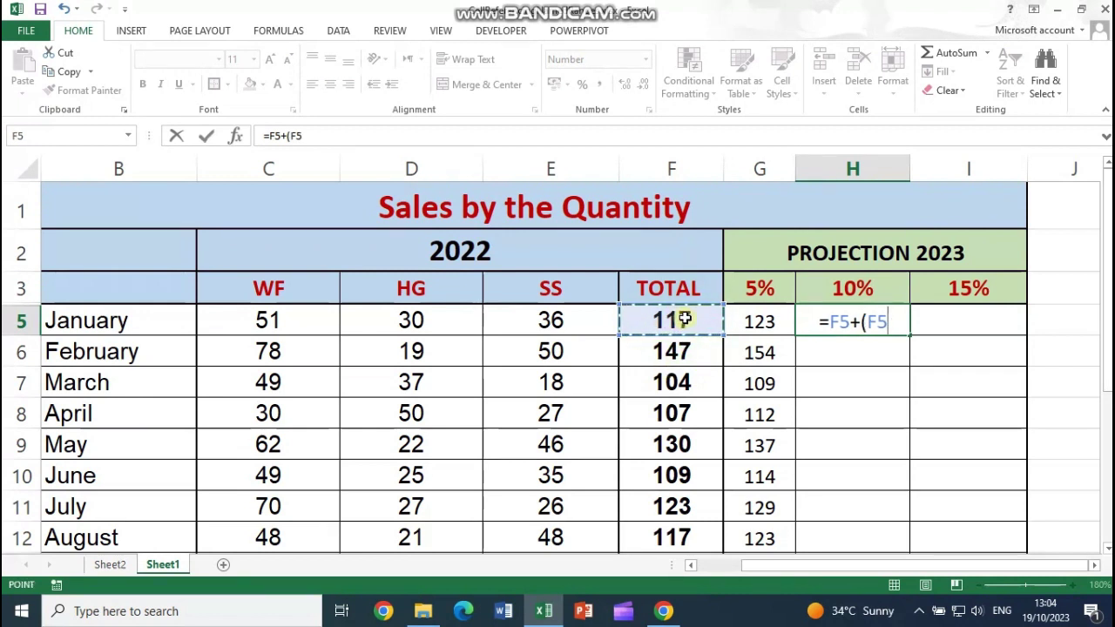
{"action": "type", "text": "*"}
{"action": "left_click", "coordinate": [852, 288]}
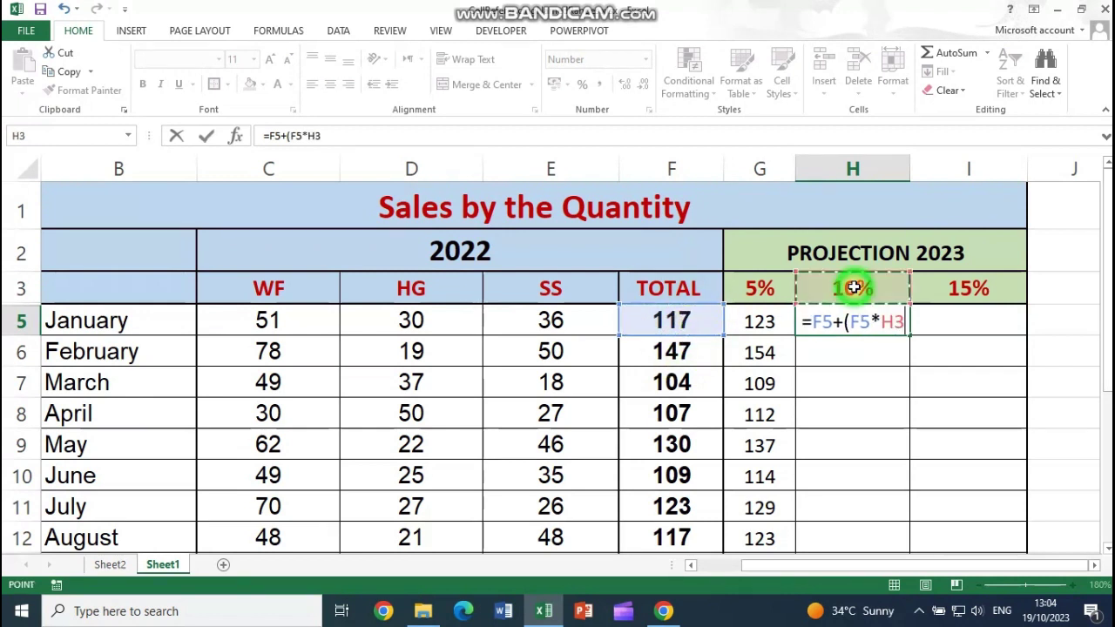
Step: Make the H3 rate reference absolute and complete the formula in H5 as =F5+(F5*$H$3)
{"action": "left_click", "coordinate": [903, 321]}
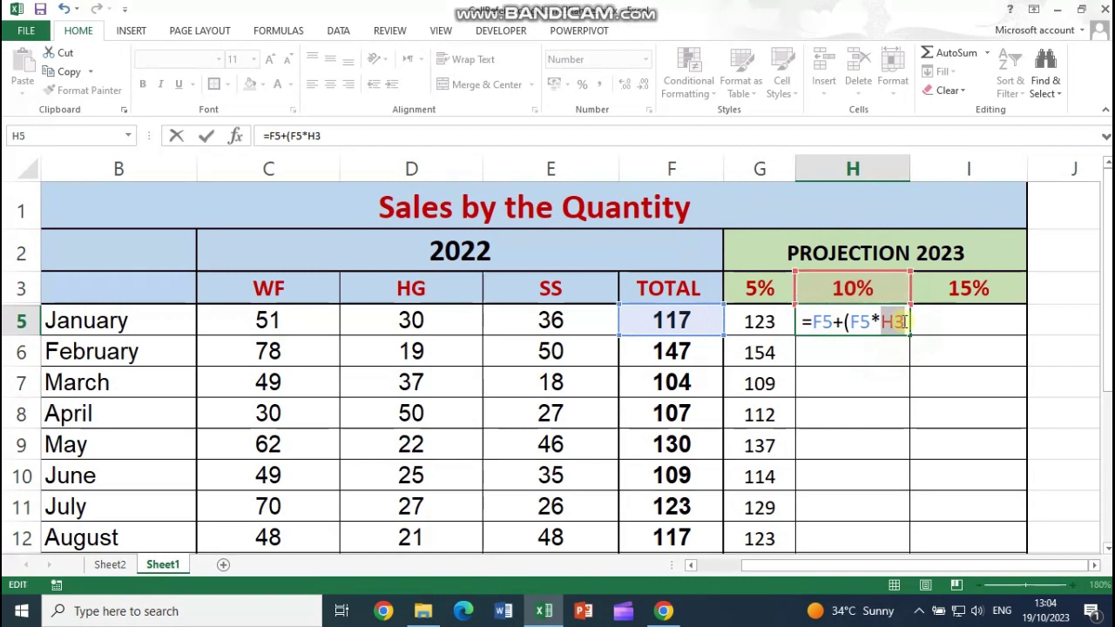
{"action": "key", "text": "F4"}
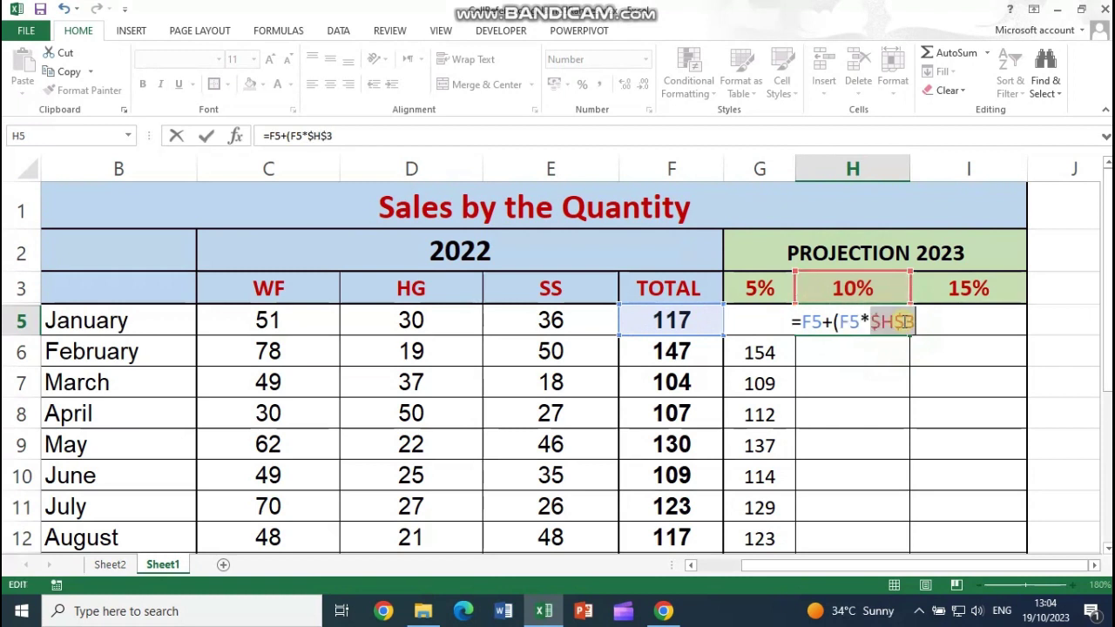
{"action": "type", "text": ")"}
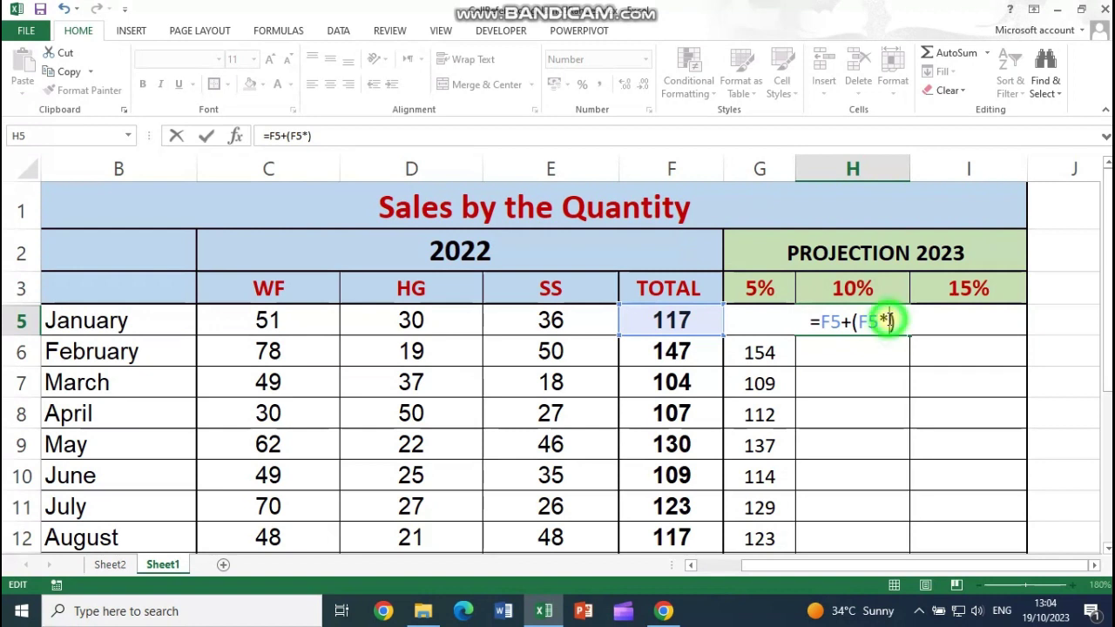
{"action": "left_click", "coordinate": [852, 289]}
{"action": "double_click", "coordinate": [888, 322]}
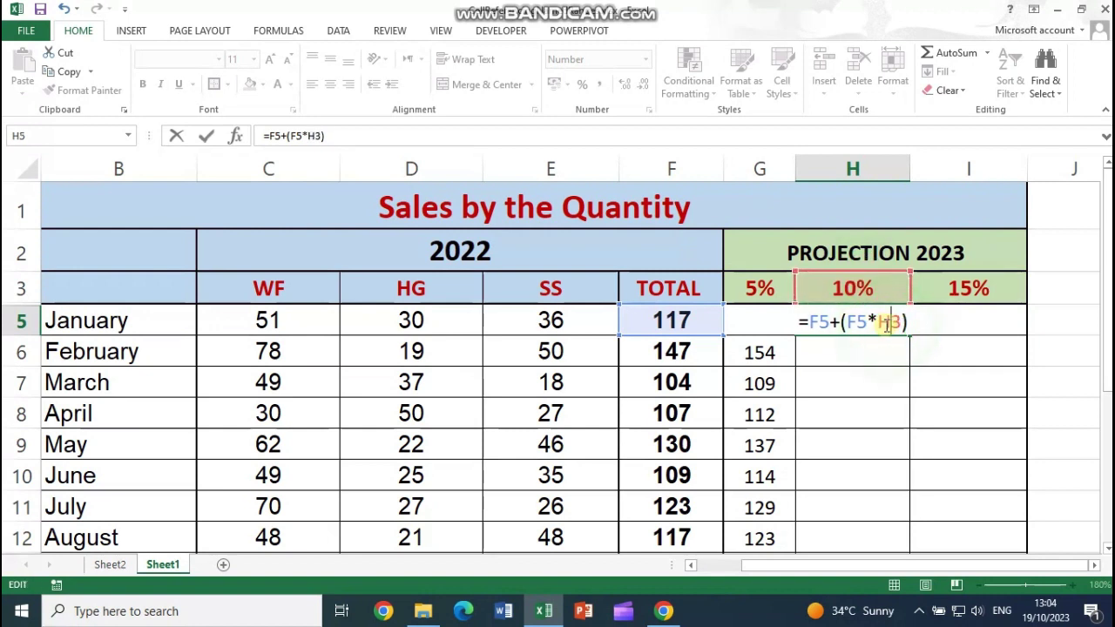
{"action": "left_click_drag", "start_coordinate": [897, 324], "coordinate": [902, 322]}
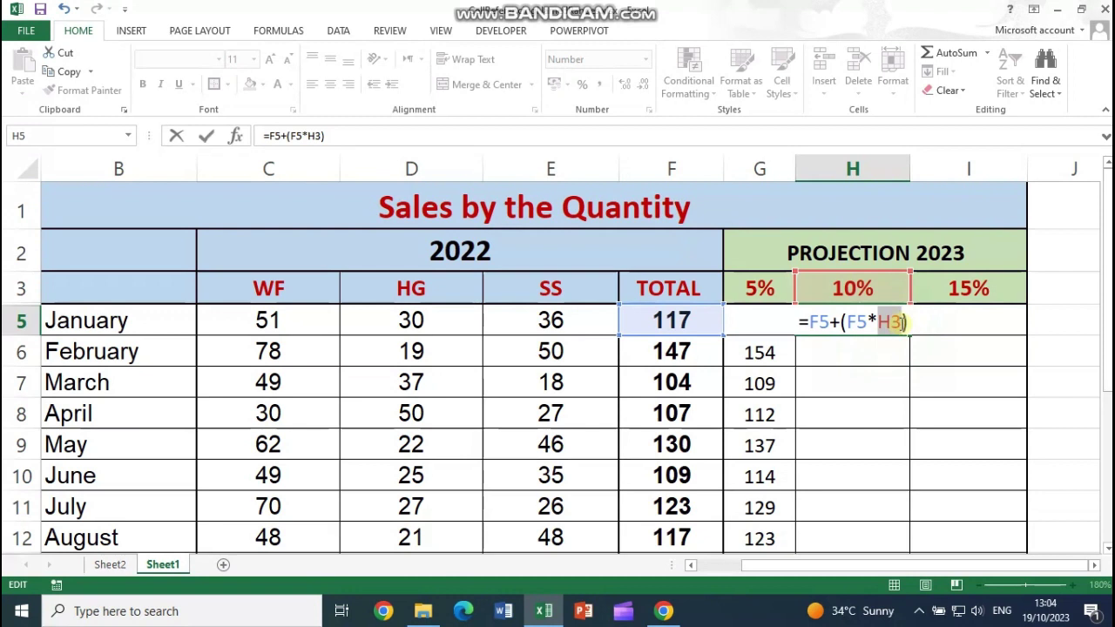
{"action": "key", "text": "F4"}
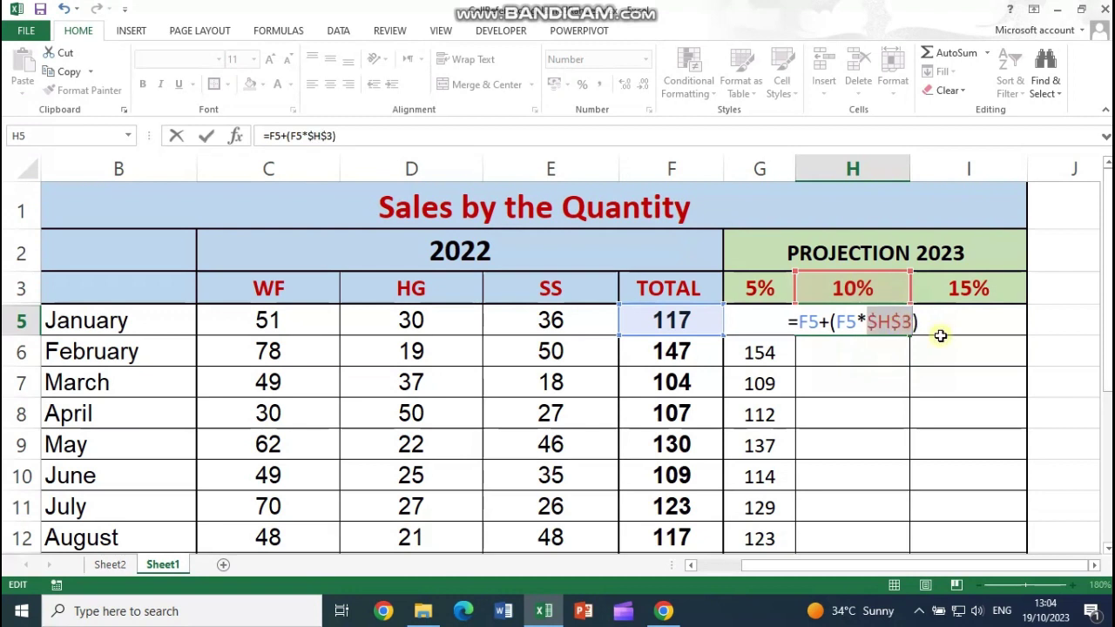
{"action": "key", "text": "Return"}
Step: Fill January's 10% projection formula from H5 down through December
{"action": "left_click", "coordinate": [854, 320]}
{"action": "double_click", "coordinate": [909, 333]}
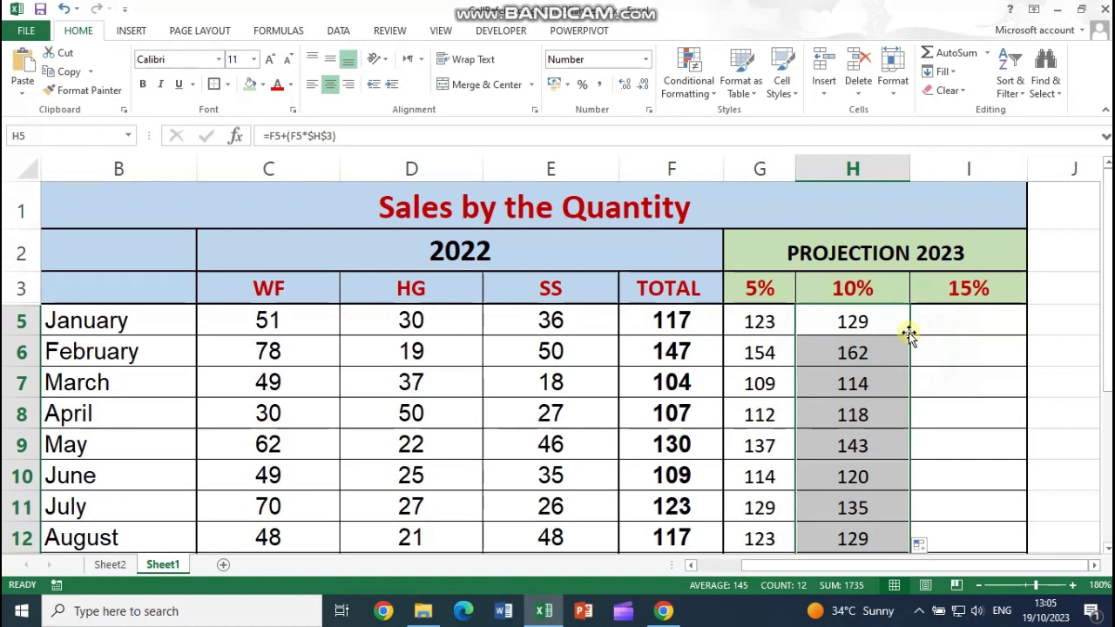
Step: Widen column G slightly and clear the January to December 10% projections from column H
{"action": "left_click_drag", "start_coordinate": [795, 174], "coordinate": [812, 175]}
{"action": "left_click", "coordinate": [787, 330]}
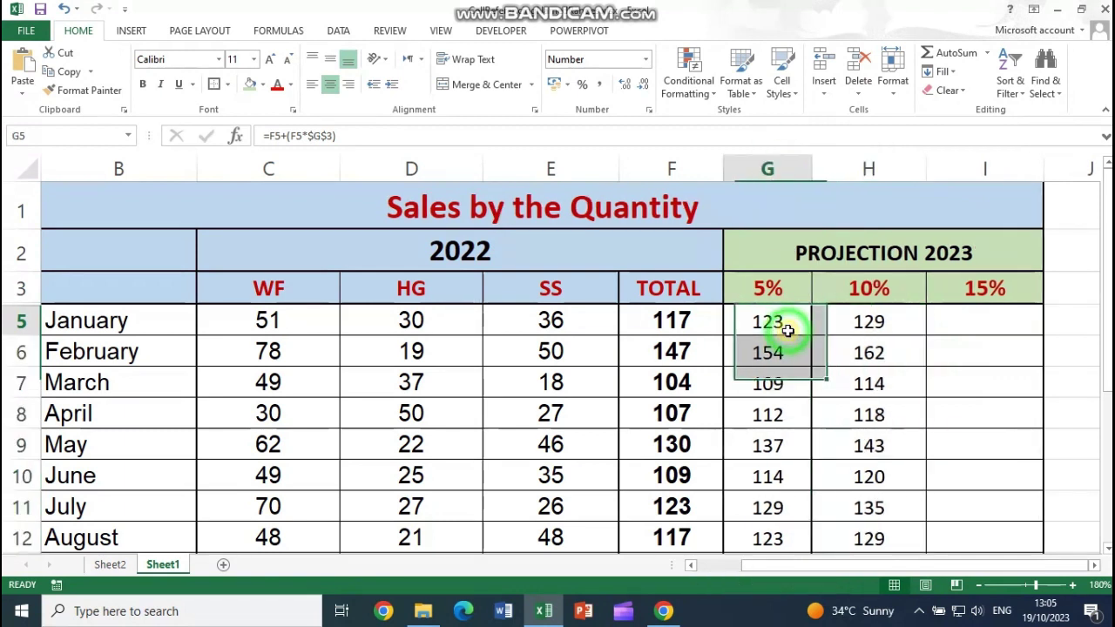
{"action": "left_click_drag", "start_coordinate": [828, 321], "coordinate": [880, 533]}
{"action": "scroll", "coordinate": [878, 530], "scroll_direction": "down", "scroll_amount": 1}
{"action": "scroll", "coordinate": [877, 510], "scroll_direction": "up", "scroll_amount": 1}
{"action": "left_click_drag", "start_coordinate": [874, 331], "coordinate": [876, 484]}
{"action": "key", "text": "Delete"}
Step: Clear the February to December 5% projections from column G, keeping January's formula in G5
{"action": "scroll", "coordinate": [779, 365], "scroll_direction": "up", "scroll_amount": 2}
{"action": "scroll", "coordinate": [780, 365], "scroll_direction": "up", "scroll_amount": 1}
{"action": "left_click_drag", "start_coordinate": [776, 349], "coordinate": [772, 514]}
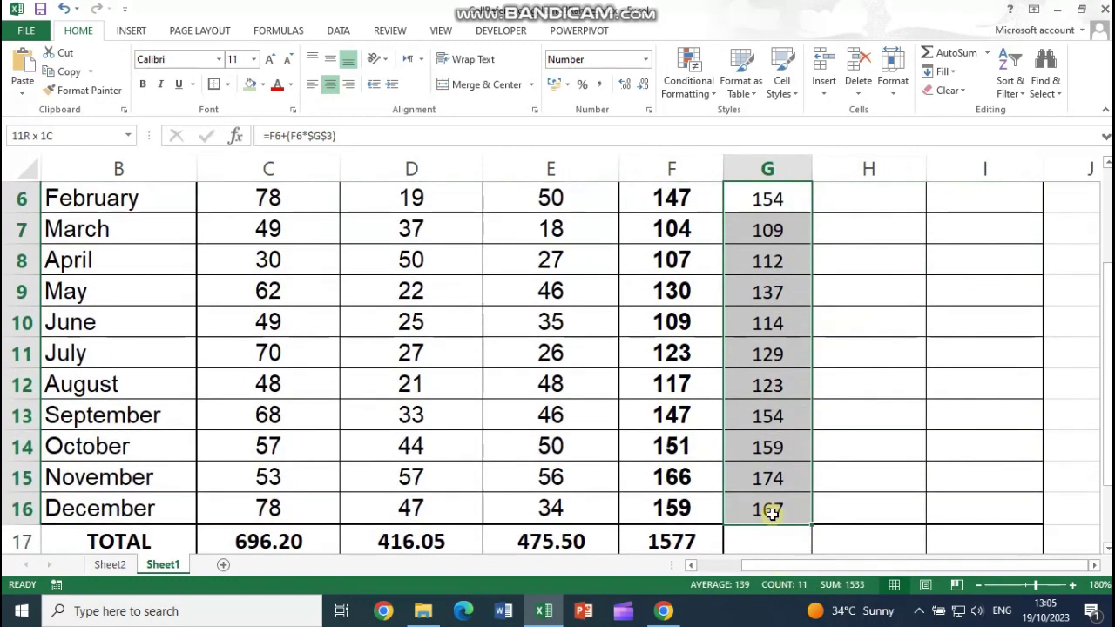
{"action": "key", "text": "Delete"}
{"action": "scroll", "coordinate": [766, 357], "scroll_direction": "up", "scroll_amount": 2}
{"action": "left_click", "coordinate": [759, 332]}
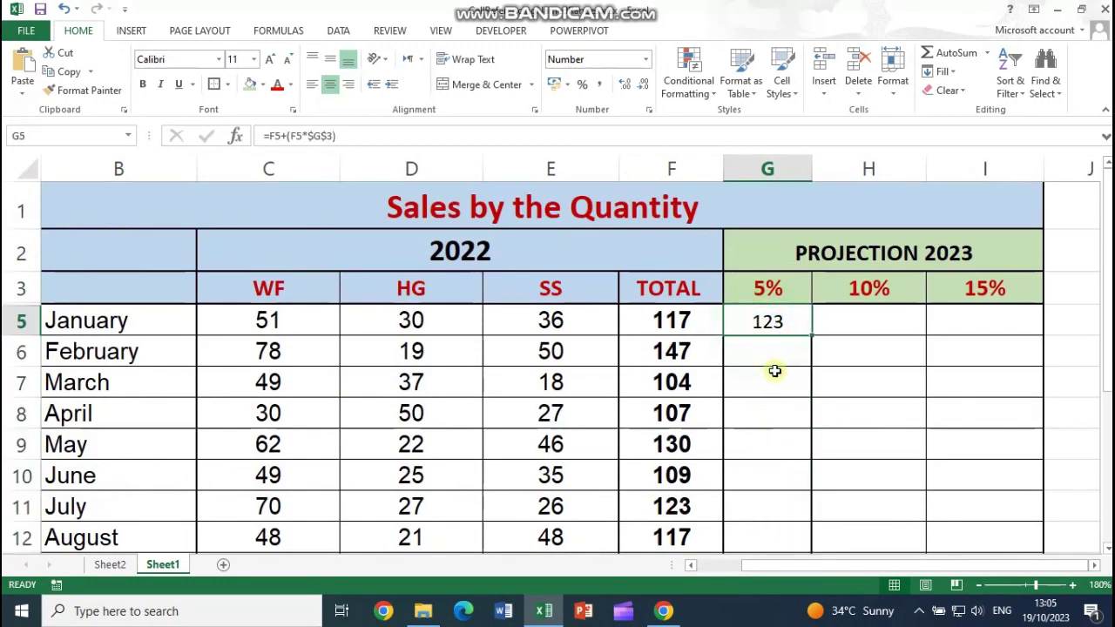
Step: Make the G3 rate reference relative in January's 5% projection formula in G5, giving =F5+(F5*G3)
{"action": "double_click", "coordinate": [777, 324]}
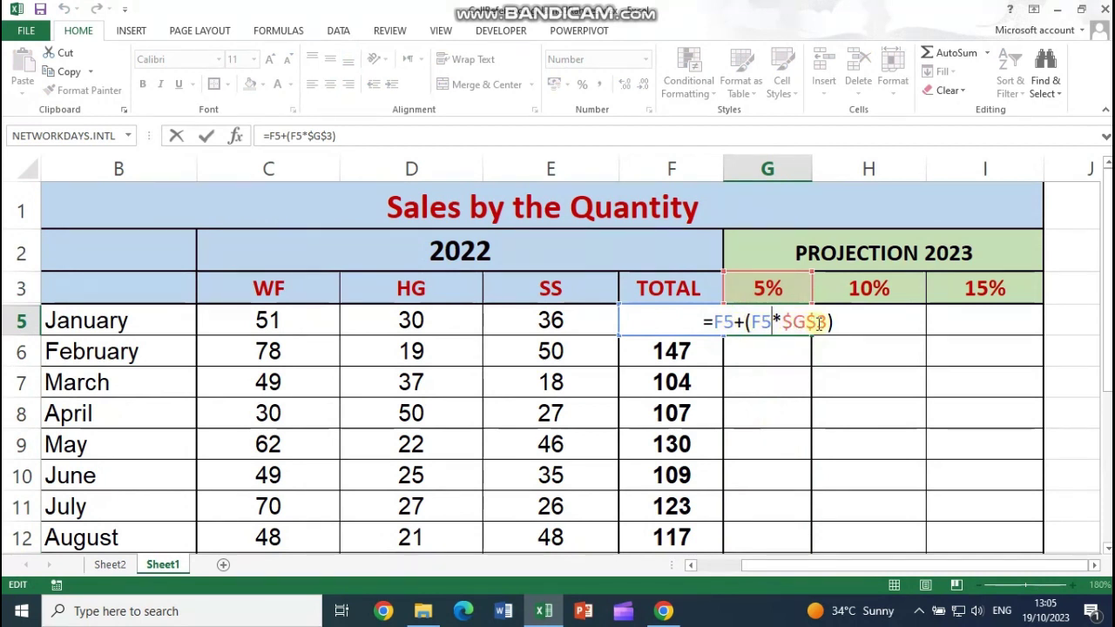
{"action": "key", "text": "Escape"}
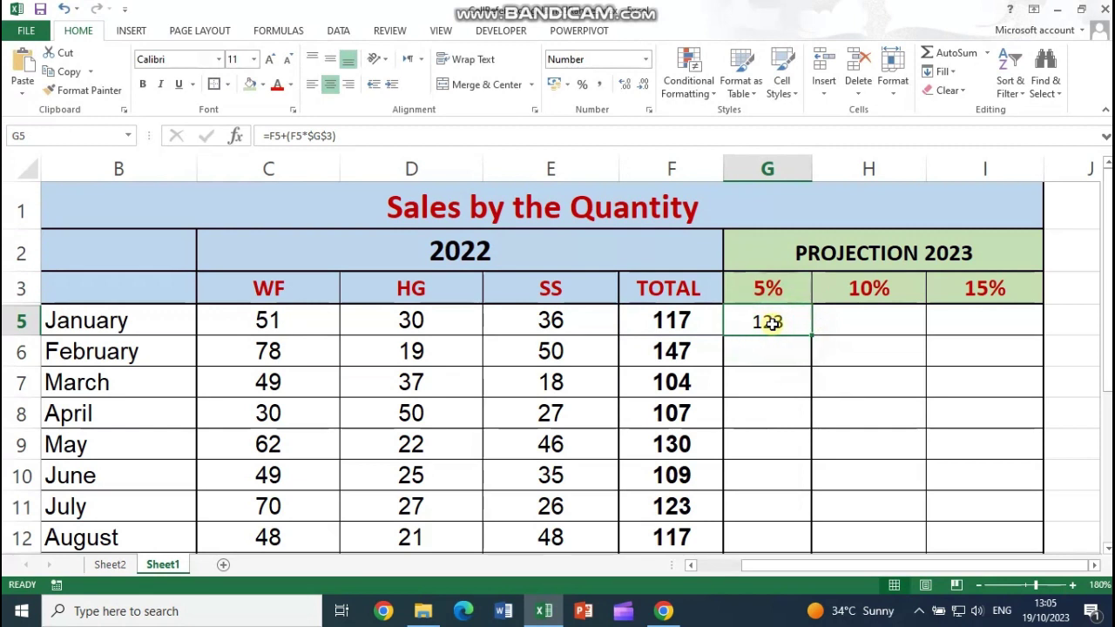
{"action": "double_click", "coordinate": [772, 323]}
{"action": "left_click_drag", "start_coordinate": [782, 322], "coordinate": [823, 323]}
{"action": "key", "text": "F4"}
{"action": "key", "text": "F4"}
{"action": "key", "text": "F4"}
{"action": "key", "text": "Return"}
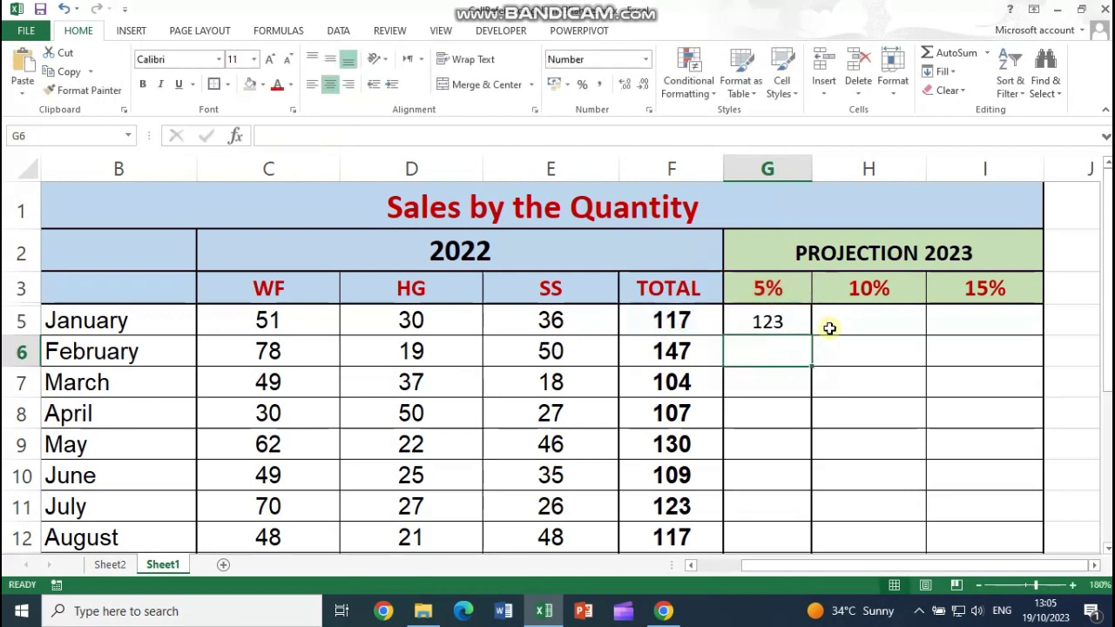
{"action": "left_click", "coordinate": [767, 328]}
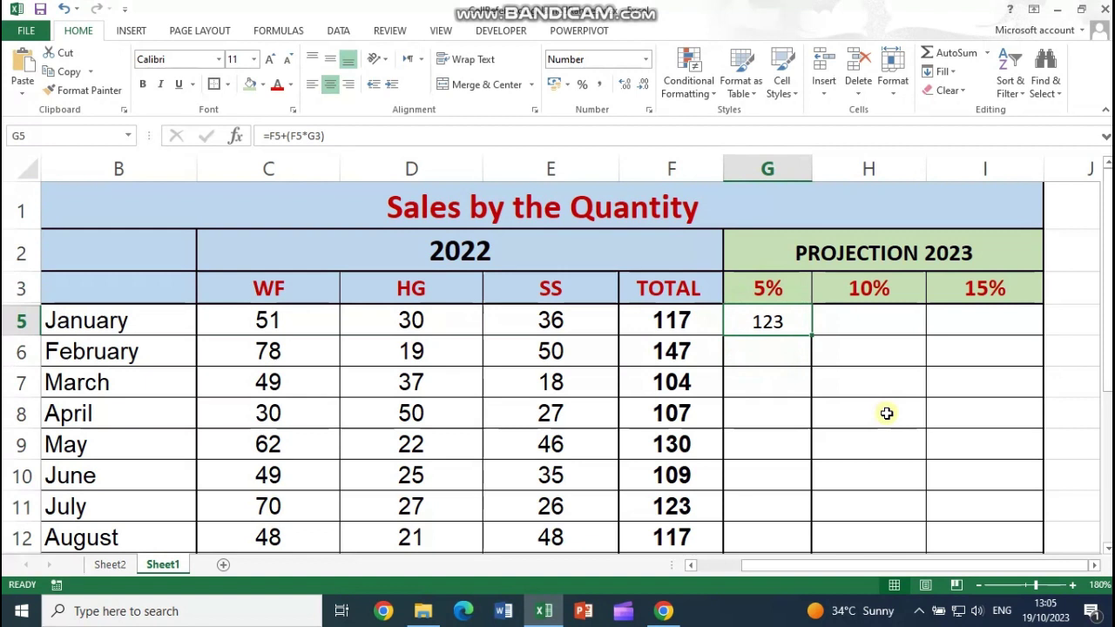
{"action": "double_click", "coordinate": [783, 322]}
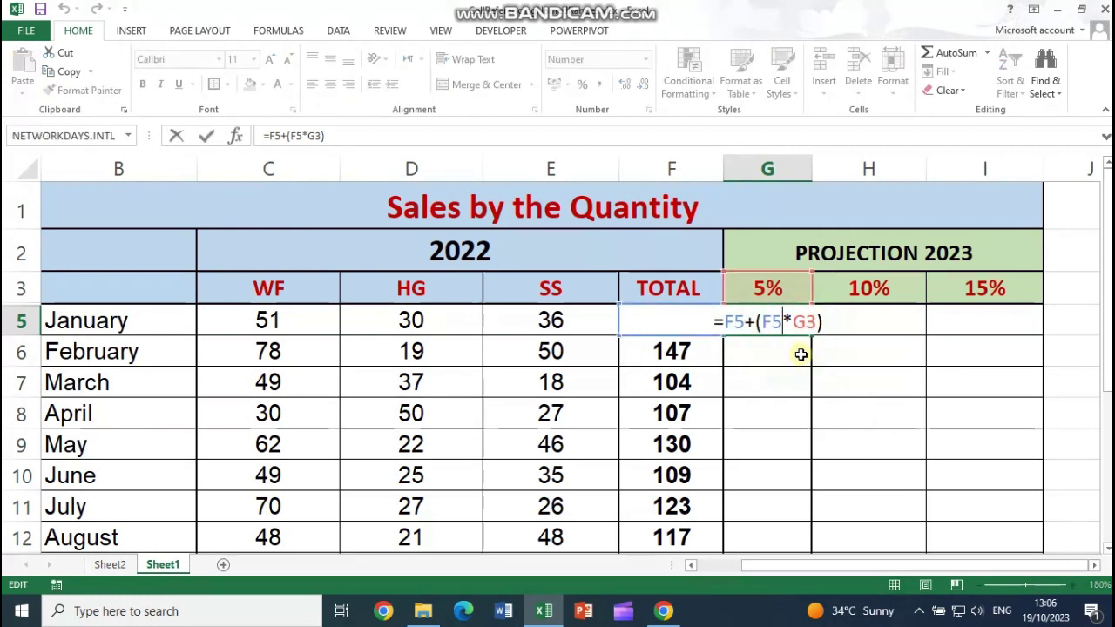
{"action": "key", "text": "Escape"}
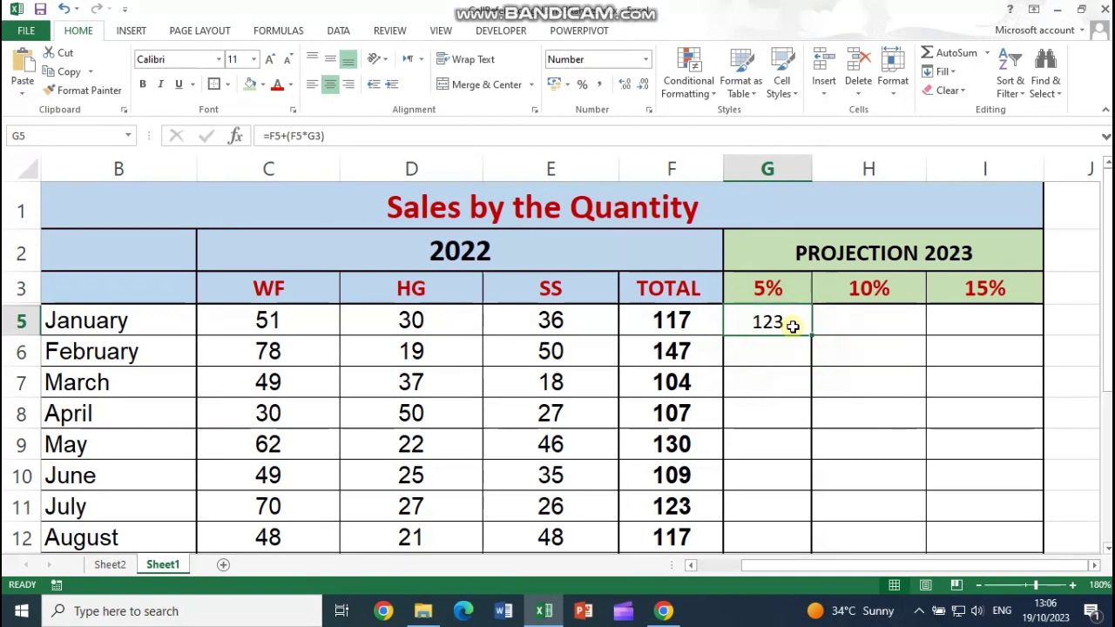
{"action": "double_click", "coordinate": [792, 324]}
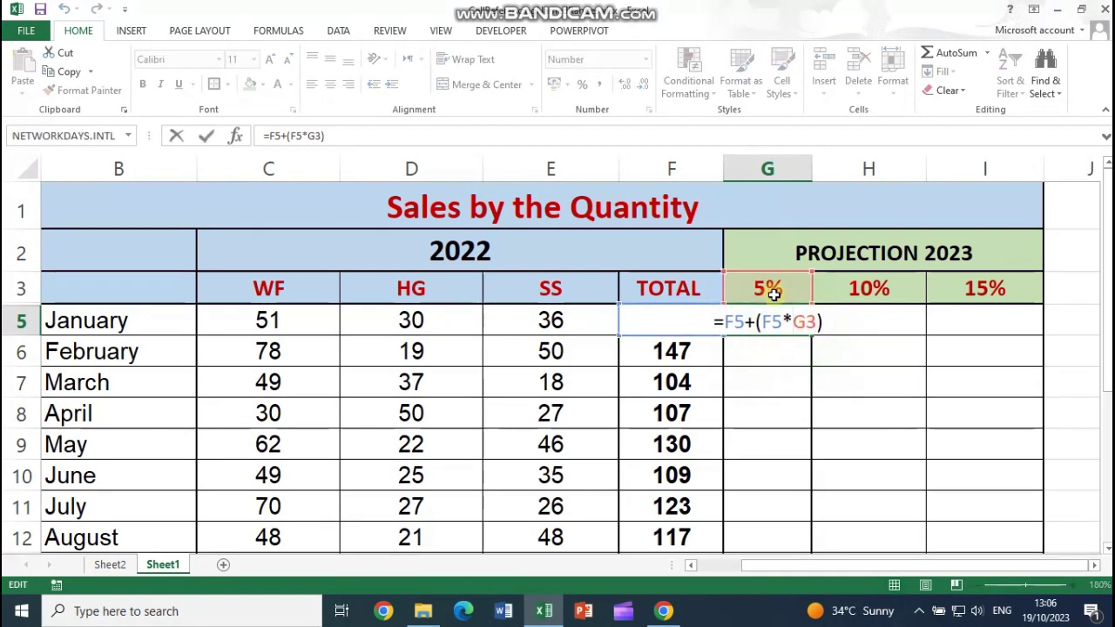
{"action": "left_click_drag", "start_coordinate": [774, 415], "coordinate": [776, 453]}
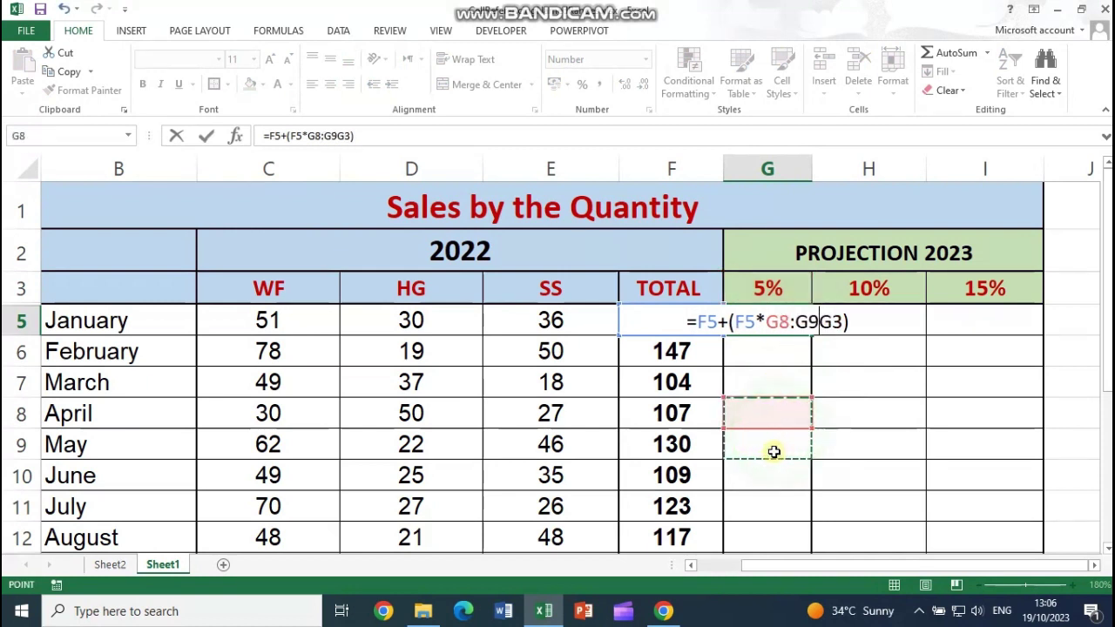
{"action": "key", "text": "Escape"}
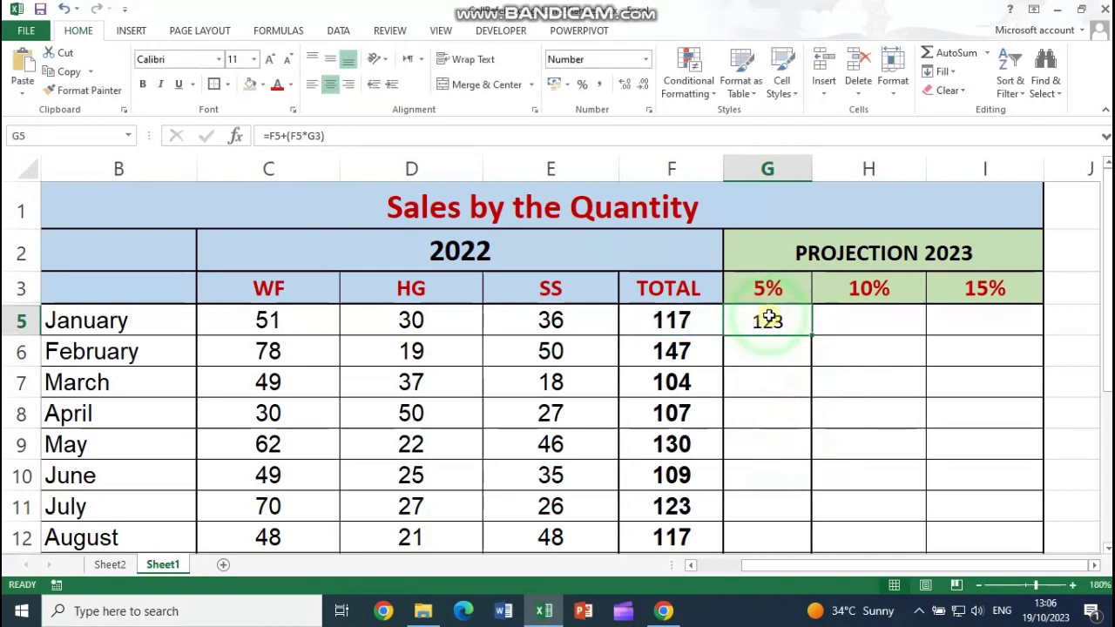
Step: Lock only the row of the G3 rate reference in G5's formula, making it =F5+(F5*G$3)
{"action": "double_click", "coordinate": [766, 318]}
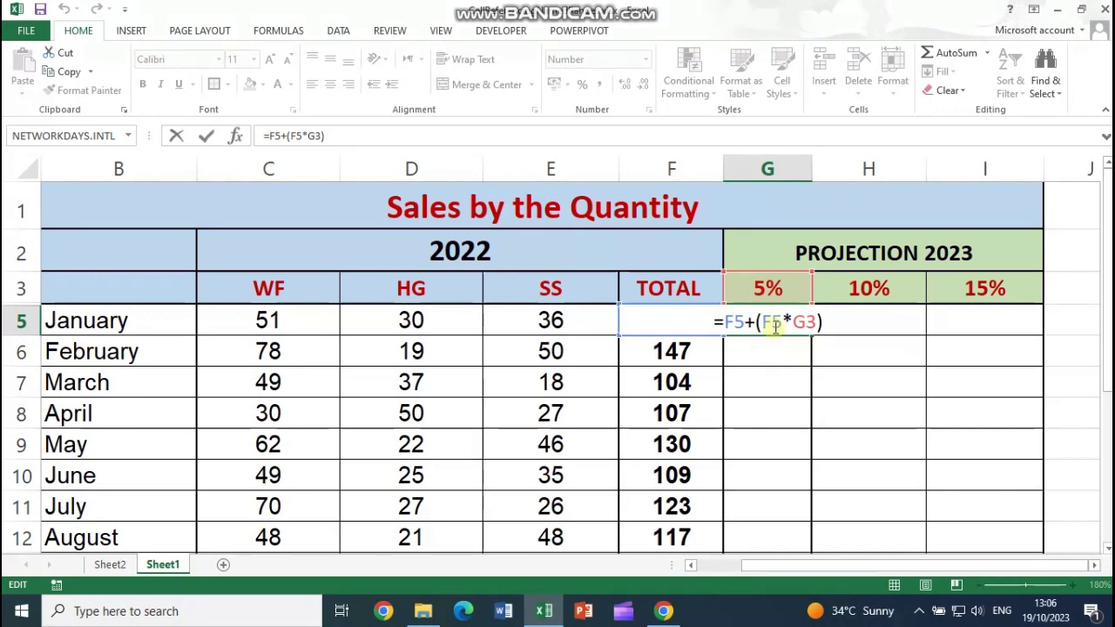
{"action": "left_click_drag", "start_coordinate": [771, 322], "coordinate": [779, 324]}
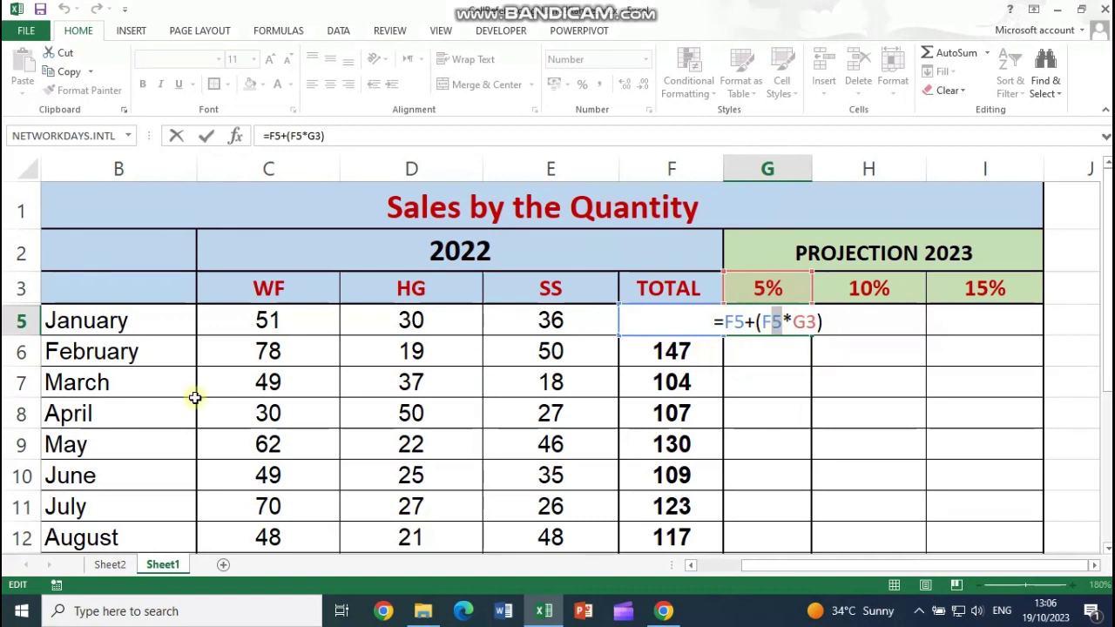
{"action": "left_click", "coordinate": [806, 322]}
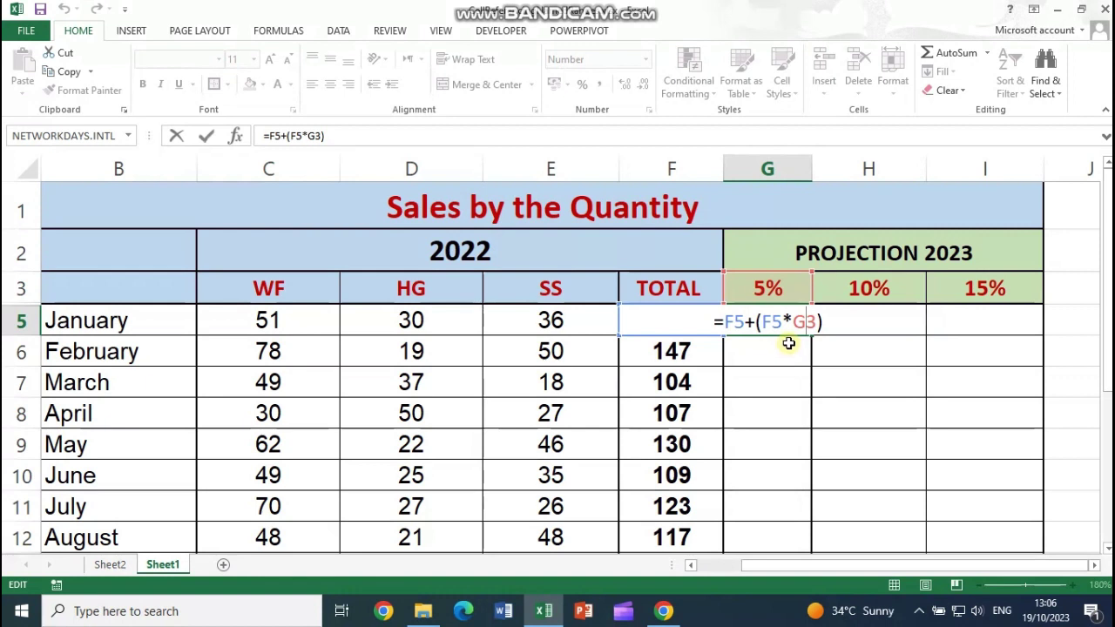
{"action": "left_click", "coordinate": [803, 321]}
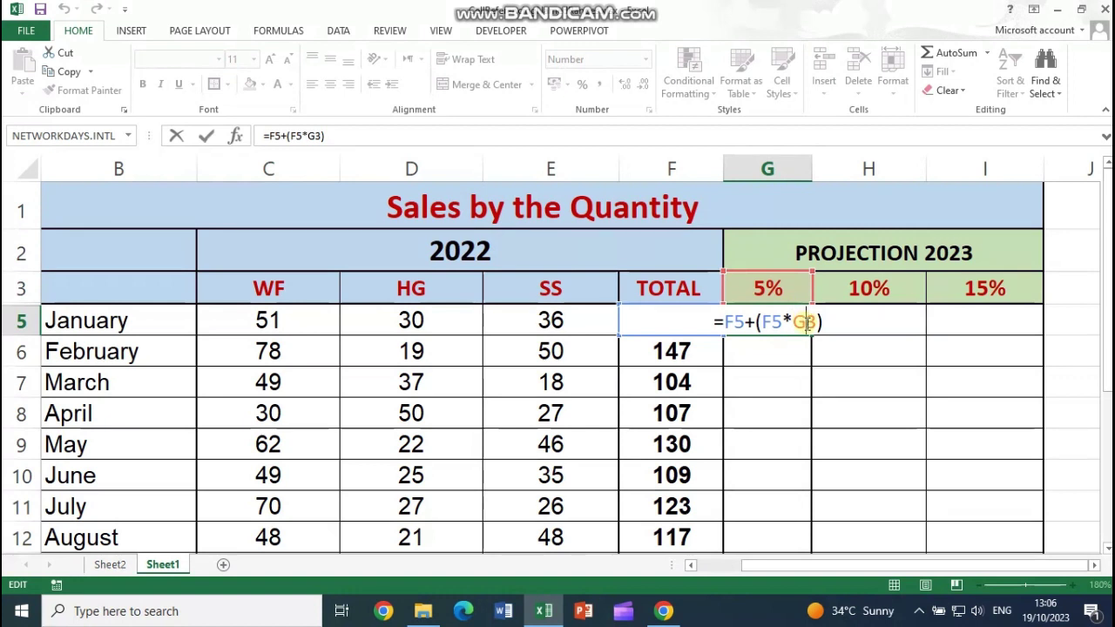
{"action": "left_click_drag", "start_coordinate": [807, 324], "coordinate": [815, 324]}
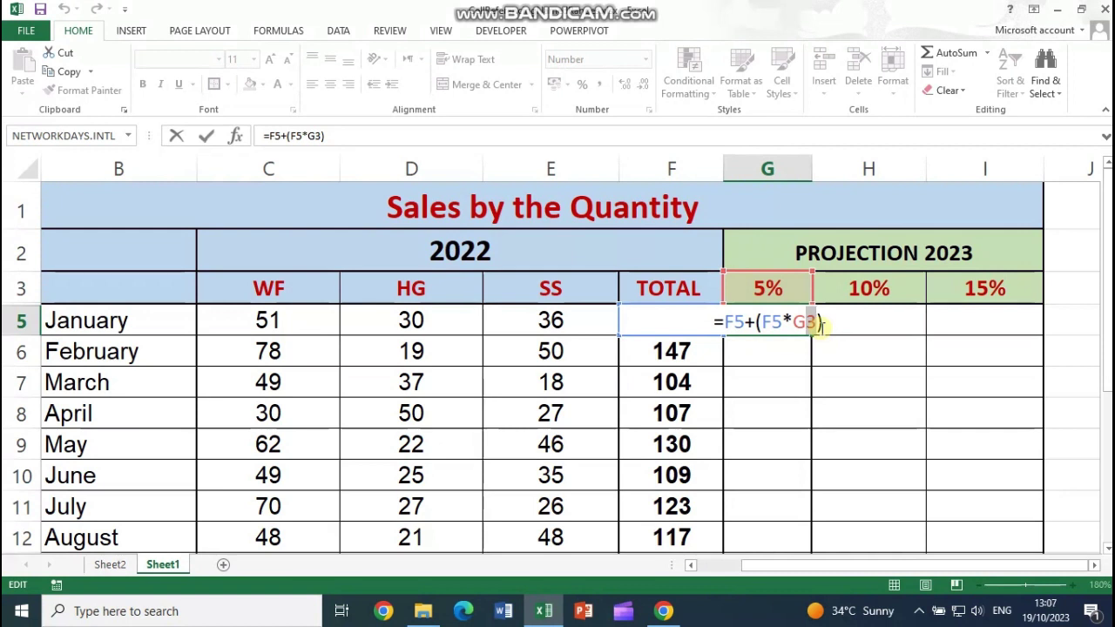
{"action": "left_click", "coordinate": [808, 322]}
{"action": "type", "text": "$"}
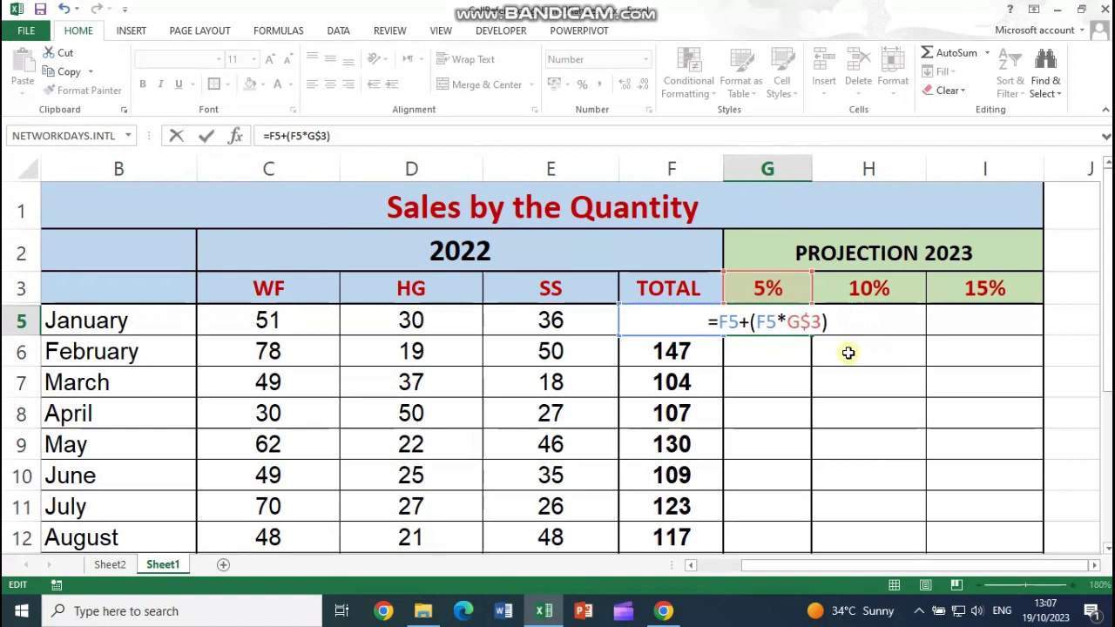
{"action": "key", "text": "Return"}
Step: Fill January's 5% projection formula from G5 down through December
{"action": "left_click", "coordinate": [802, 325]}
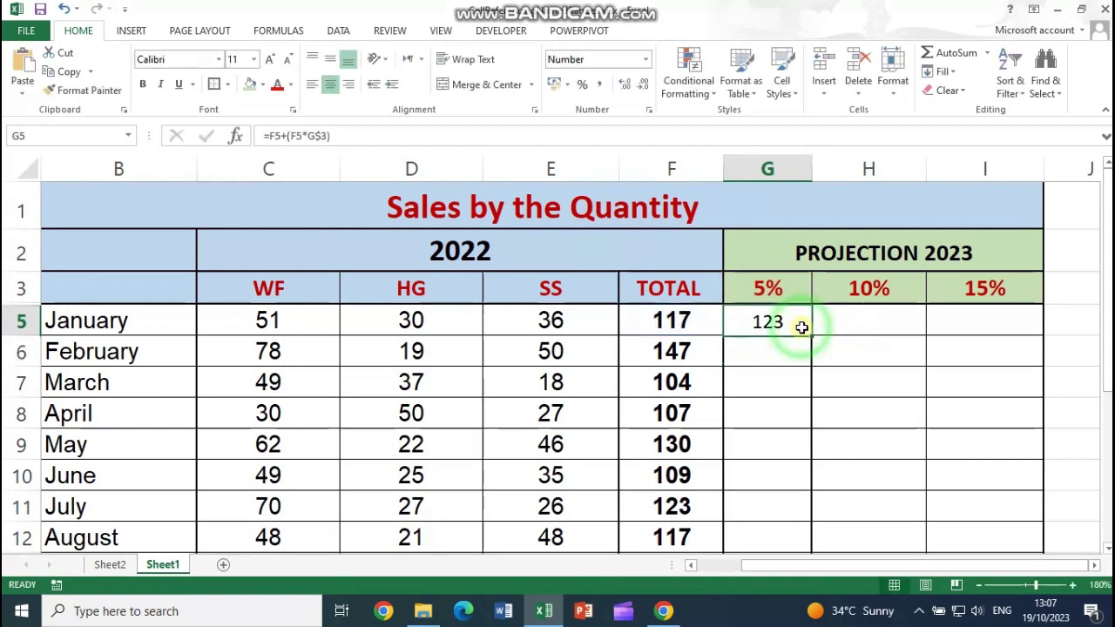
{"action": "double_click", "coordinate": [811, 335]}
{"action": "scroll", "coordinate": [846, 340], "scroll_direction": "down", "scroll_amount": 2}
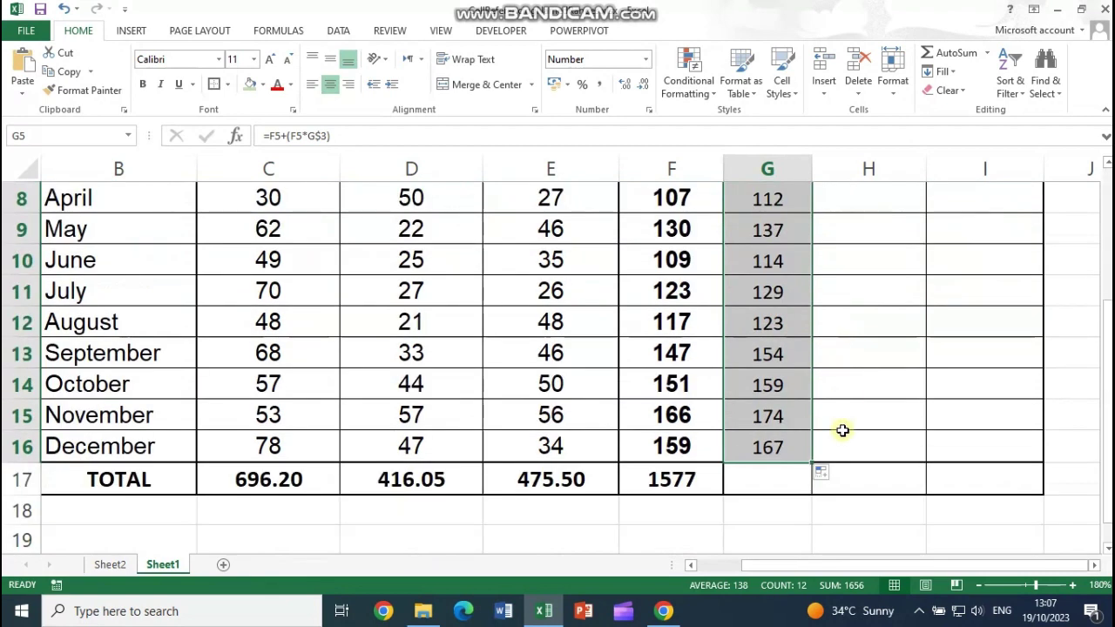
{"action": "scroll", "coordinate": [786, 412], "scroll_direction": "up", "scroll_amount": 3}
Step: Lock the column of both F5 references in G5's formula, making it =$F5+($F5*G$3)
{"action": "left_click", "coordinate": [770, 322]}
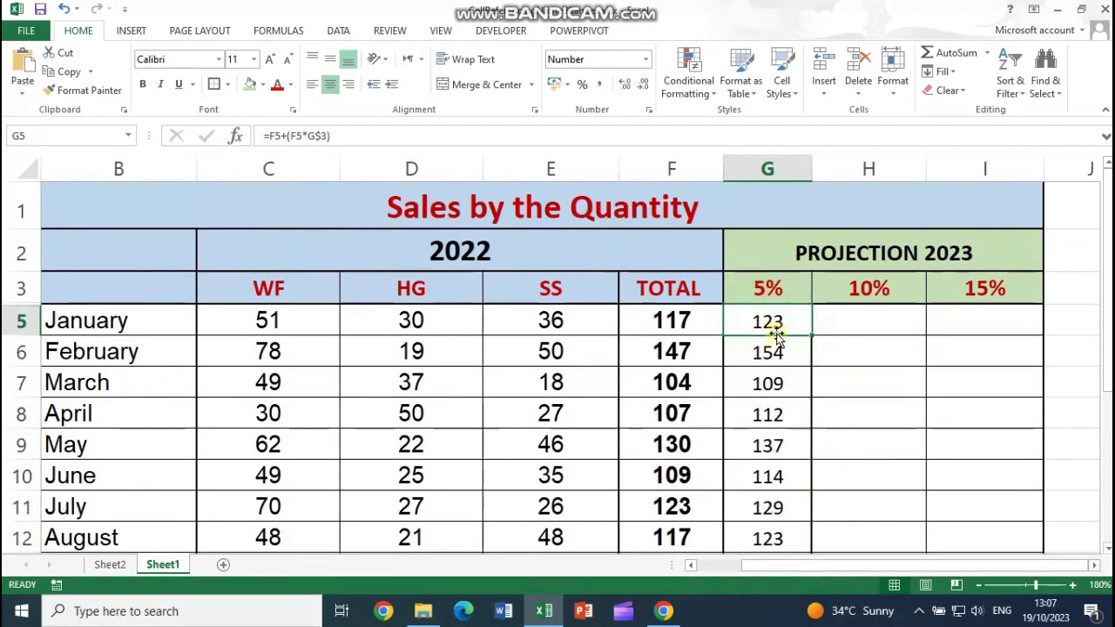
{"action": "double_click", "coordinate": [773, 320]}
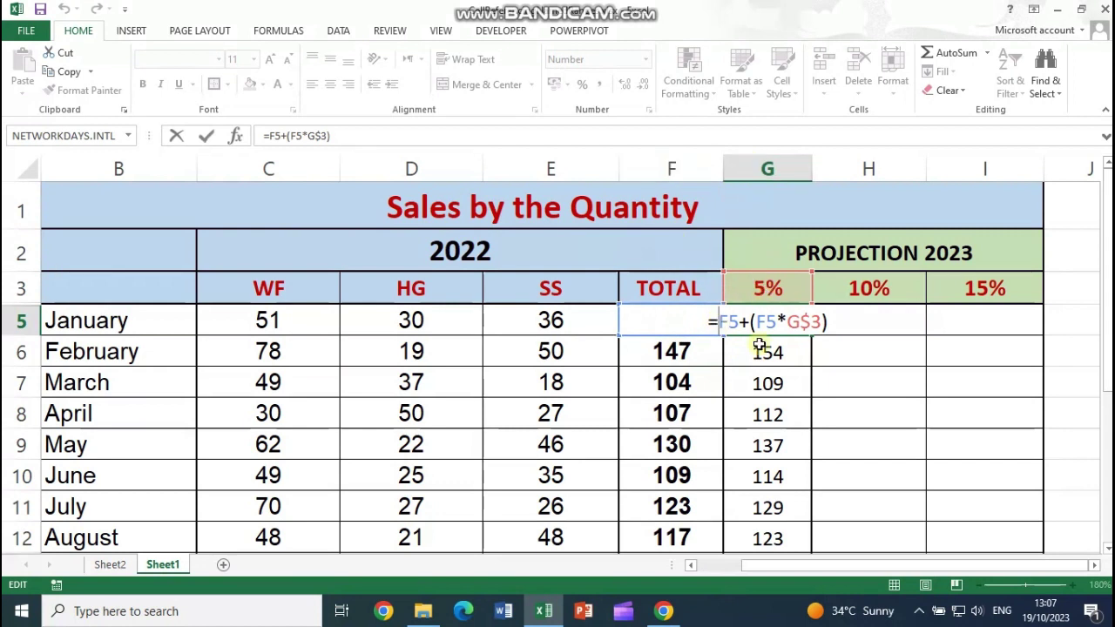
{"action": "type", "text": "$"}
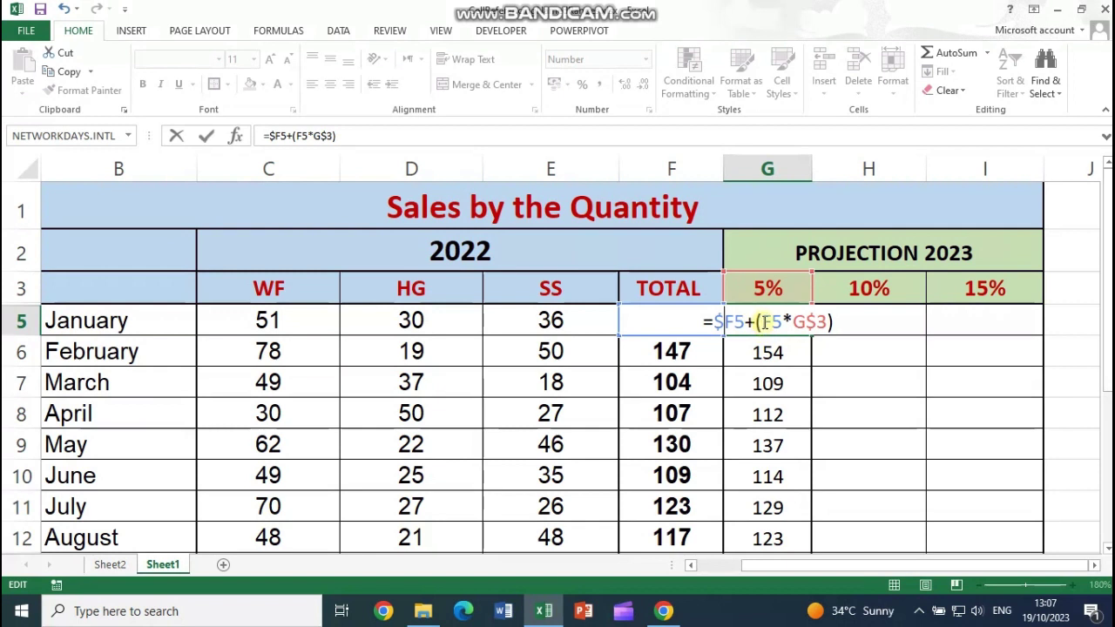
{"action": "left_click", "coordinate": [763, 322]}
{"action": "type", "text": "$"}
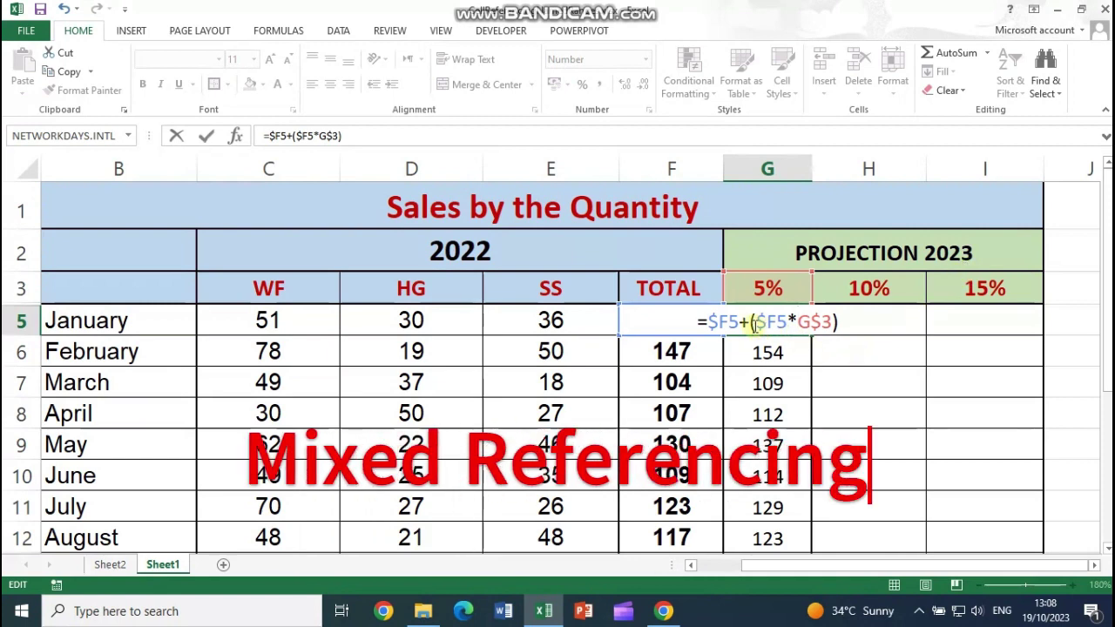
{"action": "left_click_drag", "start_coordinate": [756, 324], "coordinate": [781, 324]}
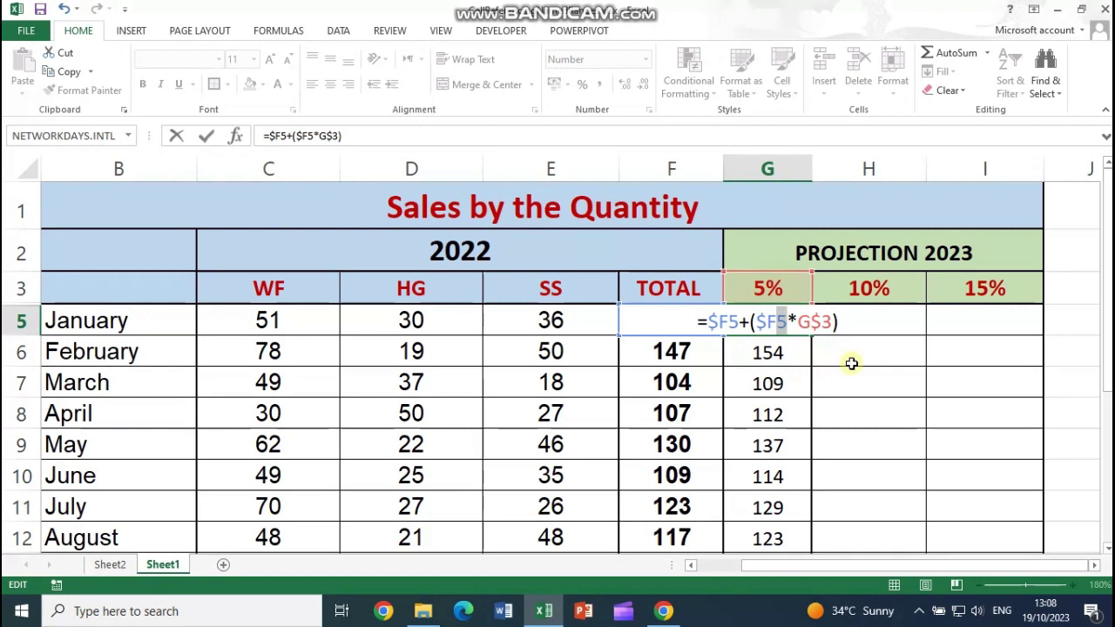
{"action": "key", "text": "Return"}
Step: Fill January's mixed-reference formula from G5 across to the 10% and 15% columns, H5 and I5
{"action": "left_click", "coordinate": [784, 319]}
{"action": "left_click_drag", "start_coordinate": [810, 336], "coordinate": [997, 326]}
{"action": "left_click", "coordinate": [1044, 336]}
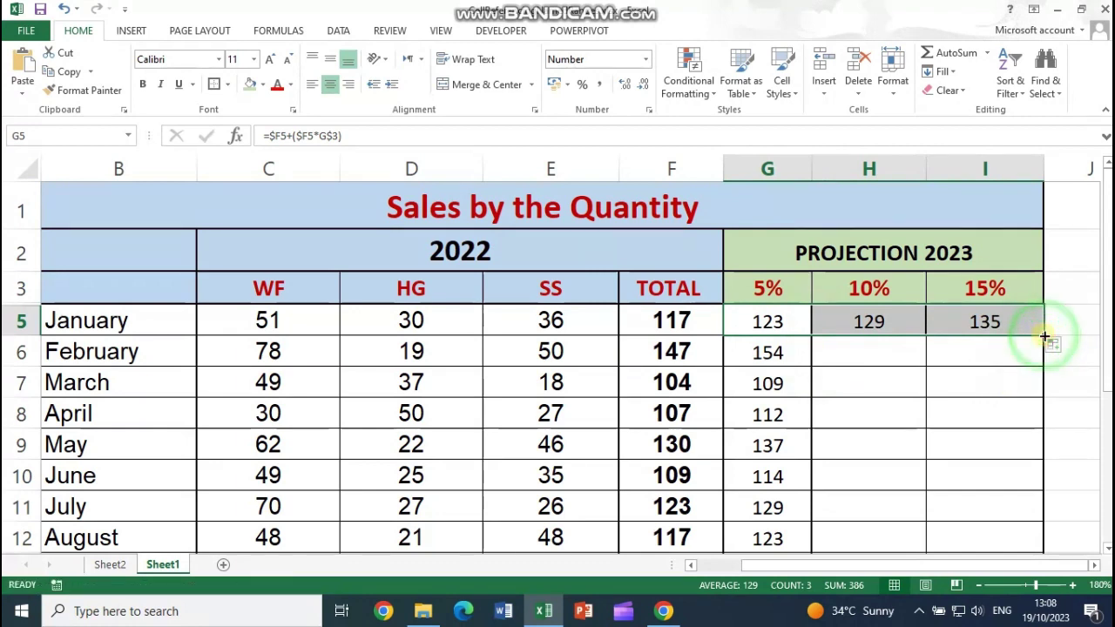
Step: Fill January's three projection formulas in G5:I5 down through December
{"action": "left_click_drag", "start_coordinate": [776, 348], "coordinate": [792, 510]}
{"action": "scroll", "coordinate": [814, 418], "scroll_direction": "up", "scroll_amount": 2}
{"action": "left_click_drag", "start_coordinate": [771, 323], "coordinate": [985, 319]}
{"action": "double_click", "coordinate": [1038, 341]}
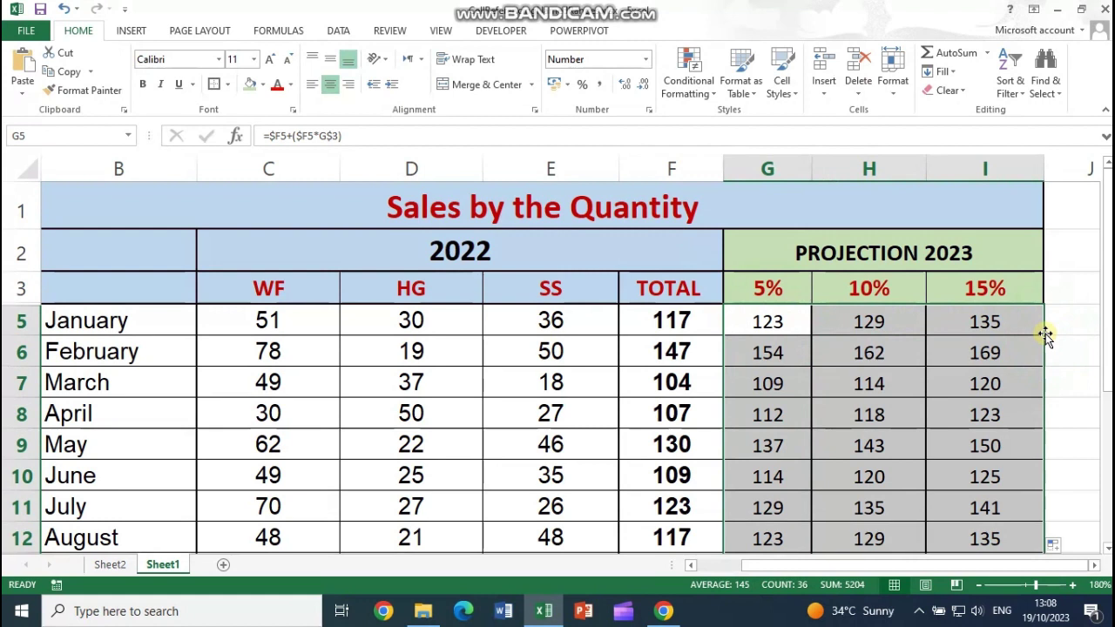
Step: Clear all 10% and 15% projections and the February to December 5% projections, keeping only January's formula in G5
{"action": "left_click", "coordinate": [766, 320]}
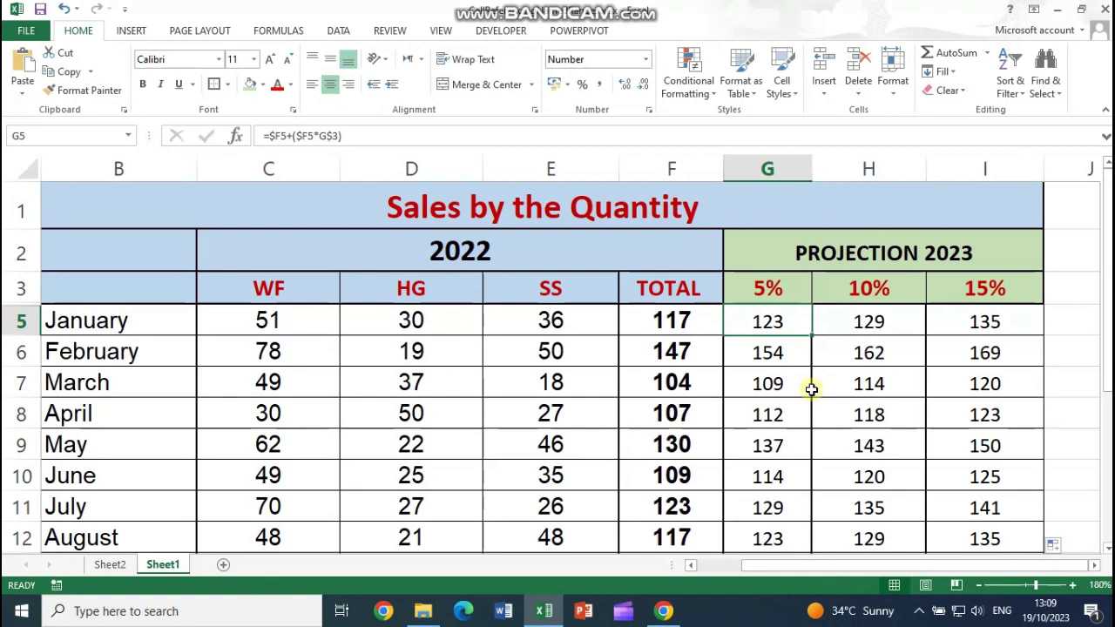
{"action": "left_click_drag", "start_coordinate": [871, 323], "coordinate": [963, 514]}
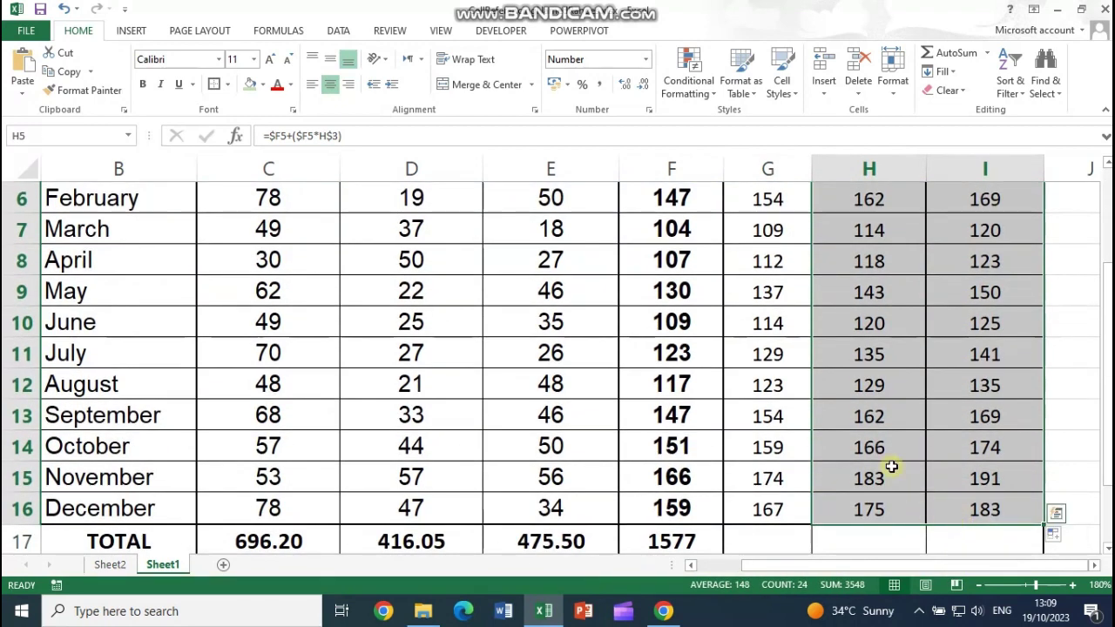
{"action": "key", "text": "Delete"}
{"action": "scroll", "coordinate": [814, 398], "scroll_direction": "up", "scroll_amount": 2}
{"action": "left_click_drag", "start_coordinate": [771, 351], "coordinate": [782, 483]}
{"action": "key", "text": "Delete"}
{"action": "scroll", "coordinate": [774, 447], "scroll_direction": "up", "scroll_amount": 2}
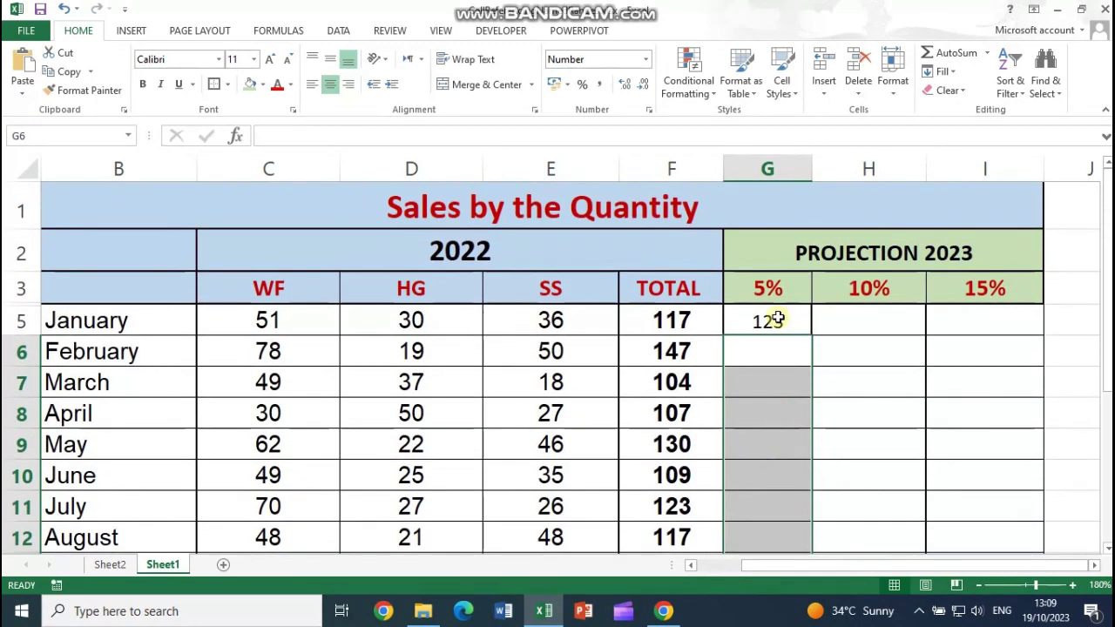
Step: Remove every dollar sign from January's 5% formula in G5, making it =F5+(F5*G3)
{"action": "left_click", "coordinate": [777, 319]}
{"action": "double_click", "coordinate": [779, 319]}
{"action": "left_click", "coordinate": [716, 320]}
{"action": "key", "text": "BackSpace"}
{"action": "left_click", "coordinate": [766, 323]}
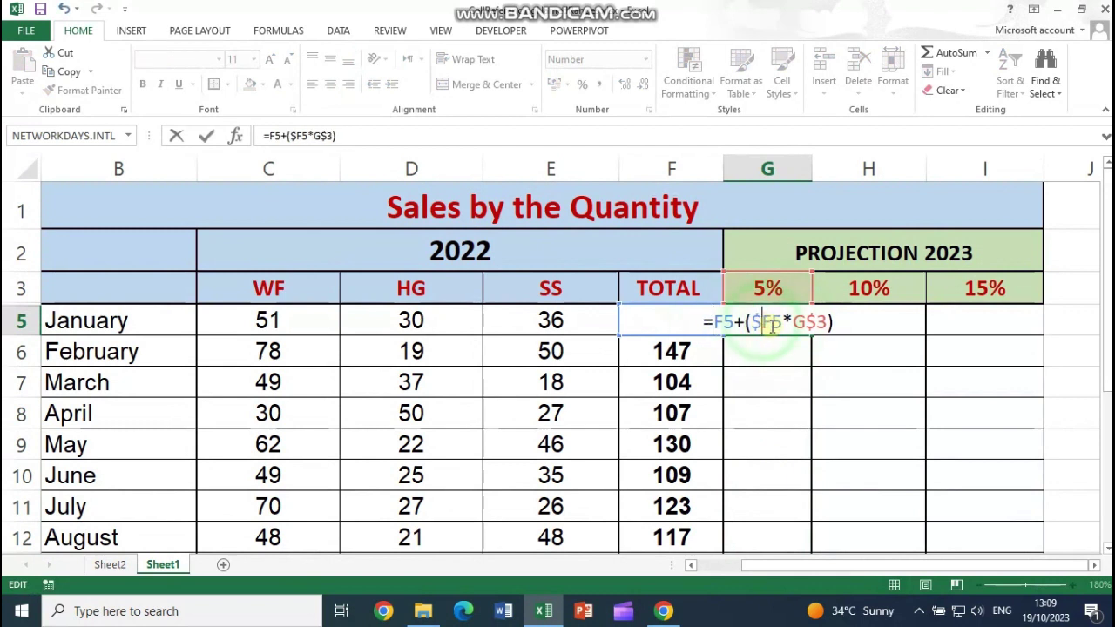
{"action": "key", "text": "BackSpace"}
{"action": "left_click", "coordinate": [813, 322]}
{"action": "key", "text": "BackSpace"}
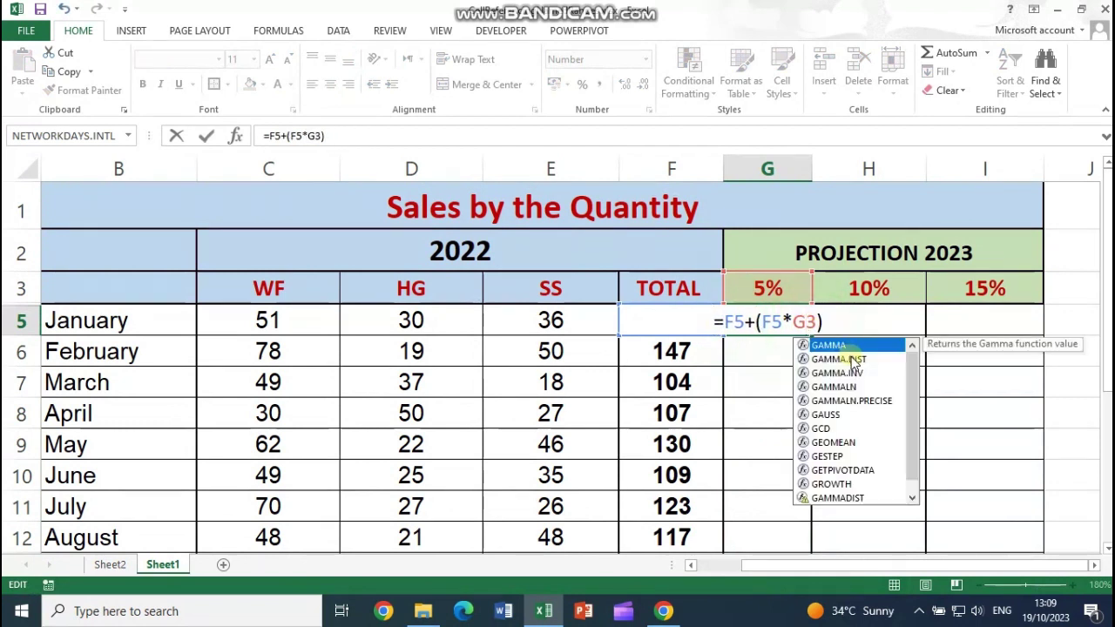
{"action": "left_click", "coordinate": [752, 351]}
{"action": "left_click", "coordinate": [768, 331]}
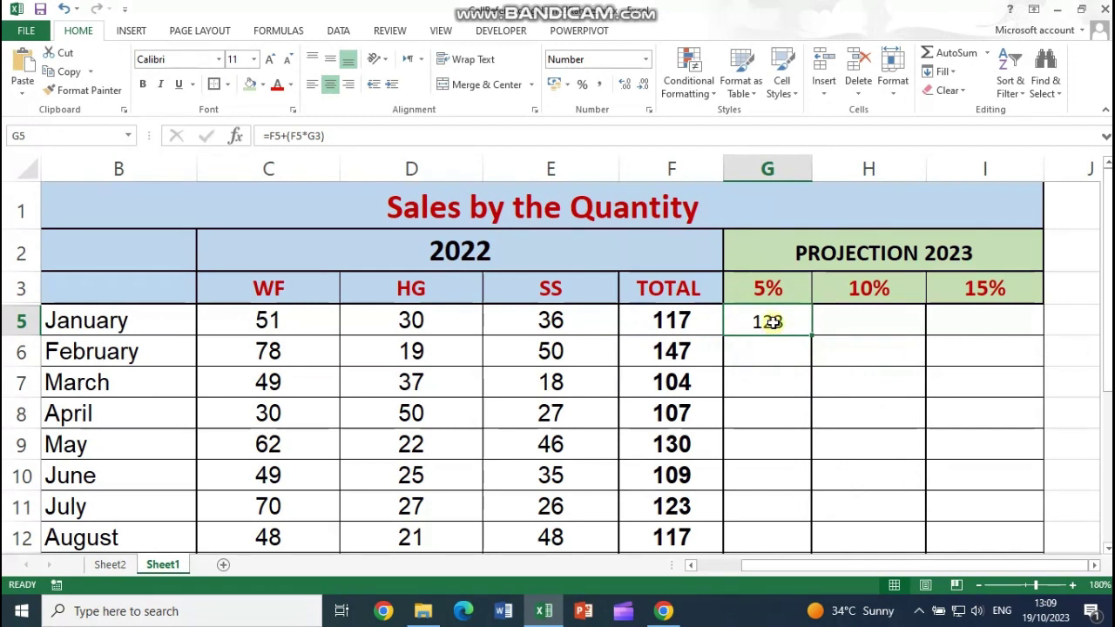
{"action": "double_click", "coordinate": [772, 322]}
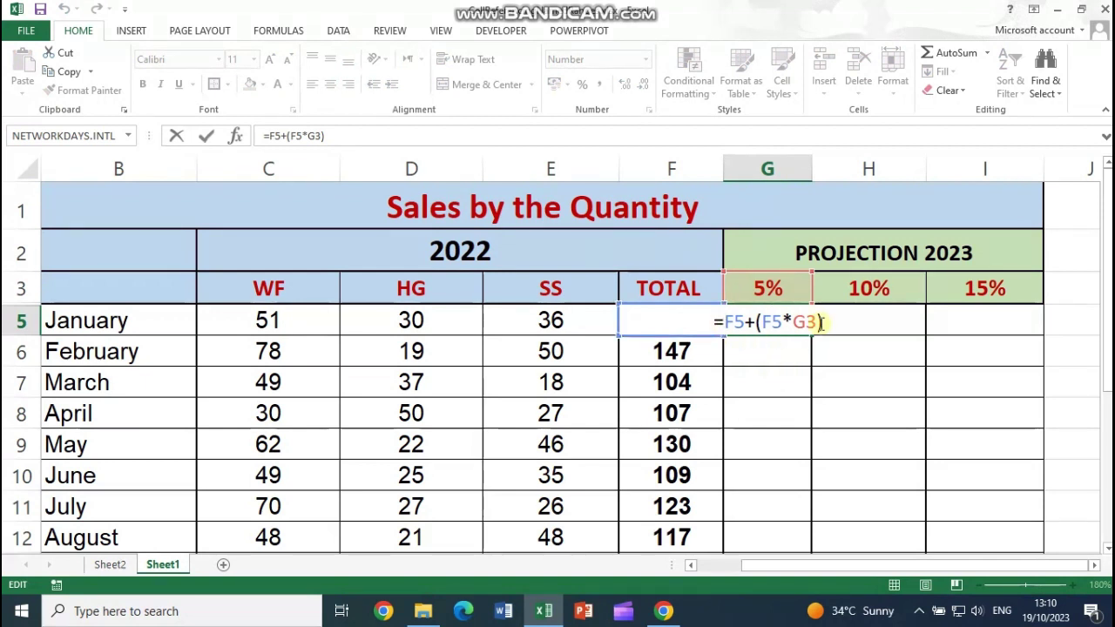
{"action": "left_click", "coordinate": [730, 322]}
{"action": "double_click", "coordinate": [742, 326]}
{"action": "key", "text": "Escape"}
Step: Examine the F5 and G3 references in January's 5% formula in G5, considering which column and row parts need locking
{"action": "double_click", "coordinate": [770, 325]}
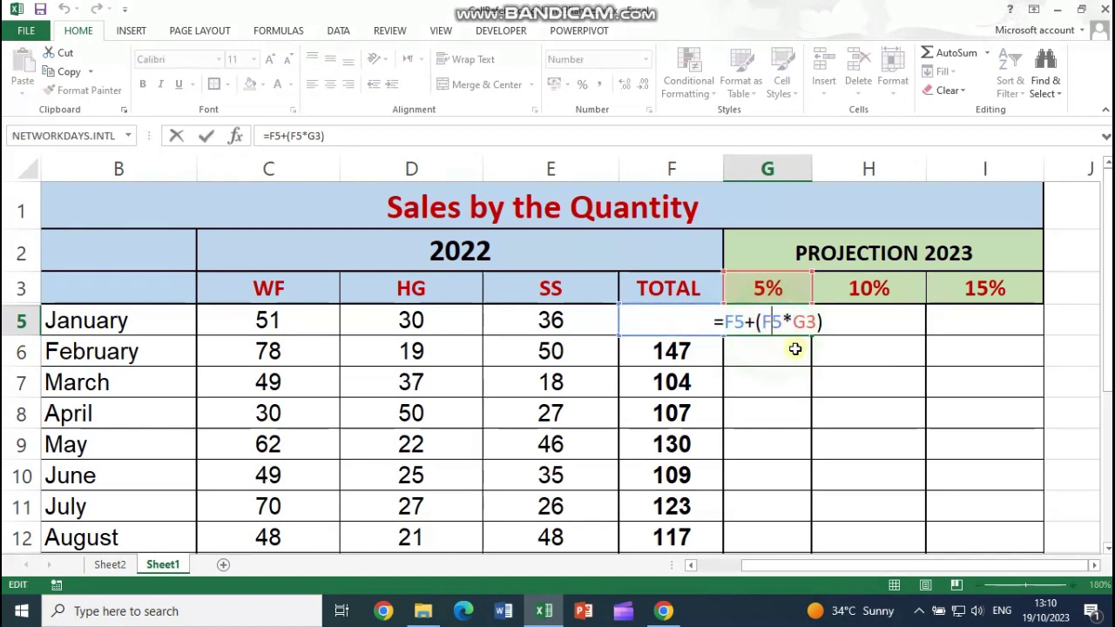
{"action": "left_click", "coordinate": [723, 324]}
{"action": "double_click", "coordinate": [773, 324]}
{"action": "left_click", "coordinate": [797, 322]}
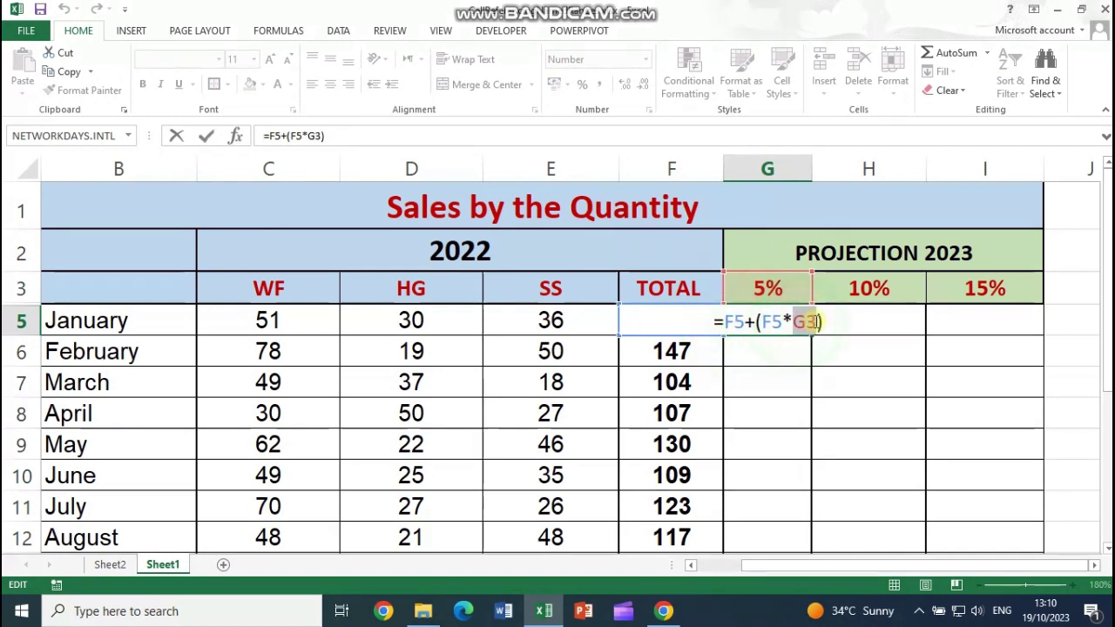
{"action": "left_click", "coordinate": [725, 321]}
{"action": "left_click_drag", "start_coordinate": [726, 321], "coordinate": [738, 321]}
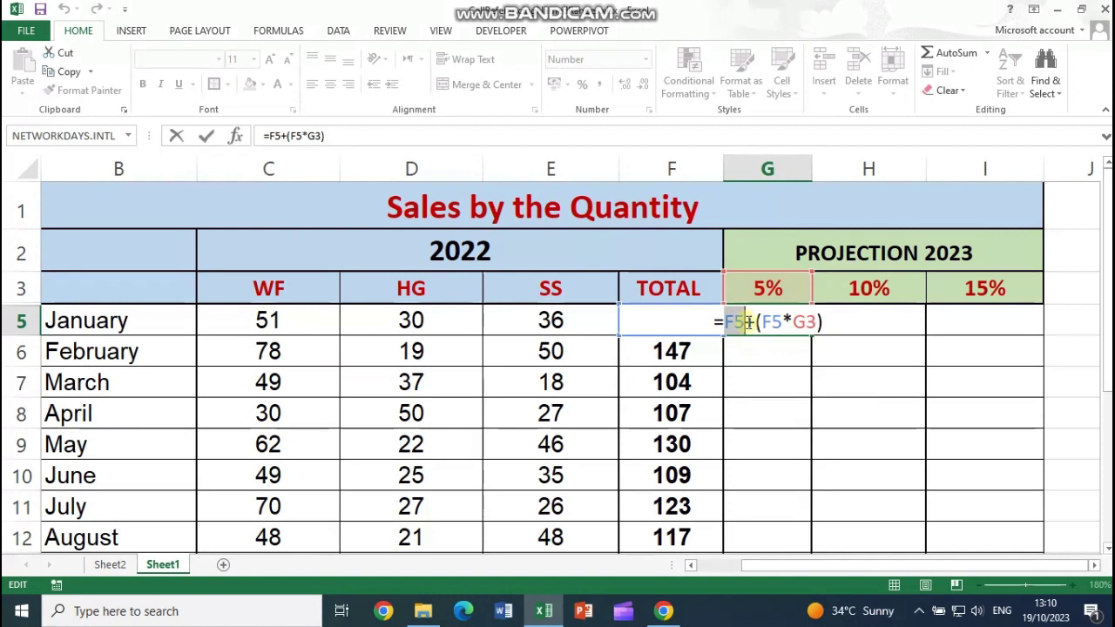
{"action": "left_click_drag", "start_coordinate": [727, 321], "coordinate": [821, 321]}
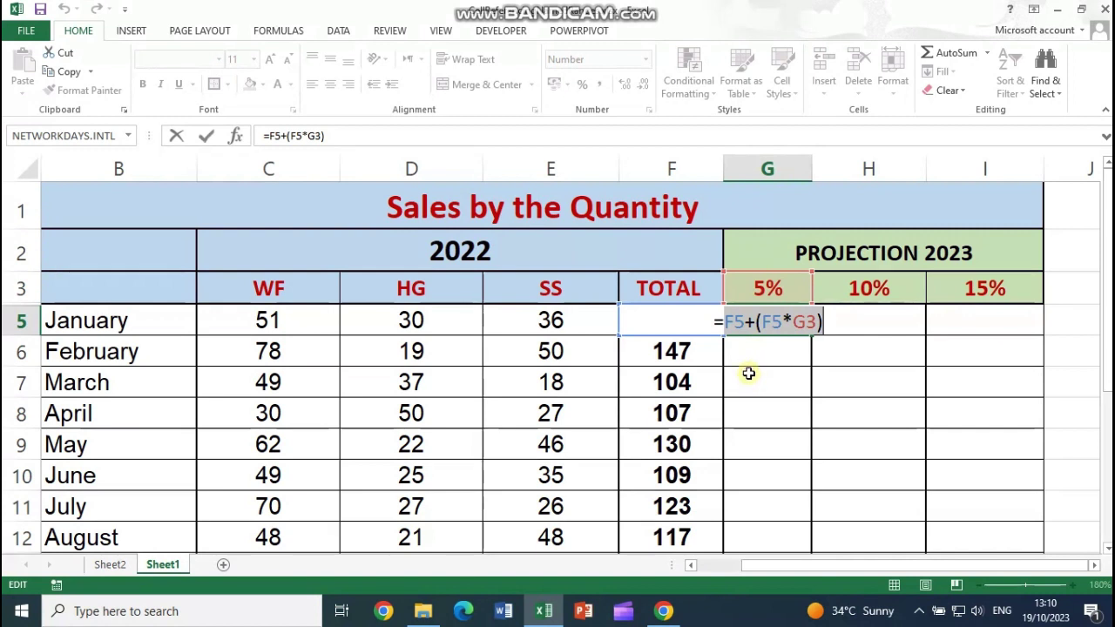
{"action": "left_click", "coordinate": [723, 323]}
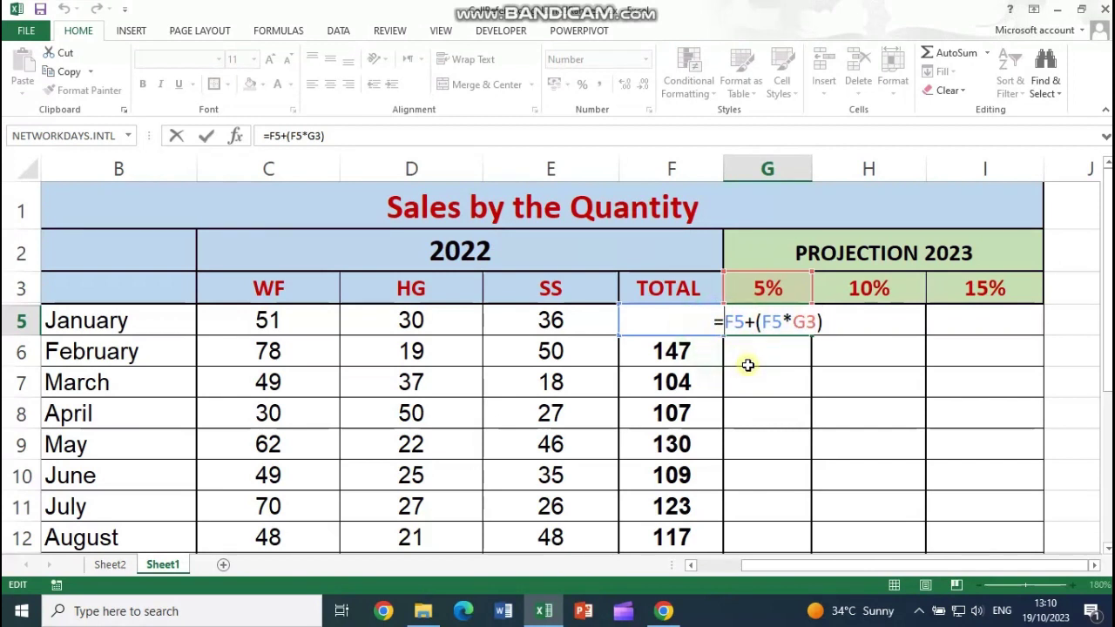
{"action": "key", "text": "shift+Right"}
{"action": "key", "text": "shift+Right"}
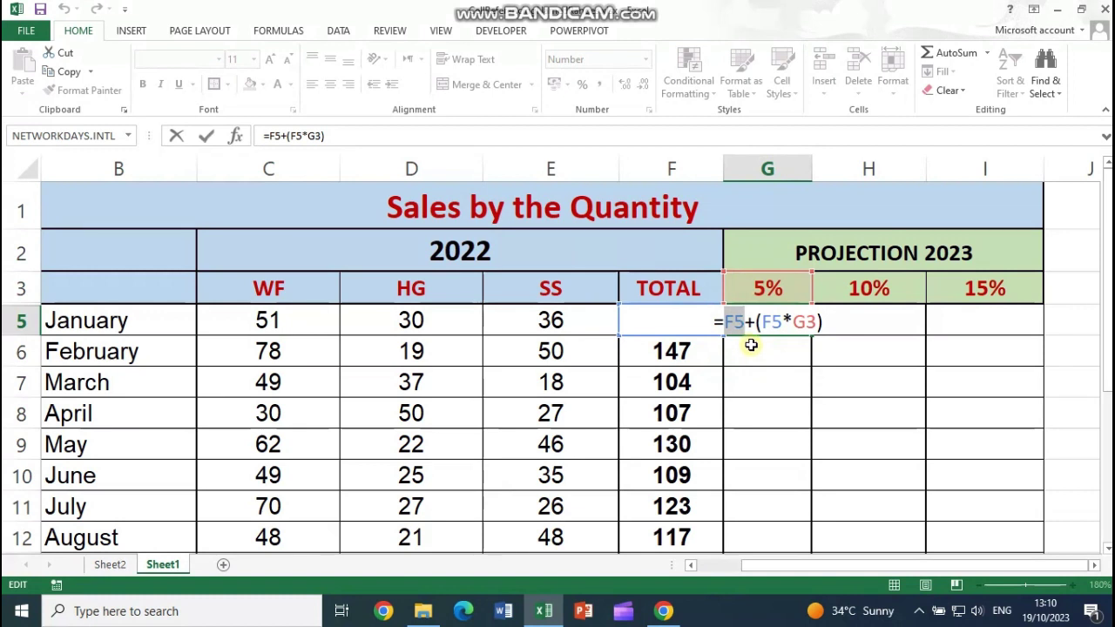
{"action": "left_click", "coordinate": [739, 323]}
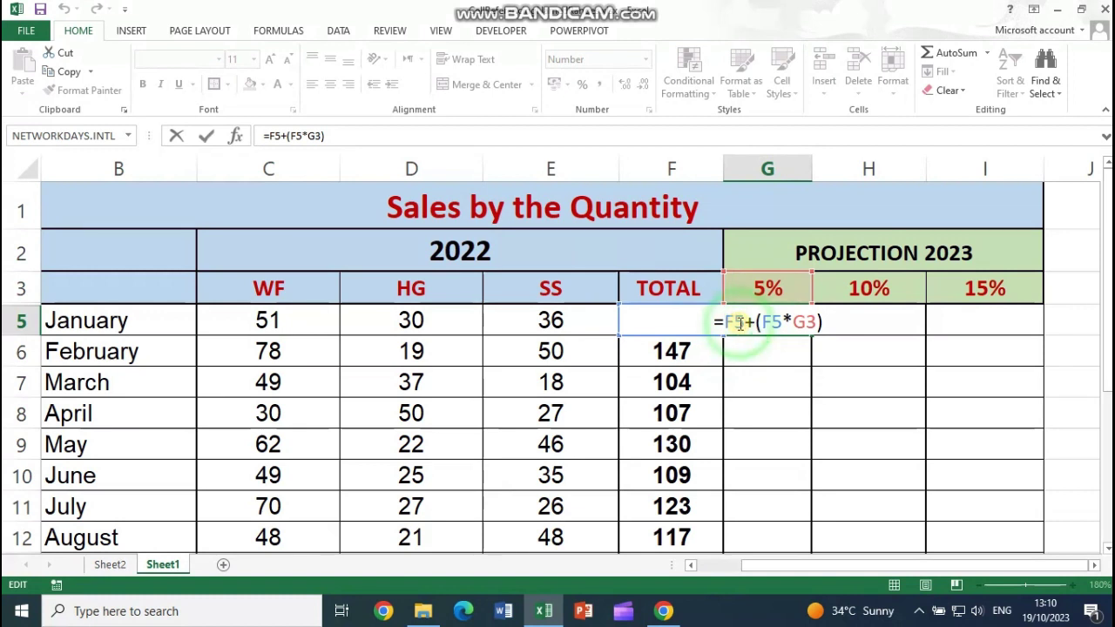
{"action": "left_click_drag", "start_coordinate": [724, 324], "coordinate": [744, 324]}
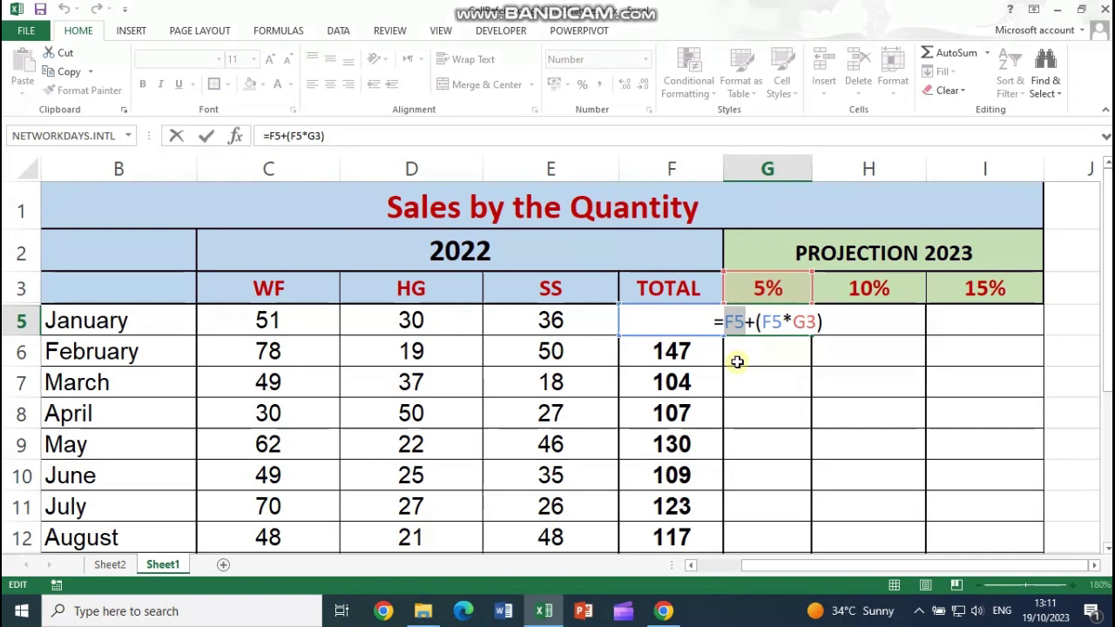
{"action": "left_click", "coordinate": [769, 322]}
{"action": "double_click", "coordinate": [772, 322]}
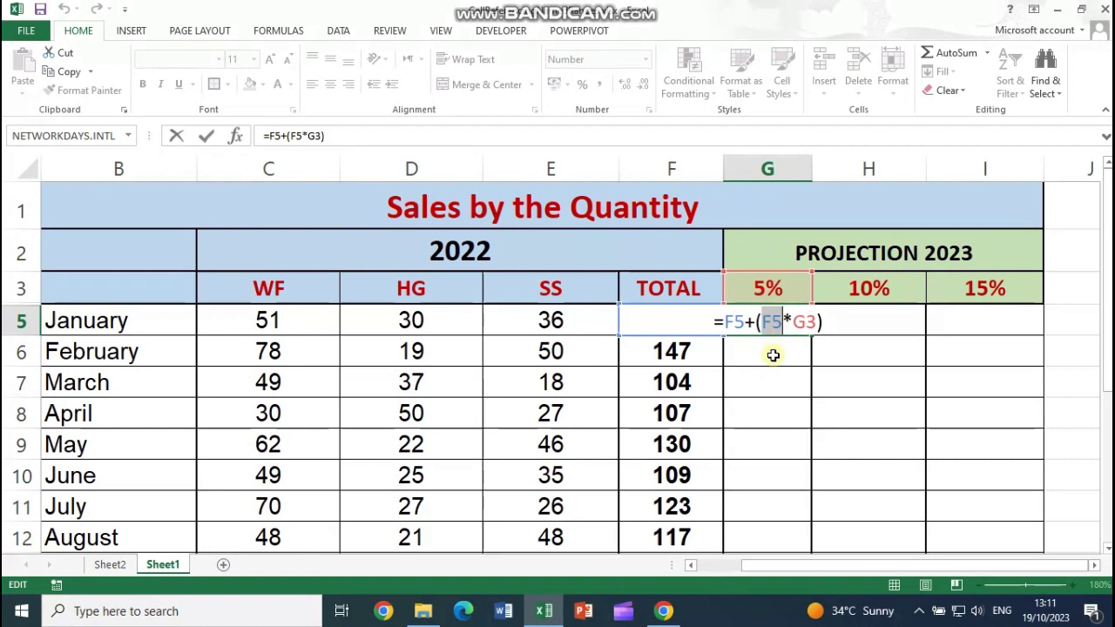
{"action": "double_click", "coordinate": [799, 321]}
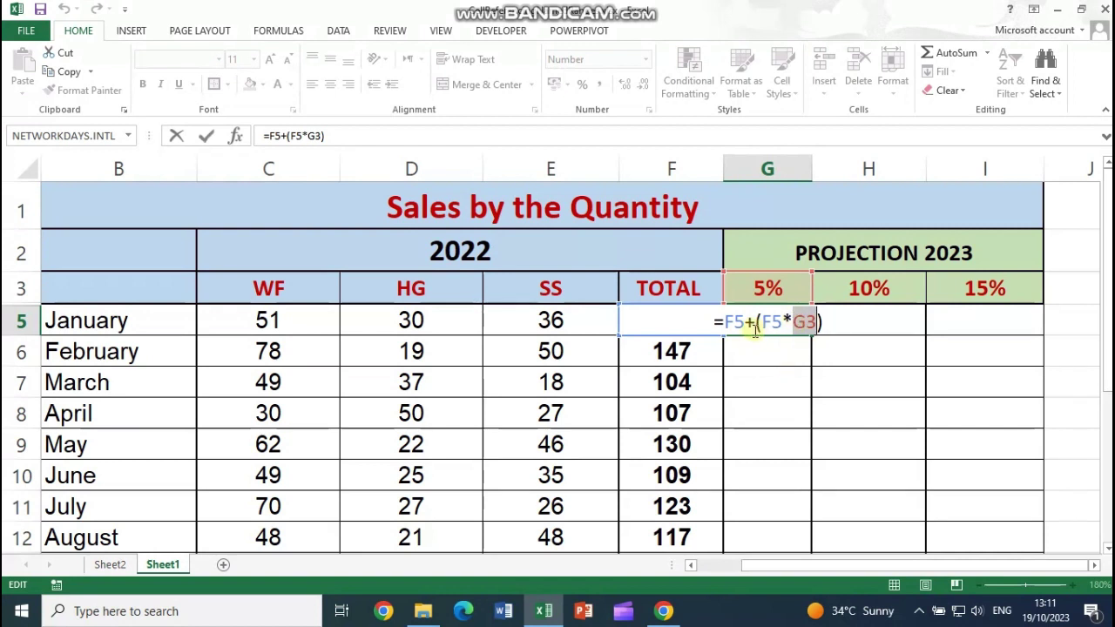
{"action": "left_click", "coordinate": [807, 341]}
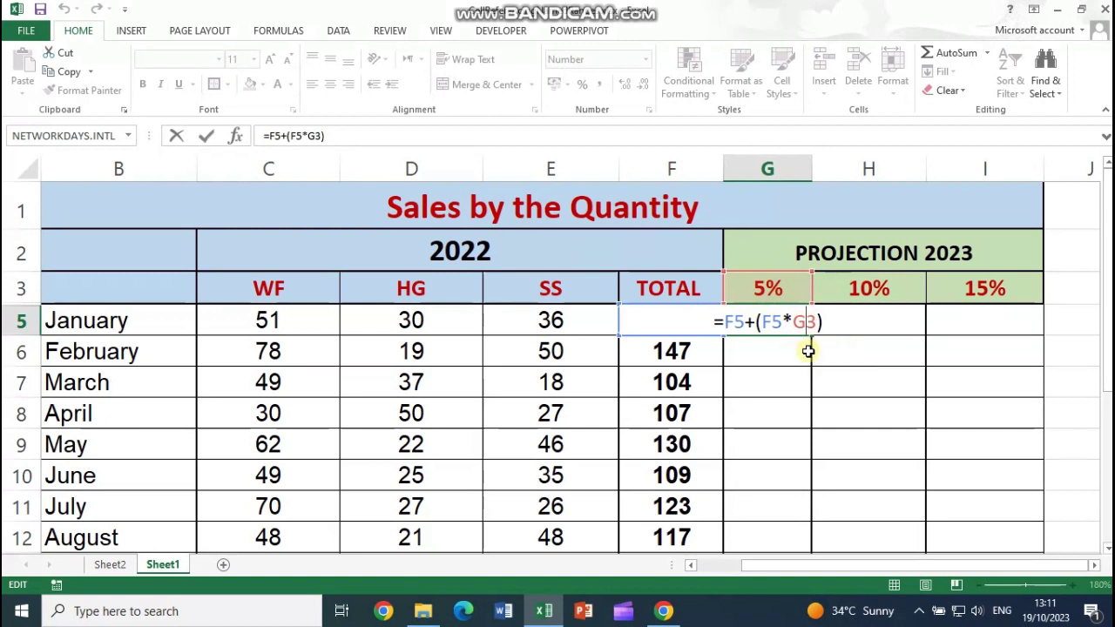
{"action": "left_click", "coordinate": [809, 323]}
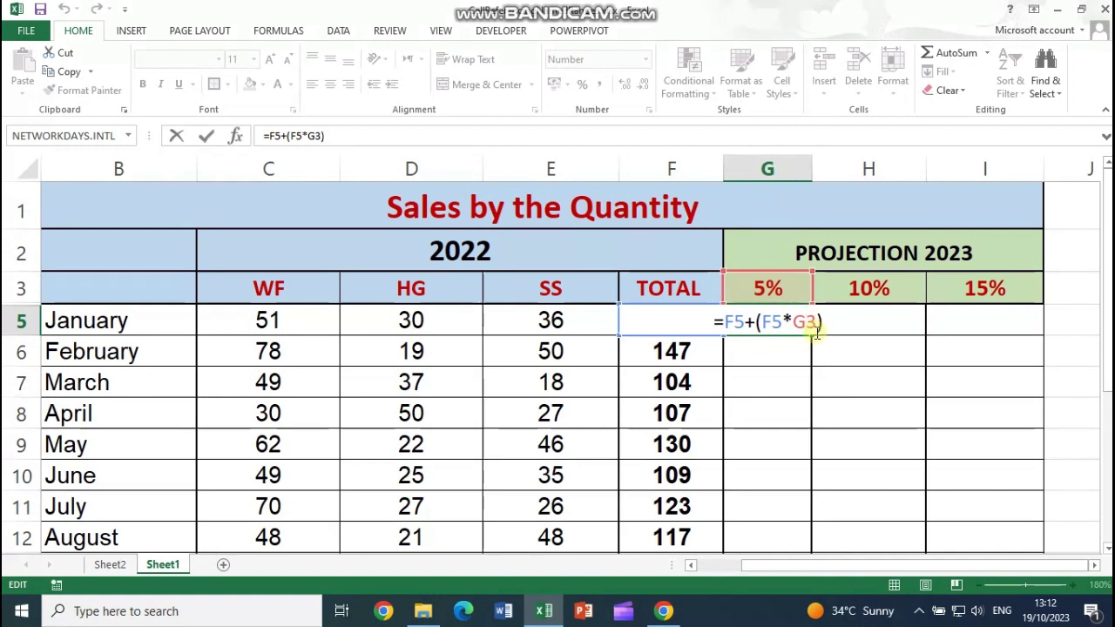
{"action": "key", "text": "F4"}
{"action": "key", "text": "F4"}
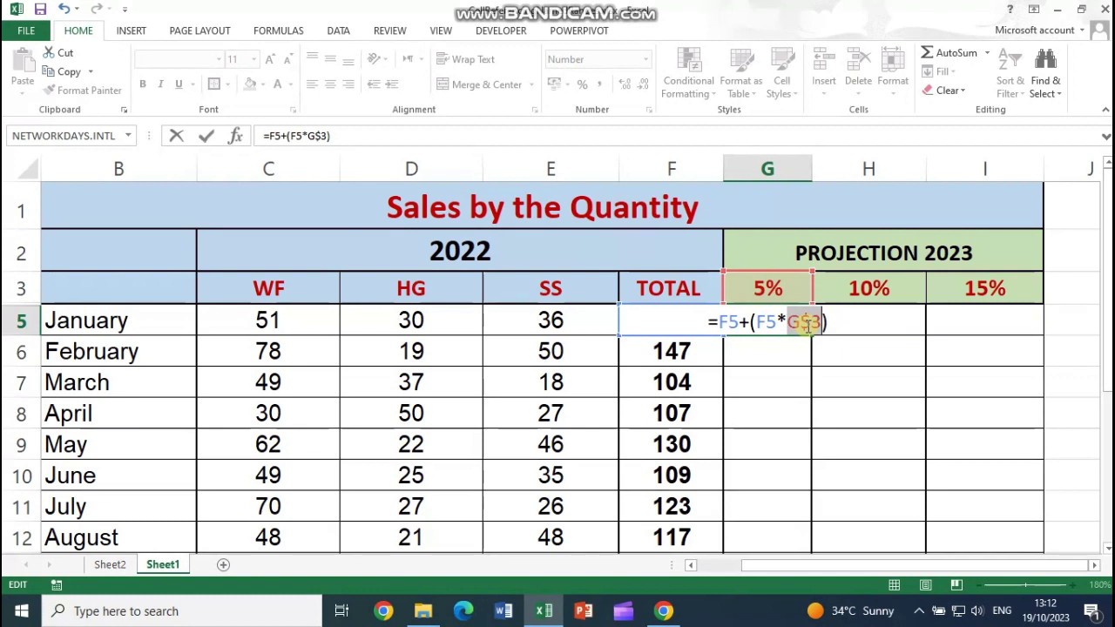
{"action": "double_click", "coordinate": [729, 322]}
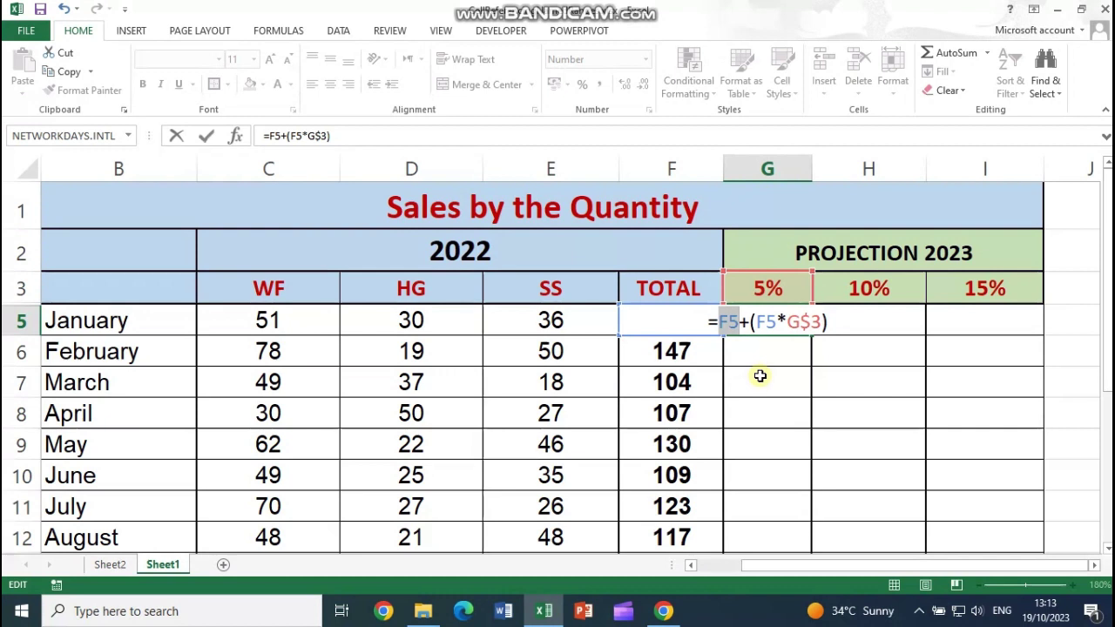
{"action": "left_click", "coordinate": [721, 322]}
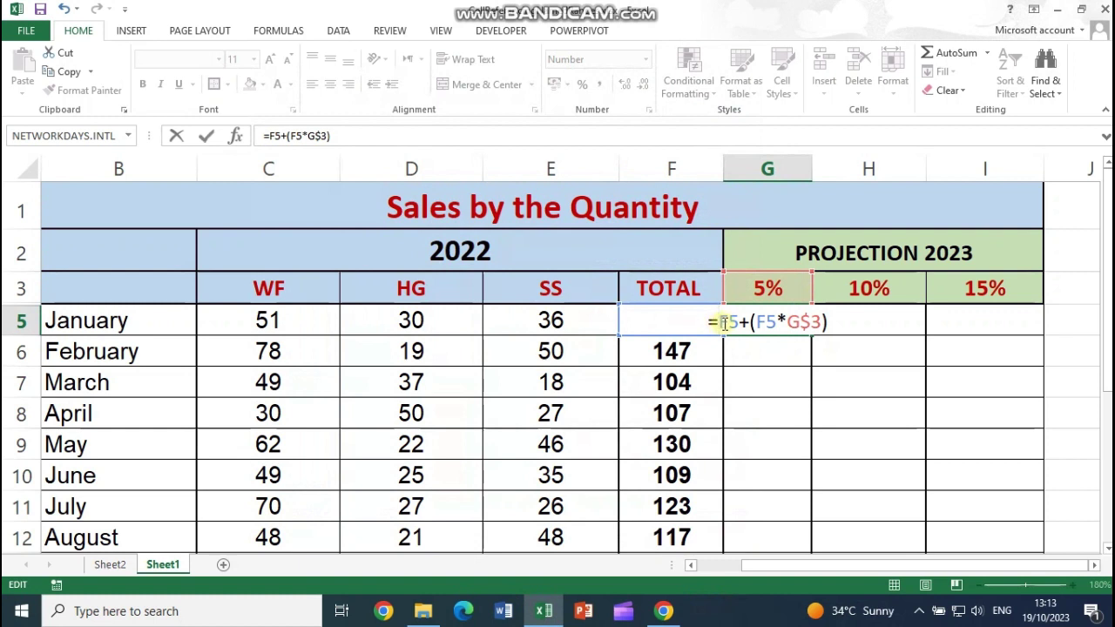
{"action": "key", "text": "F4"}
{"action": "key", "text": "F4"}
{"action": "key", "text": "F4"}
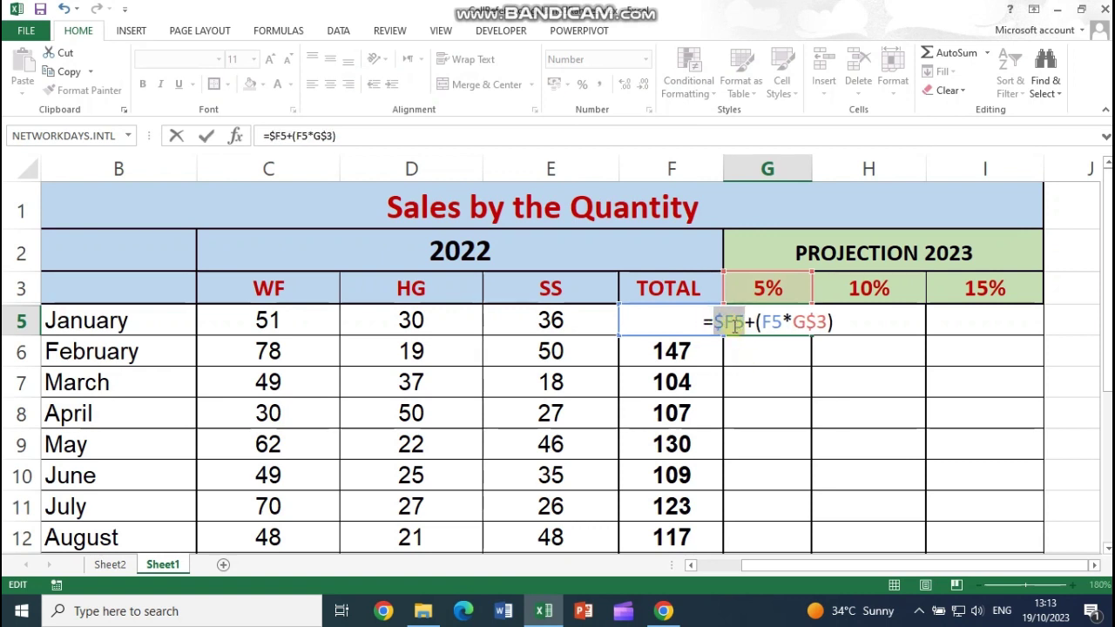
{"action": "double_click", "coordinate": [771, 322]}
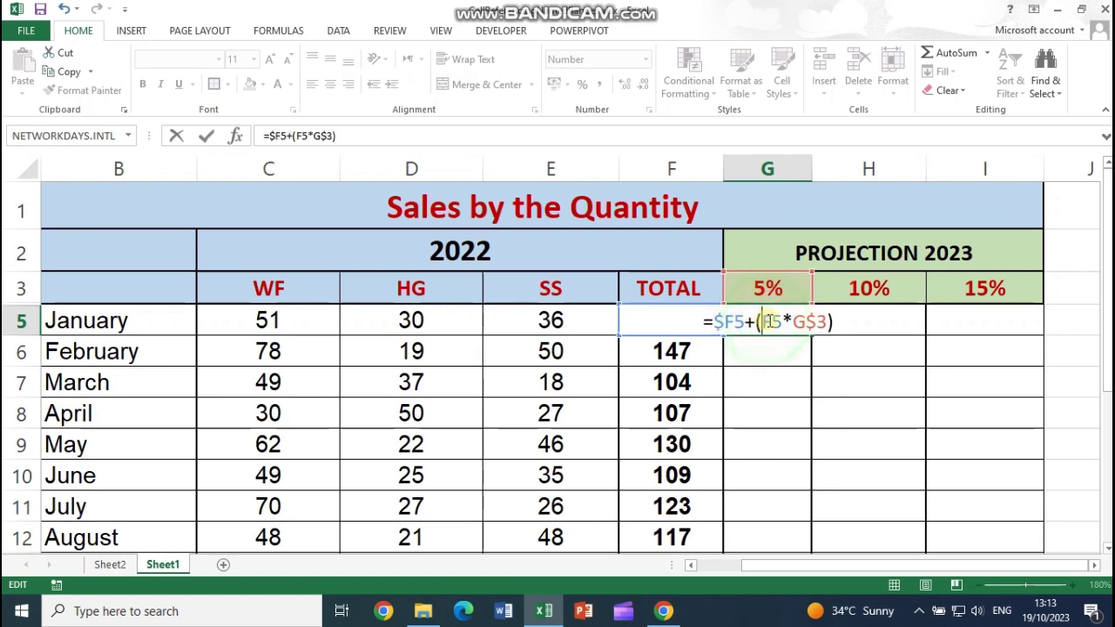
{"action": "key", "text": "F4"}
{"action": "key", "text": "F4"}
{"action": "key", "text": "F4"}
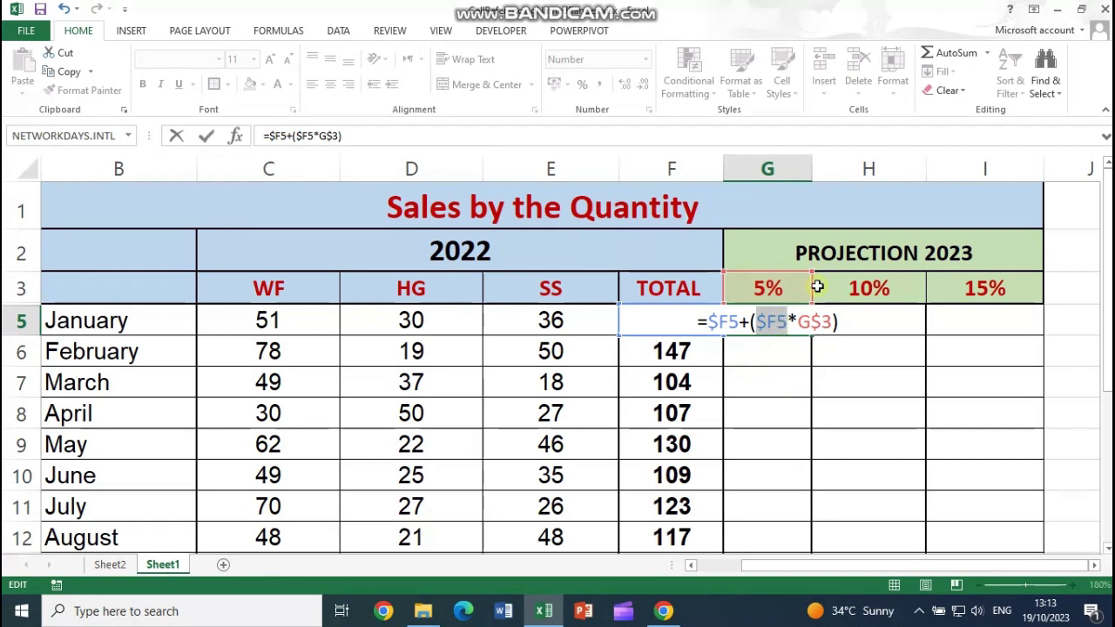
{"action": "left_click", "coordinate": [803, 323]}
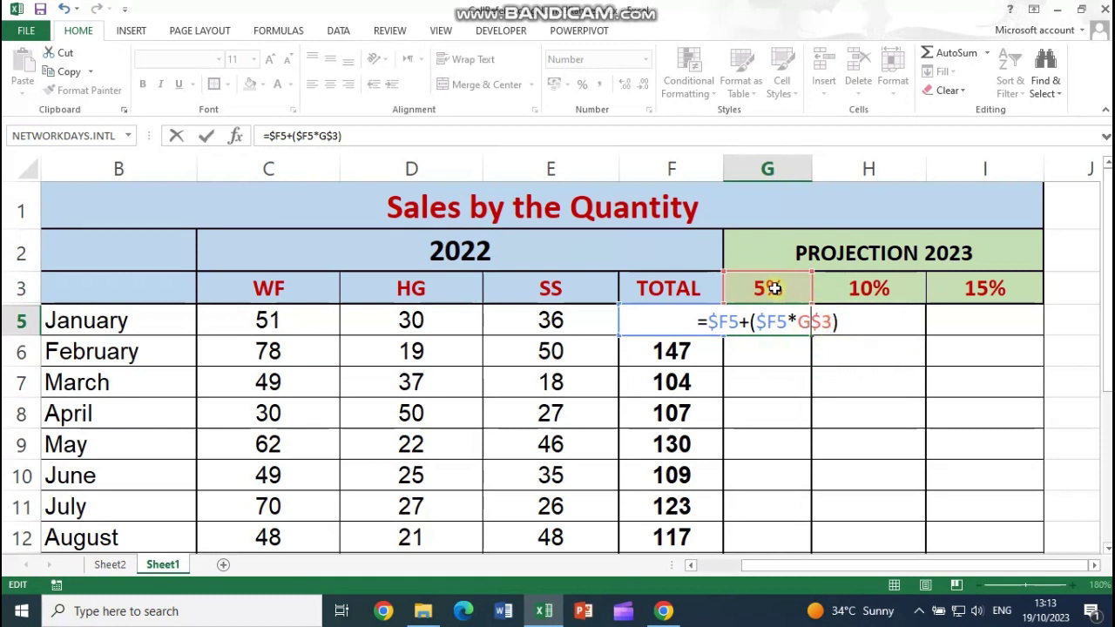
{"action": "left_click", "coordinate": [851, 288]}
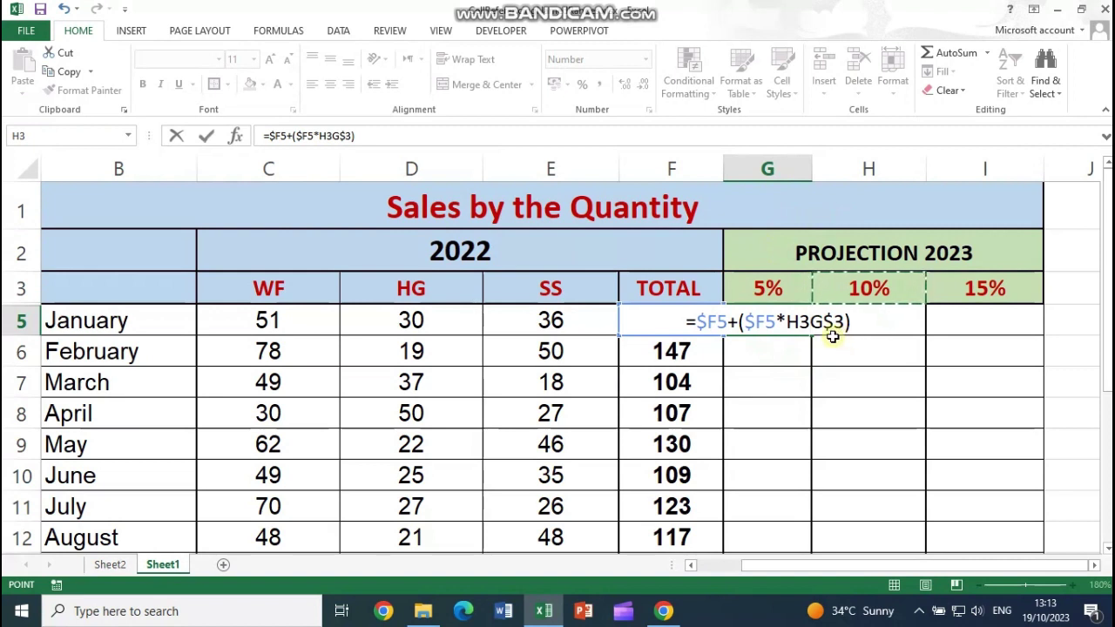
{"action": "key", "text": "Escape"}
Step: Change January's 5% formula in G5 to =$F5+($F5*G$3), locking the total column and the percentage row
{"action": "double_click", "coordinate": [775, 323]}
{"action": "left_click", "coordinate": [801, 322]}
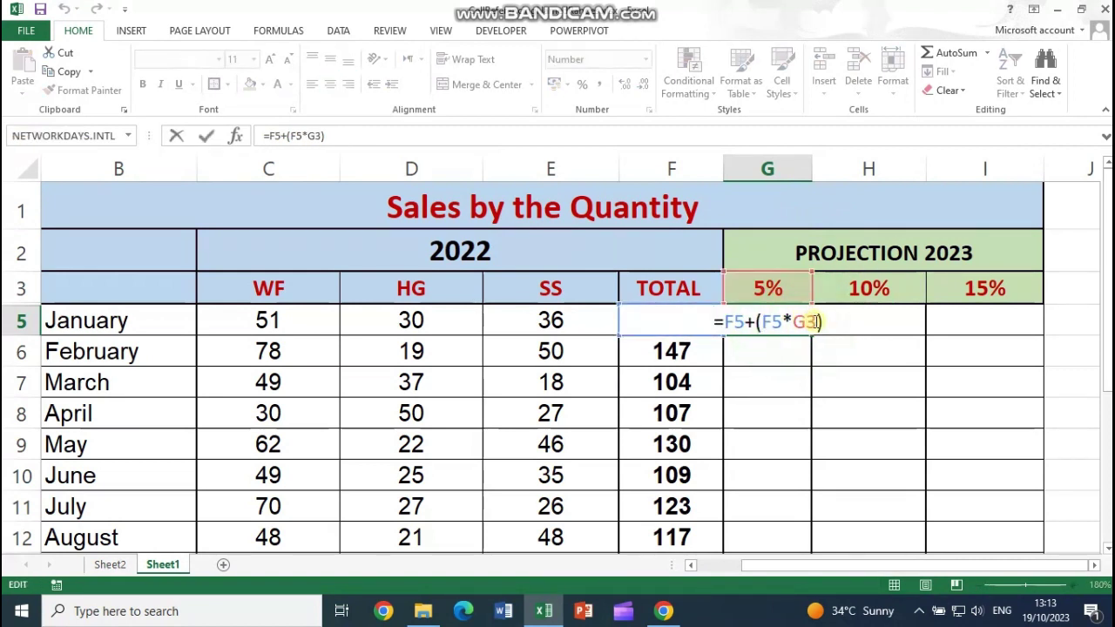
{"action": "type", "text": "$"}
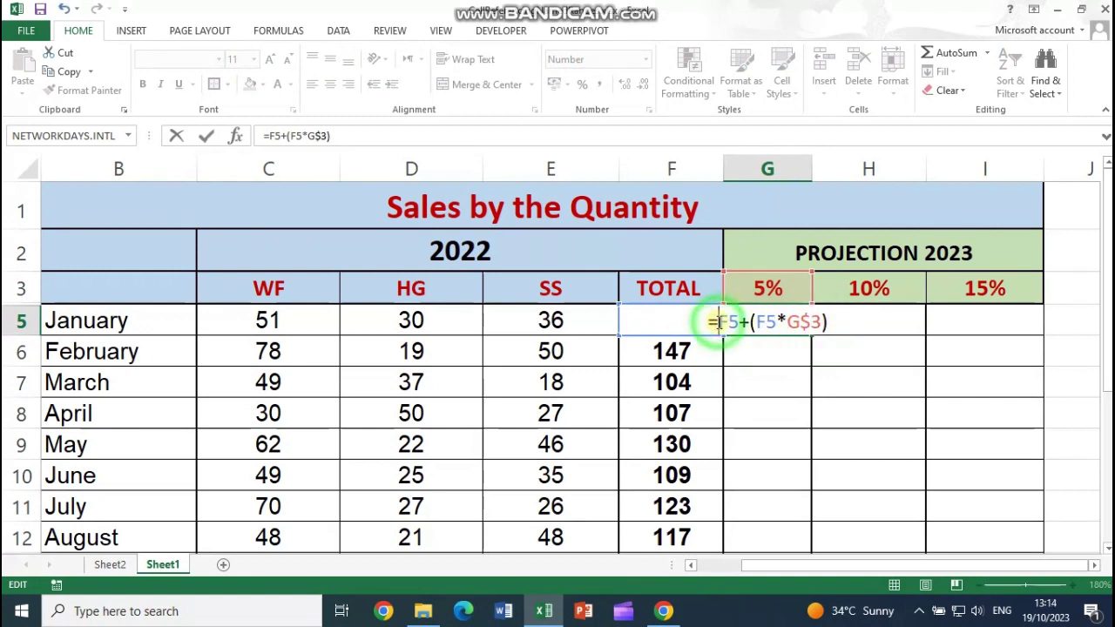
{"action": "left_click", "coordinate": [722, 323]}
{"action": "type", "text": "$"}
{"action": "left_click", "coordinate": [767, 323]}
{"action": "type", "text": "$"}
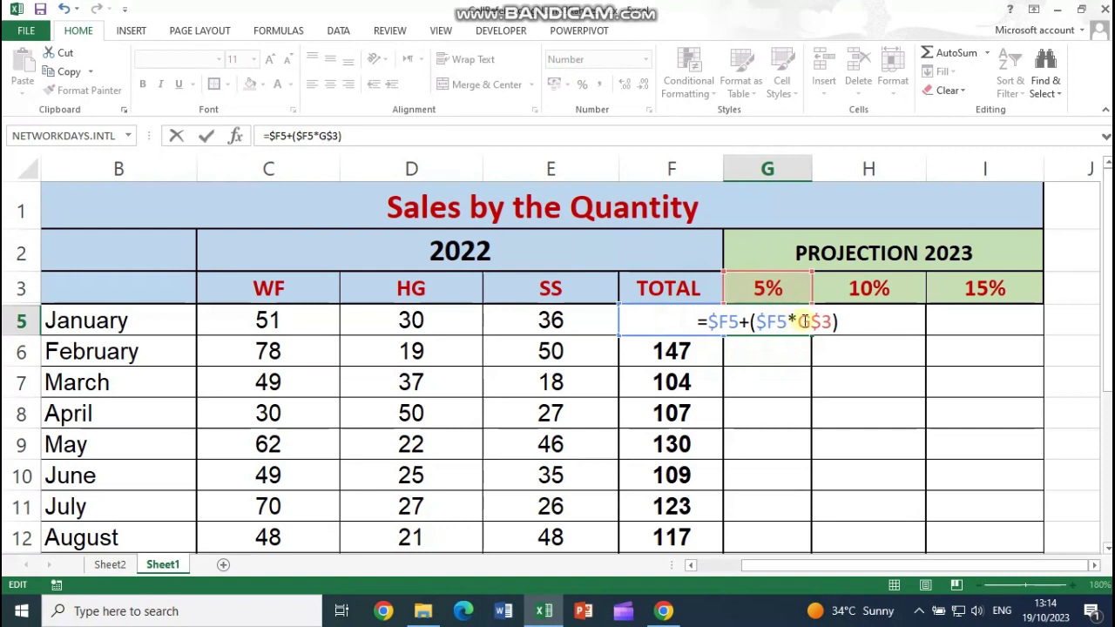
{"action": "left_click", "coordinate": [799, 322]}
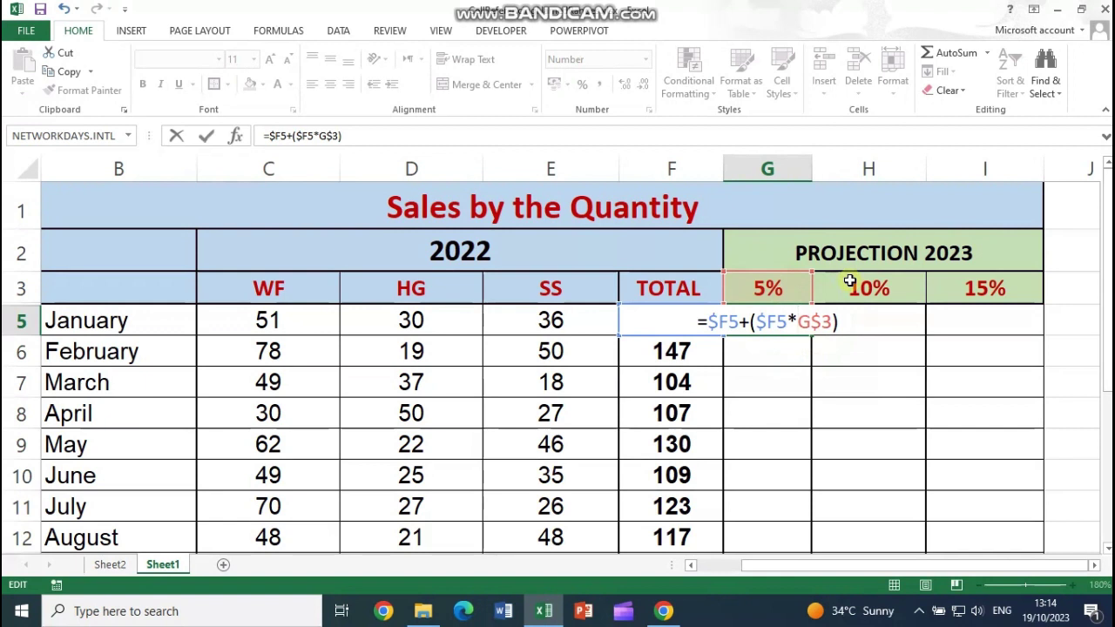
{"action": "key", "text": "Return"}
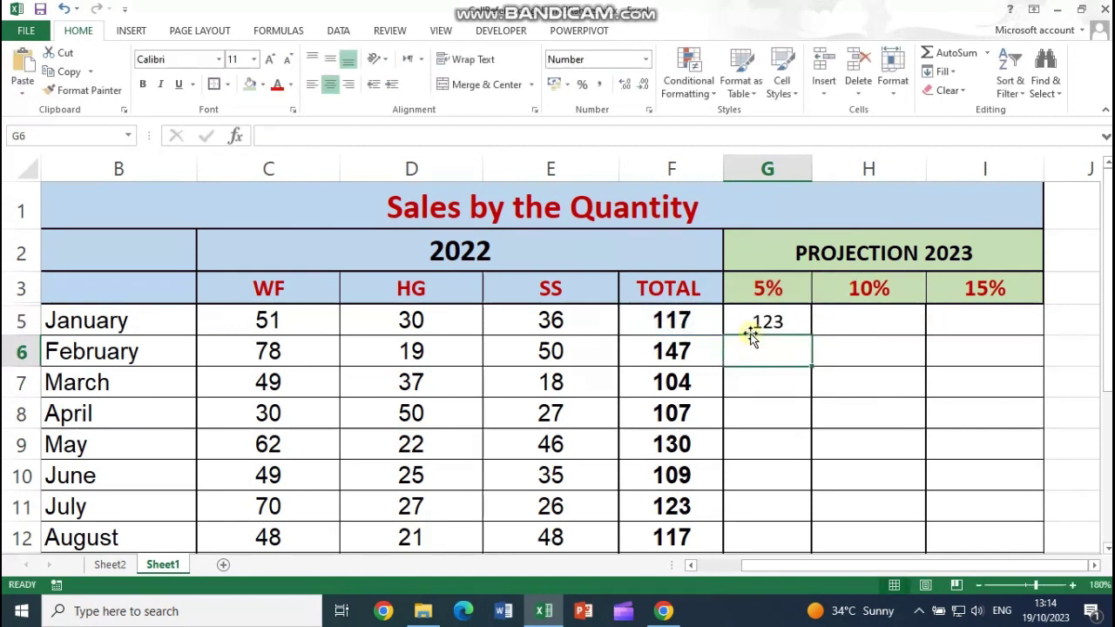
Step: Fill January's mixed-reference formula from G5 across to I5 and down through December
{"action": "left_click", "coordinate": [770, 324]}
{"action": "left_click_drag", "start_coordinate": [777, 339], "coordinate": [987, 323]}
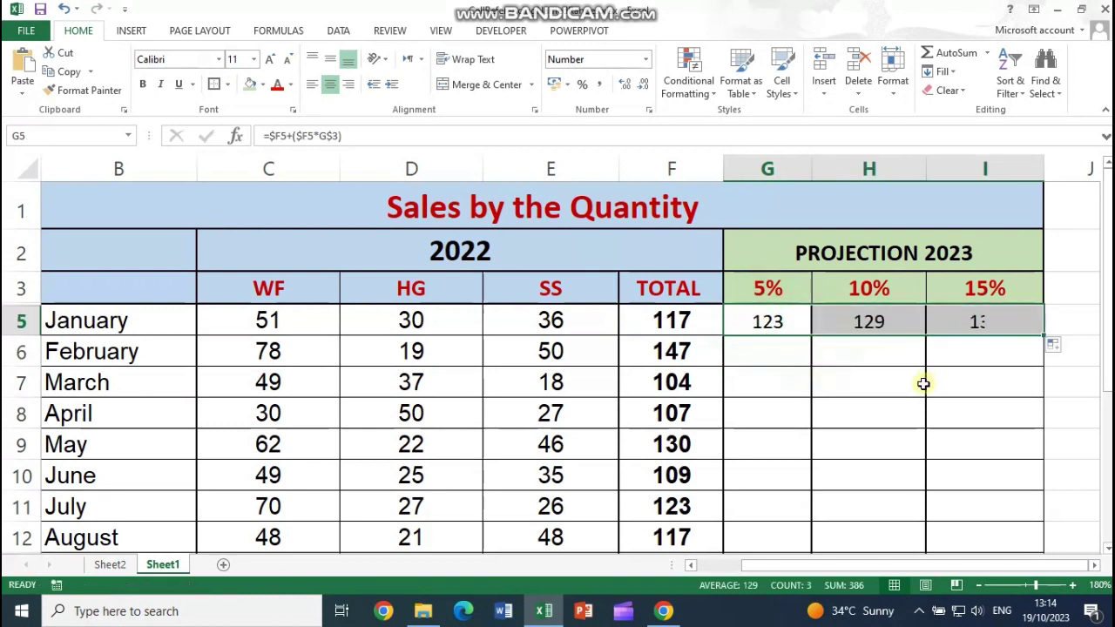
{"action": "double_click", "coordinate": [1044, 337]}
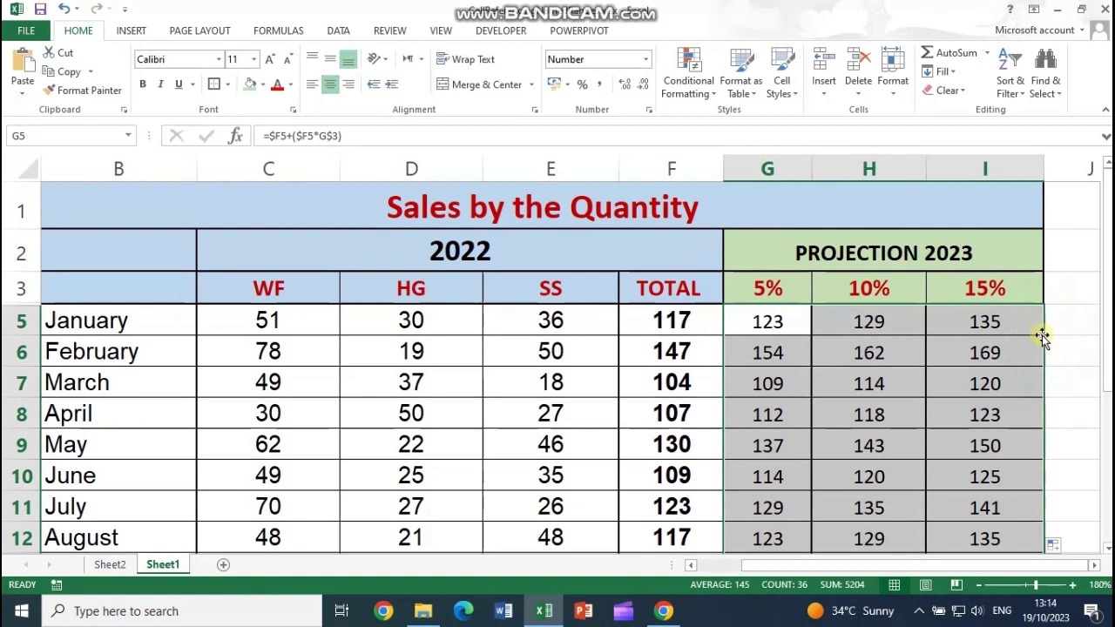
Step: Clear all 2023 projections from January to December in G5:I16 and select the empty cell G5
{"action": "left_click", "coordinate": [770, 322]}
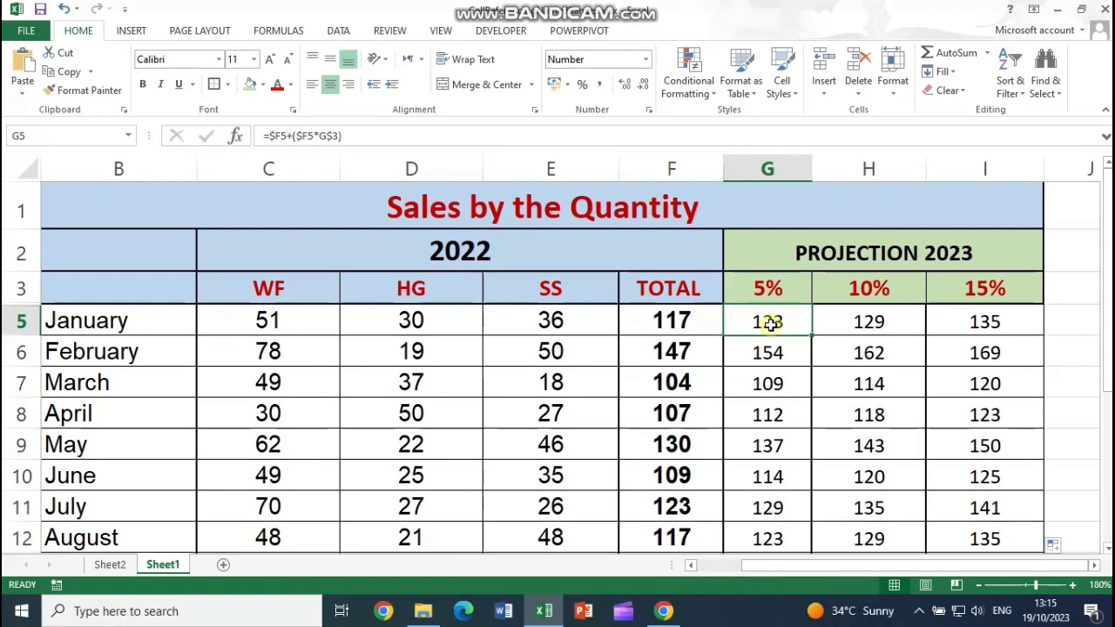
{"action": "left_click_drag", "start_coordinate": [770, 324], "coordinate": [963, 465]}
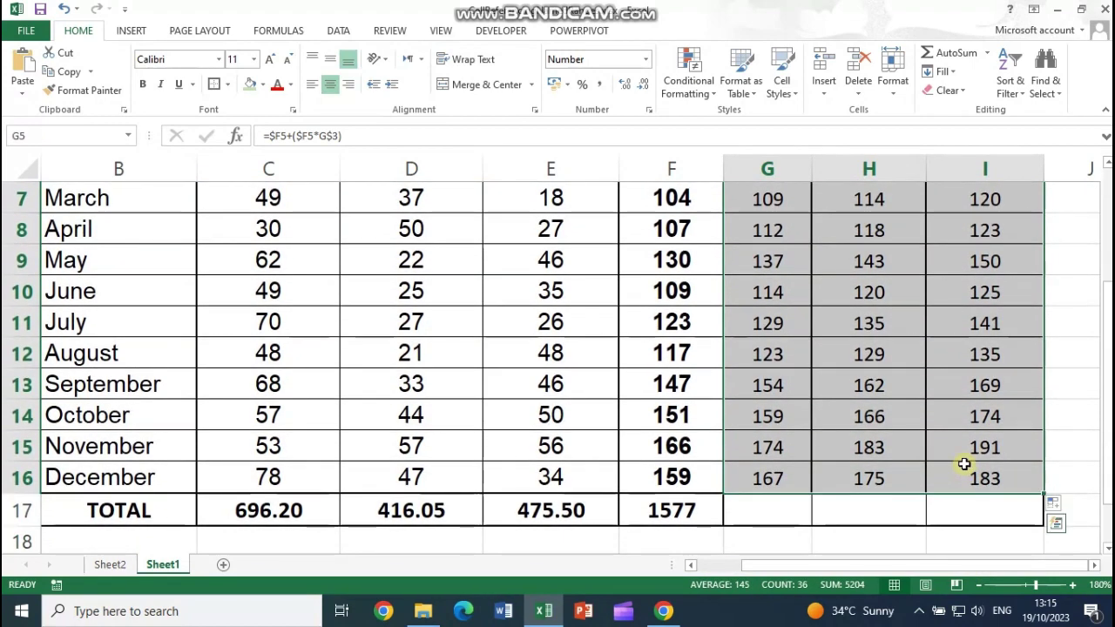
{"action": "key", "text": "Delete"}
{"action": "scroll", "coordinate": [925, 408], "scroll_direction": "up", "scroll_amount": 2}
{"action": "left_click", "coordinate": [747, 319]}
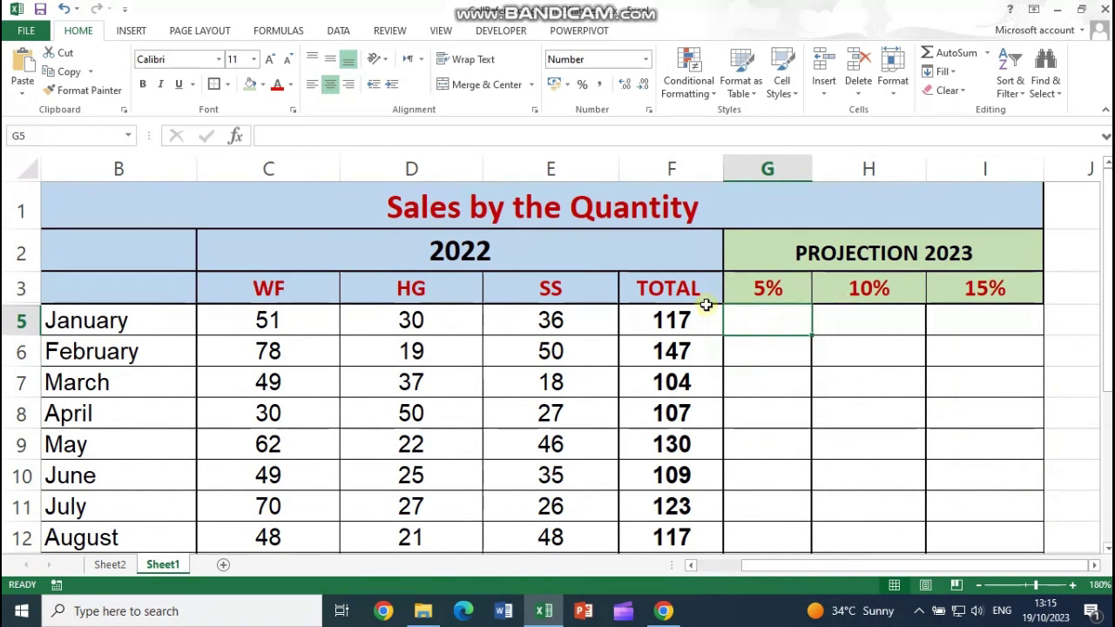
{"action": "left_click", "coordinate": [42, 136]}
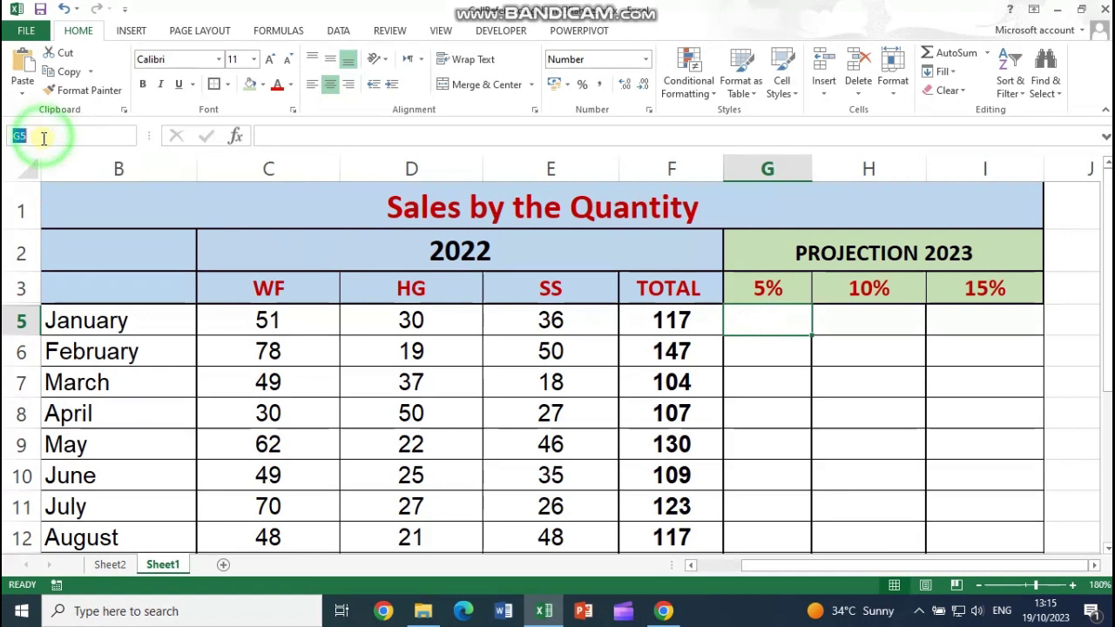
{"action": "left_click", "coordinate": [750, 338]}
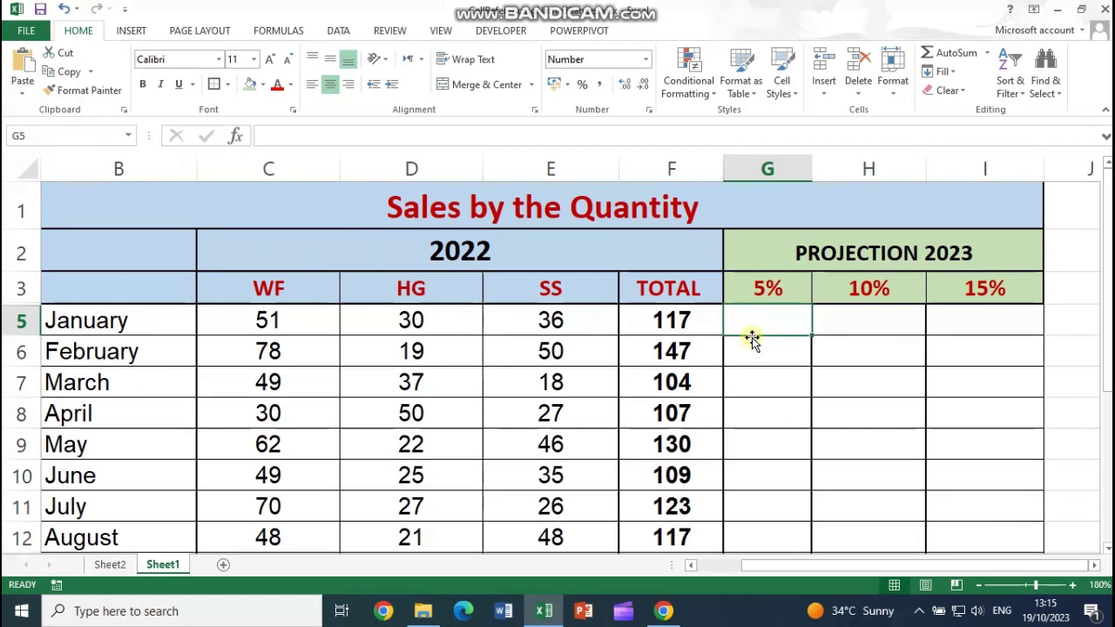
{"action": "left_click", "coordinate": [26, 137]}
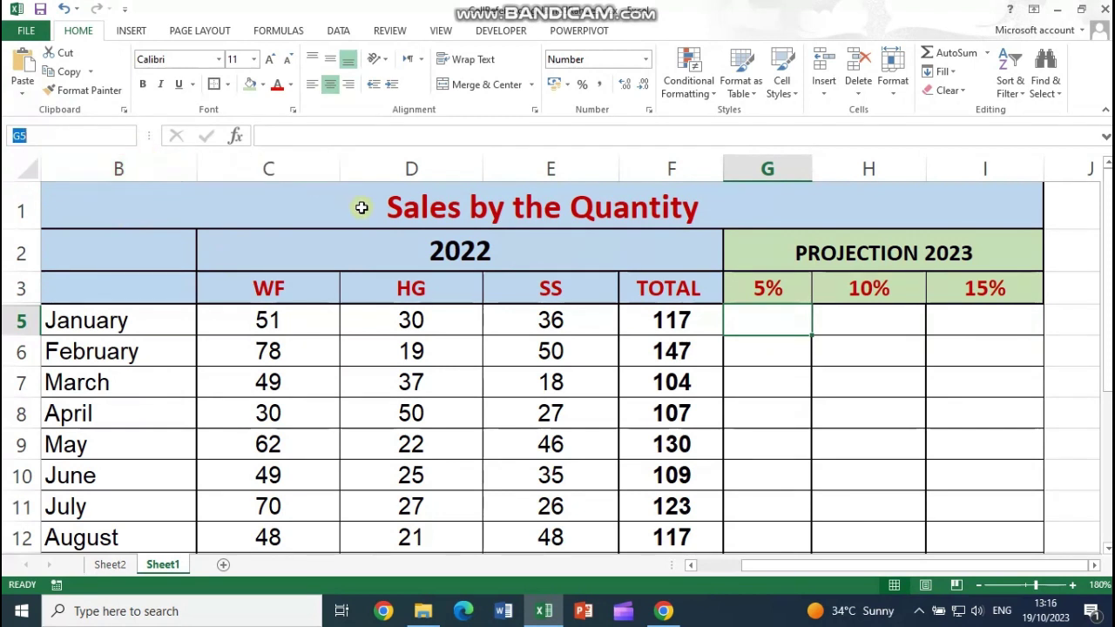
{"action": "left_click", "coordinate": [792, 324]}
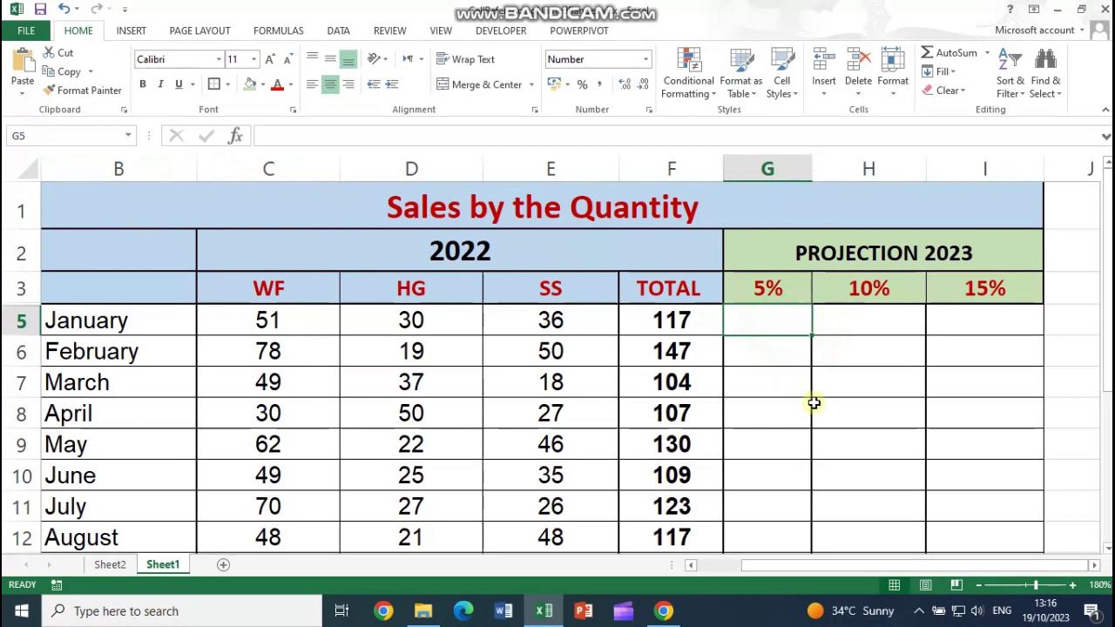
Step: Examine the projection percentages in G3:I3 and the monthly totals in F5:F16 as candidate ranges for naming
{"action": "left_click", "coordinate": [766, 292]}
{"action": "left_click_drag", "start_coordinate": [766, 293], "coordinate": [940, 288]}
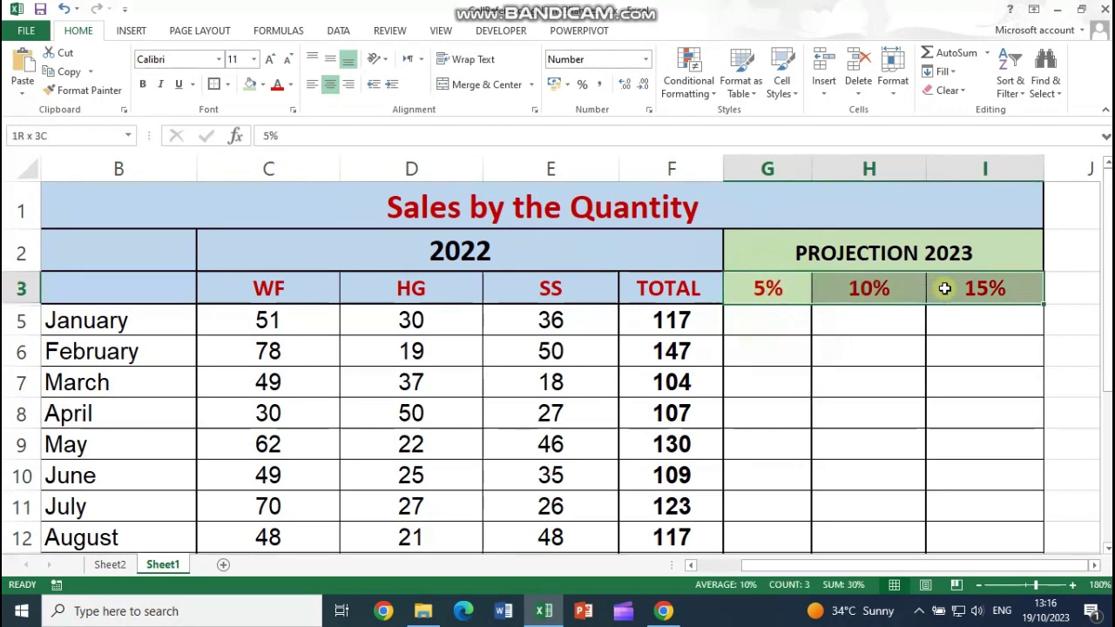
{"action": "left_click_drag", "start_coordinate": [755, 288], "coordinate": [966, 291]}
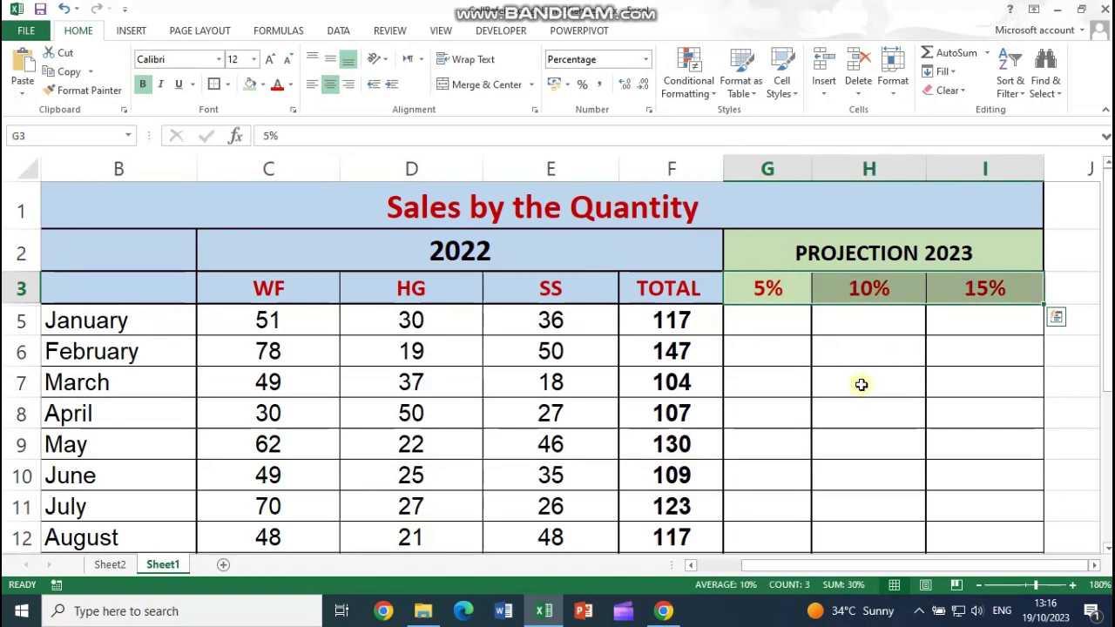
{"action": "left_click_drag", "start_coordinate": [766, 288], "coordinate": [936, 289]}
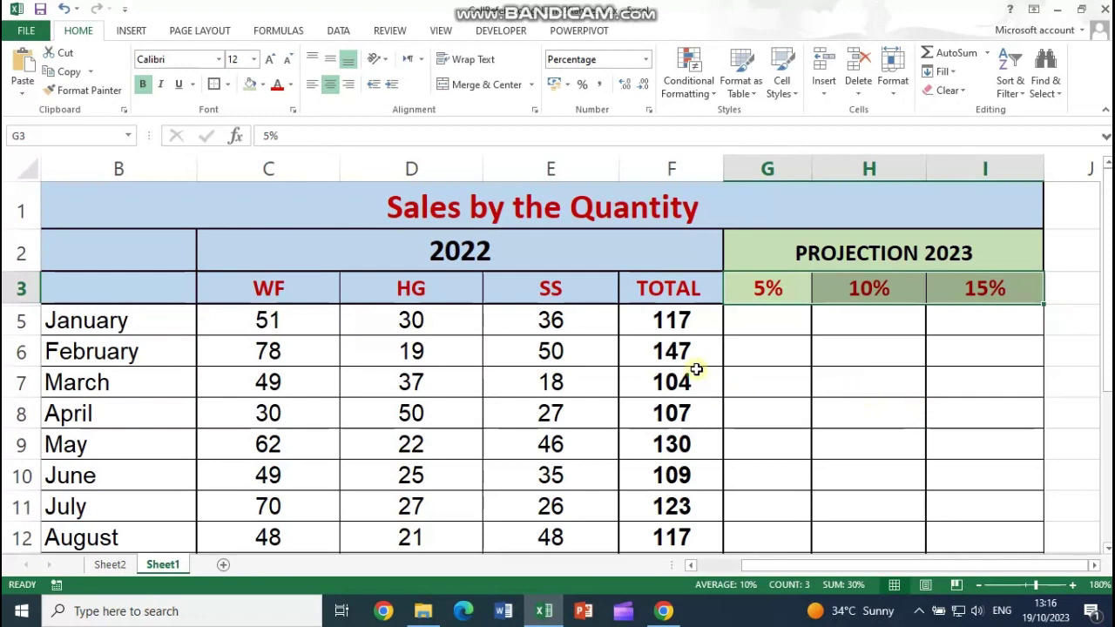
{"action": "left_click", "coordinate": [692, 324]}
{"action": "left_click_drag", "start_coordinate": [692, 324], "coordinate": [677, 450]}
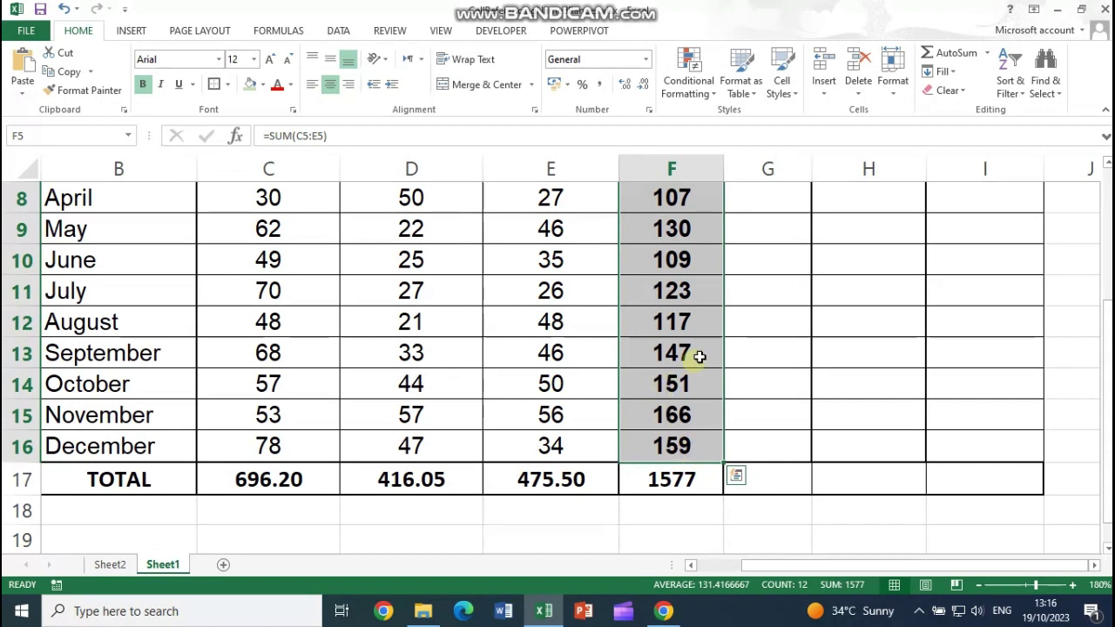
{"action": "scroll", "coordinate": [697, 366], "scroll_direction": "up", "scroll_amount": 3}
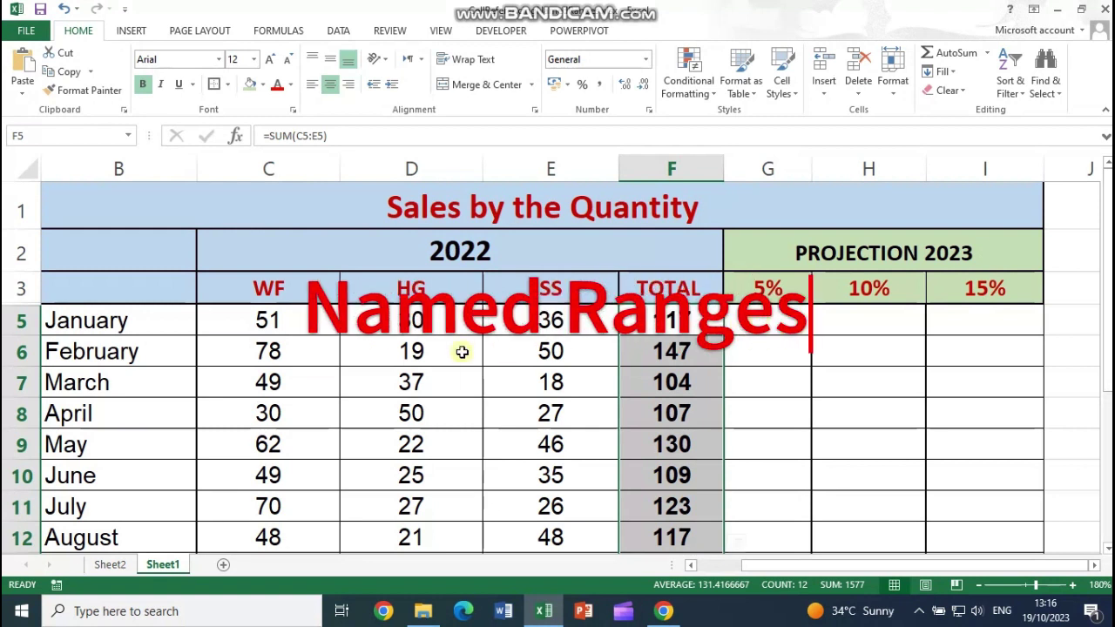
Step: Compare selecting only the monthly totals in F5:F16 with selecting the whole of column F or including the TOTAL header
{"action": "left_click", "coordinate": [662, 324]}
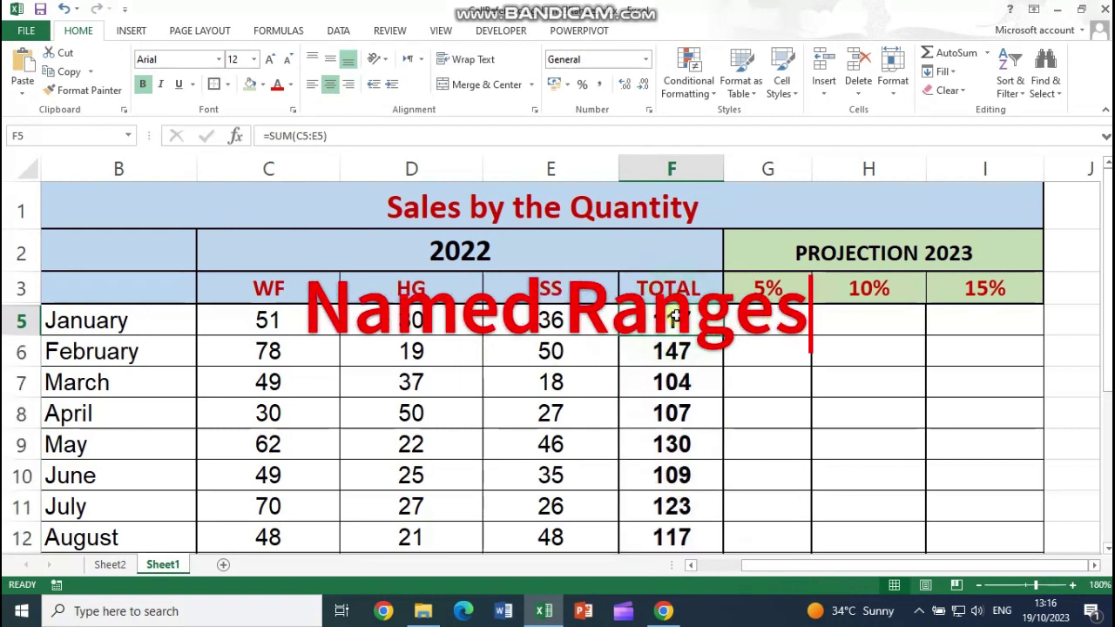
{"action": "left_click_drag", "start_coordinate": [676, 351], "coordinate": [686, 441]}
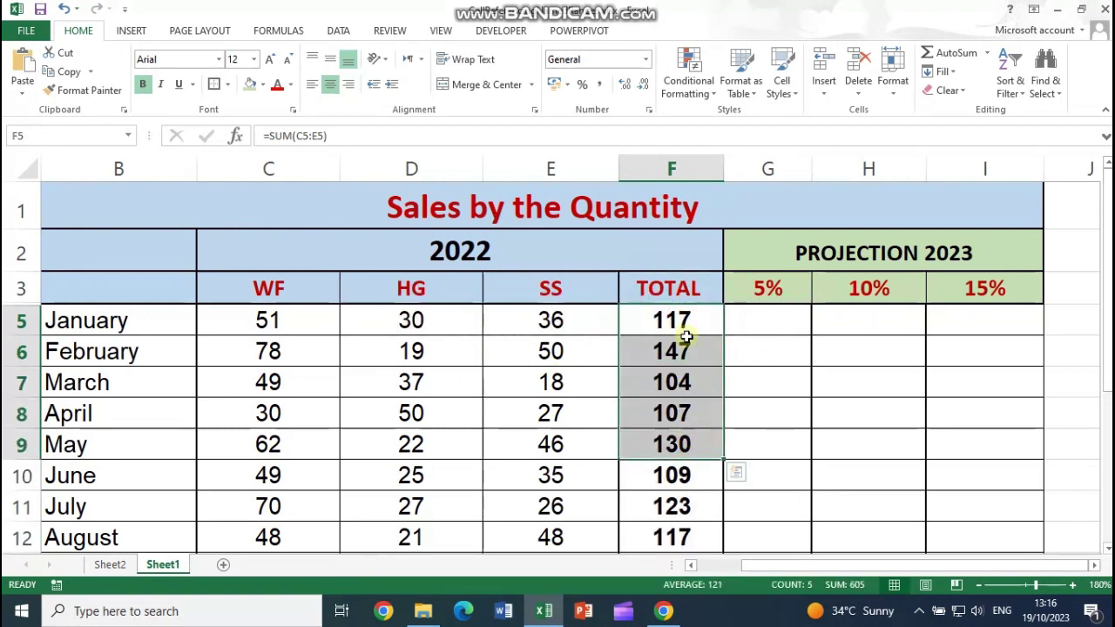
{"action": "left_click", "coordinate": [686, 327]}
{"action": "left_click_drag", "start_coordinate": [686, 326], "coordinate": [677, 473]}
{"action": "scroll", "coordinate": [676, 473], "scroll_direction": "up", "scroll_amount": 2}
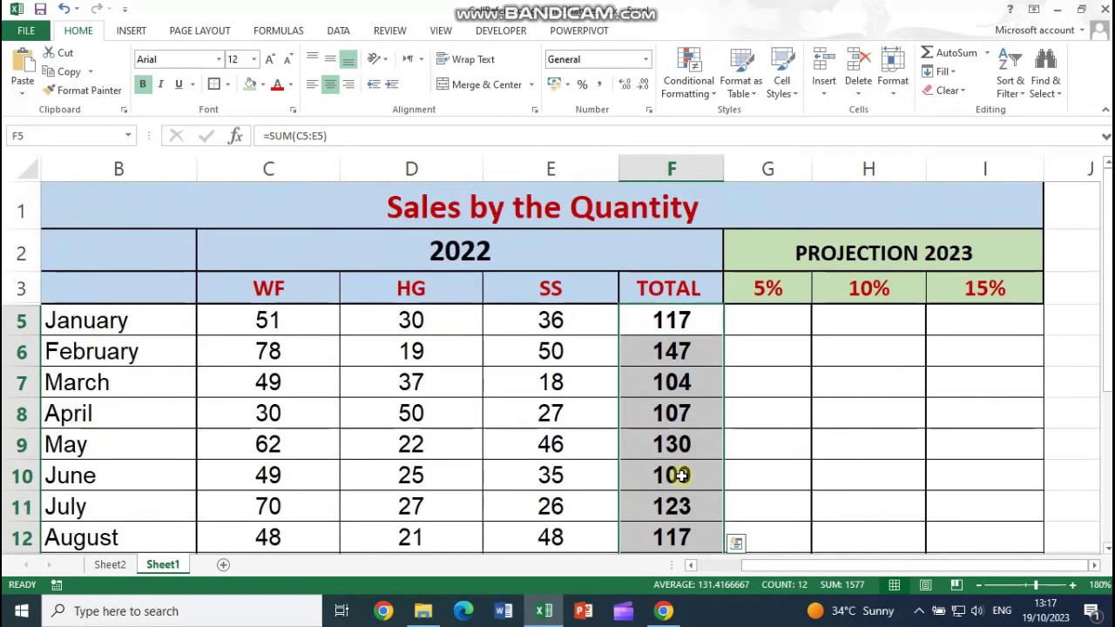
{"action": "left_click", "coordinate": [674, 169]}
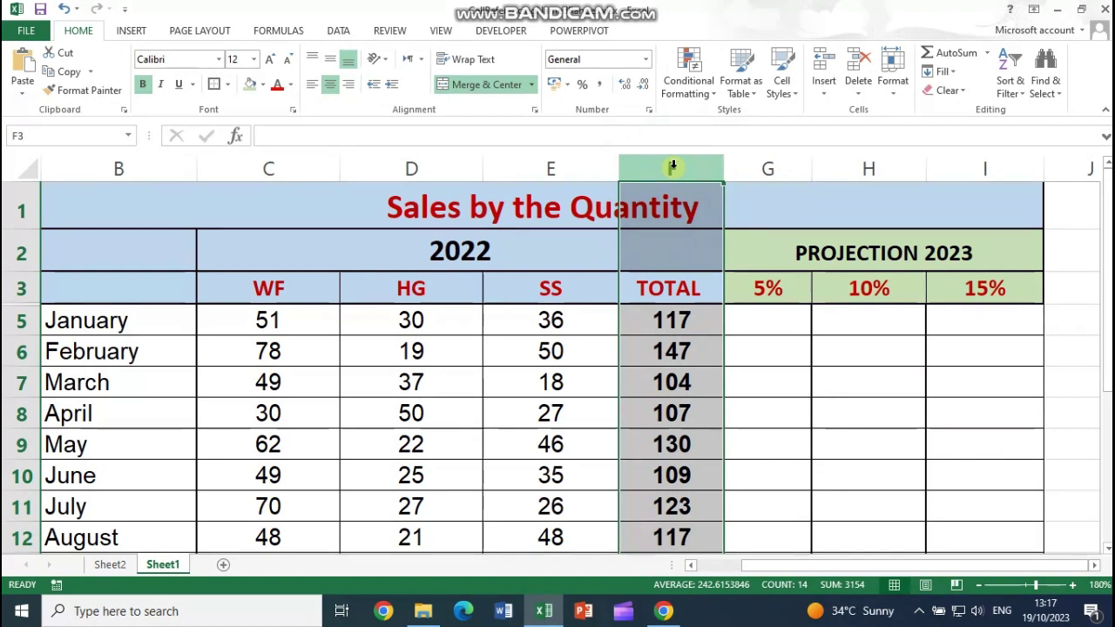
{"action": "left_click", "coordinate": [676, 321]}
{"action": "left_click_drag", "start_coordinate": [675, 322], "coordinate": [674, 505]}
{"action": "scroll", "coordinate": [679, 372], "scroll_direction": "up", "scroll_amount": 2}
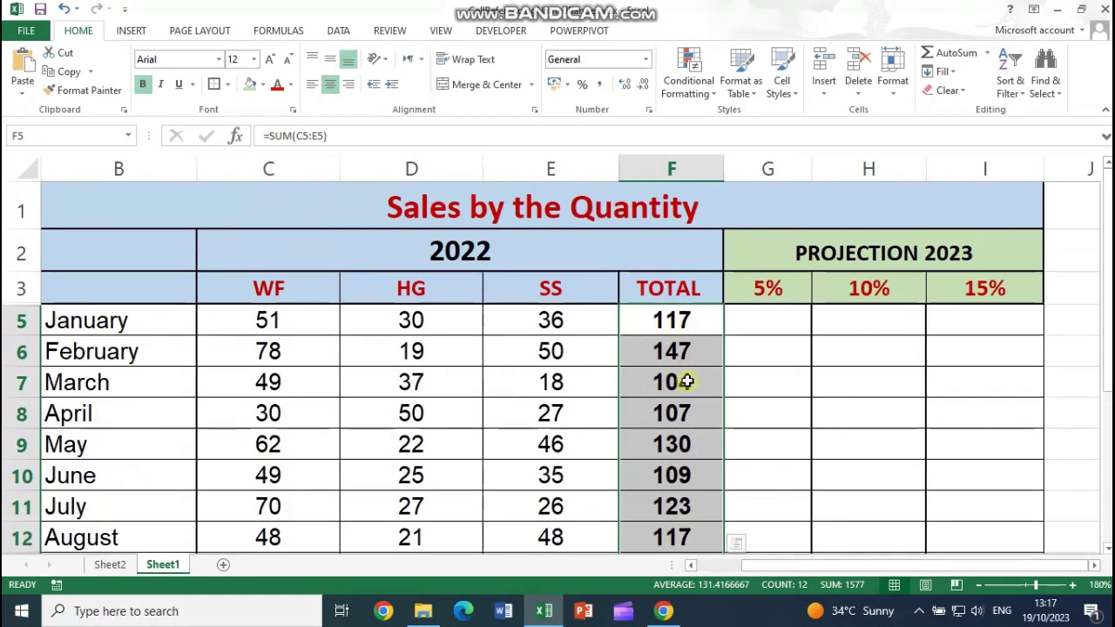
{"action": "left_click", "coordinate": [682, 289]}
{"action": "left_click_drag", "start_coordinate": [682, 288], "coordinate": [685, 508]}
{"action": "left_click", "coordinate": [675, 317]}
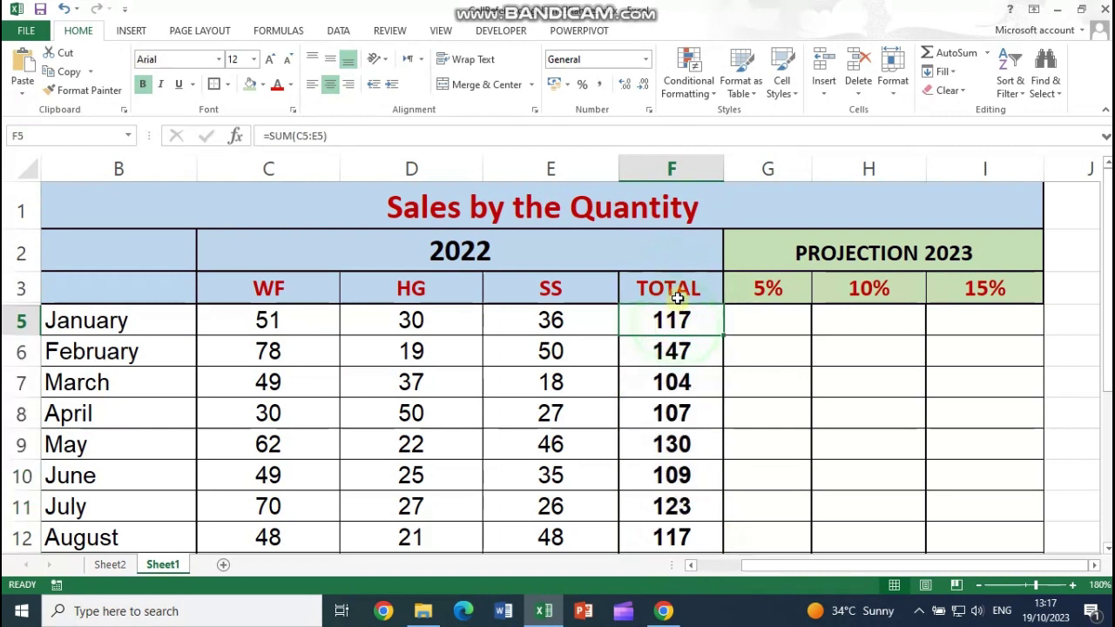
{"action": "double_click", "coordinate": [684, 323]}
{"action": "left_click", "coordinate": [745, 370]}
Step: Begin a new defined name for the monthly totals in F5:F16 and enter TotalSales2022 as its name
{"action": "left_click_drag", "start_coordinate": [701, 321], "coordinate": [690, 438]}
{"action": "scroll", "coordinate": [771, 383], "scroll_direction": "up", "scroll_amount": 3}
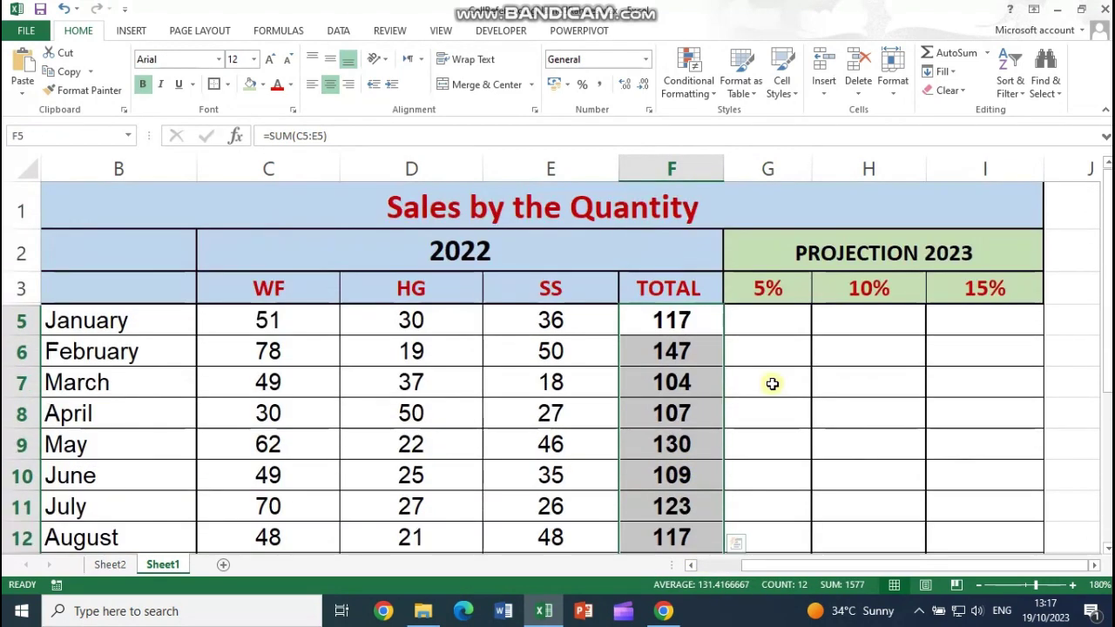
{"action": "left_click", "coordinate": [278, 32]}
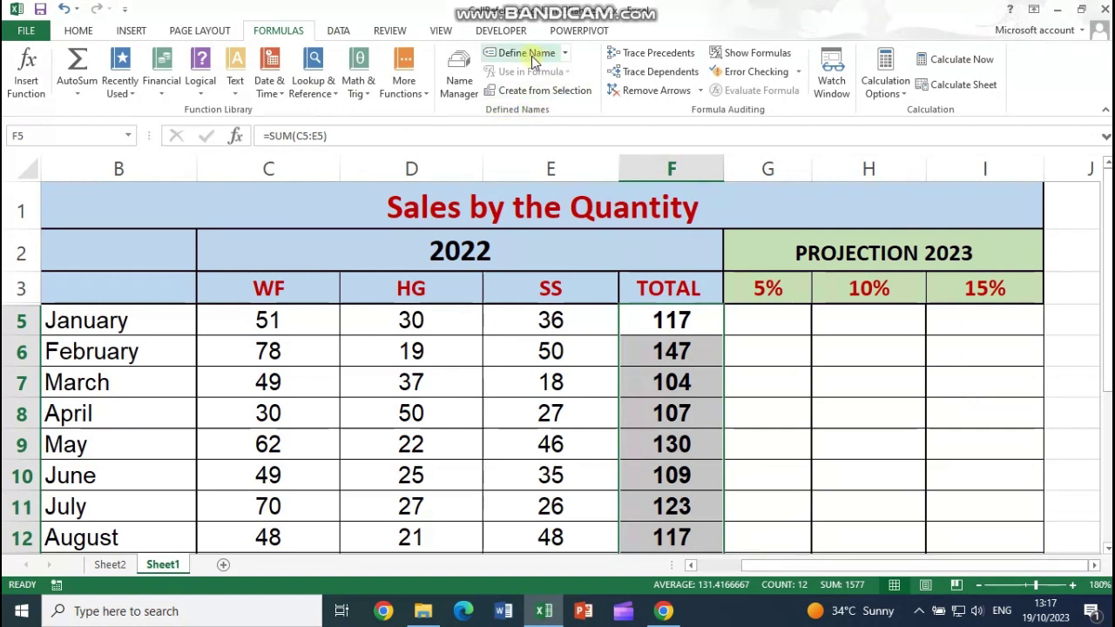
{"action": "left_click", "coordinate": [565, 54]}
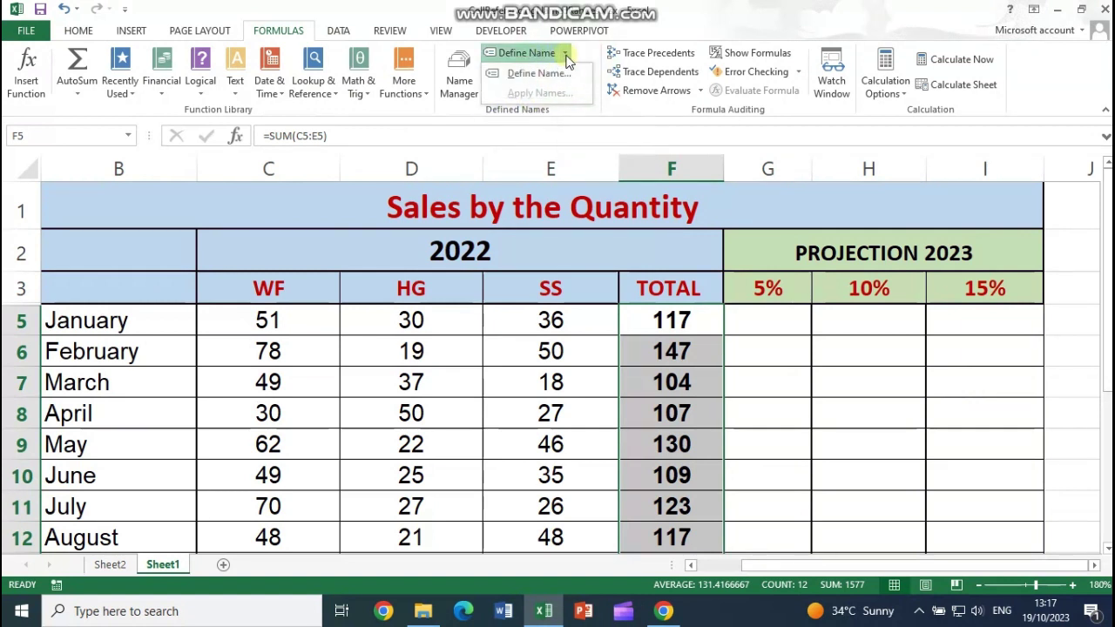
{"action": "left_click", "coordinate": [556, 74]}
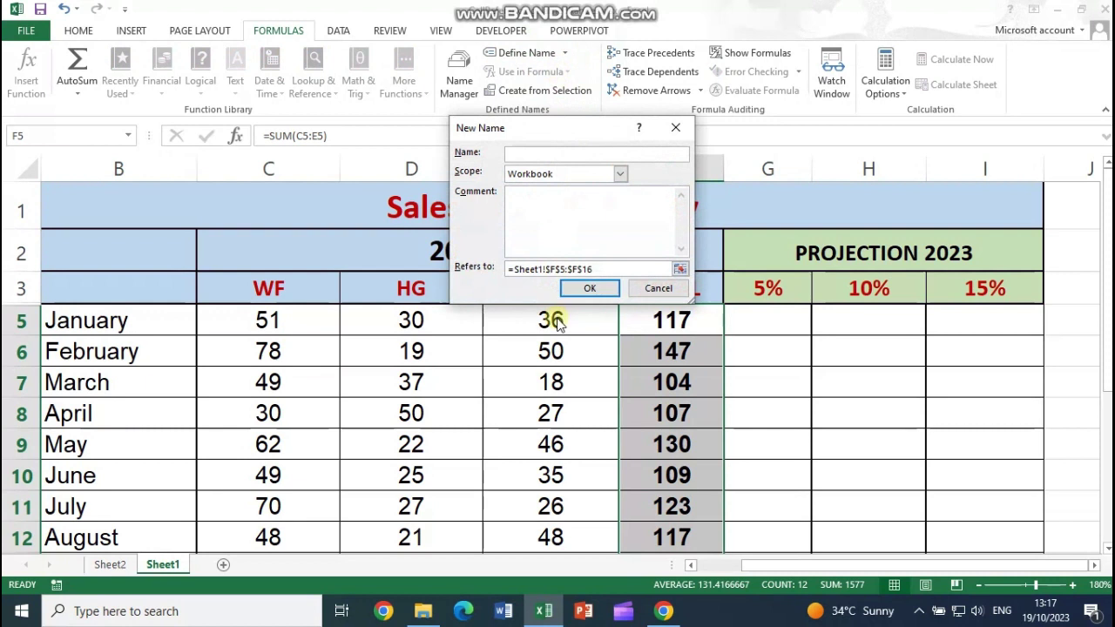
{"action": "left_click_drag", "start_coordinate": [542, 127], "coordinate": [441, 127]}
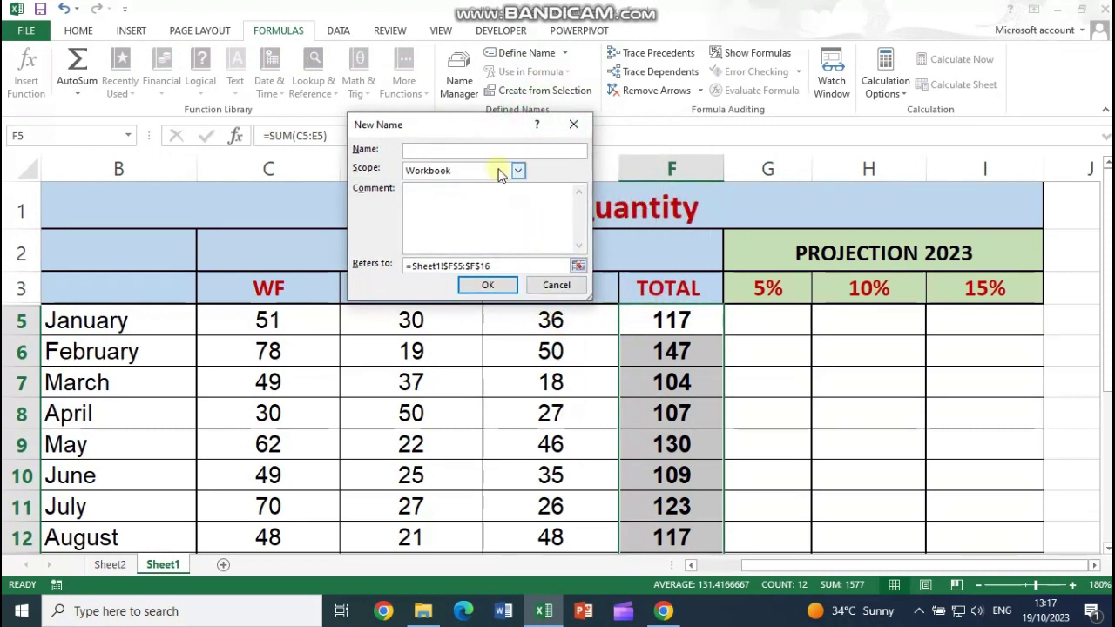
{"action": "left_click_drag", "start_coordinate": [401, 129], "coordinate": [485, 158]}
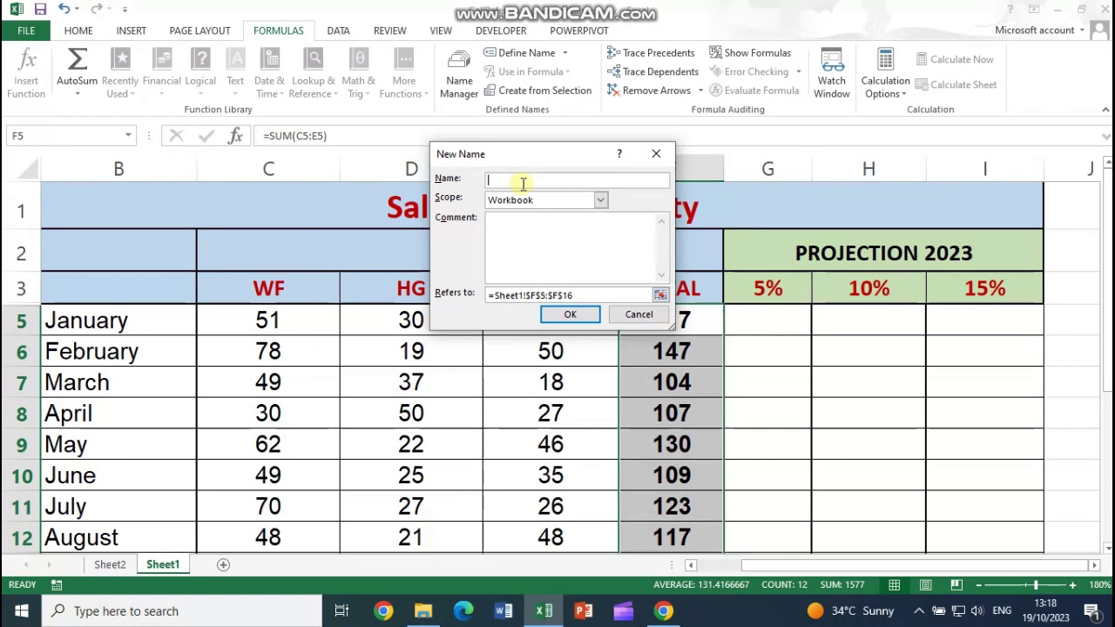
{"action": "type", "text": "TotalSales_2022"}
Step: Try the name with spaces as Total Sales 2022 and with an underscore as Total_Sales2022, and restore TotalSales2022
{"action": "left_click", "coordinate": [538, 180]}
{"action": "left_click", "coordinate": [511, 180]}
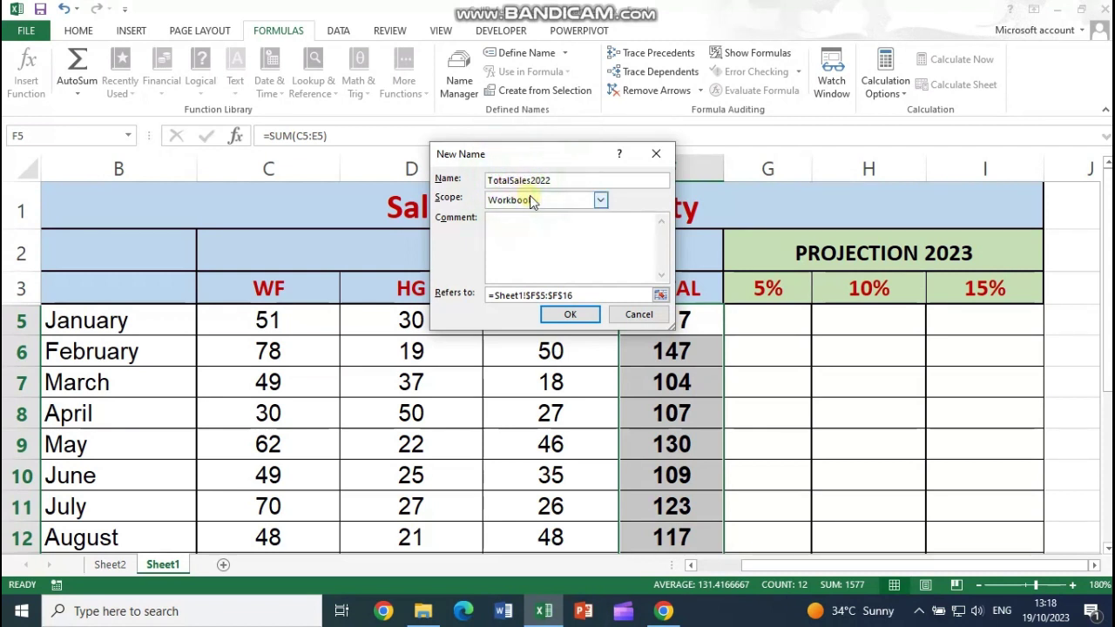
{"action": "left_click", "coordinate": [531, 180]}
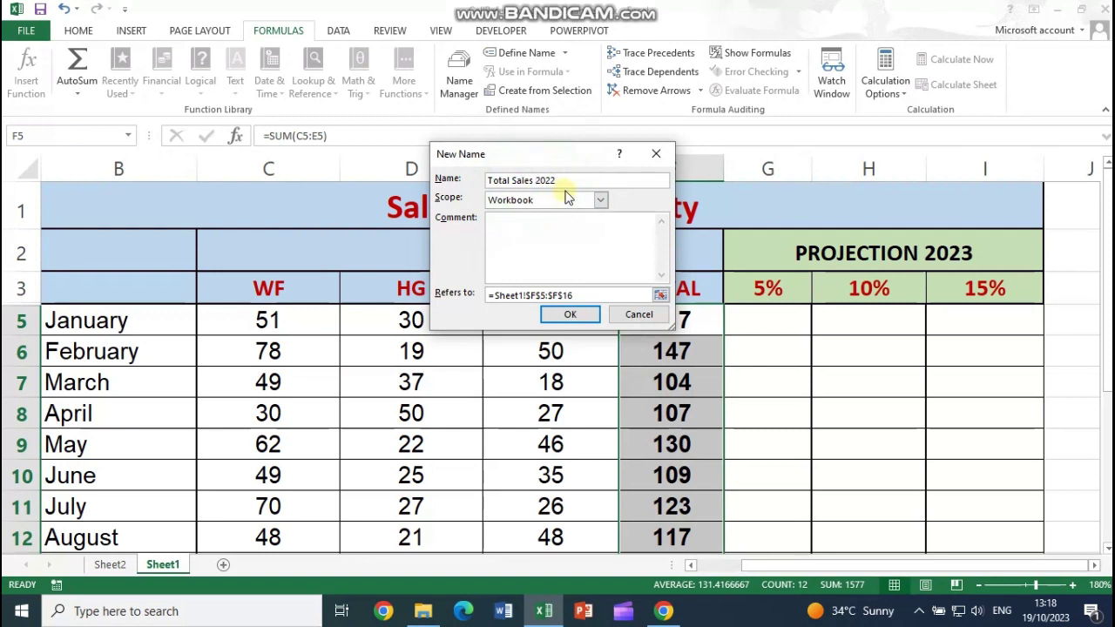
{"action": "left_click", "coordinate": [513, 180]}
{"action": "key", "text": "BackSpace"}
{"action": "type", "text": "_"}
{"action": "left_click", "coordinate": [537, 180]}
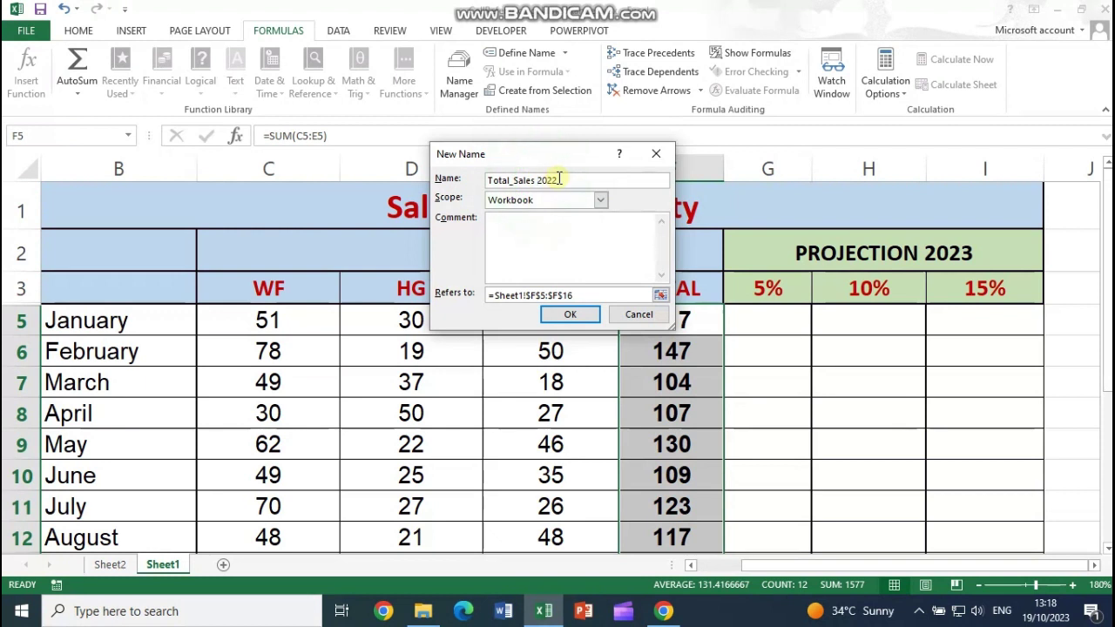
{"action": "type", "text": "_"}
{"action": "key", "text": "BackSpace"}
{"action": "left_click", "coordinate": [513, 180]}
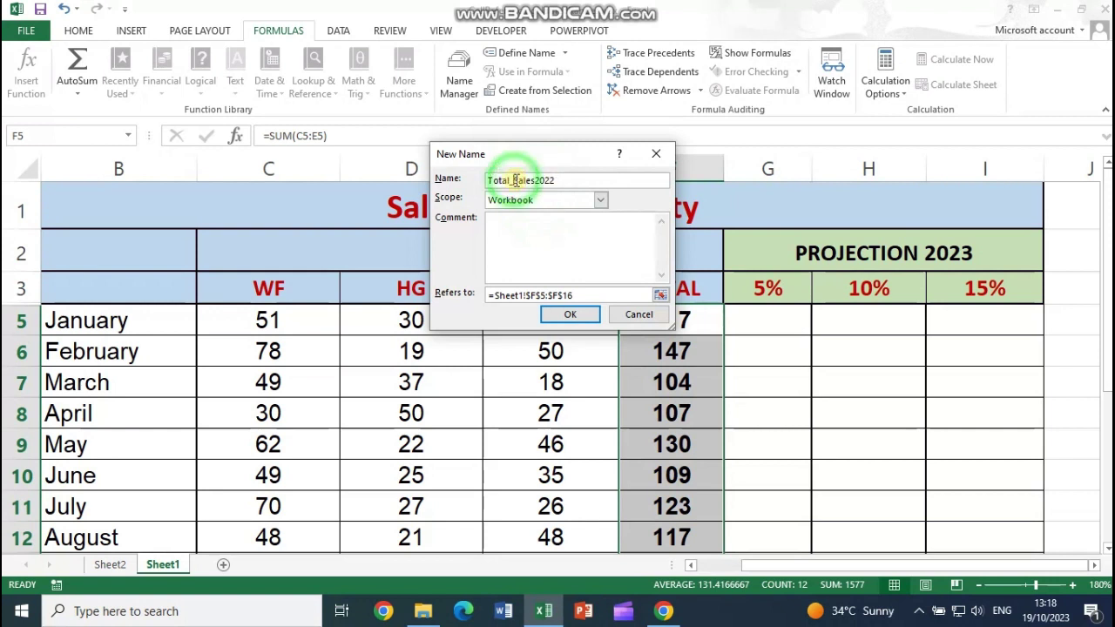
{"action": "key", "text": "BackSpace"}
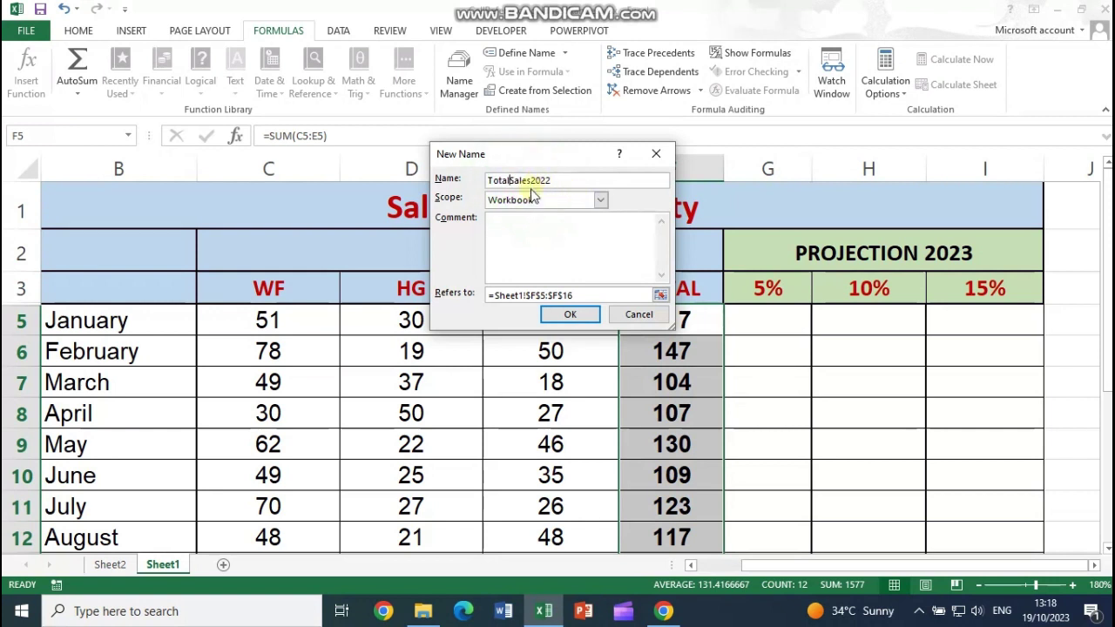
Step: Change the name to TotalSales_2022, keep the reference =Sheet1!$F$5:$F$16 and the Workbook scope, and create the named range
{"action": "left_click", "coordinate": [540, 181]}
{"action": "type", "text": "_"}
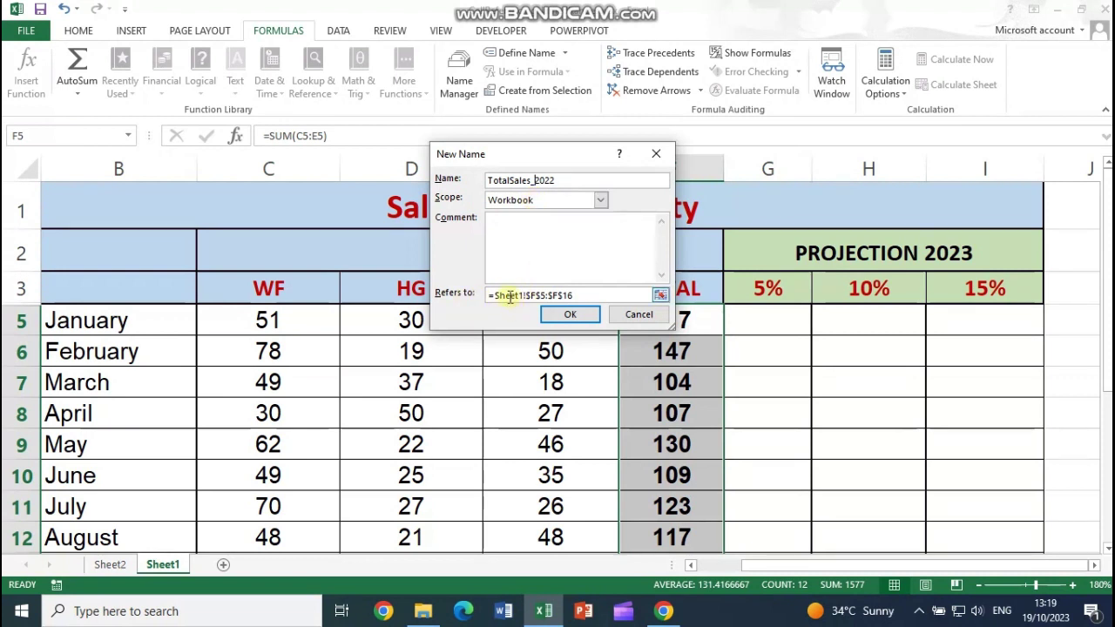
{"action": "left_click", "coordinate": [564, 296]}
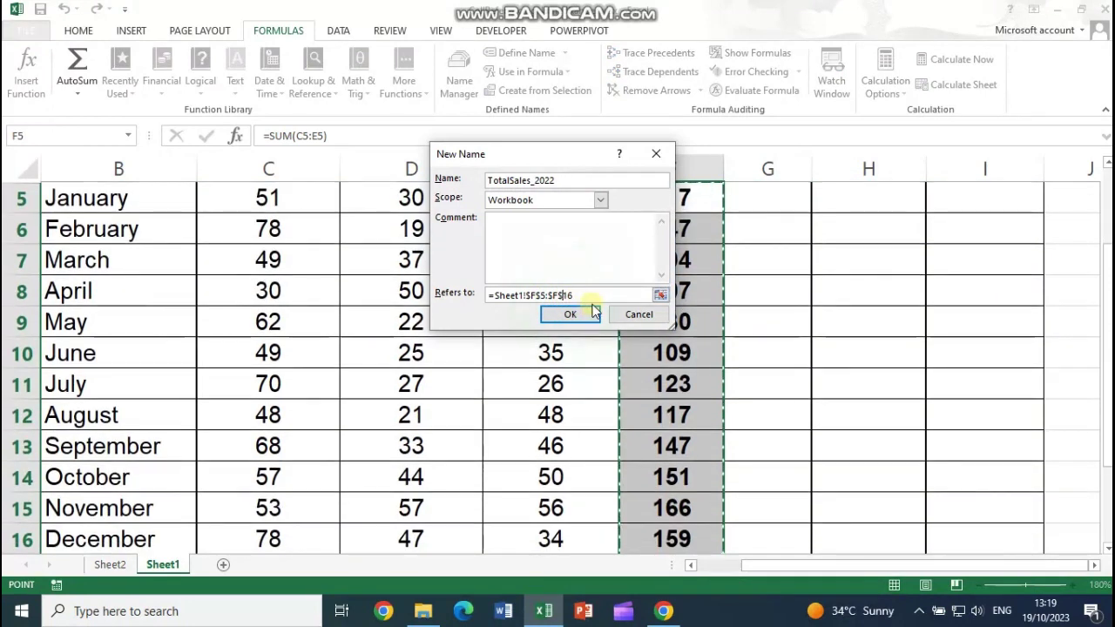
{"action": "key", "text": "BackSpace"}
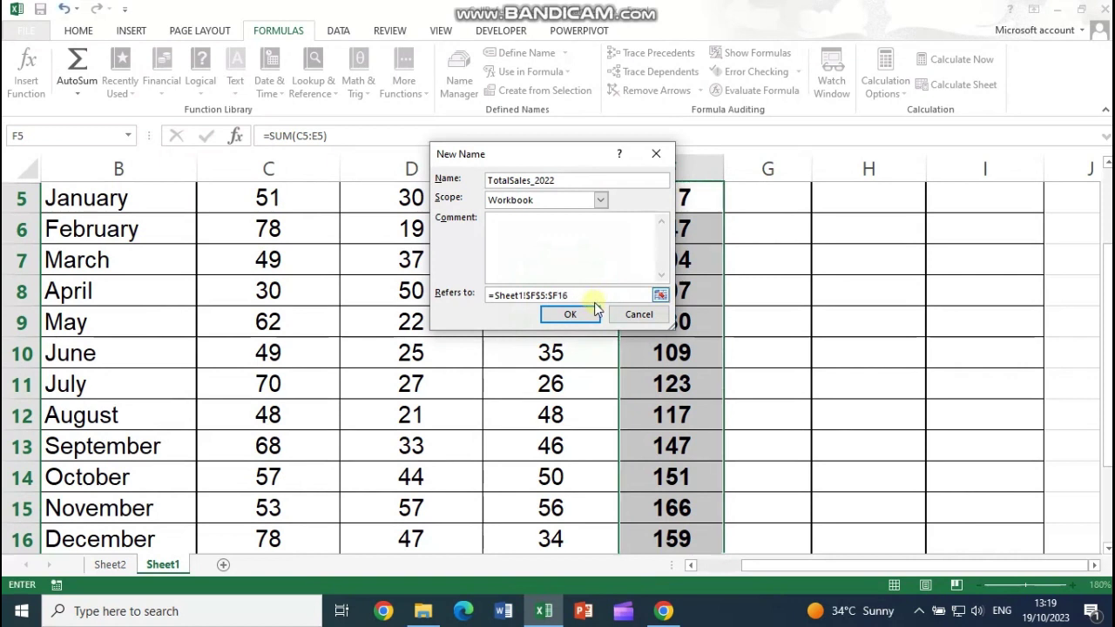
{"action": "type", "text": "$"}
{"action": "left_click_drag", "start_coordinate": [564, 157], "coordinate": [452, 145]}
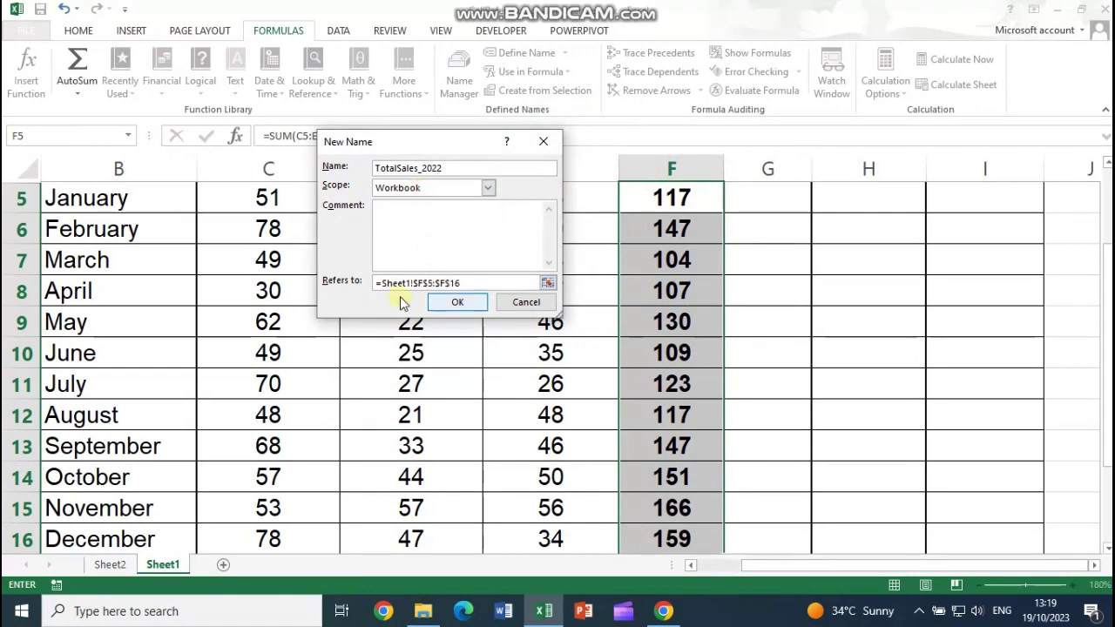
{"action": "scroll", "coordinate": [624, 284], "scroll_direction": "up", "scroll_amount": 1}
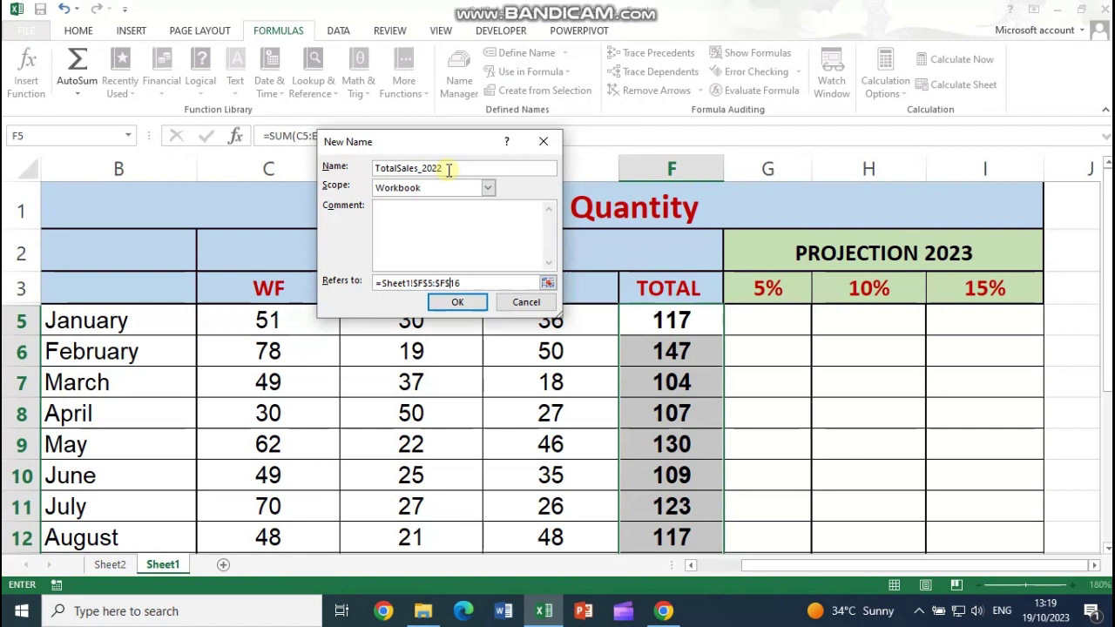
{"action": "left_click", "coordinate": [455, 191]}
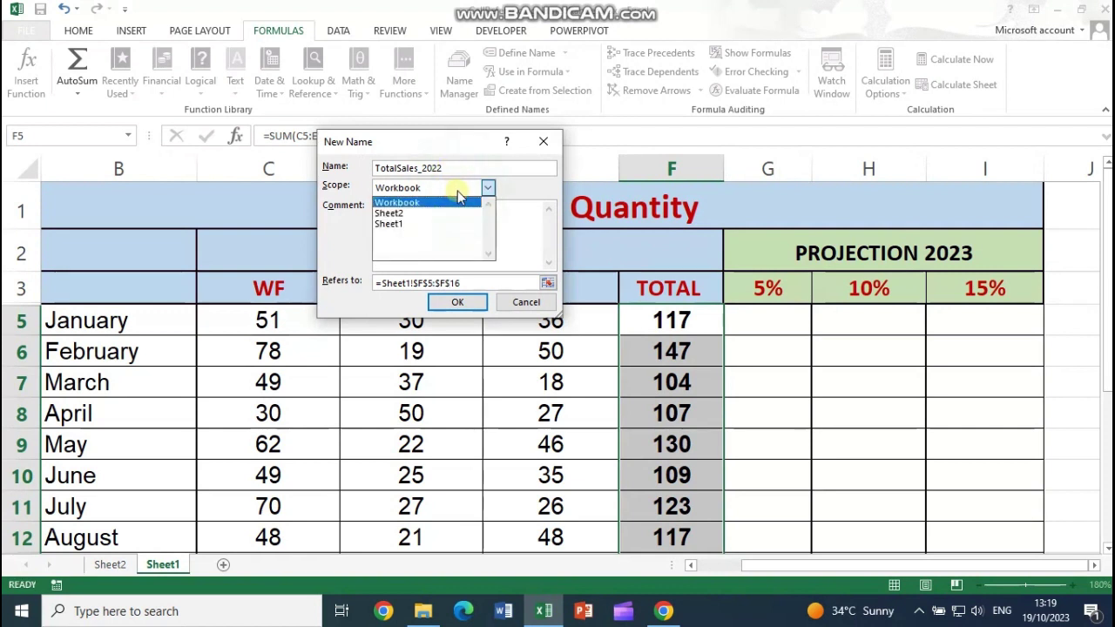
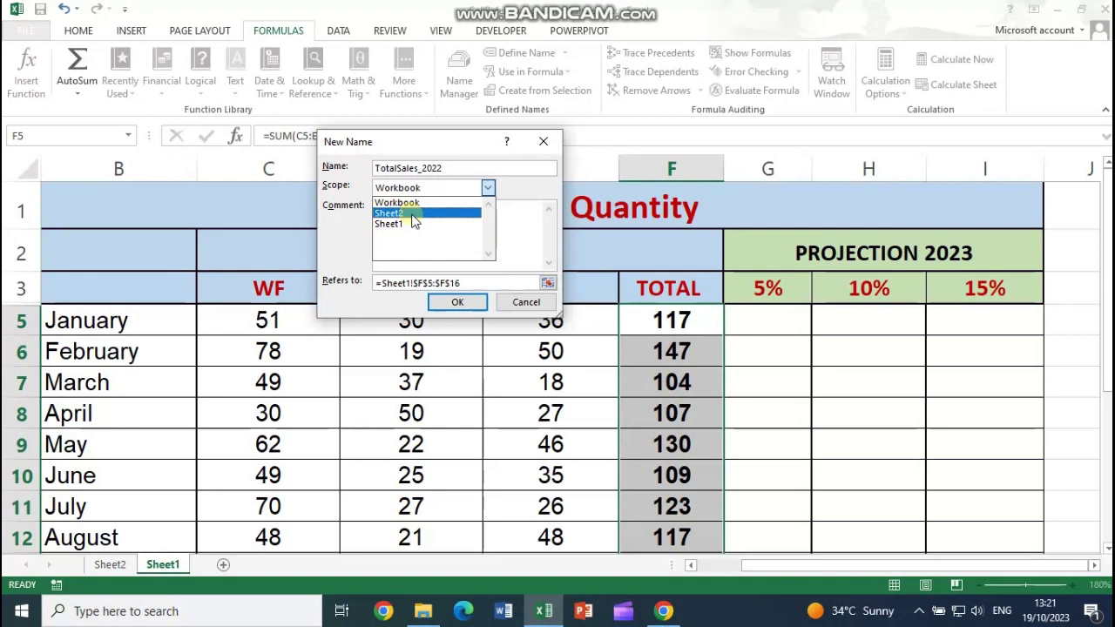
{"action": "left_click", "coordinate": [419, 203]}
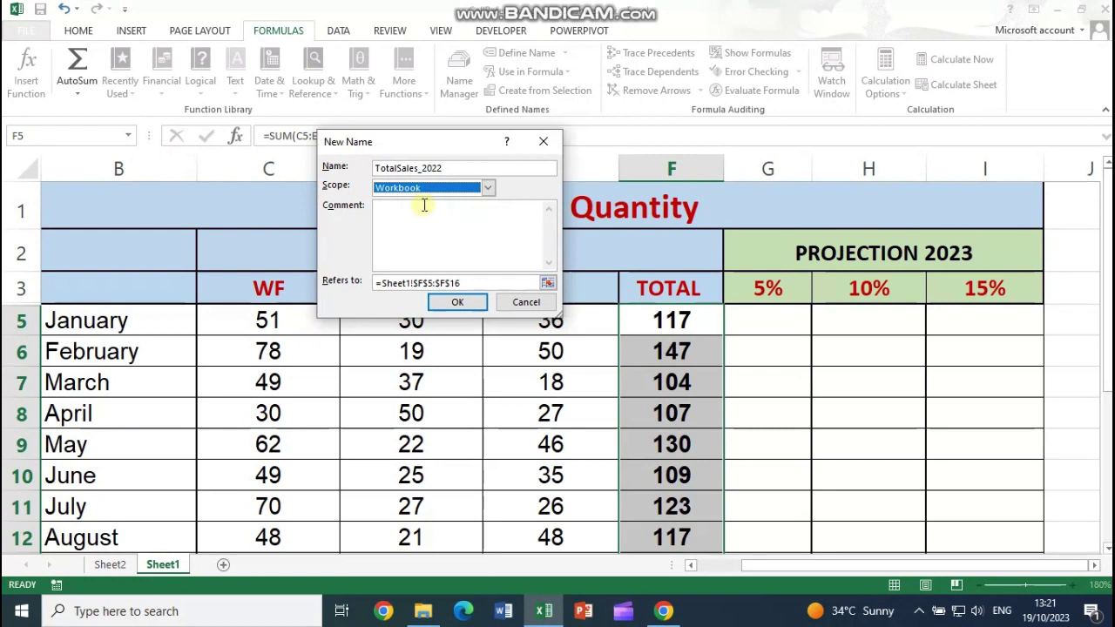
{"action": "left_click", "coordinate": [459, 302]}
Step: Define the name Prjection_2023 with Workbook scope for the projection percentages in G3:I3
{"action": "left_click_drag", "start_coordinate": [761, 293], "coordinate": [949, 288]}
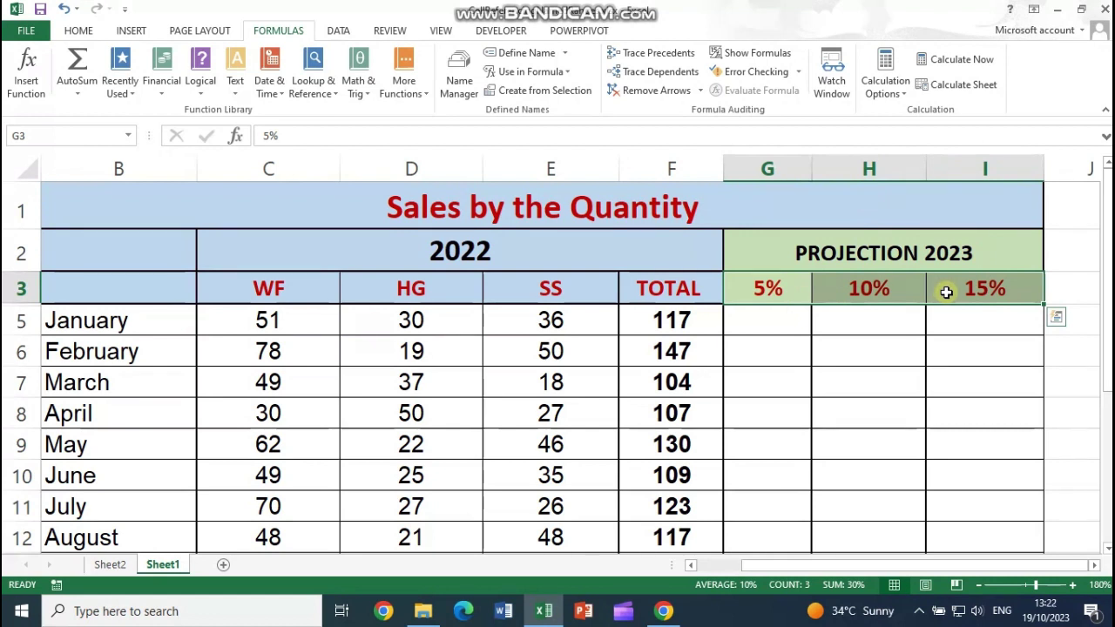
{"action": "left_click_drag", "start_coordinate": [775, 289], "coordinate": [959, 287]}
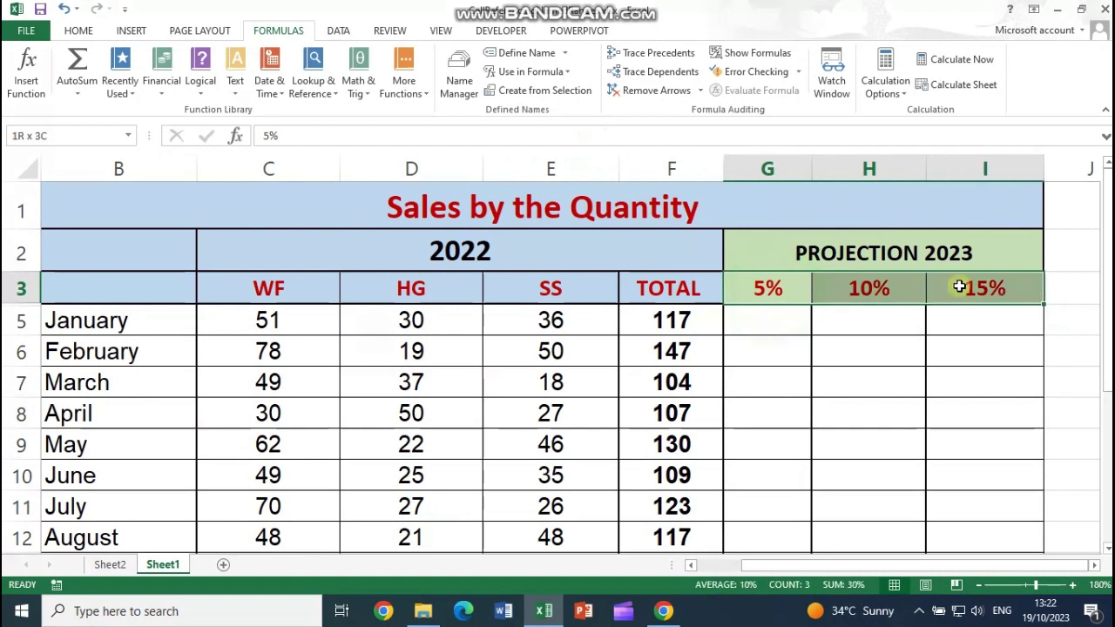
{"action": "left_click", "coordinate": [499, 53]}
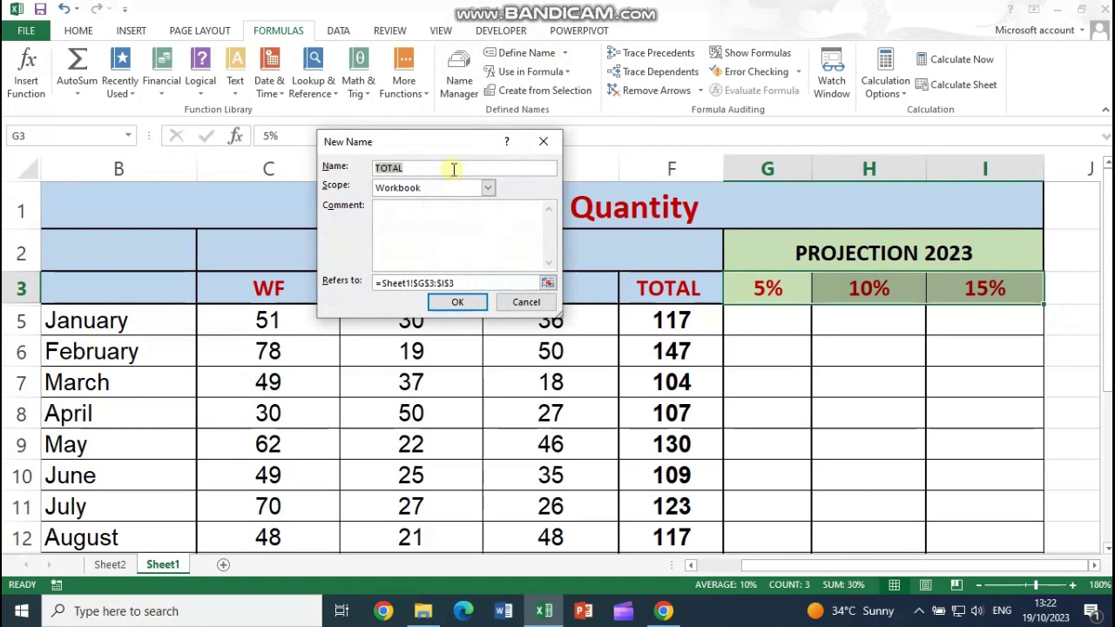
{"action": "type", "text": "Prjection_2023"}
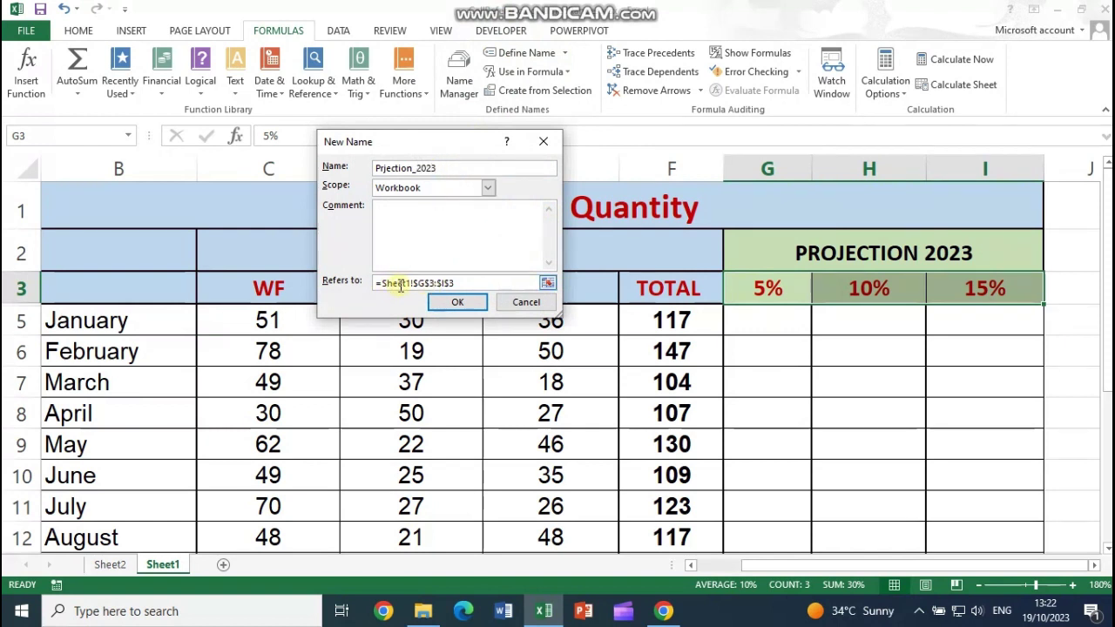
{"action": "left_click", "coordinate": [456, 302]}
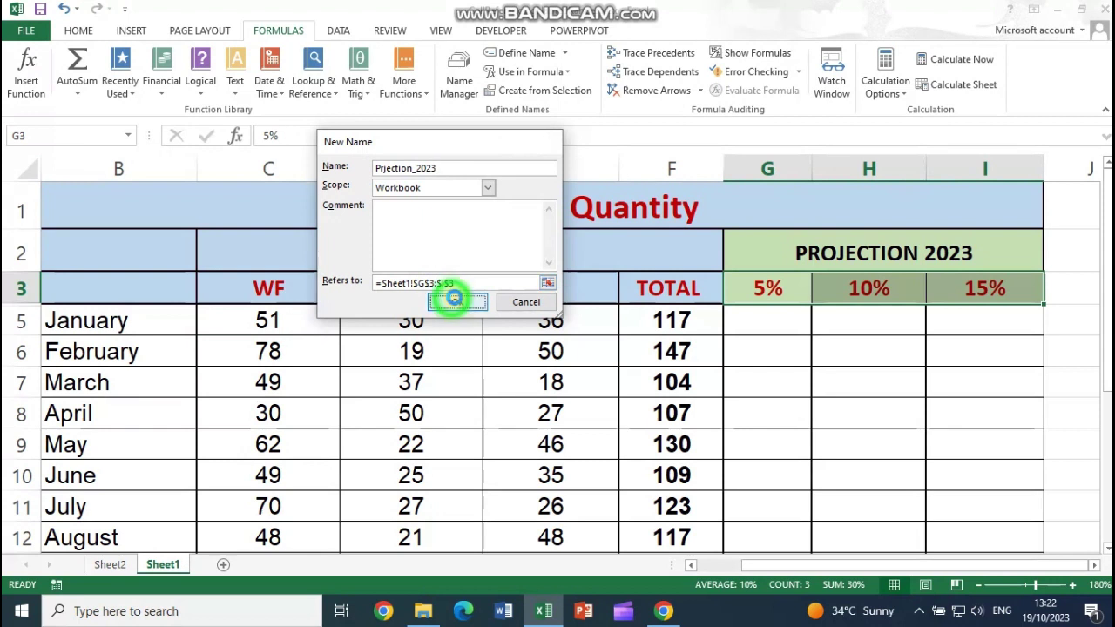
Step: Begin the January 5% projection formula in G5 with the named range TotalSales_2022
{"action": "left_click", "coordinate": [763, 317]}
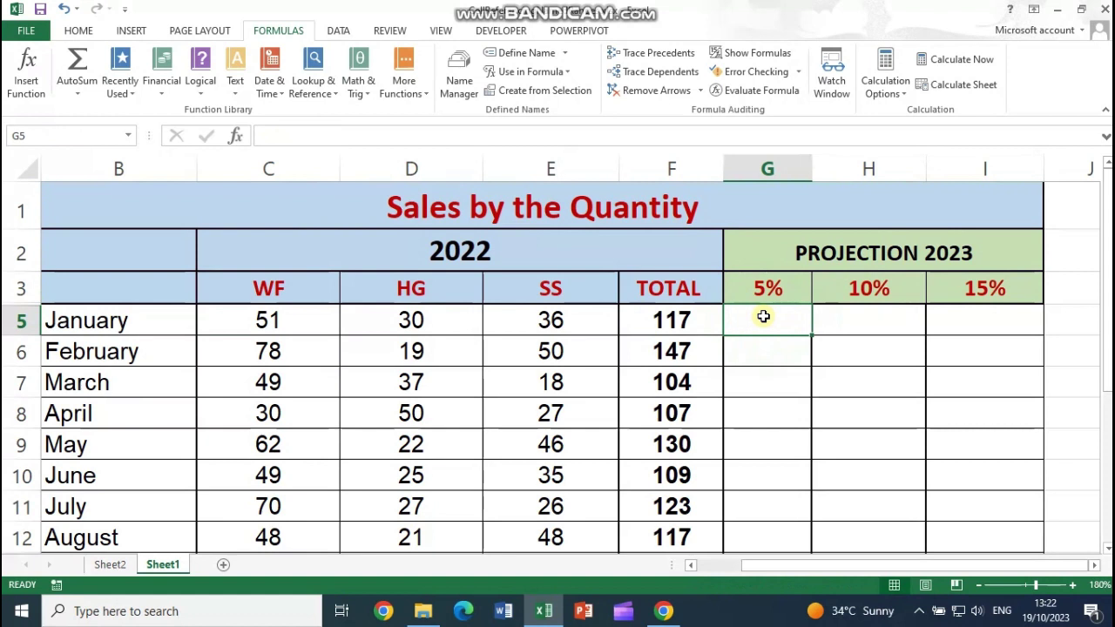
{"action": "type", "text": "="}
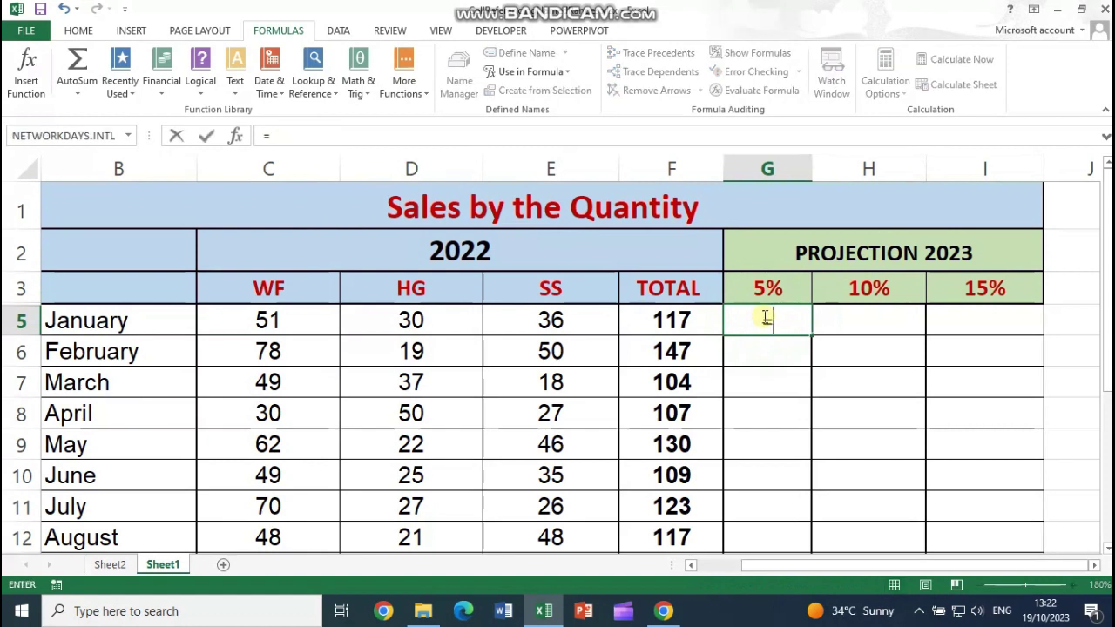
{"action": "left_click", "coordinate": [701, 316]}
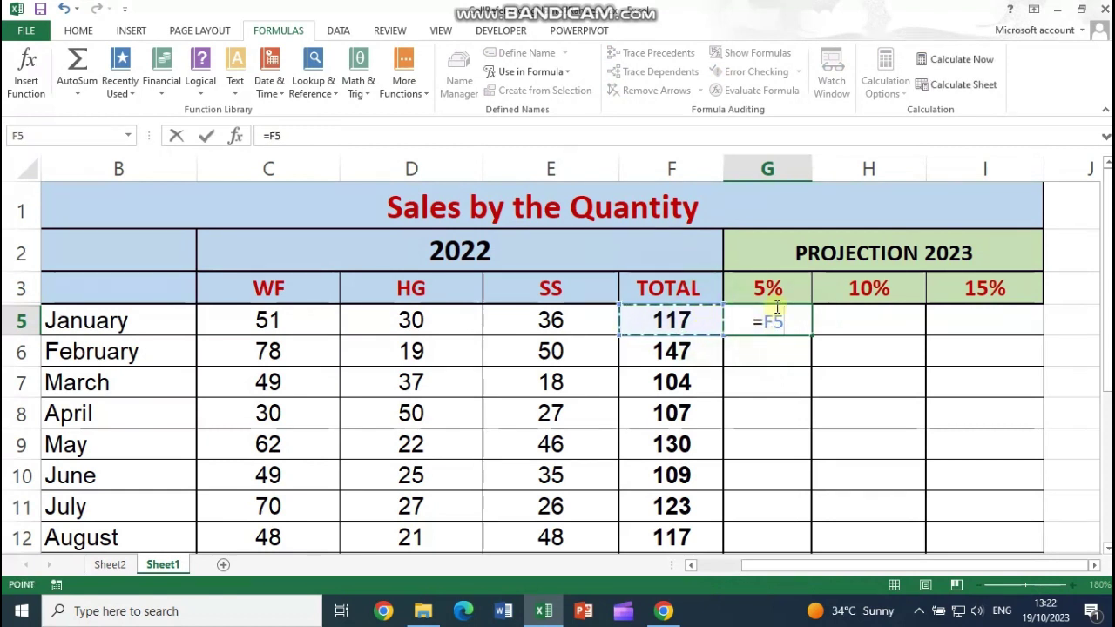
{"action": "key", "text": "BackSpace"}
{"action": "key", "text": "BackSpace"}
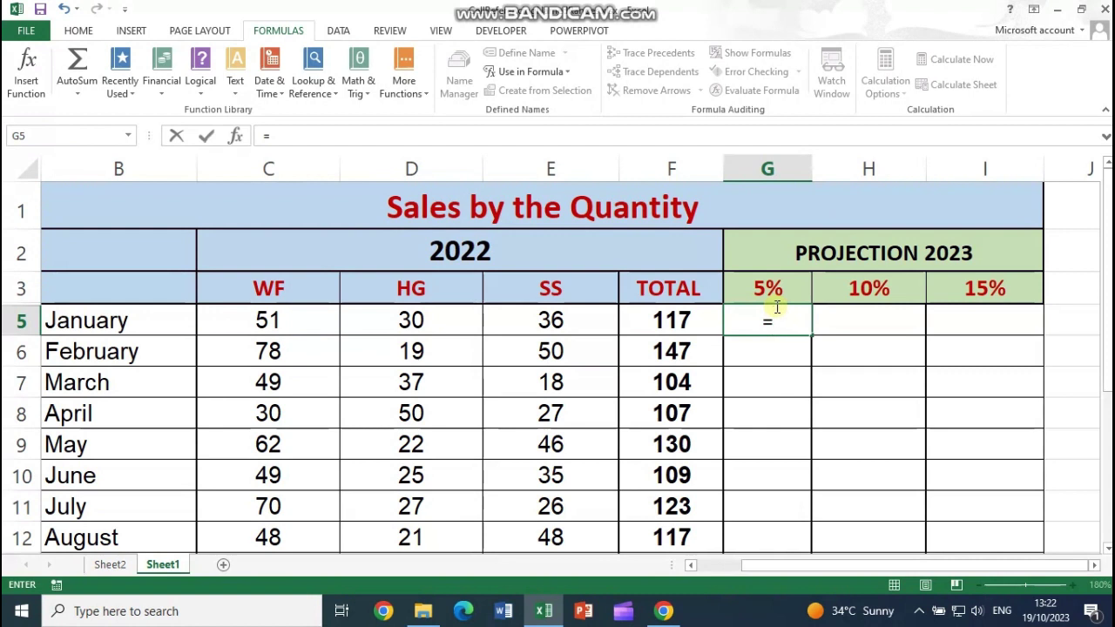
{"action": "type", "text": "T"}
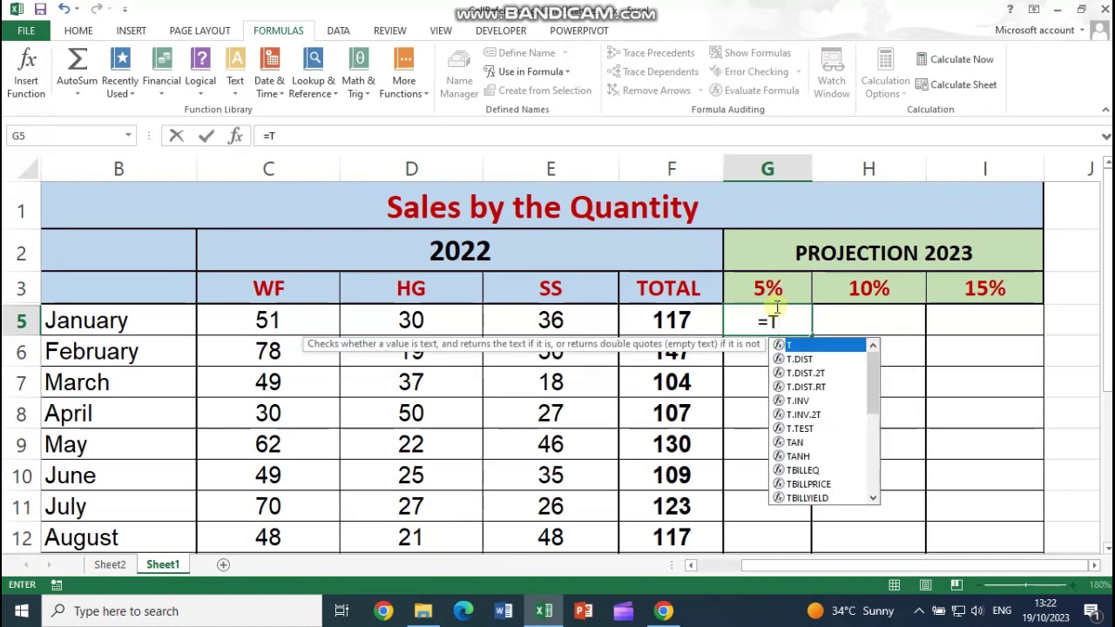
{"action": "type", "text": "o"}
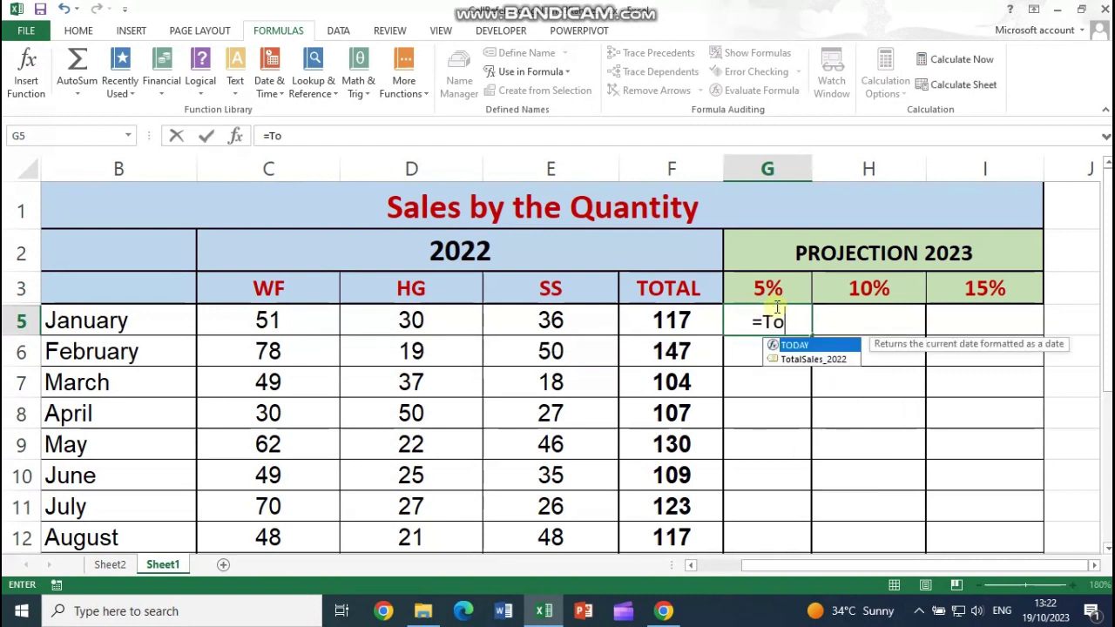
{"action": "left_click", "coordinate": [776, 361]}
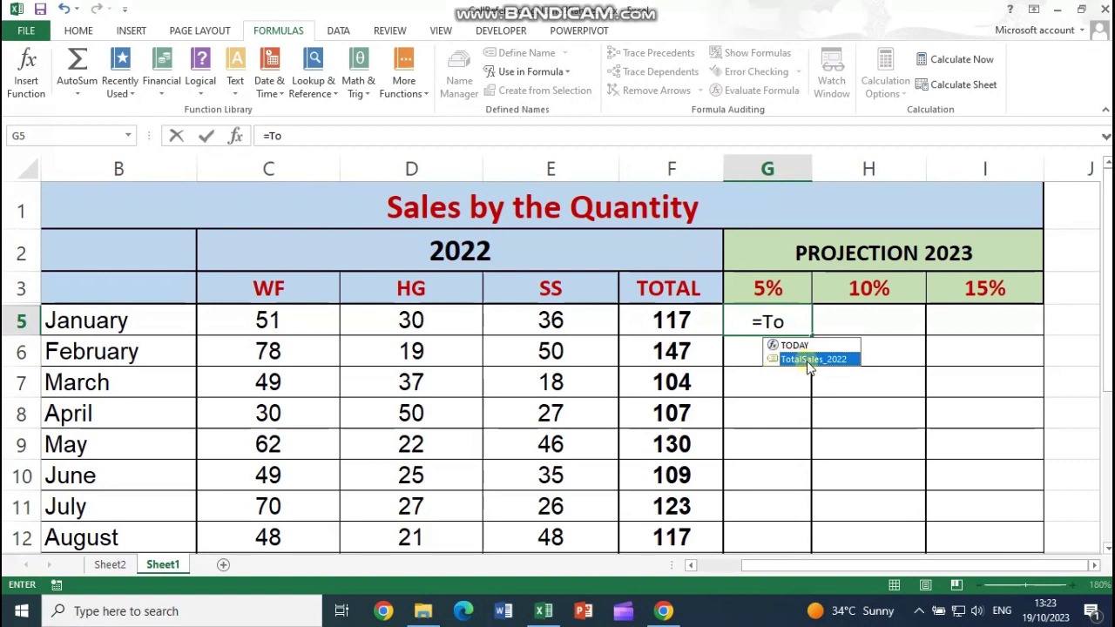
{"action": "double_click", "coordinate": [808, 364]}
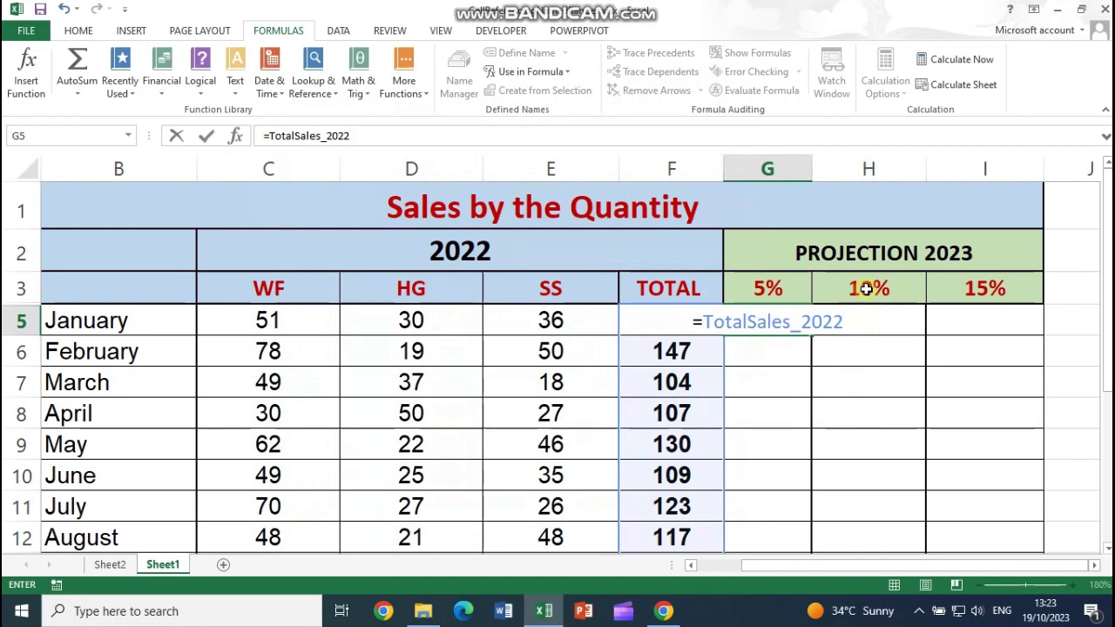
Step: Complete the G5 formula as =TotalSales_2022+(TotalSales_2022*Prjection_2023) and enter it
{"action": "type", "text": "+("}
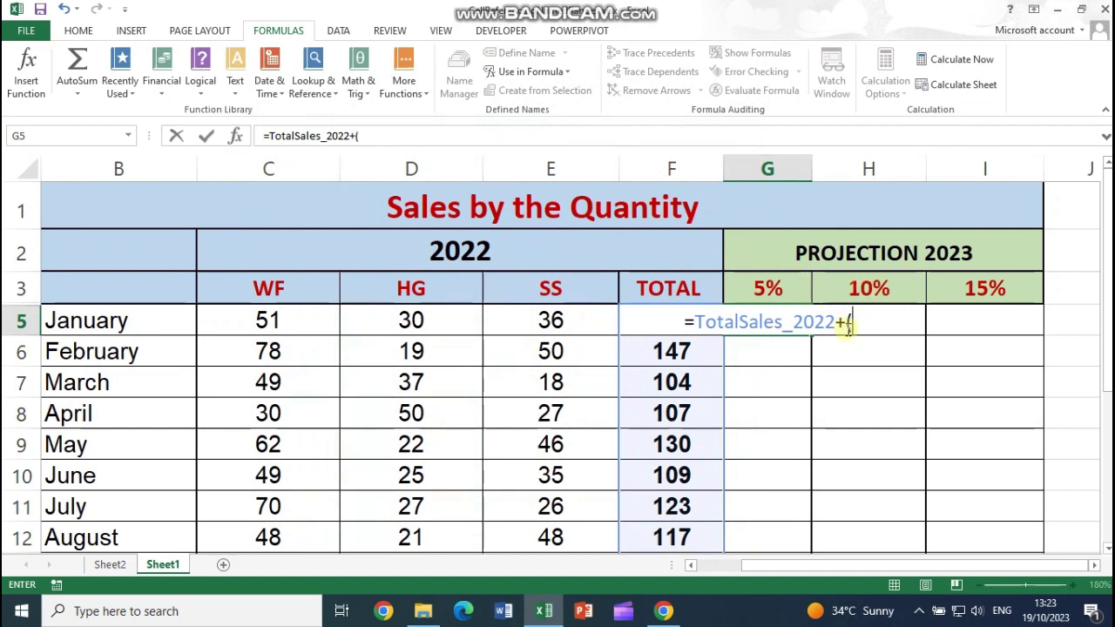
{"action": "type", "text": "tota"}
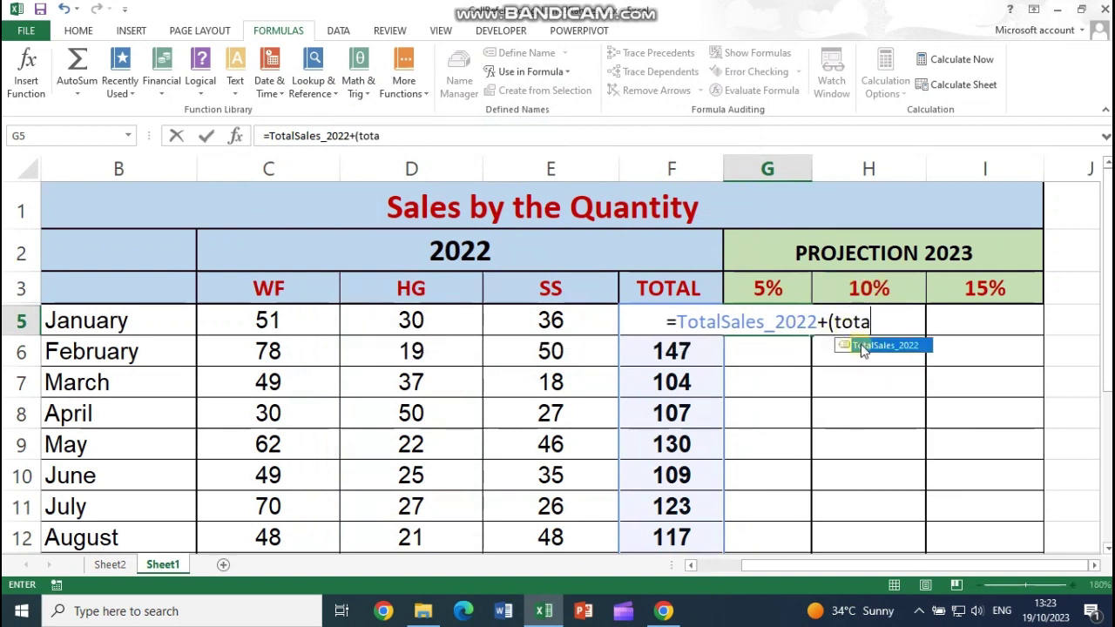
{"action": "double_click", "coordinate": [862, 348]}
{"action": "type", "text": "*"}
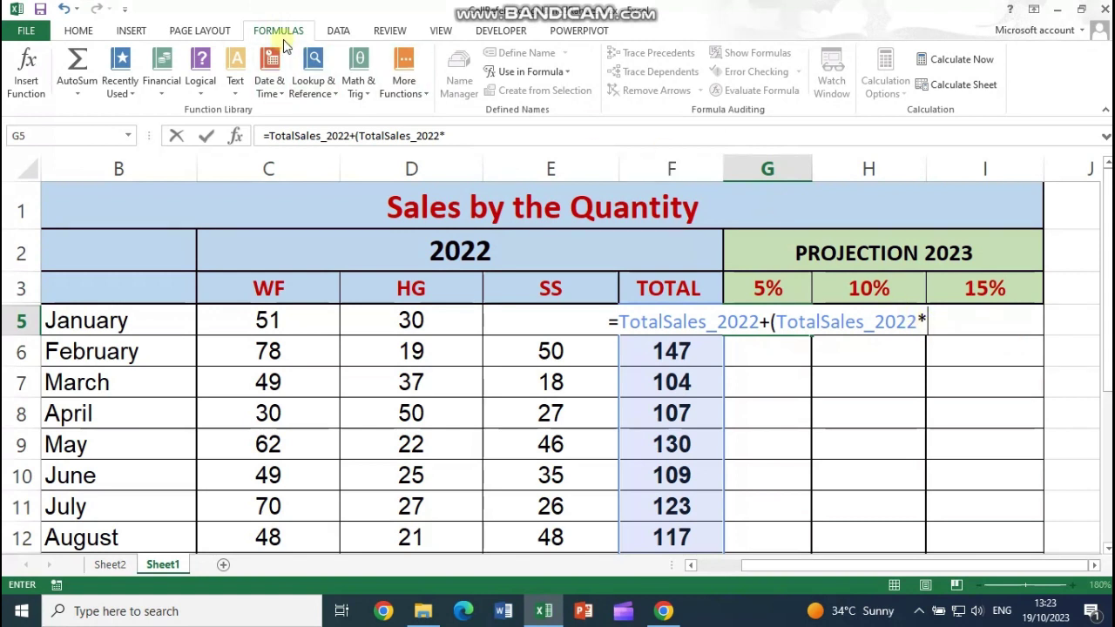
{"action": "left_click", "coordinate": [570, 75]}
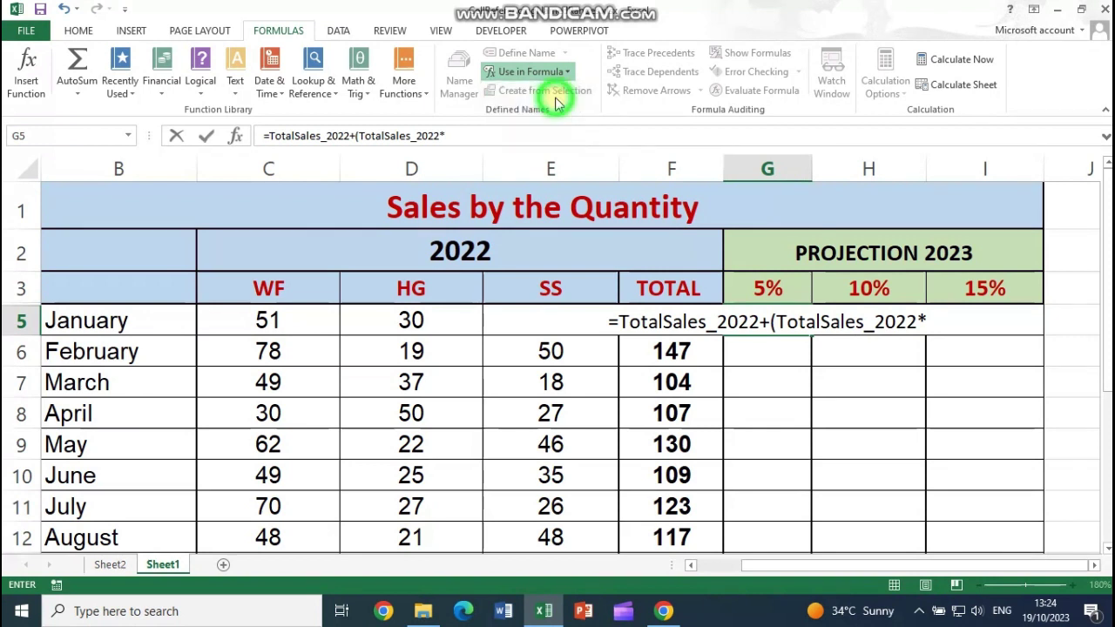
{"action": "left_click", "coordinate": [554, 93]}
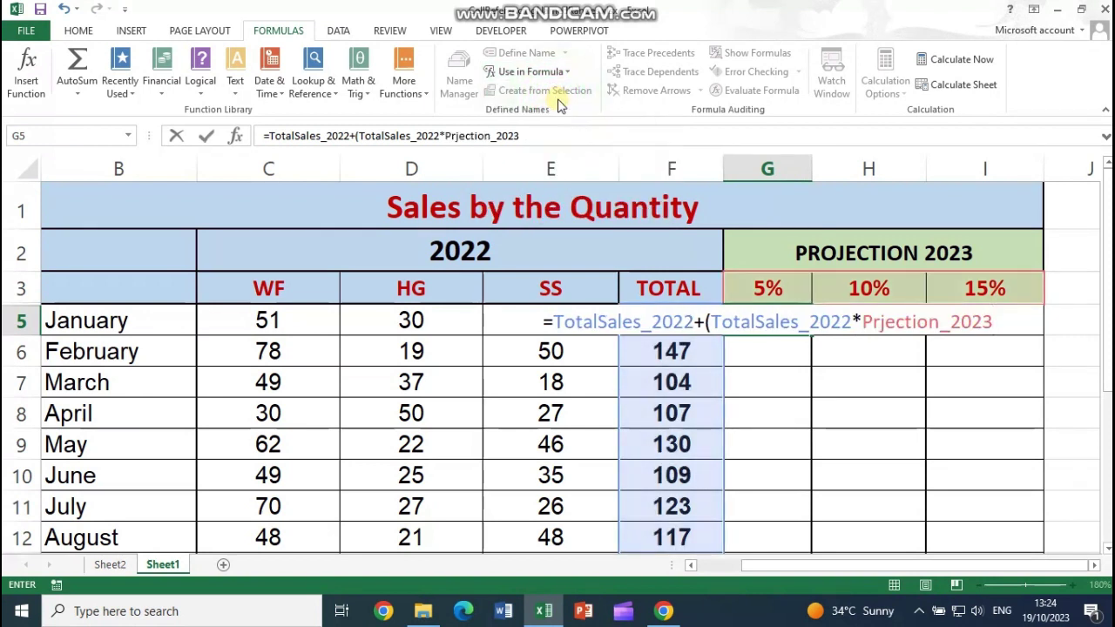
{"action": "type", "text": ")"}
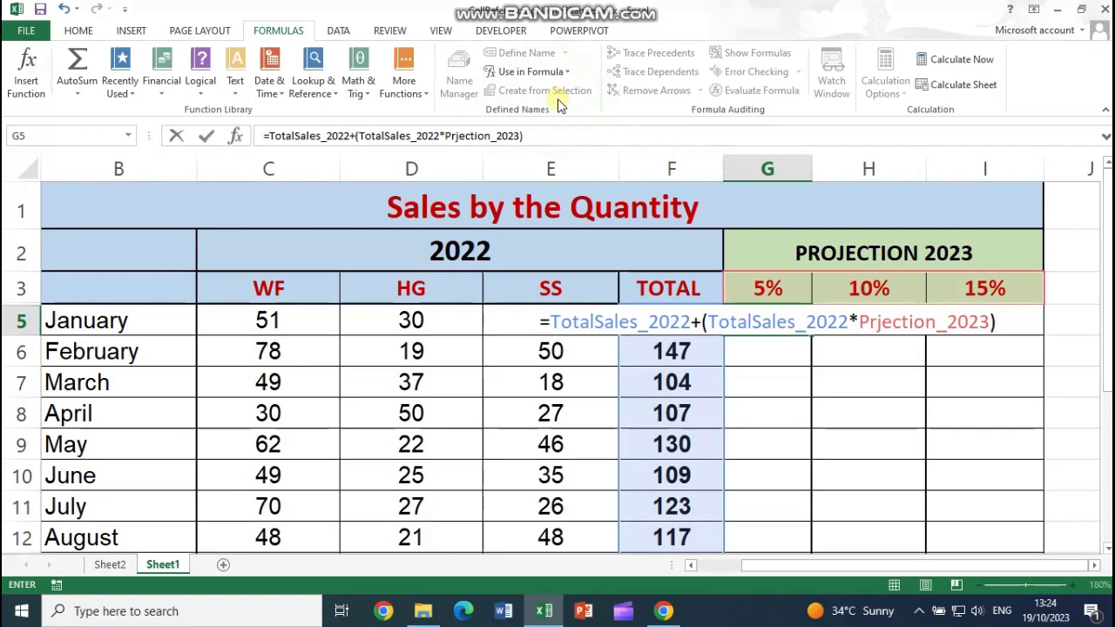
{"action": "key", "text": "Return"}
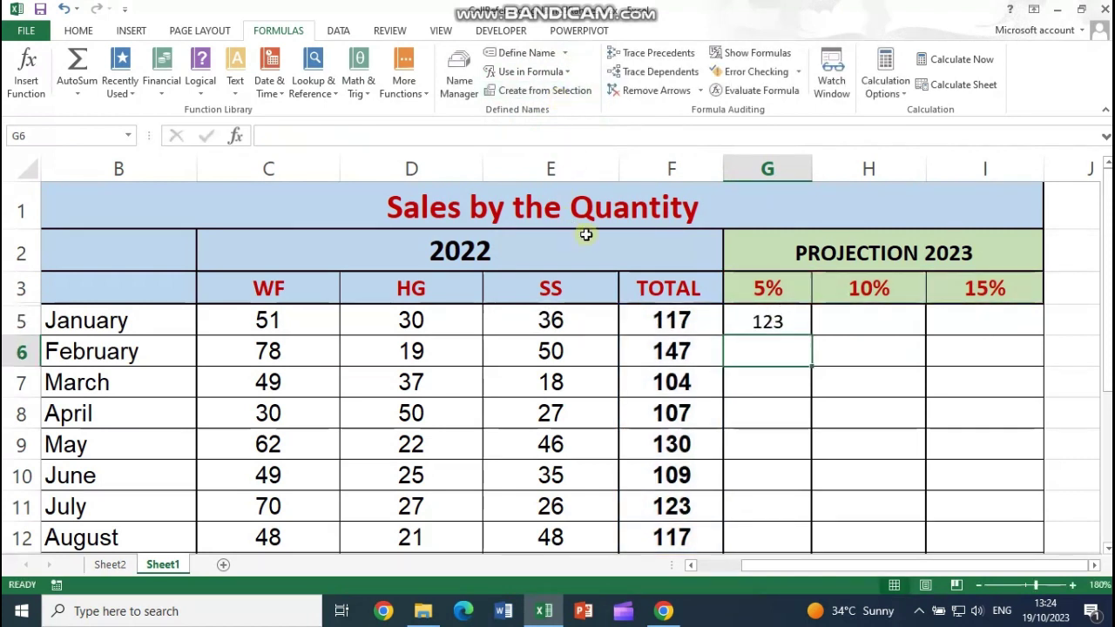
Step: Fill the G5 formula across to I5 and down through all months to December
{"action": "left_click", "coordinate": [767, 320]}
{"action": "left_click_drag", "start_coordinate": [811, 336], "coordinate": [1036, 336]}
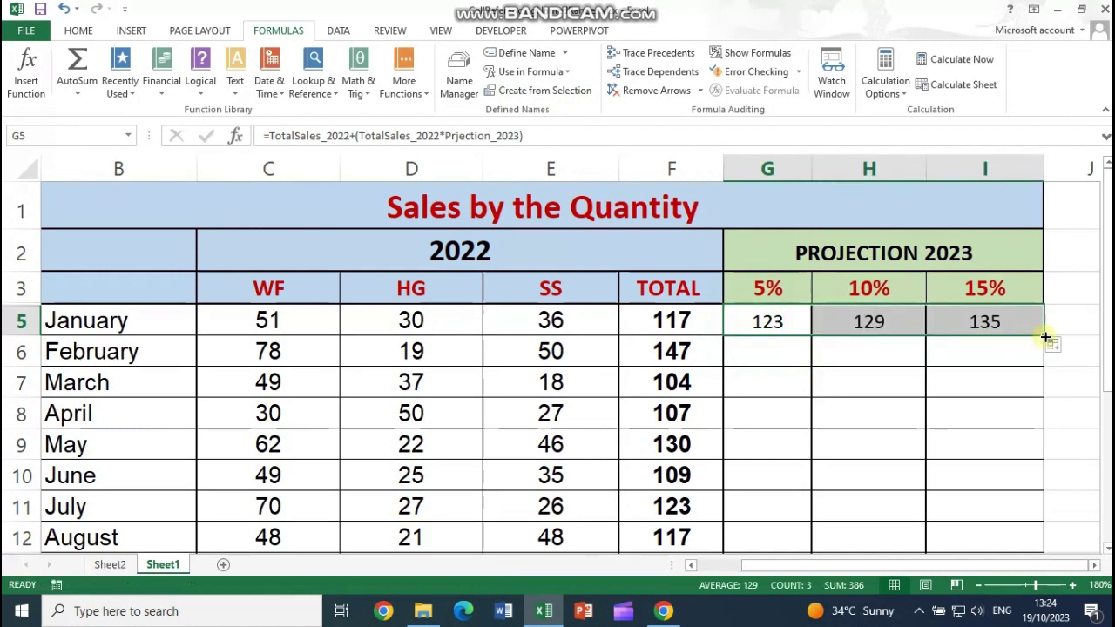
{"action": "double_click", "coordinate": [1043, 336]}
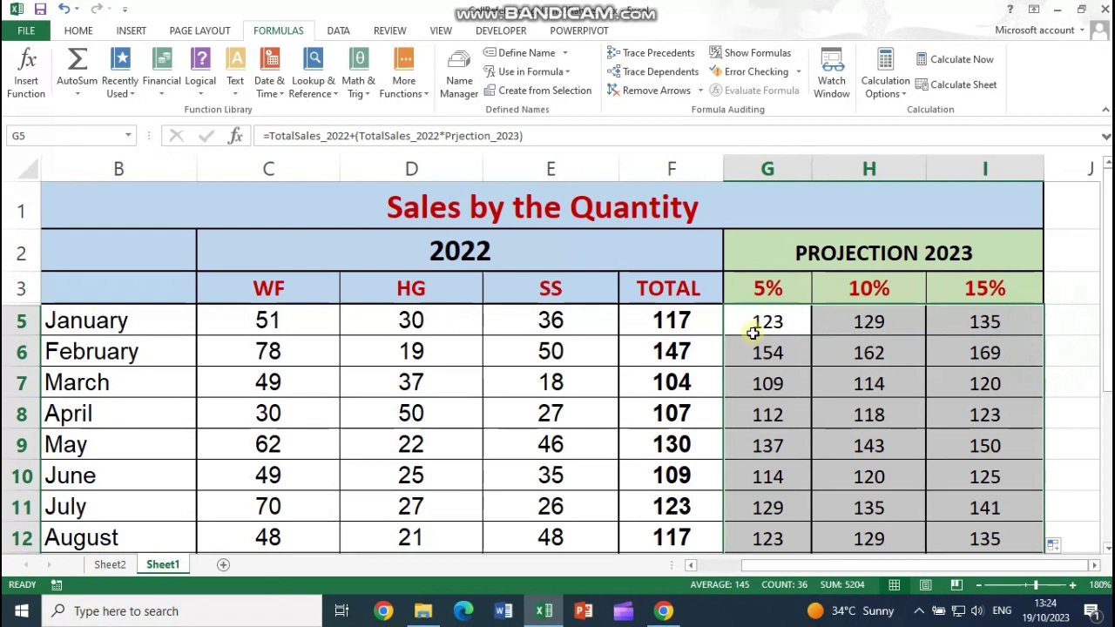
{"action": "left_click_drag", "start_coordinate": [754, 326], "coordinate": [767, 352]}
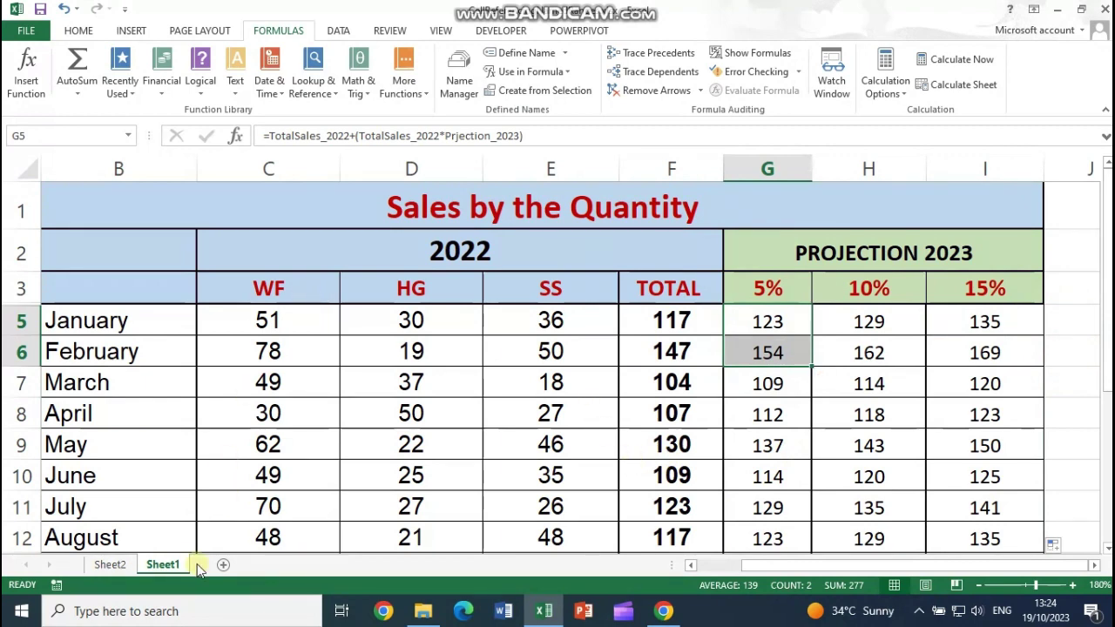
{"action": "right_click", "coordinate": [163, 564]}
{"action": "left_click", "coordinate": [428, 391]}
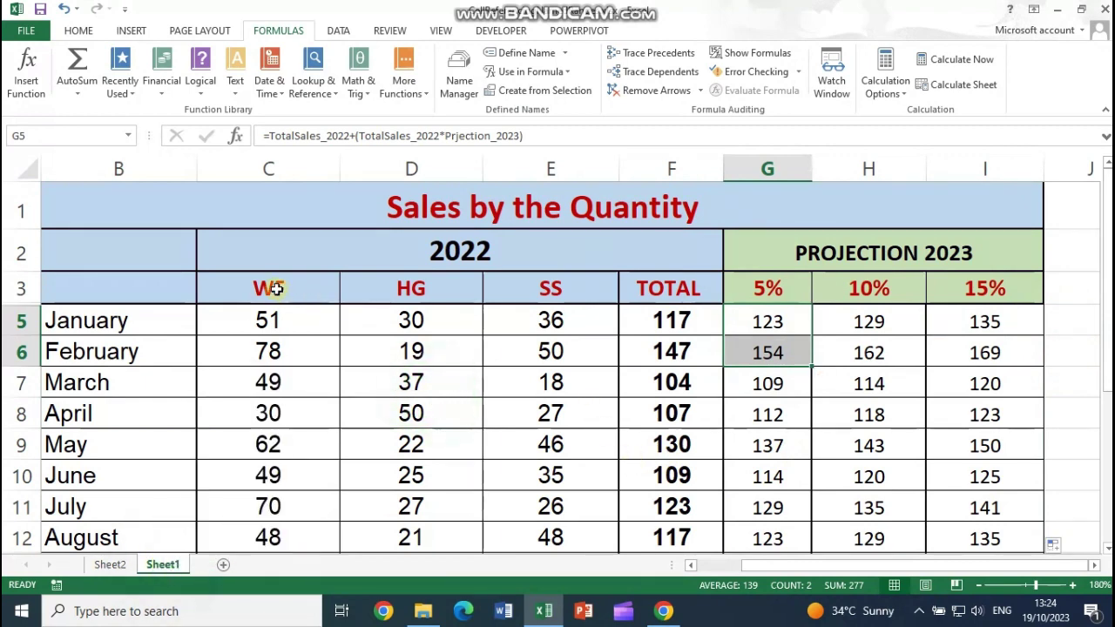
Step: Copy the 2022 sales table B3:F16 from Sheet1 and paste it at A1 of a new worksheet
{"action": "left_click_drag", "start_coordinate": [128, 290], "coordinate": [684, 486]}
{"action": "key", "text": "ctrl+c"}
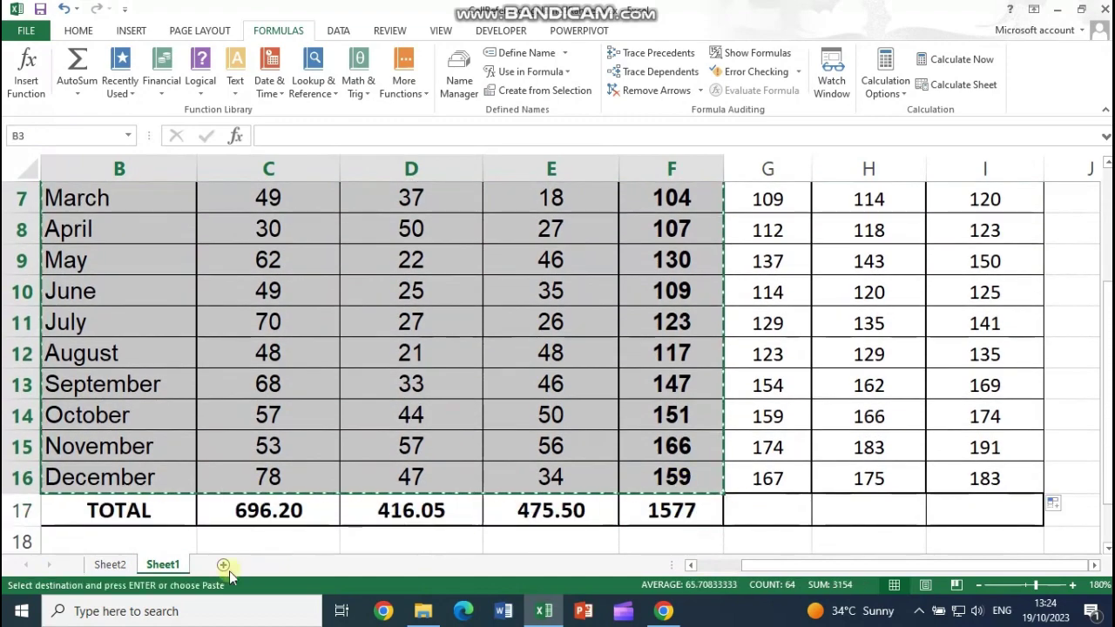
{"action": "left_click", "coordinate": [222, 565]}
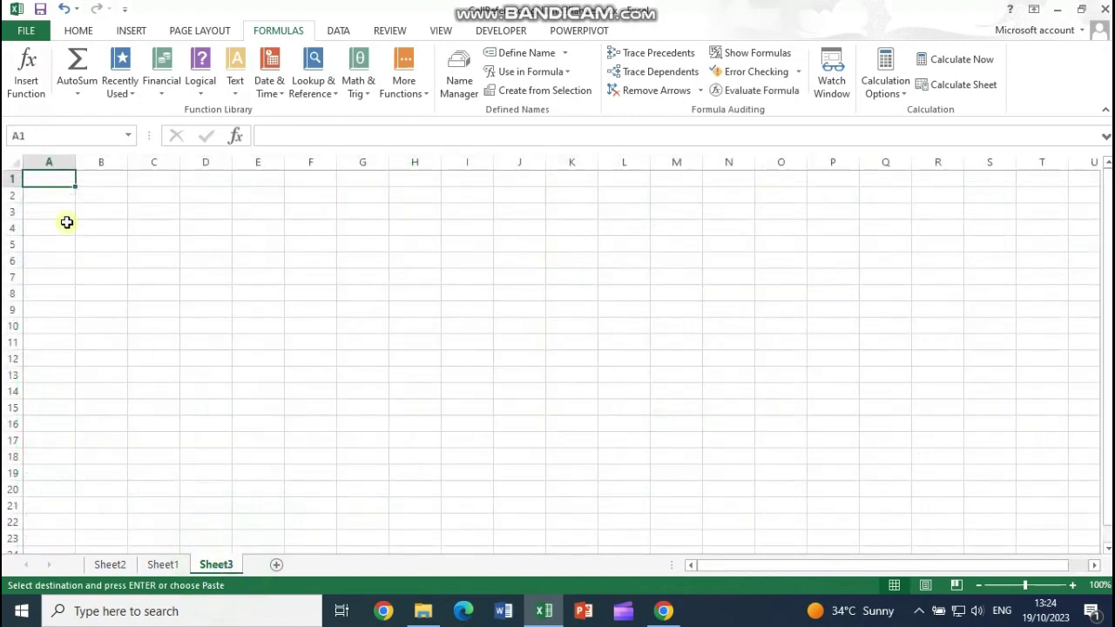
{"action": "key", "text": "ctrl+v"}
Step: Autofit the widths of columns A and E to the pasted table's contents
{"action": "double_click", "coordinate": [75, 162]}
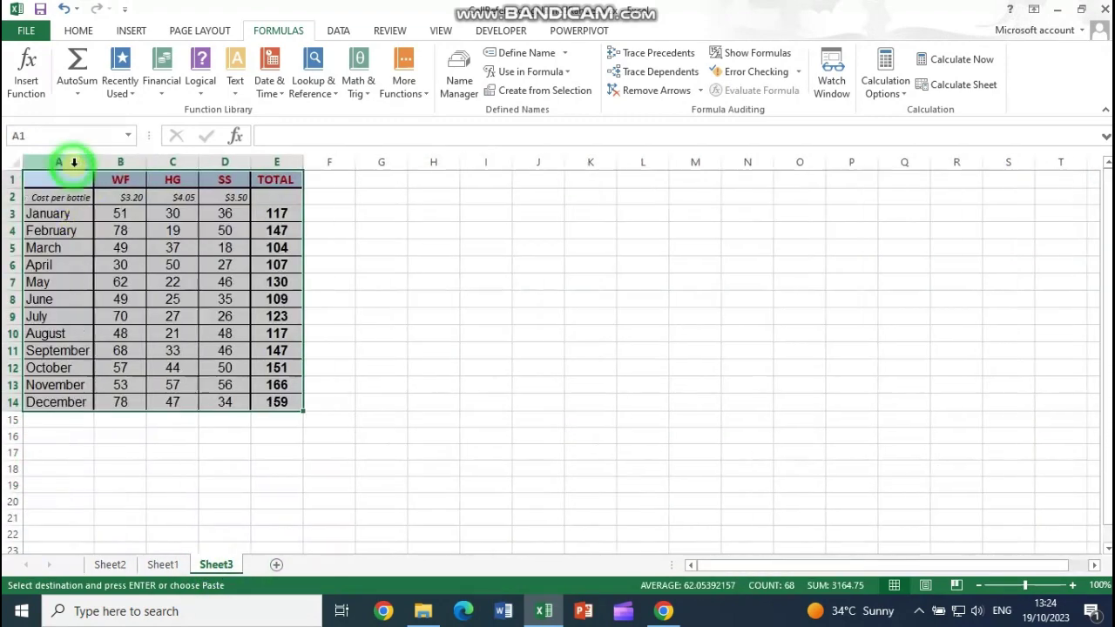
{"action": "double_click", "coordinate": [302, 162]}
{"action": "left_click", "coordinate": [311, 195]}
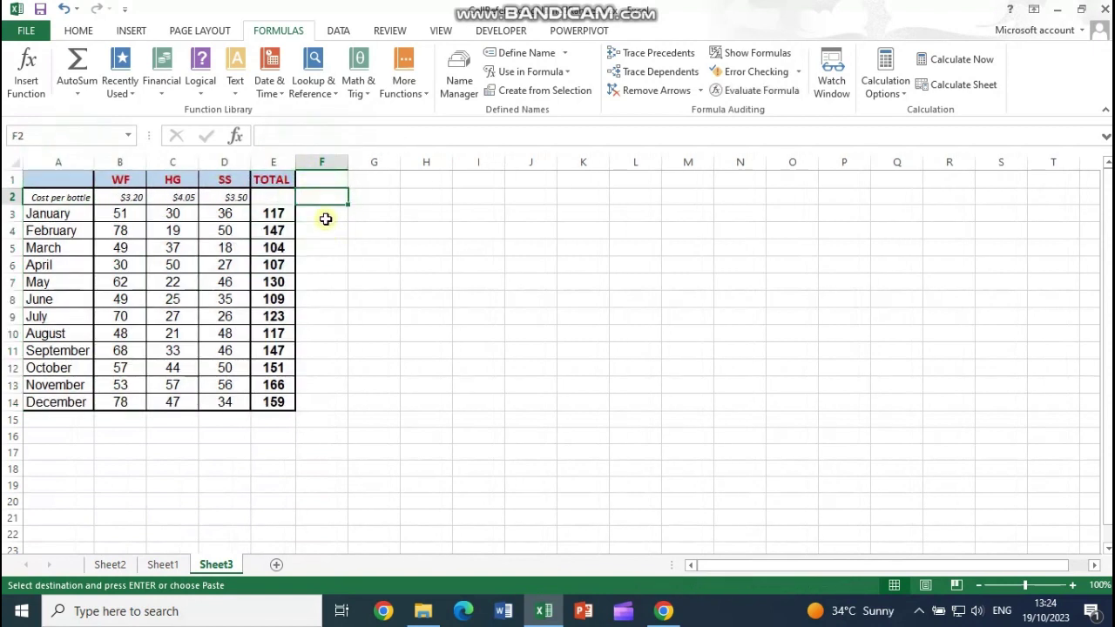
{"action": "left_click", "coordinate": [322, 216]}
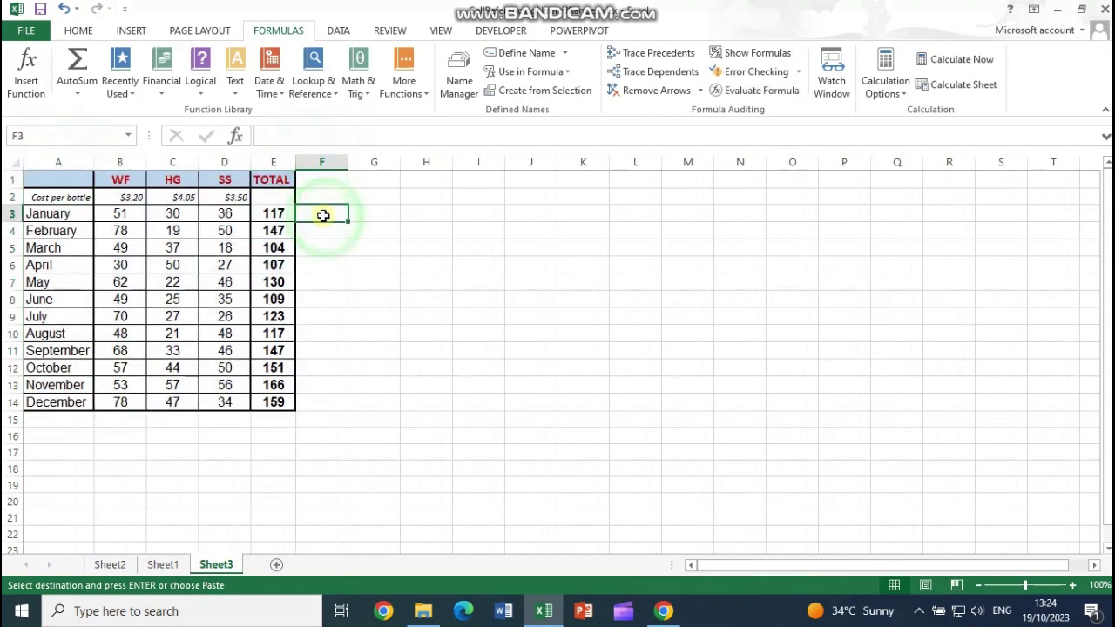
Step: Copy the formatting of the January cell A3 onto the Cost per bottle row, A2:E2
{"action": "left_click", "coordinate": [75, 213]}
{"action": "left_click", "coordinate": [79, 30]}
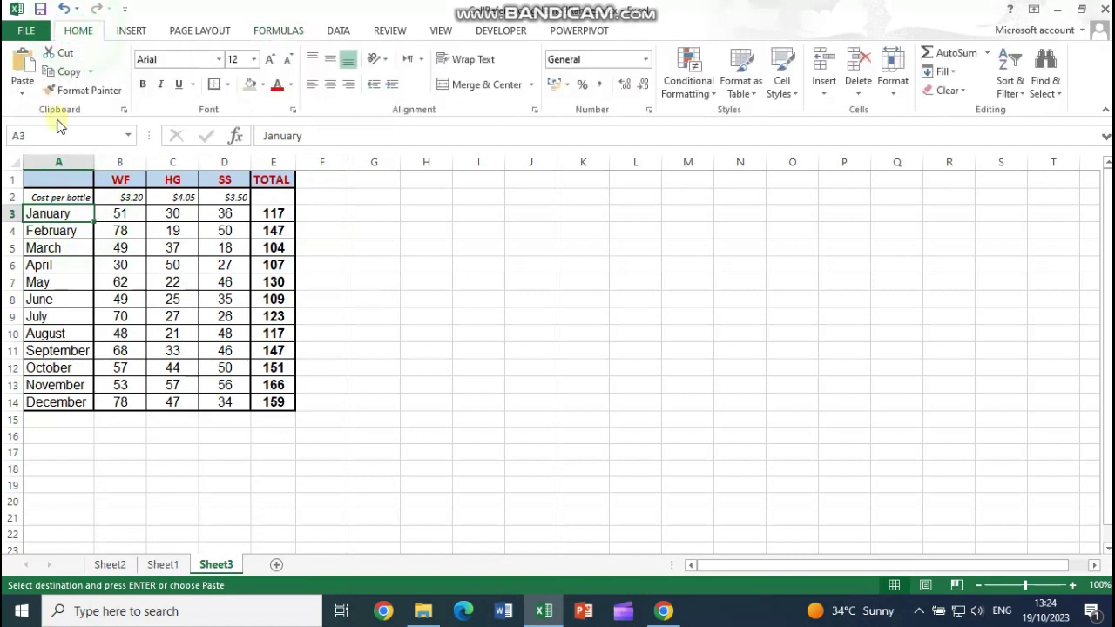
{"action": "left_click", "coordinate": [76, 90]}
{"action": "left_click_drag", "start_coordinate": [75, 197], "coordinate": [277, 199]}
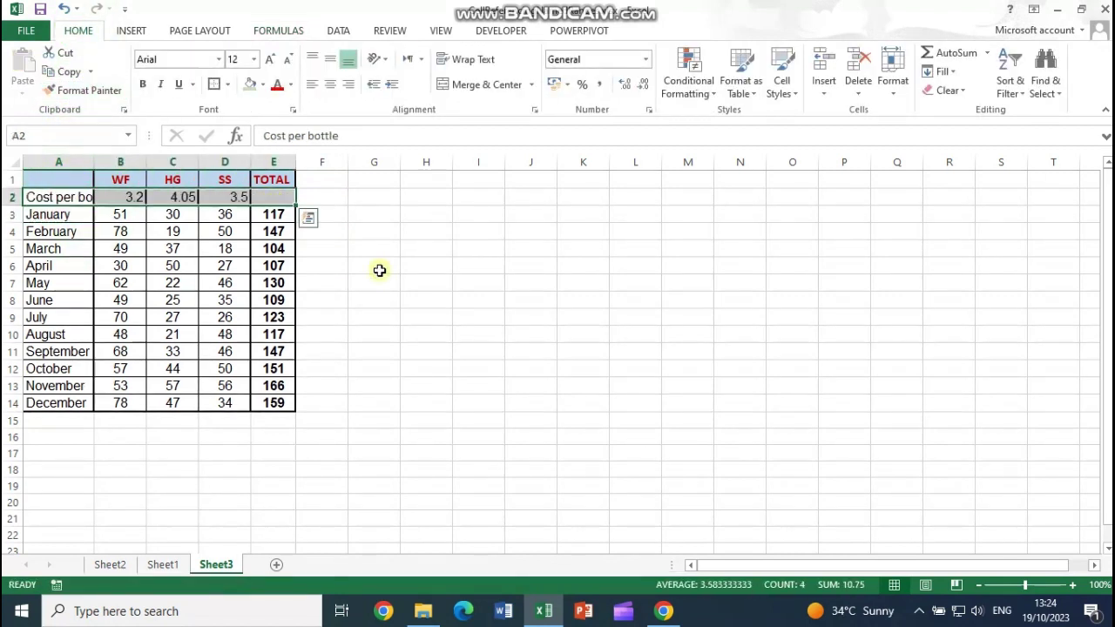
{"action": "left_click", "coordinate": [380, 271]}
{"action": "left_click", "coordinate": [277, 198]}
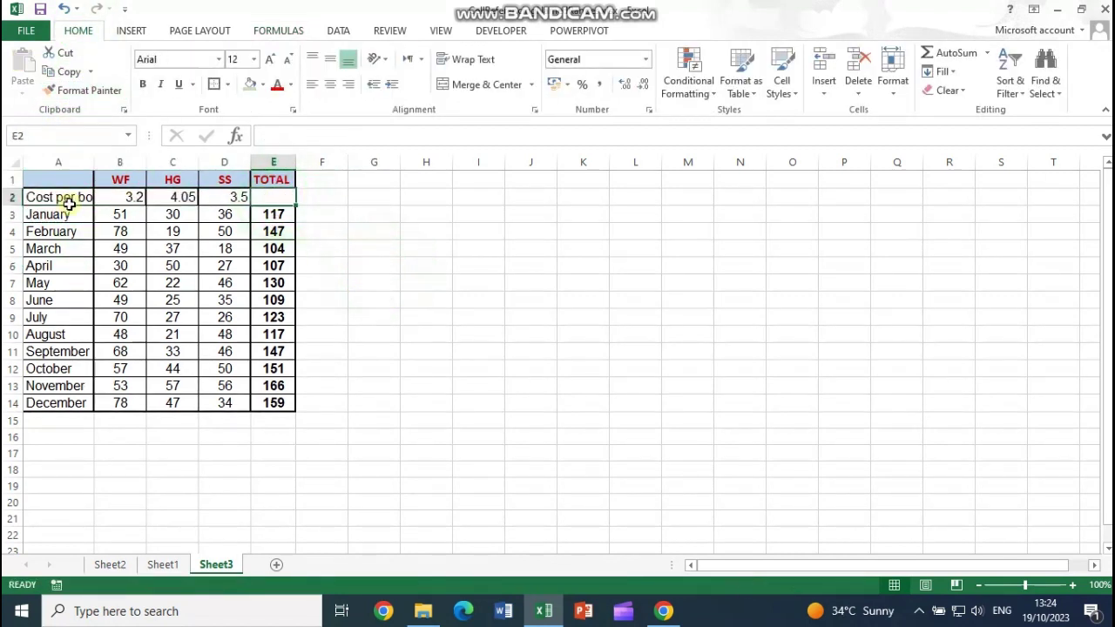
Step: Autofit column A and delete the Cost per bottle row from the new sheet
{"action": "double_click", "coordinate": [94, 162]}
{"action": "left_click", "coordinate": [93, 199]}
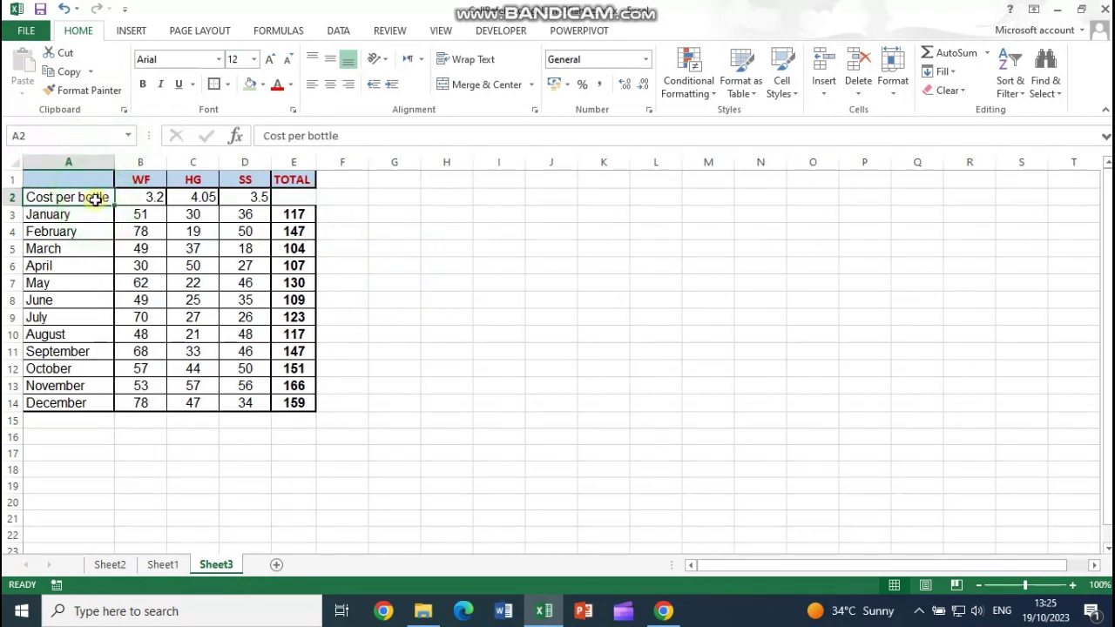
{"action": "left_click", "coordinate": [12, 196]}
{"action": "right_click", "coordinate": [17, 199]}
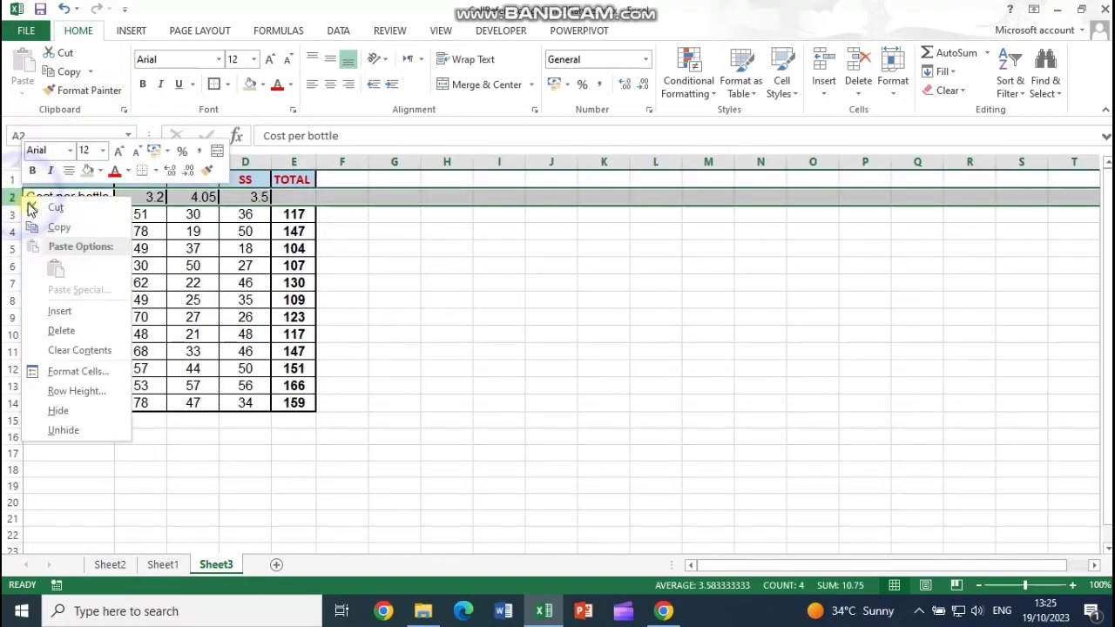
{"action": "left_click", "coordinate": [85, 337]}
Step: Delete nothing further and enter the formula =TotalSales_2022+(TotalSales_2022*Prjection_2023) in cell F2 of Sheet3
{"action": "left_click", "coordinate": [336, 202]}
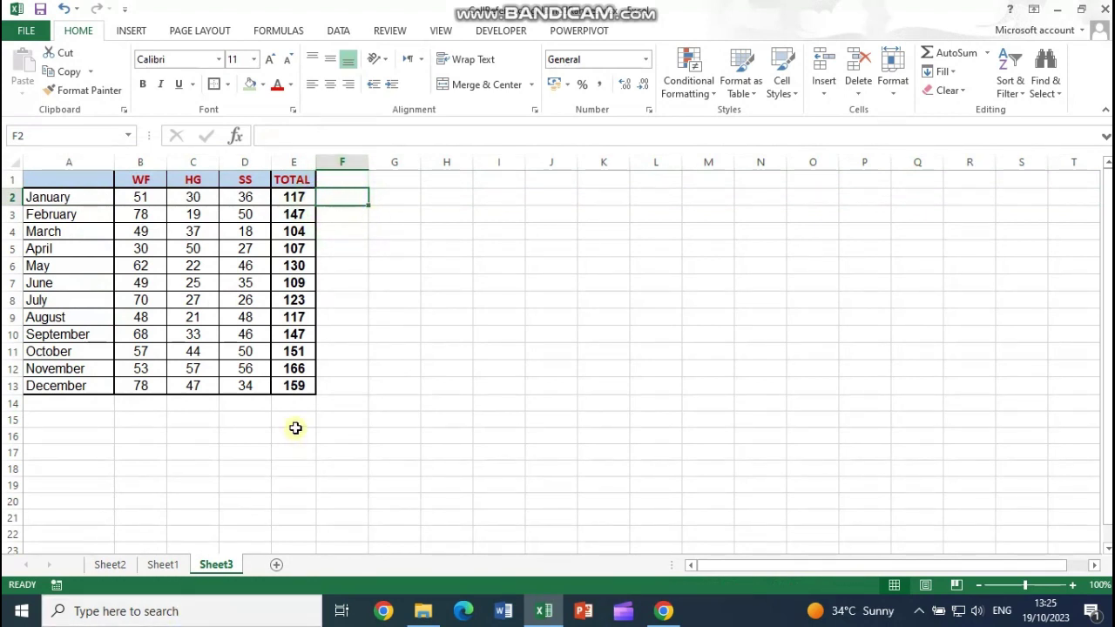
{"action": "type", "text": "="}
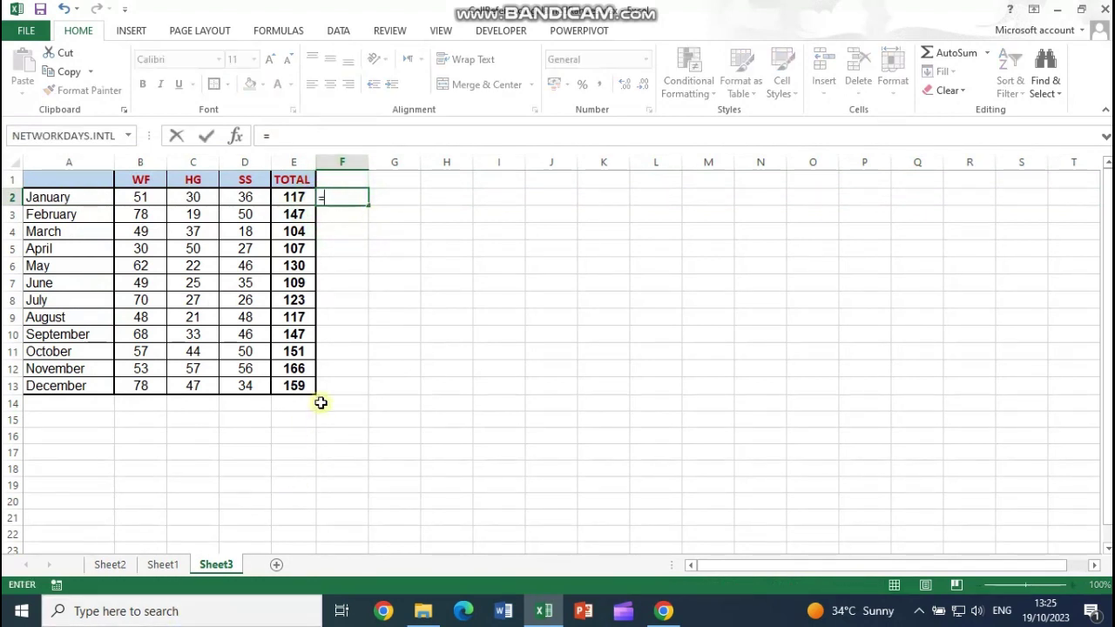
{"action": "type", "text": "TOA"}
{"action": "key", "text": "BackSpace"}
{"action": "left_click", "coordinate": [357, 229]}
{"action": "double_click", "coordinate": [359, 229]}
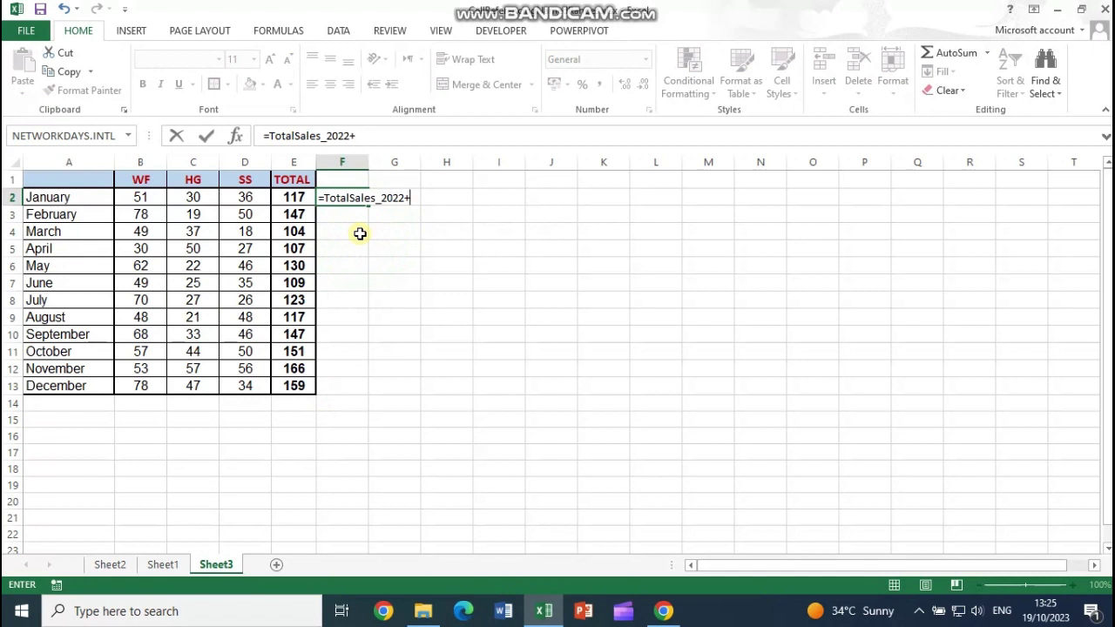
{"action": "type", "text": "+(tota"}
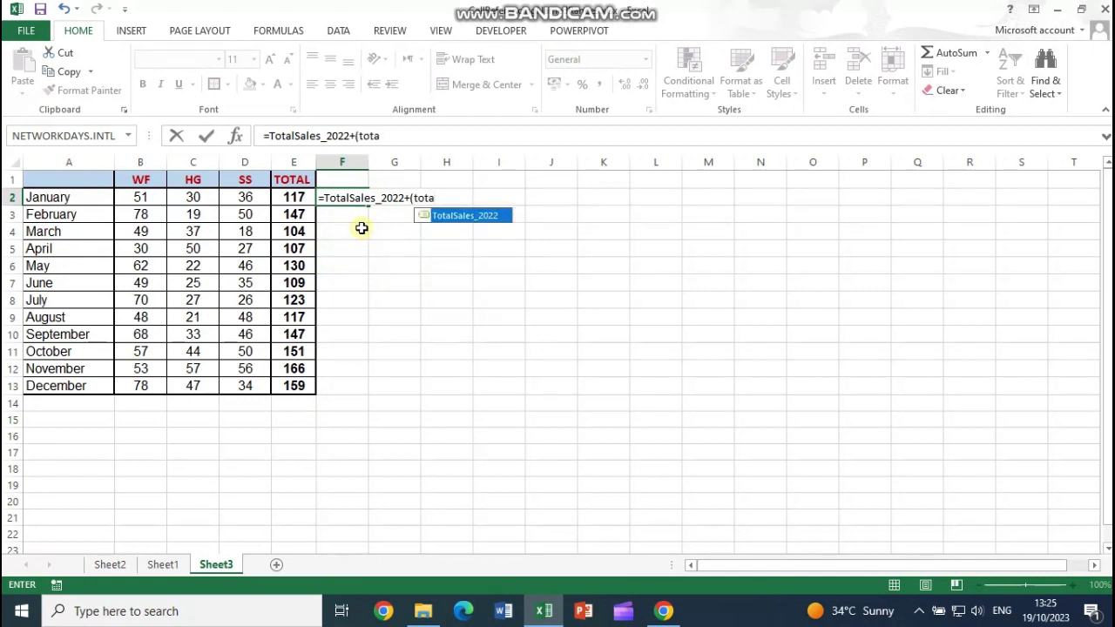
{"action": "double_click", "coordinate": [448, 216]}
{"action": "type", "text": "*"}
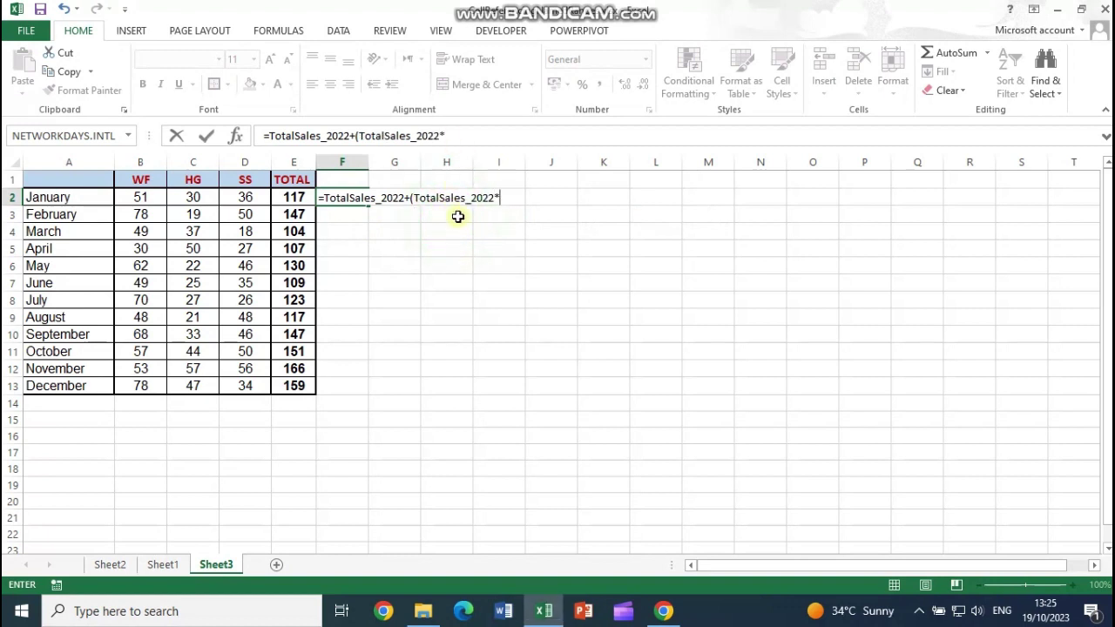
{"action": "left_click", "coordinate": [277, 30]}
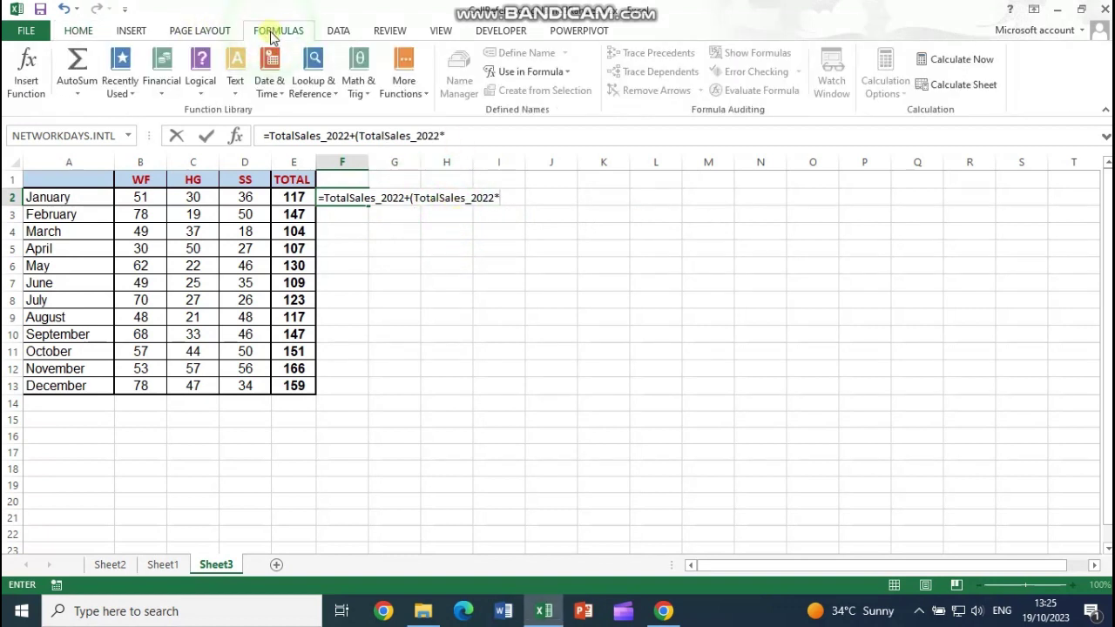
{"action": "left_click", "coordinate": [519, 71]}
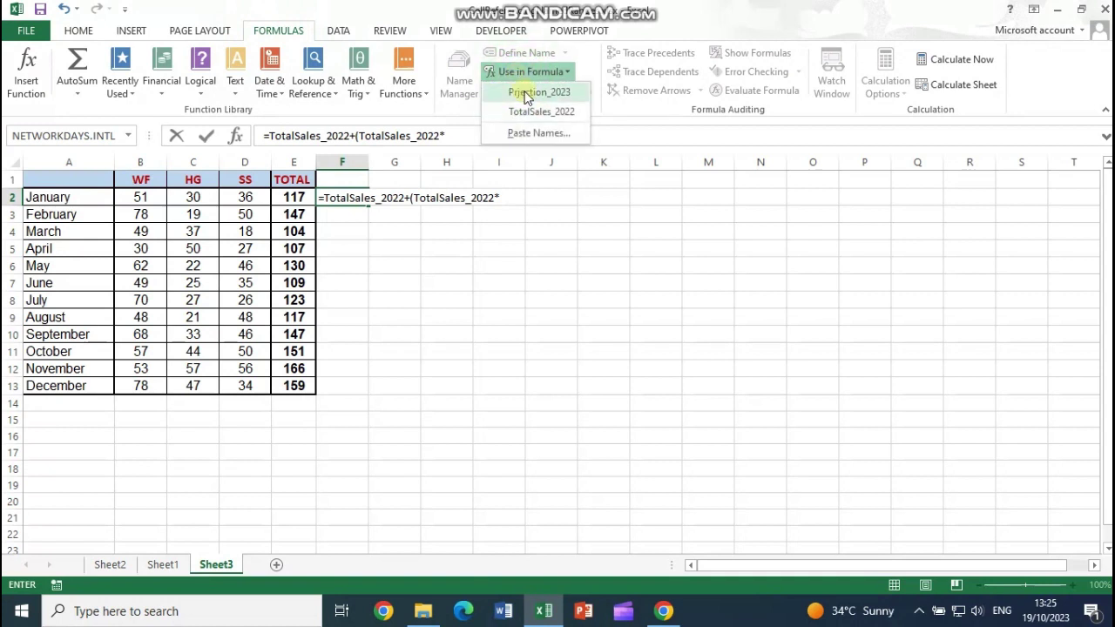
{"action": "left_click", "coordinate": [525, 92]}
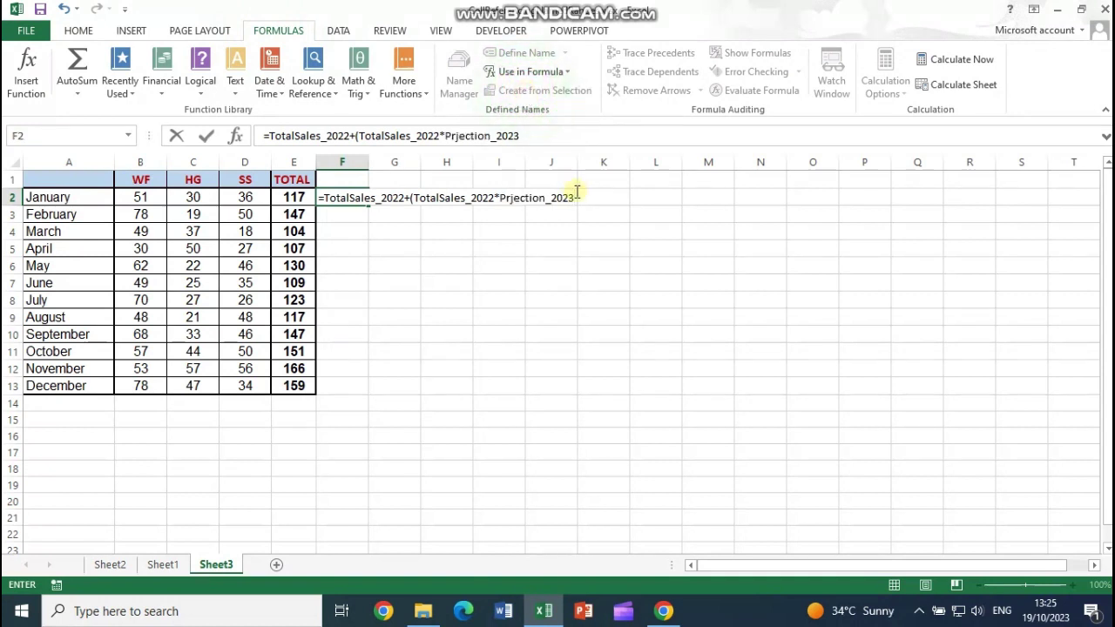
{"action": "key", "text": "Return"}
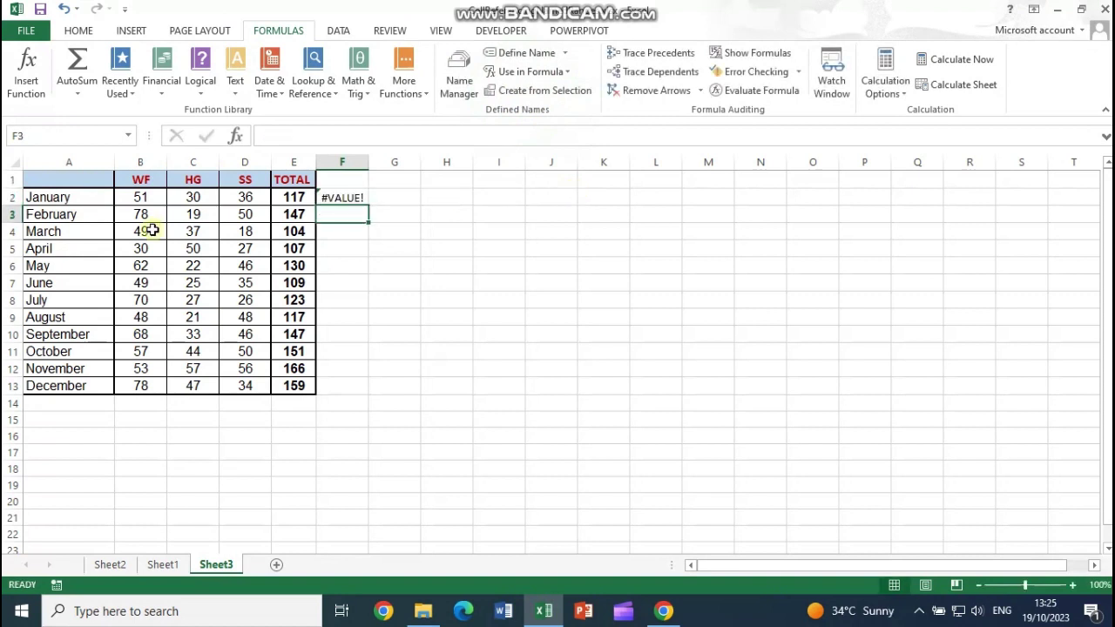
Step: Review the F2 formula and check the ranges it names on Sheet1: the projection percentages G3:I3 and monthly totals F5:F16
{"action": "left_click", "coordinate": [345, 196]}
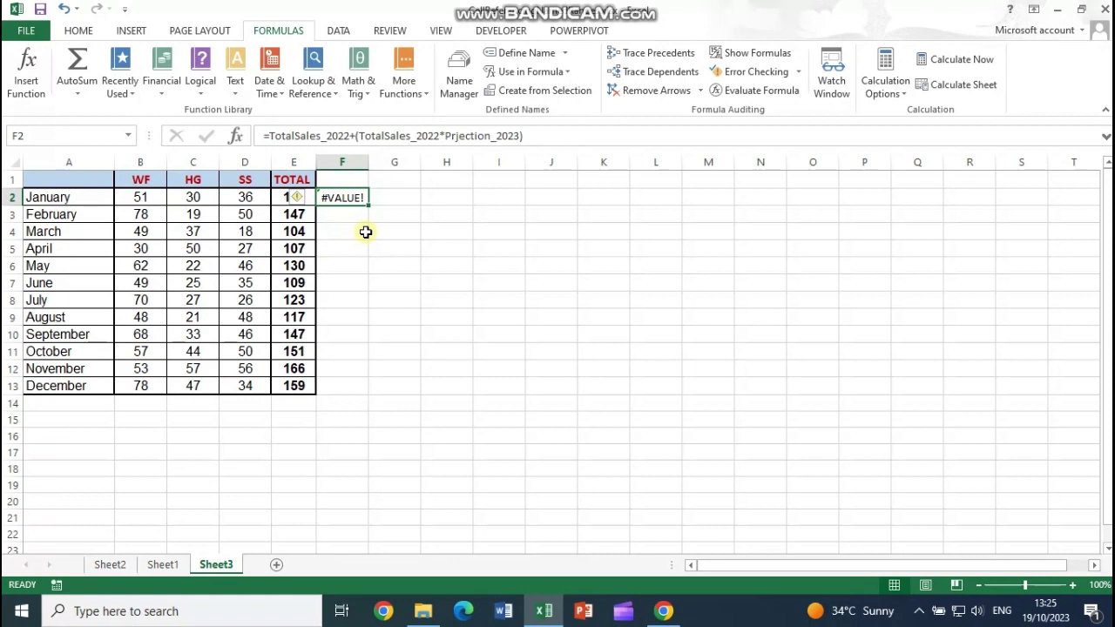
{"action": "left_click", "coordinate": [162, 564]}
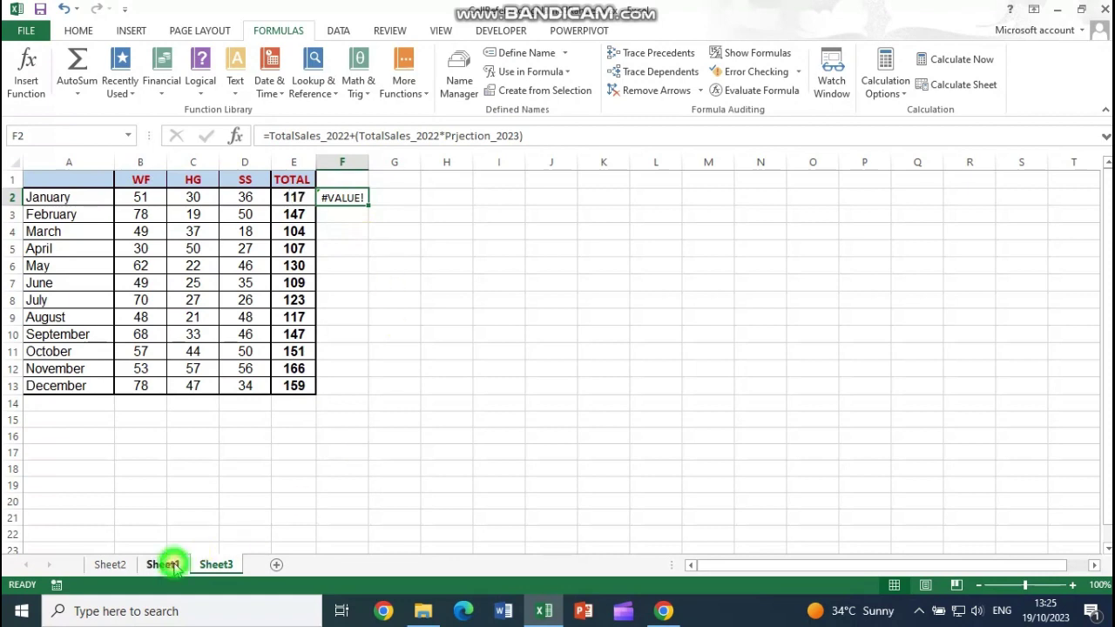
{"action": "scroll", "coordinate": [853, 328], "scroll_direction": "up", "scroll_amount": 2}
{"action": "left_click", "coordinate": [701, 327]}
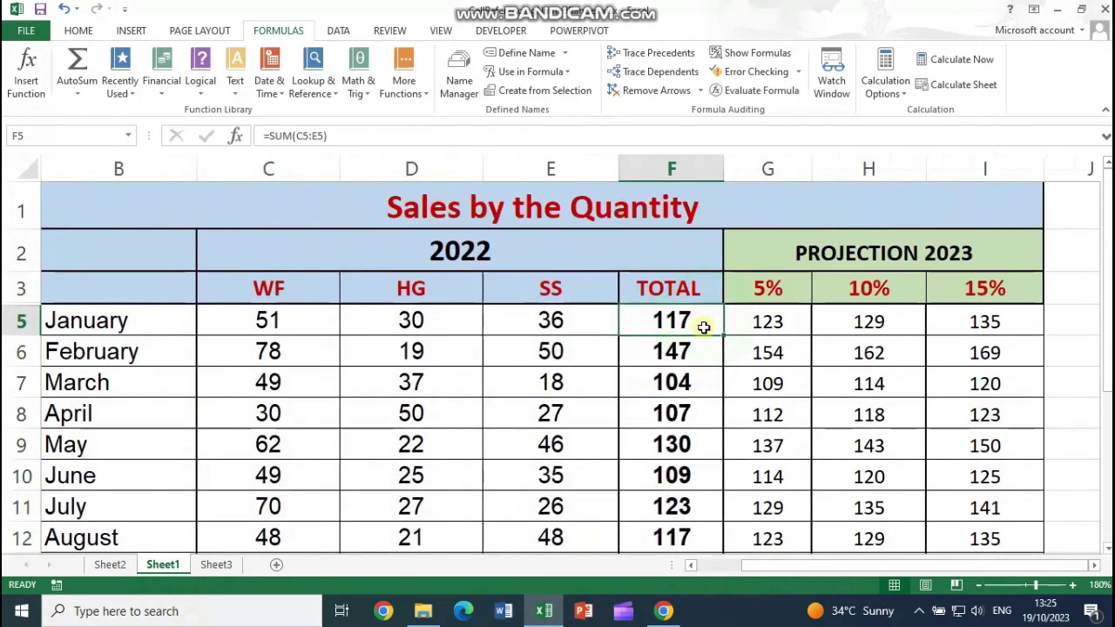
{"action": "scroll", "coordinate": [703, 327], "scroll_direction": "down", "scroll_amount": 1}
{"action": "scroll", "coordinate": [703, 206], "scroll_direction": "up", "scroll_amount": 1}
{"action": "left_click_drag", "start_coordinate": [761, 241], "coordinate": [969, 239]}
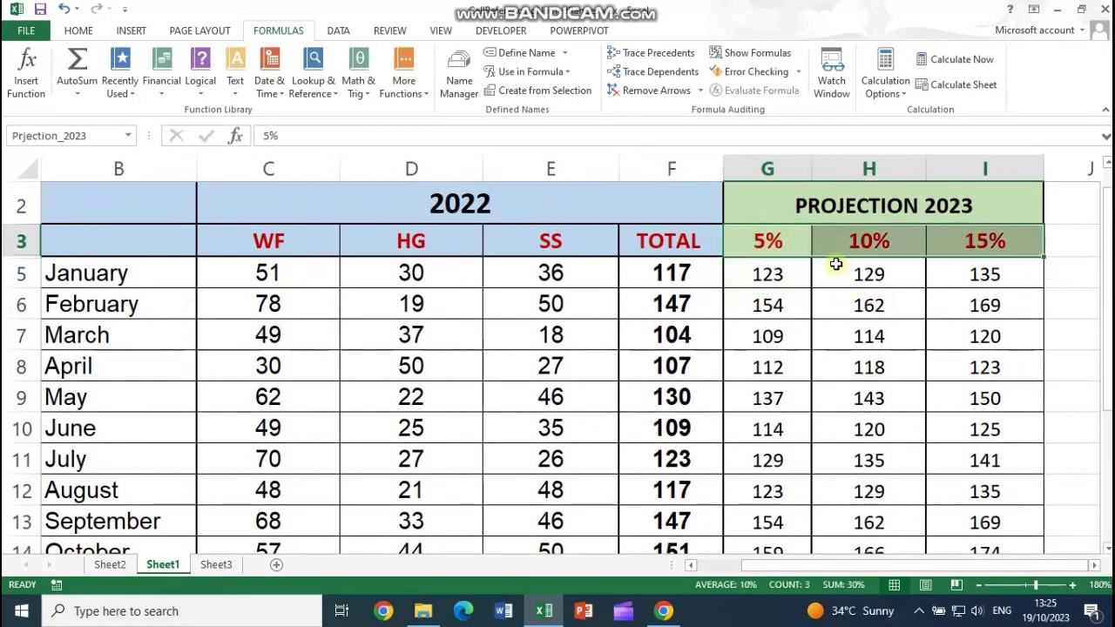
{"action": "left_click_drag", "start_coordinate": [772, 241], "coordinate": [965, 241]}
{"action": "left_click_drag", "start_coordinate": [667, 270], "coordinate": [677, 470]}
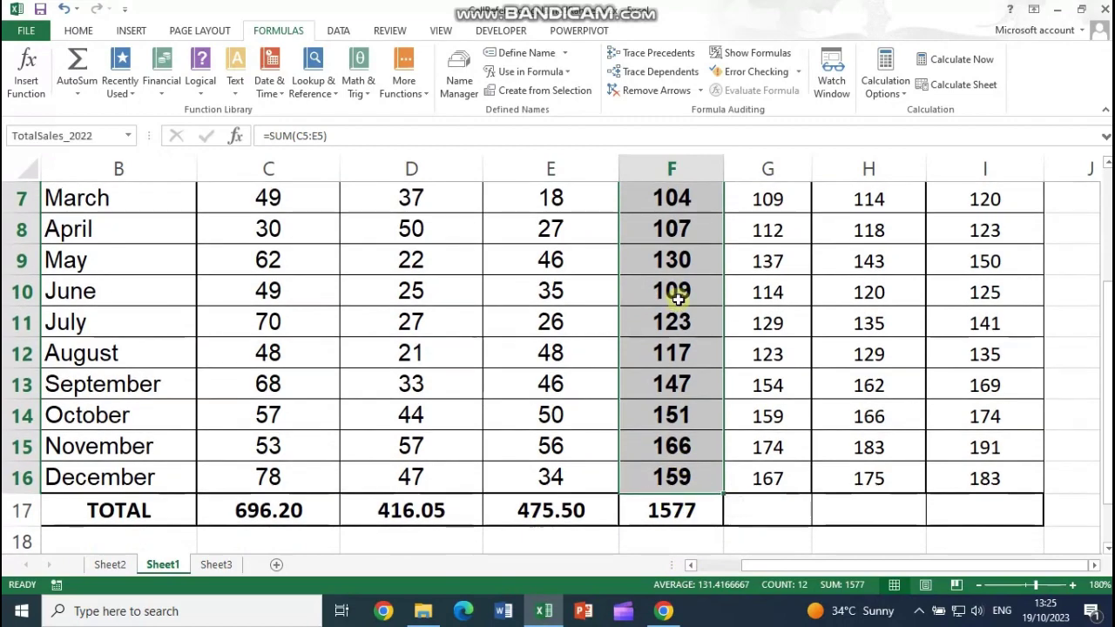
{"action": "scroll", "coordinate": [676, 299], "scroll_direction": "up", "scroll_amount": 2}
Step: Rewrite F2 on Sheet3 as the array formula {=TotalSales_2022+(TotalSales_2022*Prjection_2023)}
{"action": "left_click", "coordinate": [217, 564]}
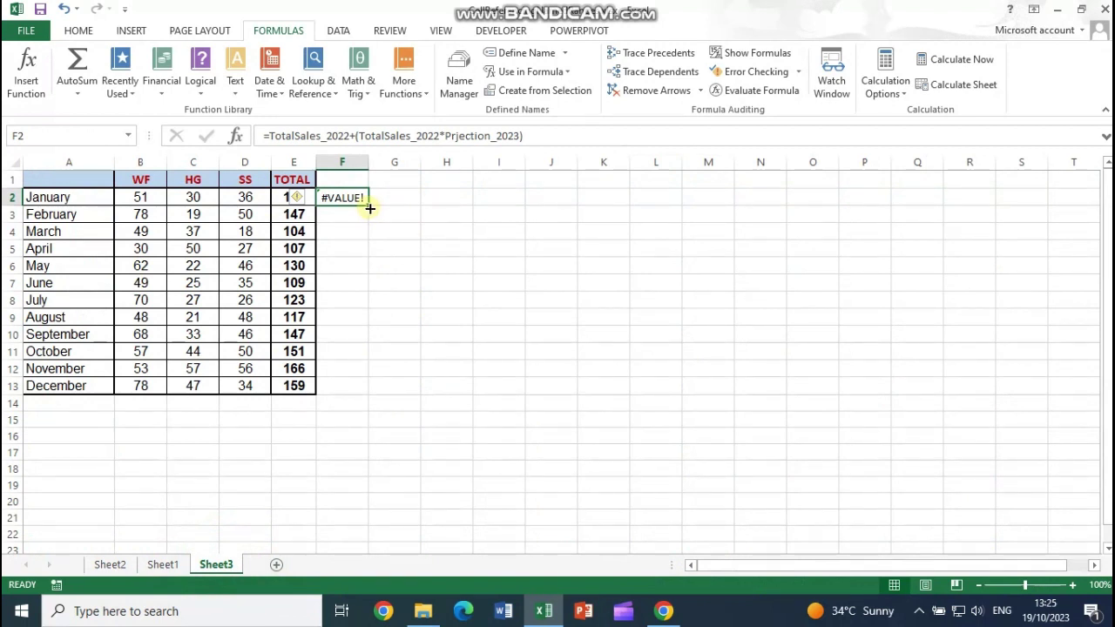
{"action": "left_click_drag", "start_coordinate": [269, 135], "coordinate": [529, 141]}
{"action": "key", "text": "BackSpace"}
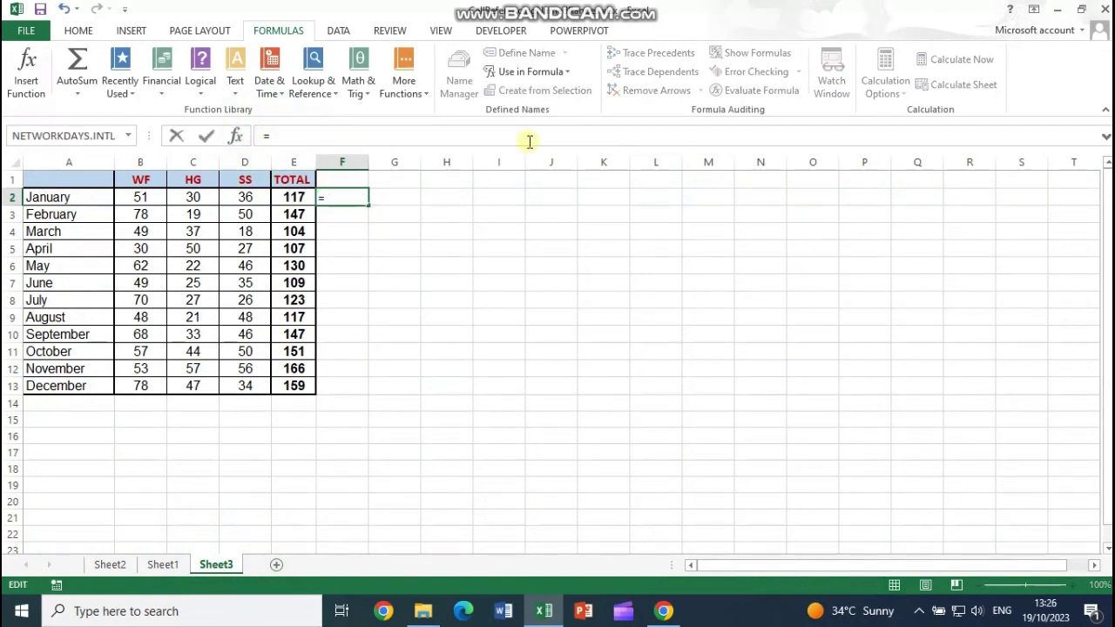
{"action": "type", "text": "T"}
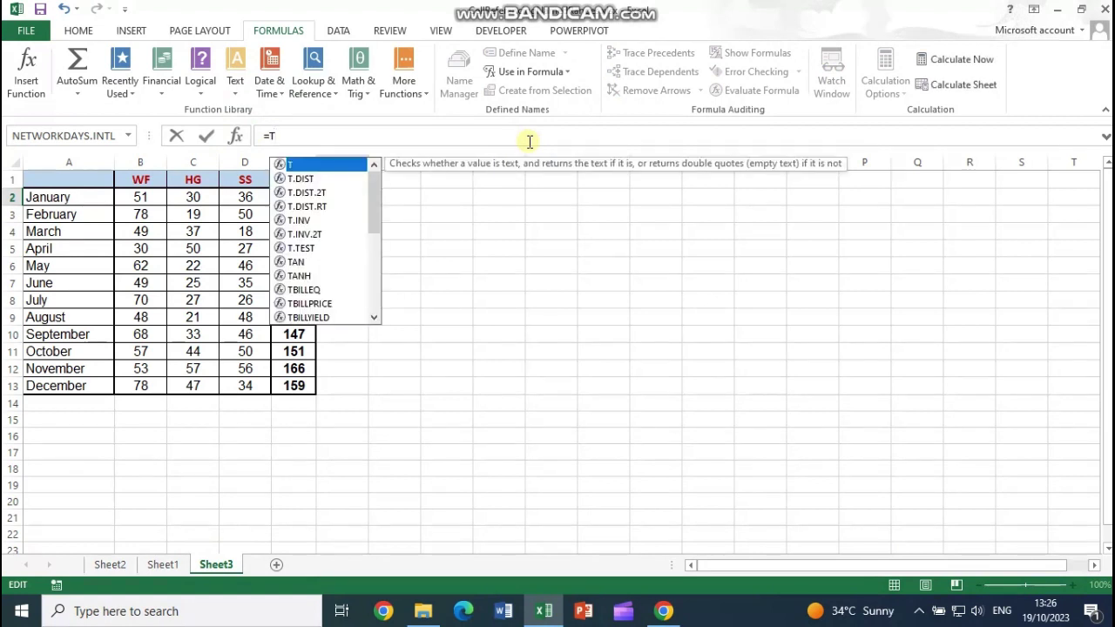
{"action": "type", "text": "ot"}
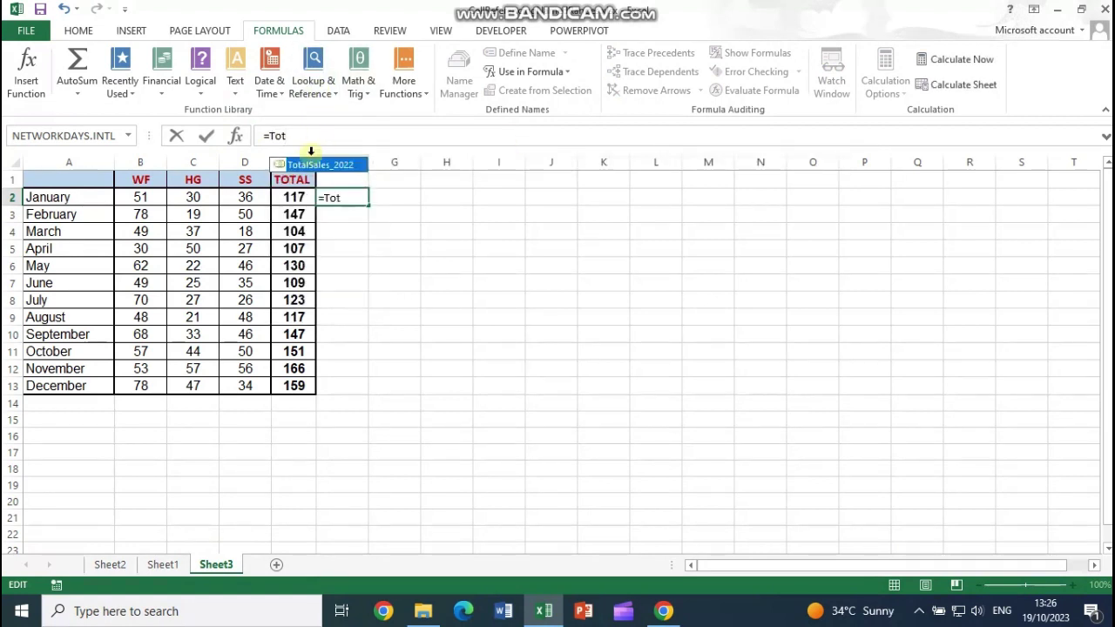
{"action": "double_click", "coordinate": [306, 165]}
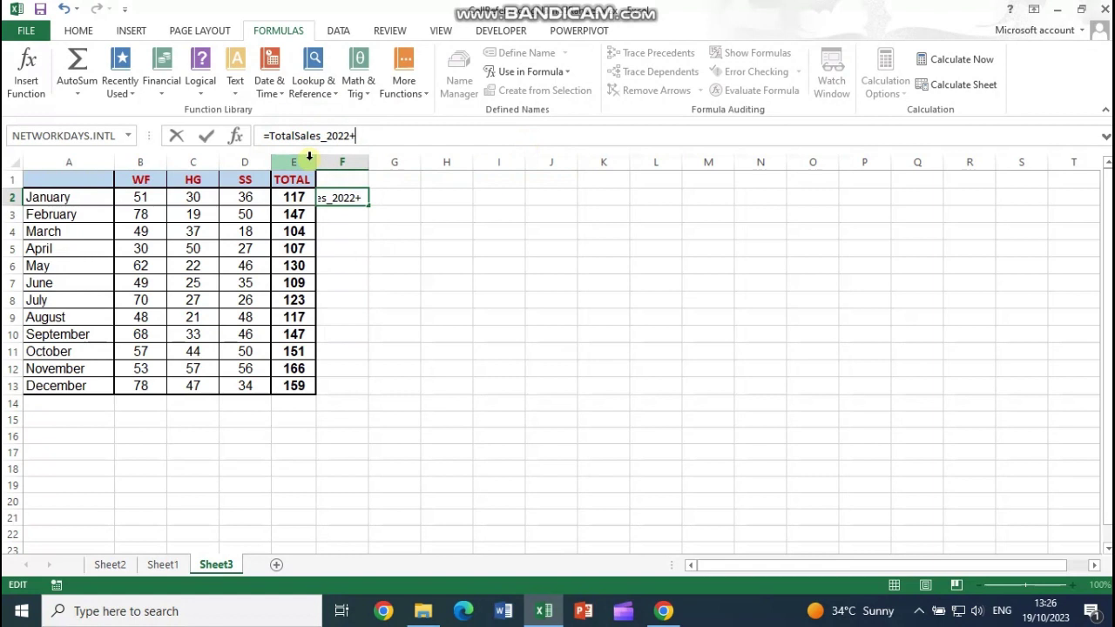
{"action": "type", "text": "+(tota"}
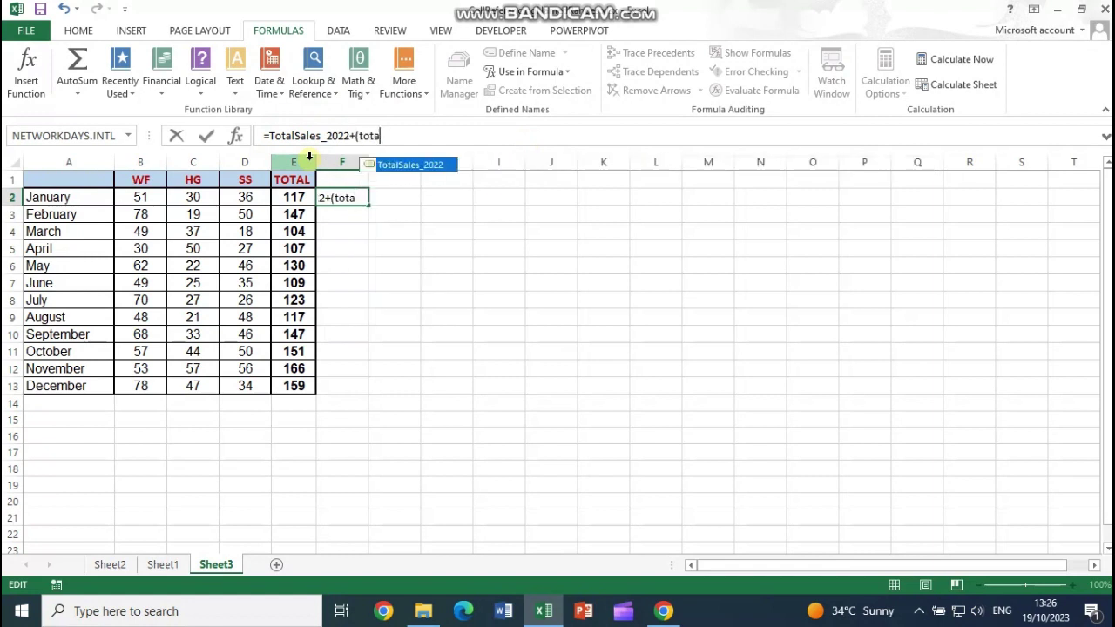
{"action": "type", "text": "l"}
{"action": "double_click", "coordinate": [405, 166]}
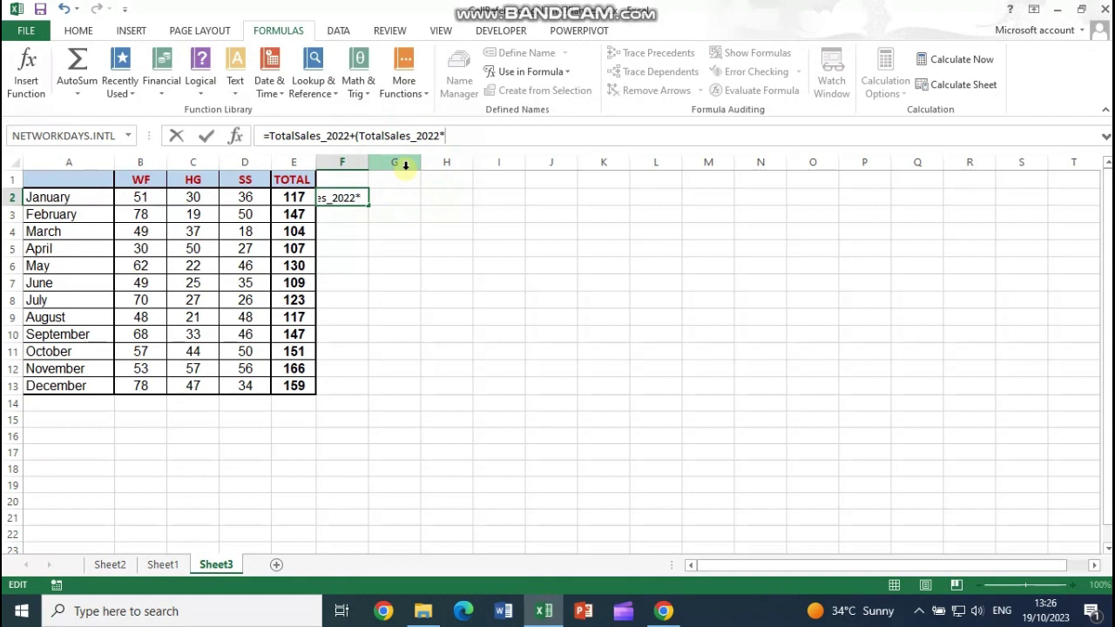
{"action": "left_click", "coordinate": [531, 72]}
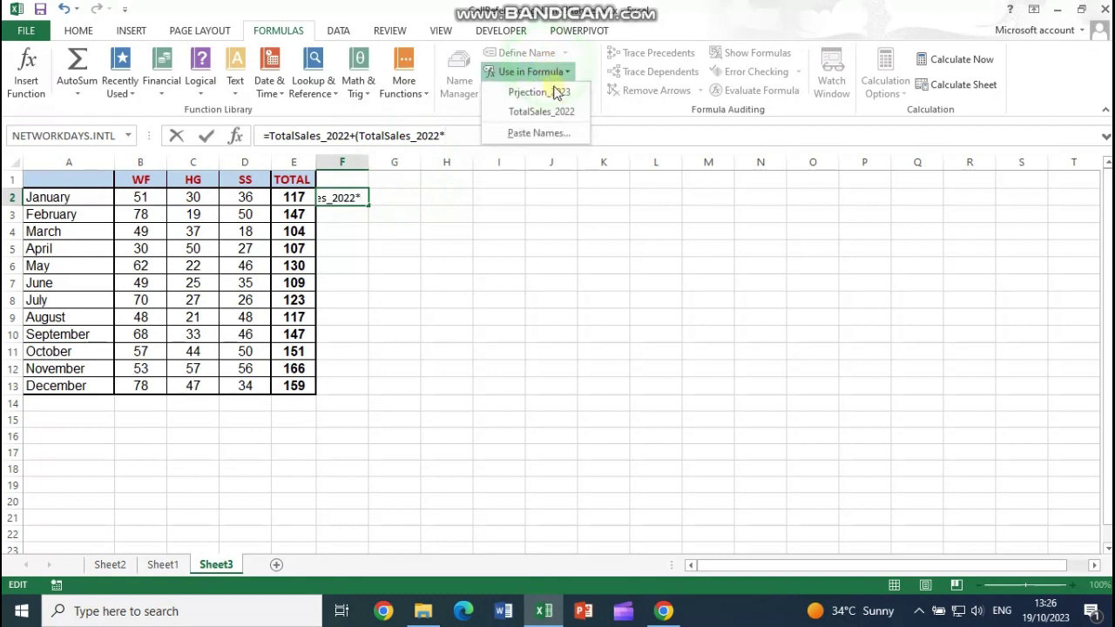
{"action": "left_click", "coordinate": [557, 93]}
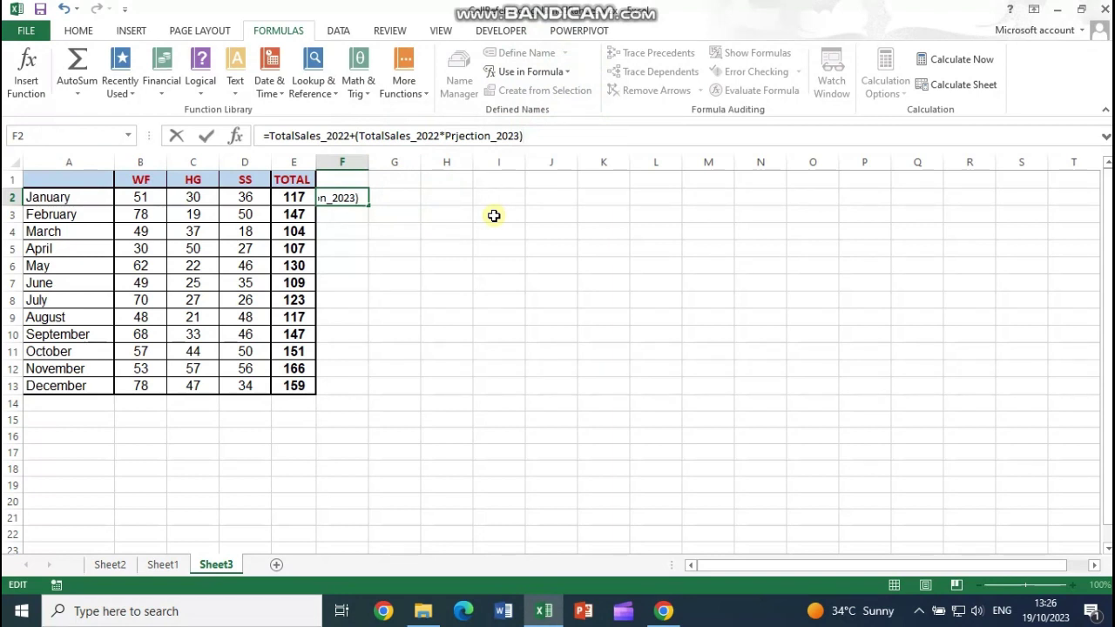
{"action": "key", "text": "ctrl+shift+Return"}
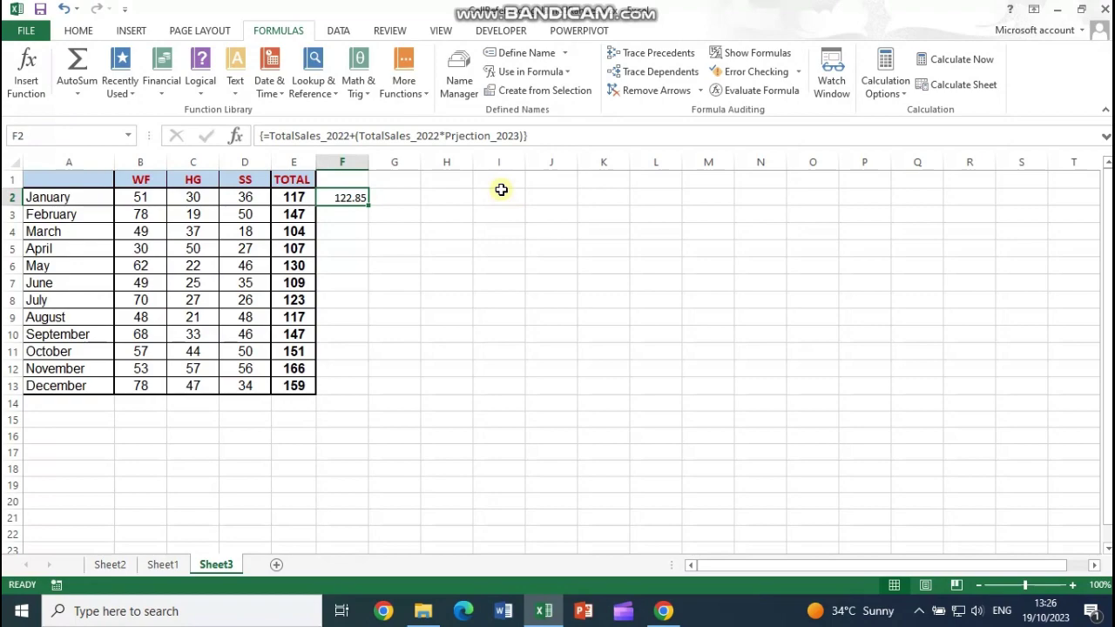
Step: Enlarge Sheet3 to 160% and inspect the formula in F2, committing it as an array formula each time
{"action": "left_click", "coordinate": [1073, 586]}
{"action": "left_click", "coordinate": [1073, 585]}
{"action": "left_click", "coordinate": [1074, 585]}
{"action": "left_click", "coordinate": [1073, 585]}
{"action": "left_click", "coordinate": [1074, 585]}
{"action": "left_click", "coordinate": [1074, 585]}
{"action": "double_click", "coordinate": [568, 194]}
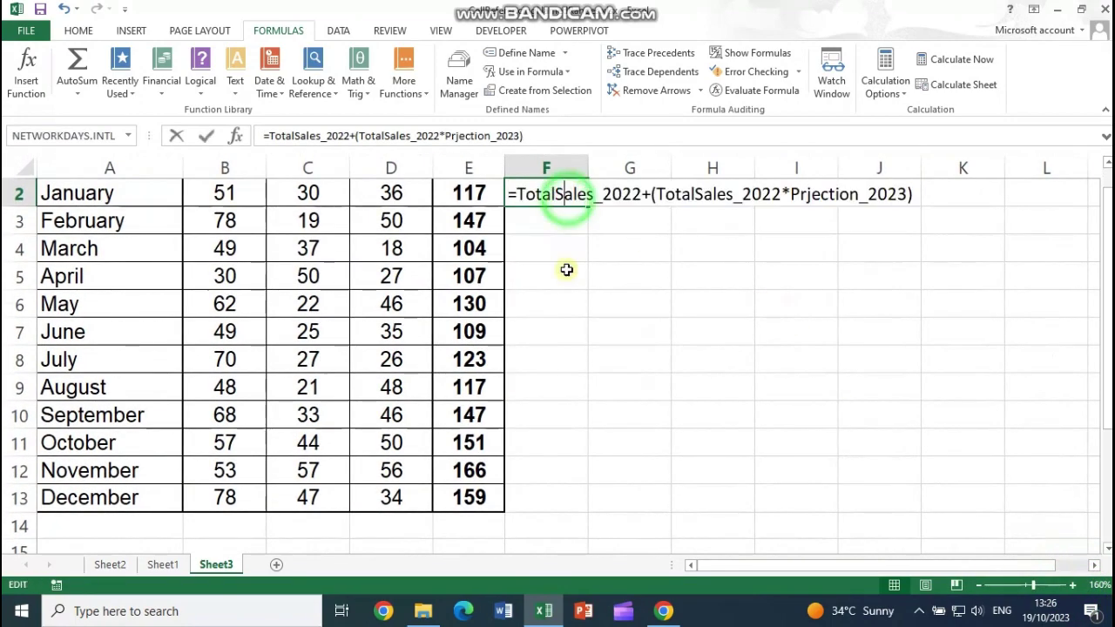
{"action": "key", "text": "ctrl+shift+Return"}
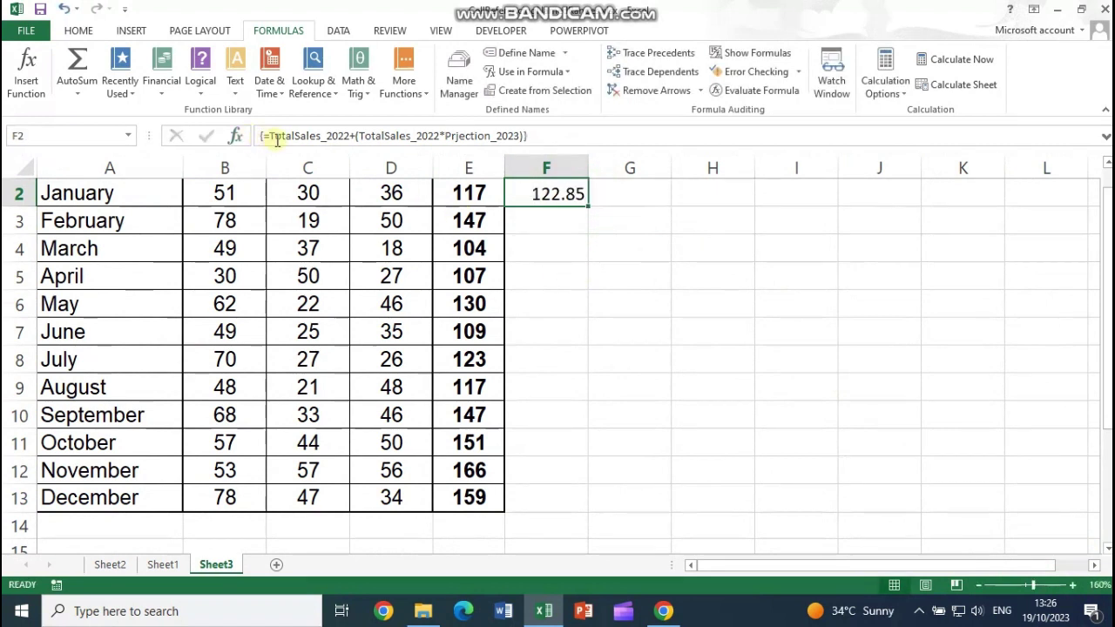
{"action": "left_click", "coordinate": [270, 137]}
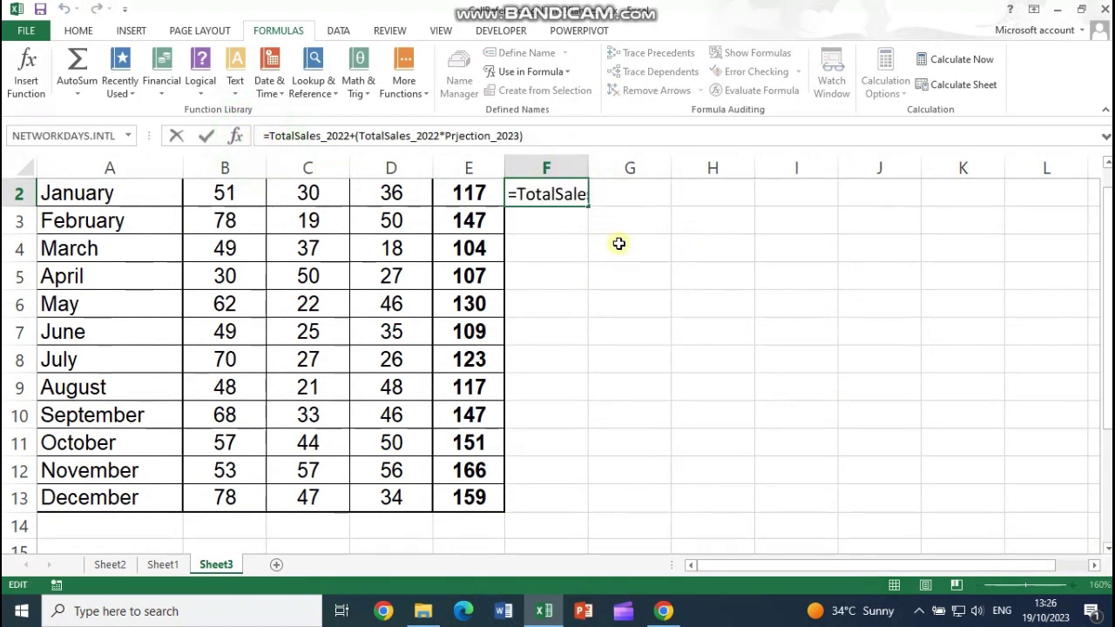
{"action": "key", "text": "ctrl+shift+Return"}
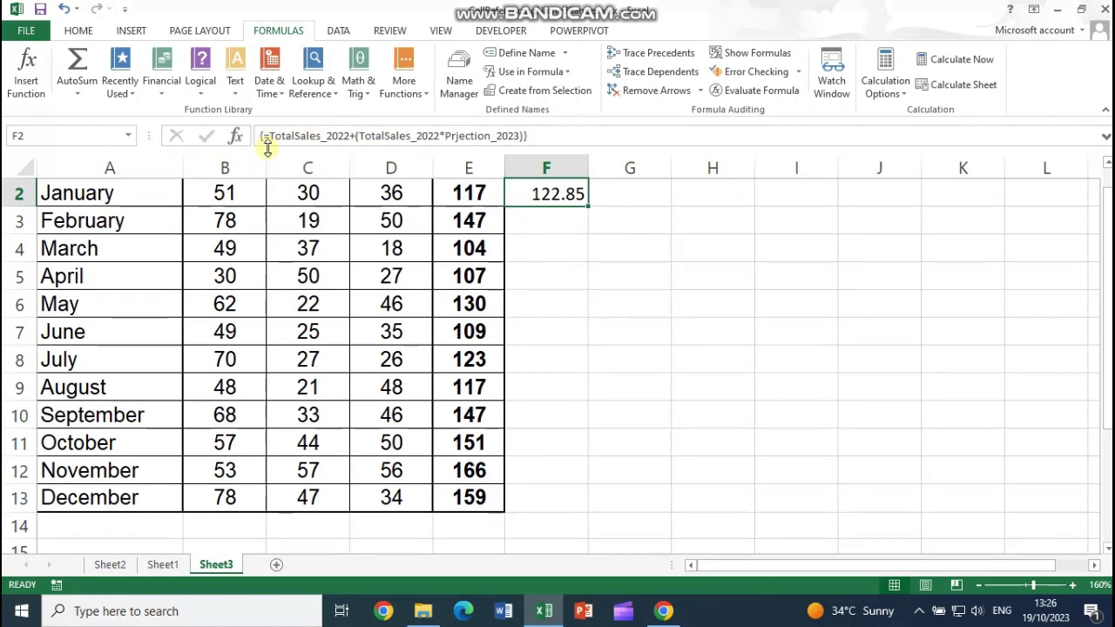
Step: Check the 5%, 10% and 15% projection headings in G3, H3 and I3 on Sheet1
{"action": "left_click", "coordinate": [162, 564]}
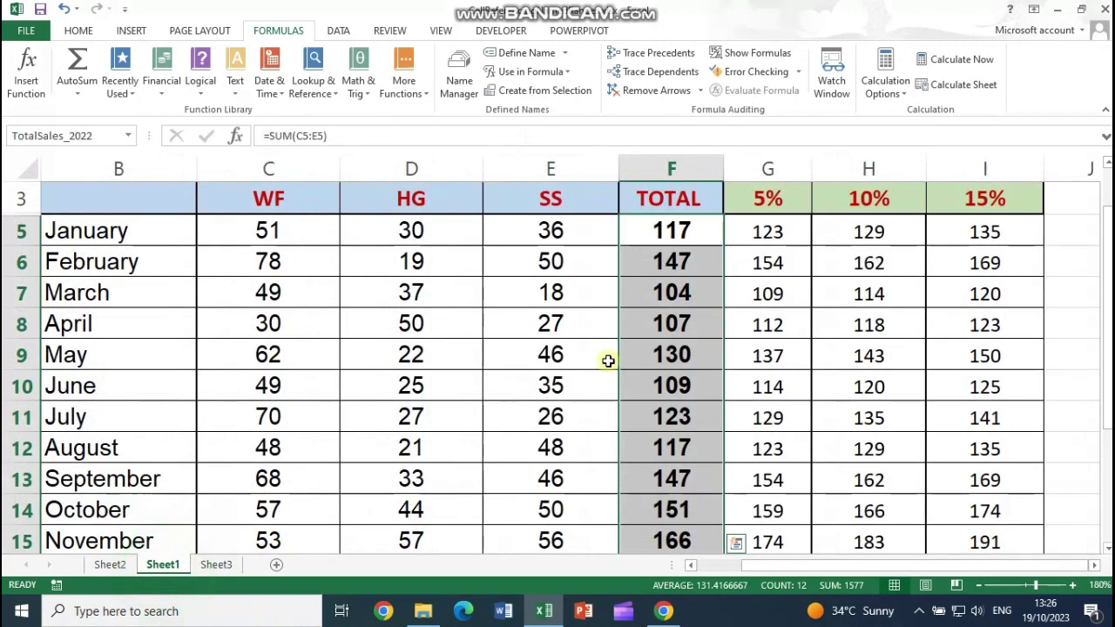
{"action": "left_click", "coordinate": [770, 201]}
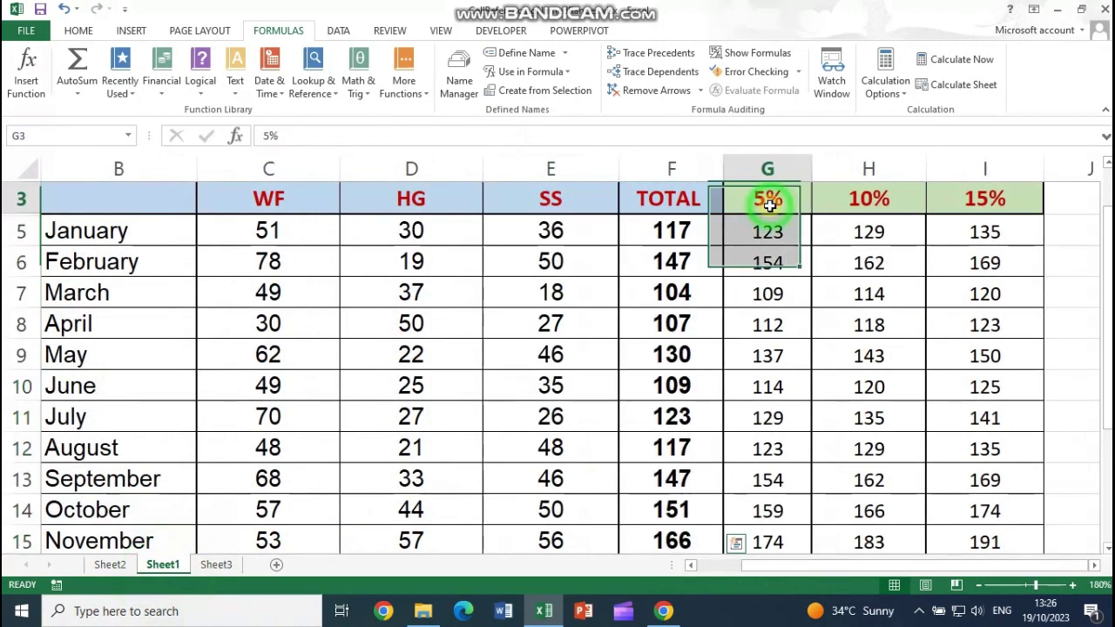
{"action": "left_click", "coordinate": [882, 199]}
{"action": "left_click", "coordinate": [970, 196]}
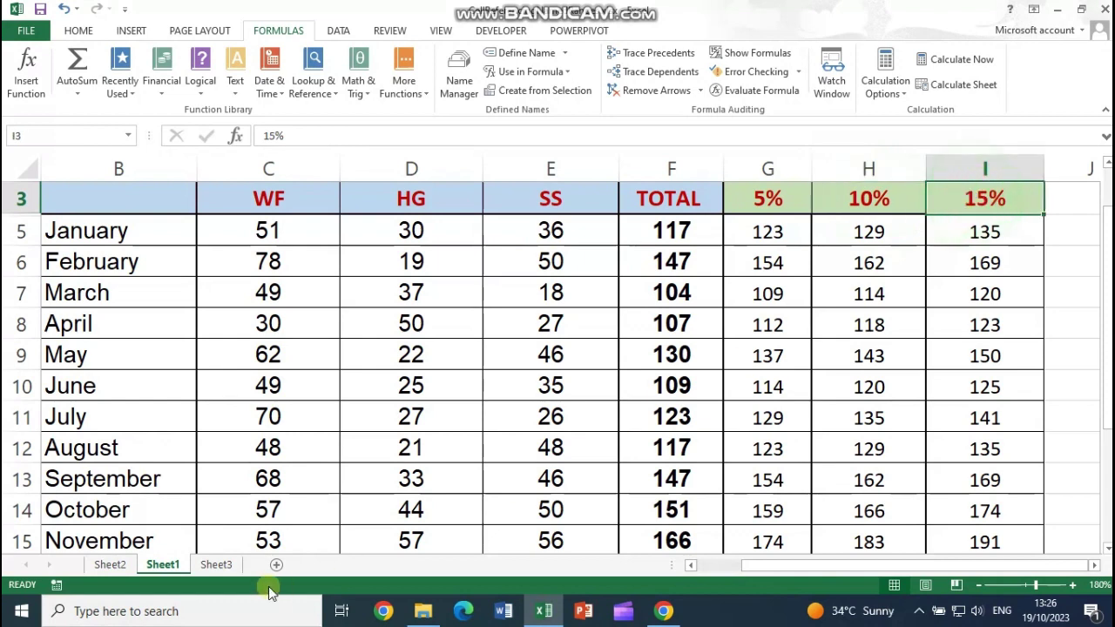
Step: Try filling the array formula from F2 across to H2 on Sheet3, and clear the copies from G2:H2
{"action": "left_click", "coordinate": [217, 565]}
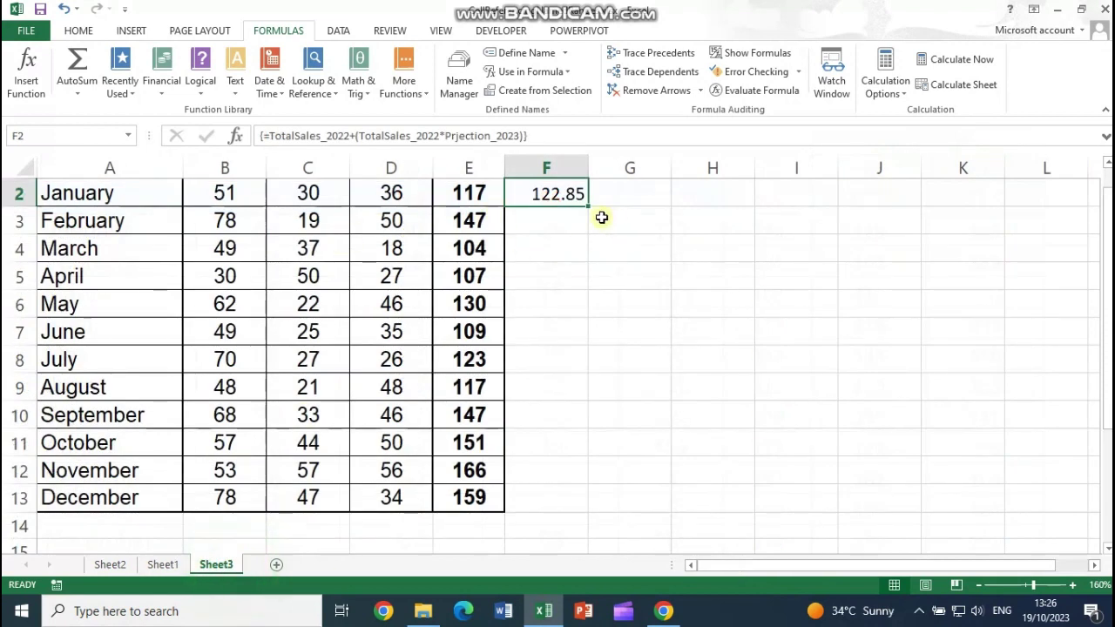
{"action": "left_click_drag", "start_coordinate": [589, 205], "coordinate": [722, 228]}
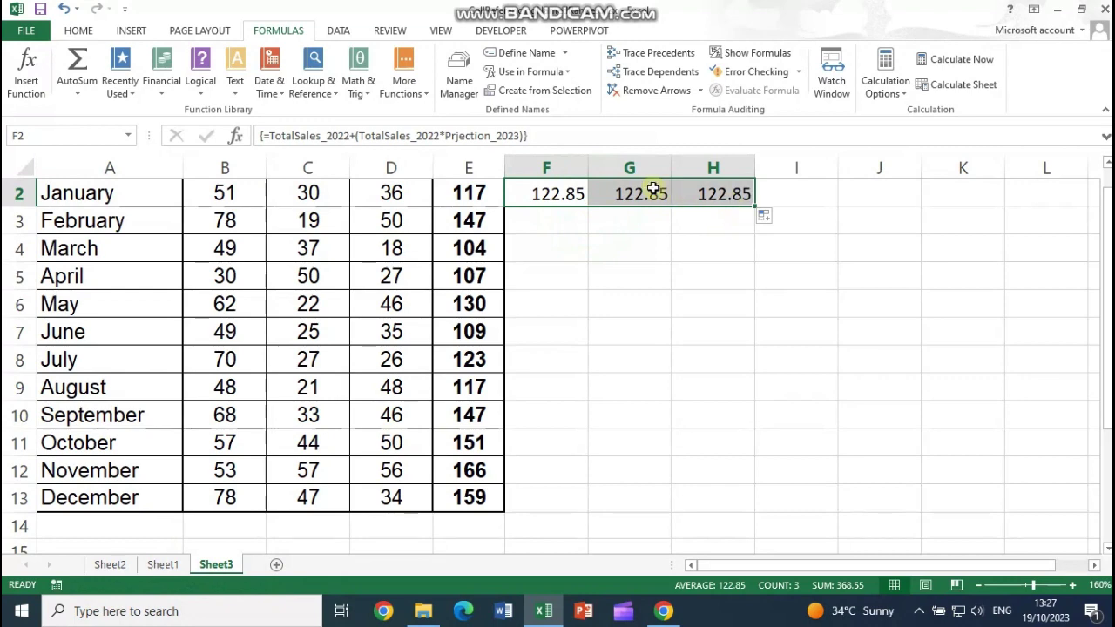
{"action": "left_click_drag", "start_coordinate": [654, 197], "coordinate": [703, 192]}
{"action": "key", "text": "Delete"}
Step: Clear the array formula from January's projection cell F2
{"action": "scroll", "coordinate": [610, 270], "scroll_direction": "up", "scroll_amount": 1}
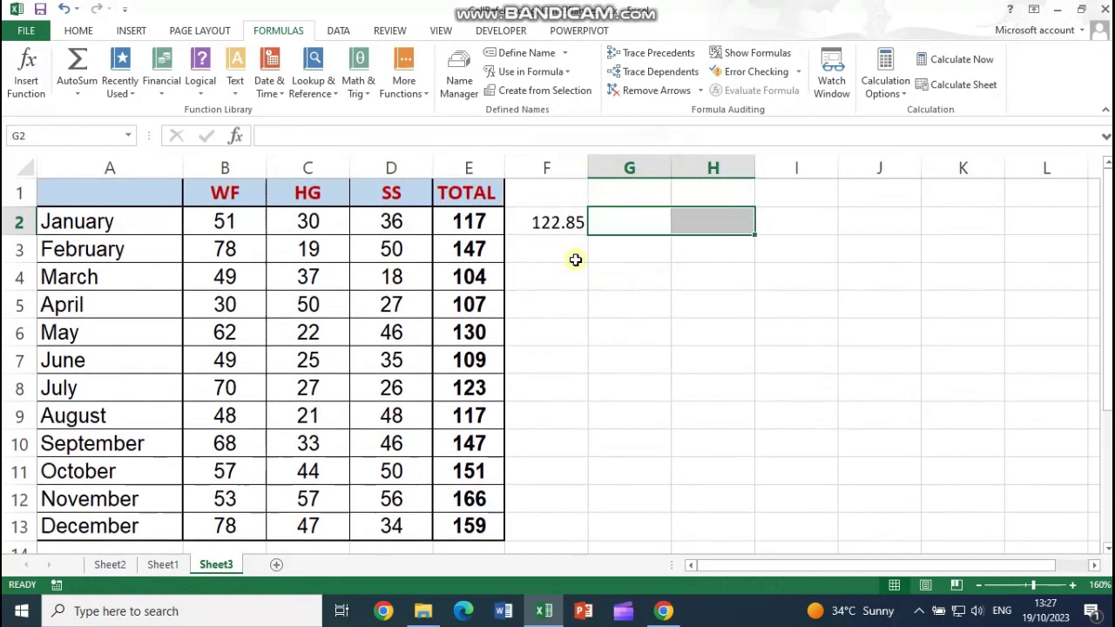
{"action": "left_click", "coordinate": [557, 223]}
{"action": "key", "text": "Delete"}
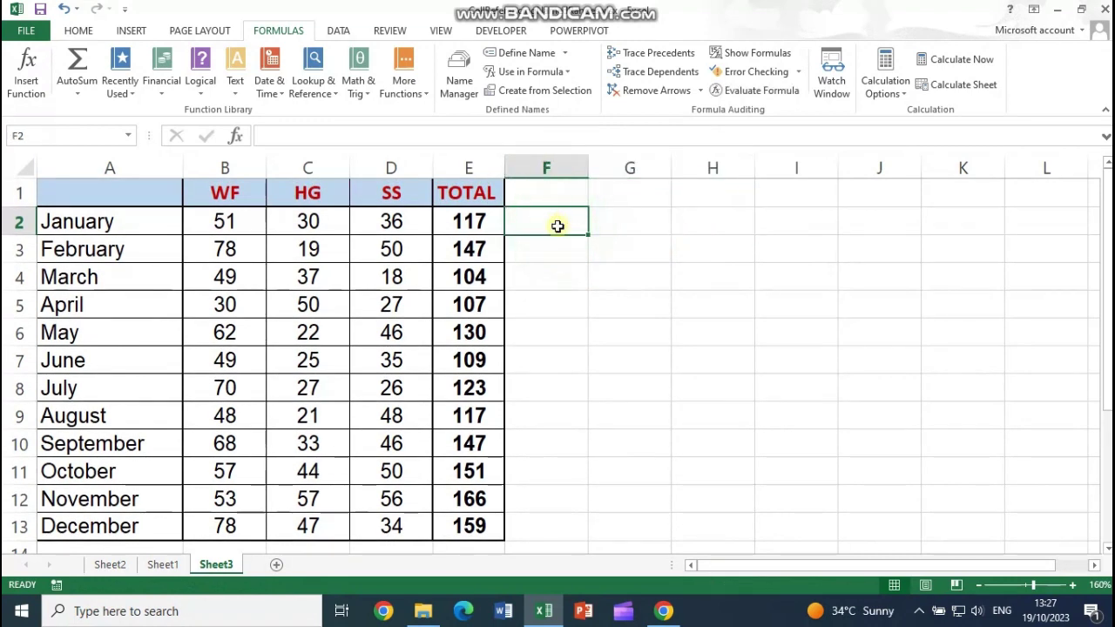
Step: Enter =TotalSales_2022+(TotalSales_2022*Prjection_2023) as an array formula in F2 on Sheet3, and clear it again
{"action": "left_click", "coordinate": [1070, 587]}
{"action": "left_click", "coordinate": [1070, 587]}
{"action": "left_click", "coordinate": [1071, 587]}
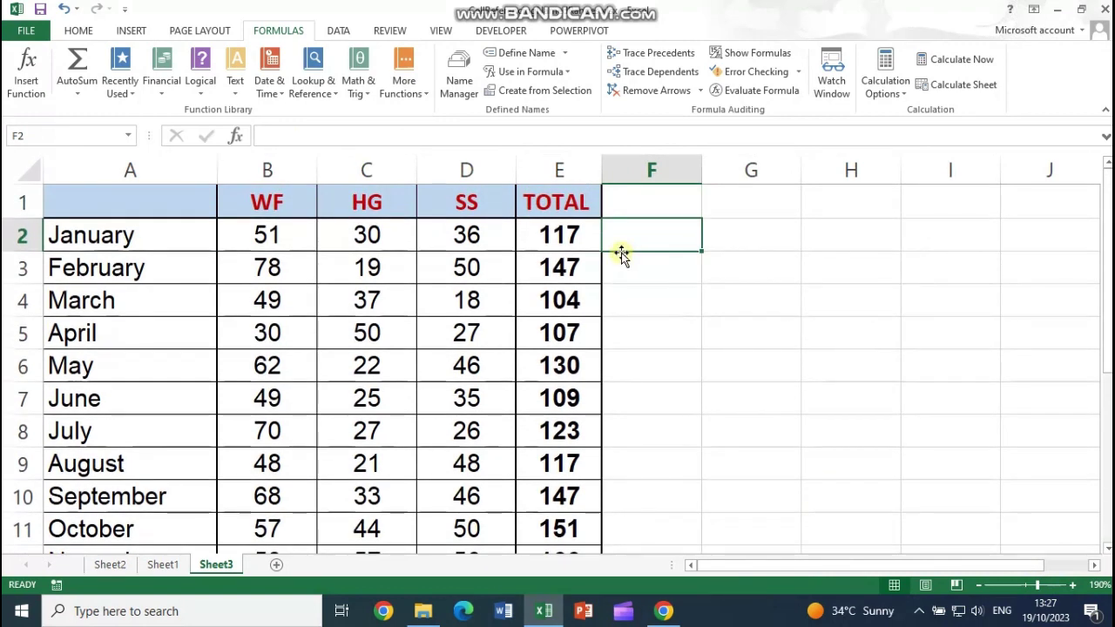
{"action": "type", "text": "=TOTA"}
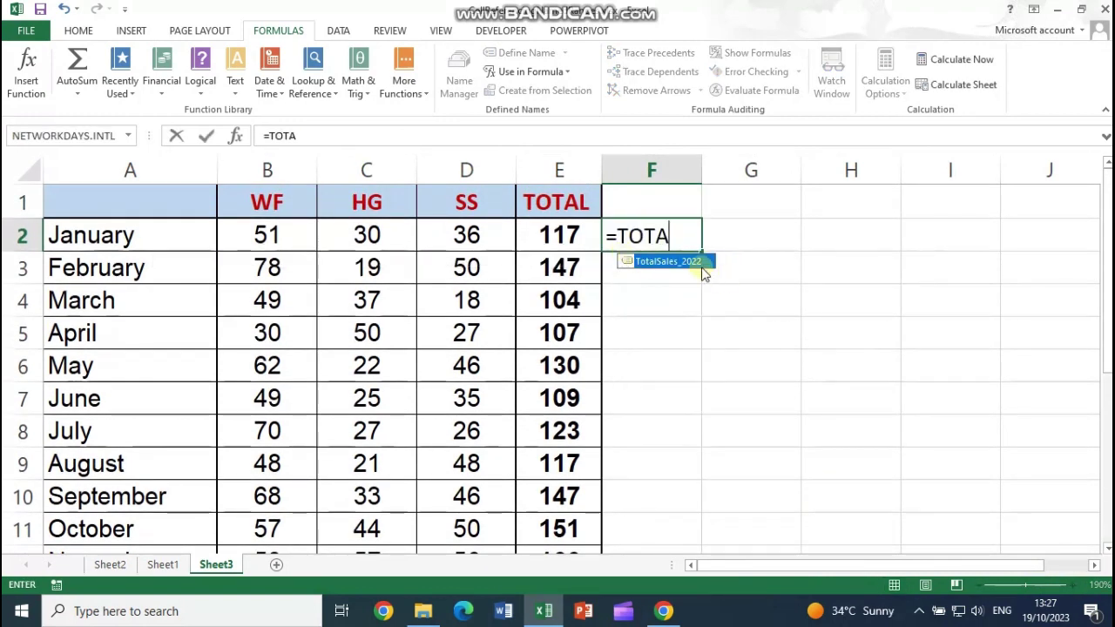
{"action": "double_click", "coordinate": [700, 263]}
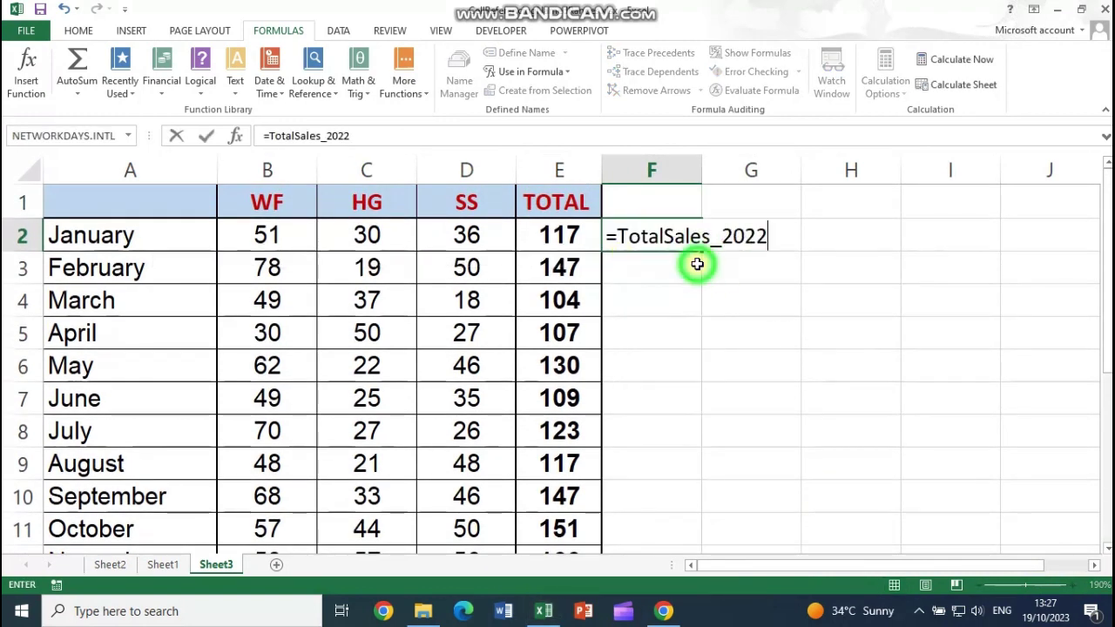
{"action": "type", "text": "+(Tot"}
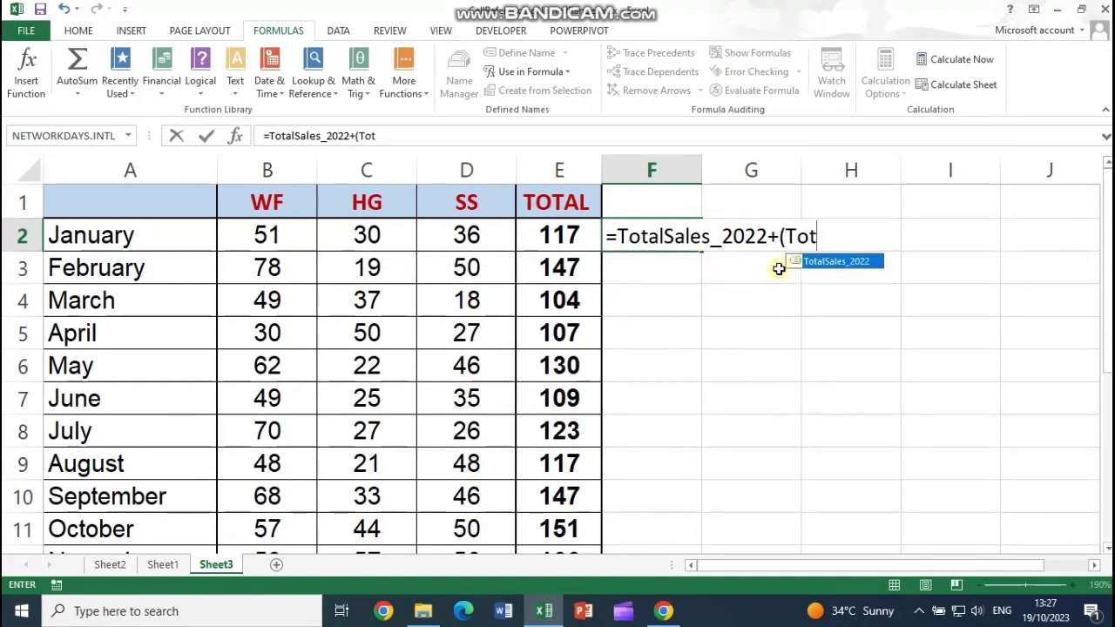
{"action": "double_click", "coordinate": [827, 262]}
{"action": "type", "text": "*Pro"}
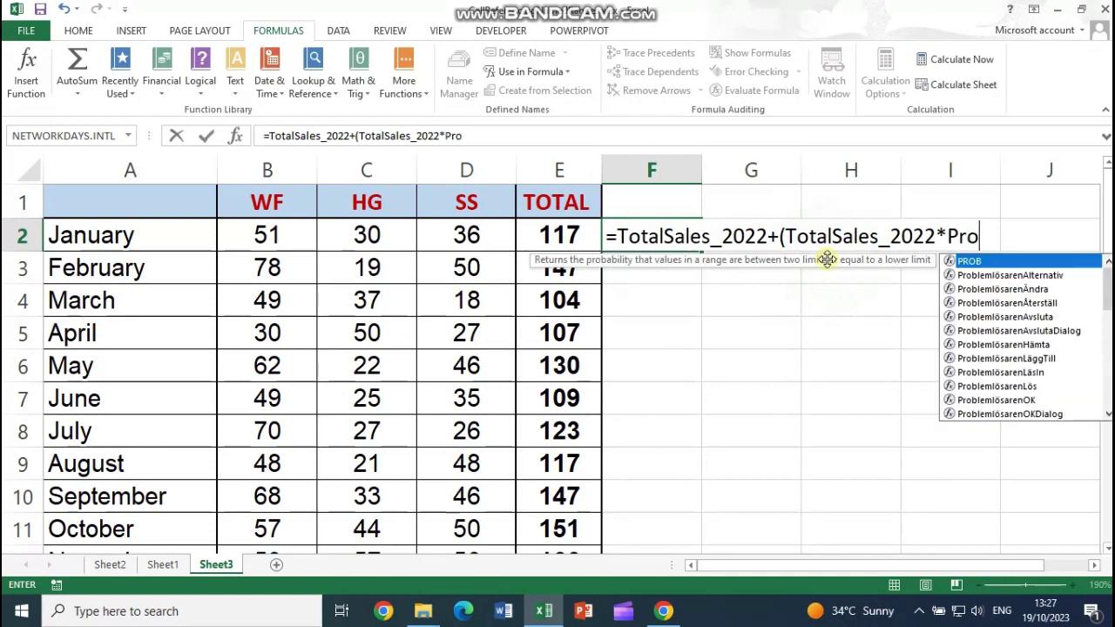
{"action": "type", "text": "j"}
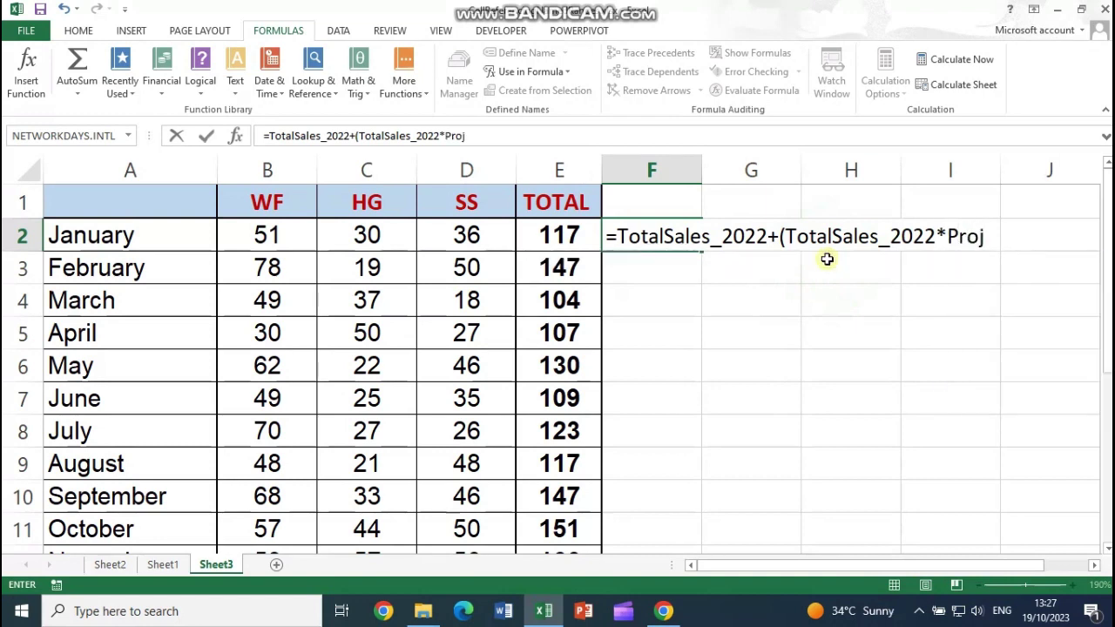
{"action": "key", "text": "BackSpace"}
{"action": "key", "text": "BackSpace"}
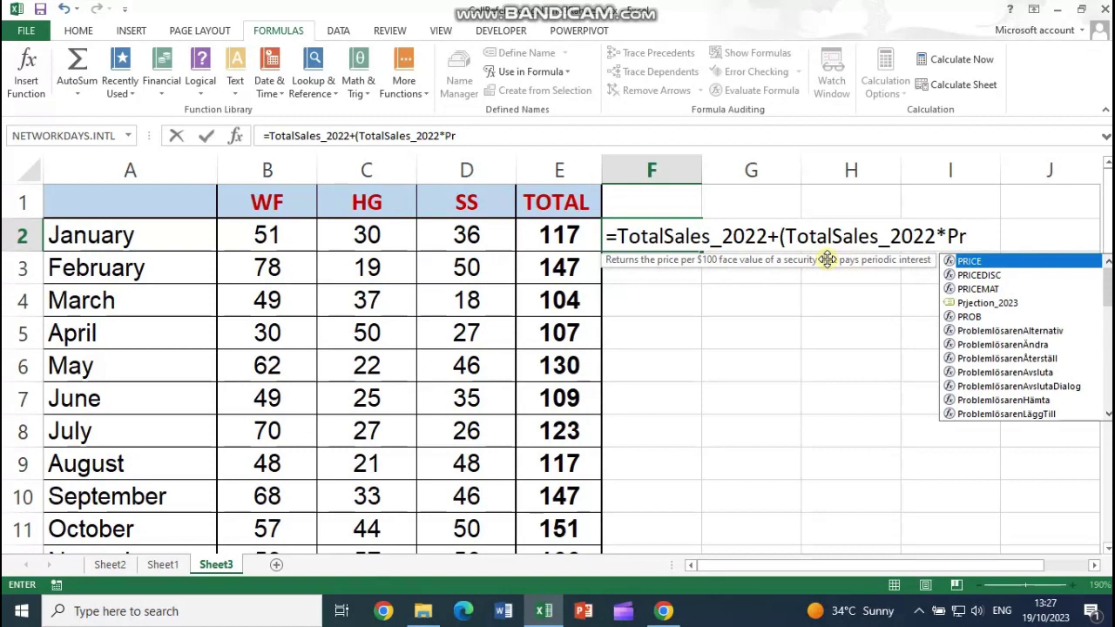
{"action": "double_click", "coordinate": [987, 303]}
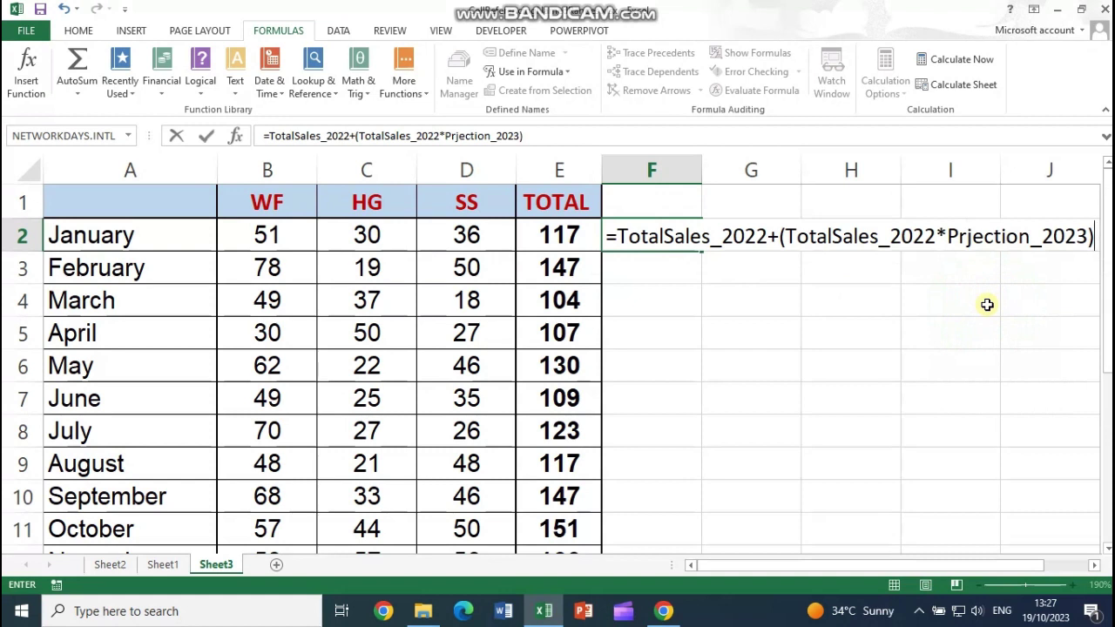
{"action": "key", "text": "ctrl+shift+Return"}
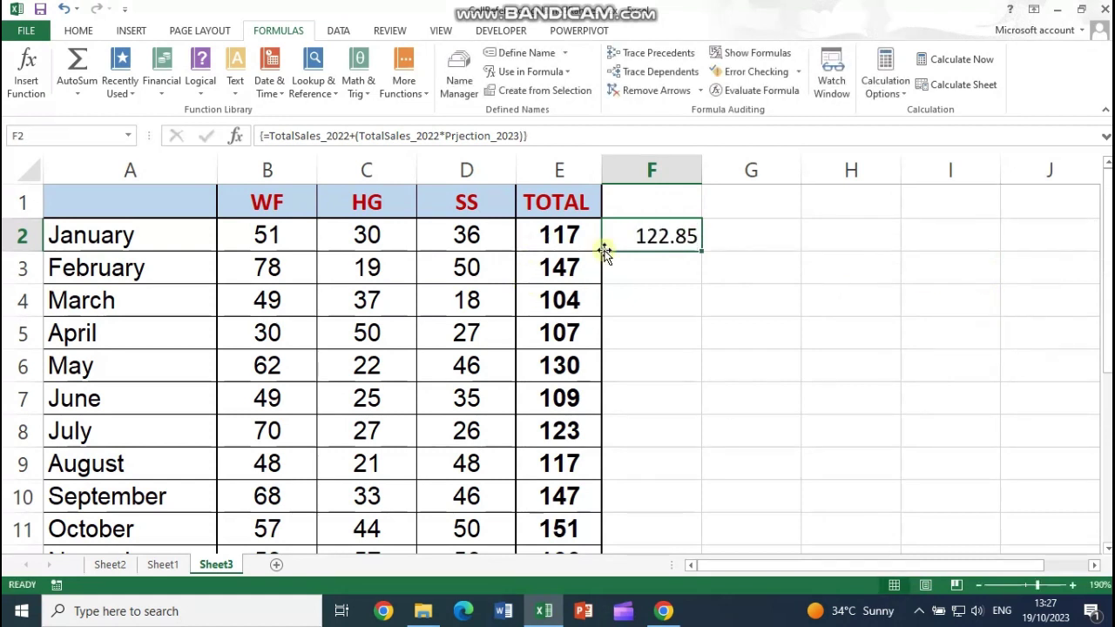
{"action": "key", "text": "Delete"}
Step: Enter =TotalSales_2022+(TotalSales_2022*Prjection_2023) as one array formula across January's cells F2:H2
{"action": "left_click_drag", "start_coordinate": [680, 241], "coordinate": [865, 242]}
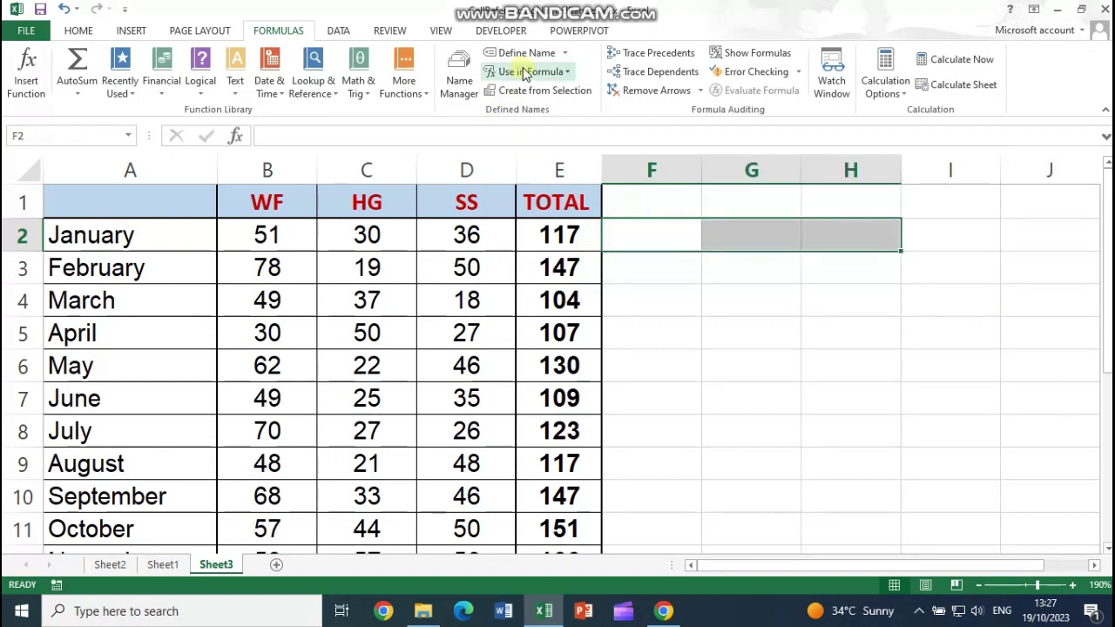
{"action": "type", "text": "="}
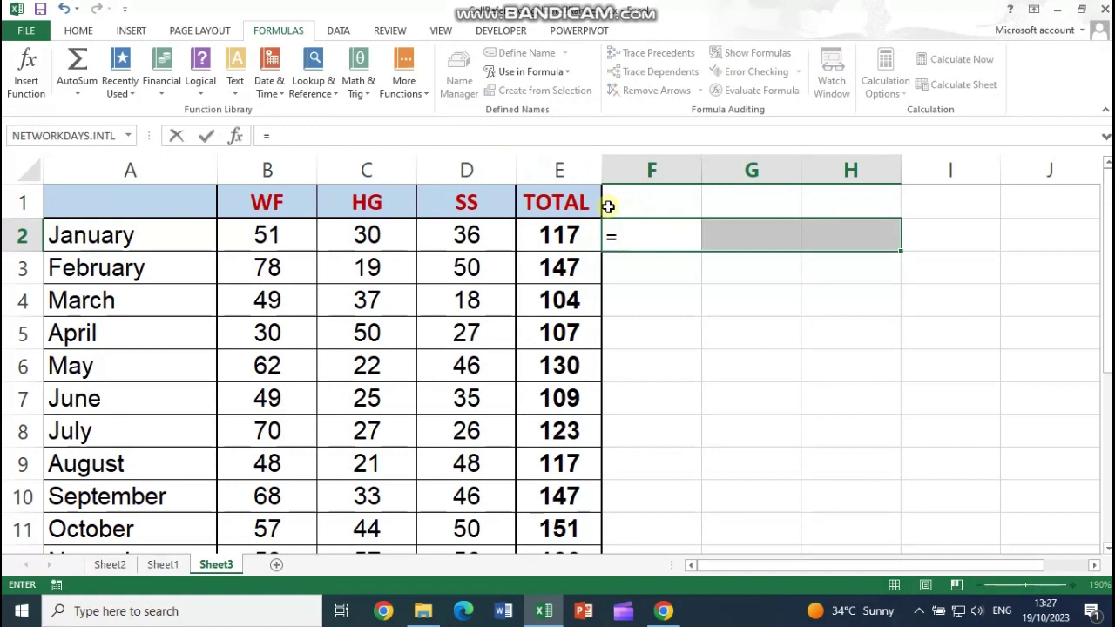
{"action": "type", "text": "TOTAL"}
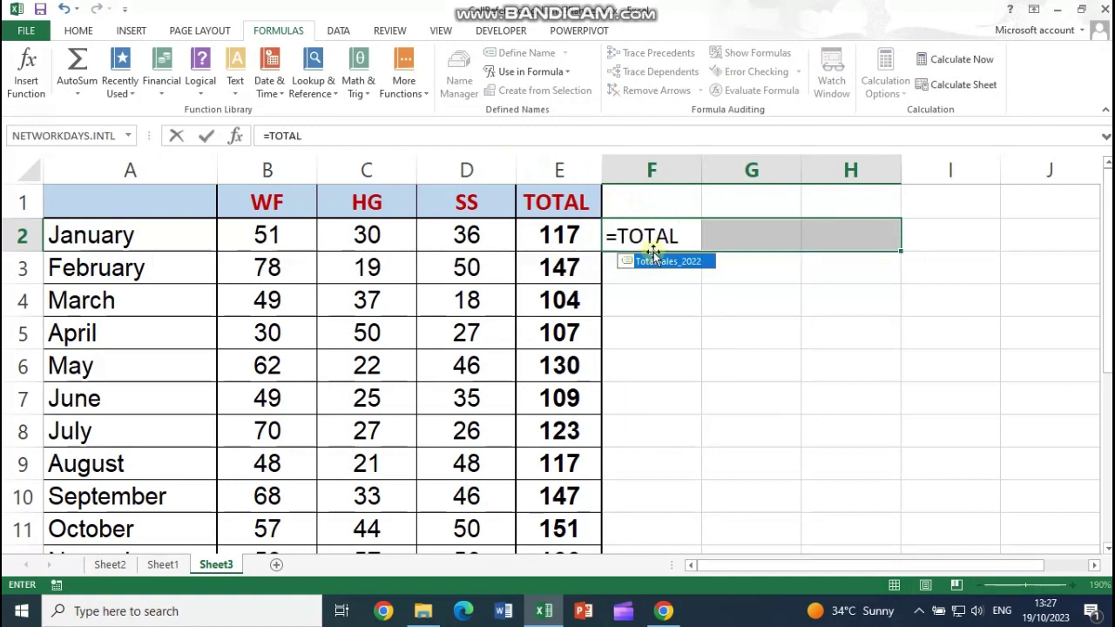
{"action": "double_click", "coordinate": [642, 262]}
{"action": "type", "text": "+(Tot"}
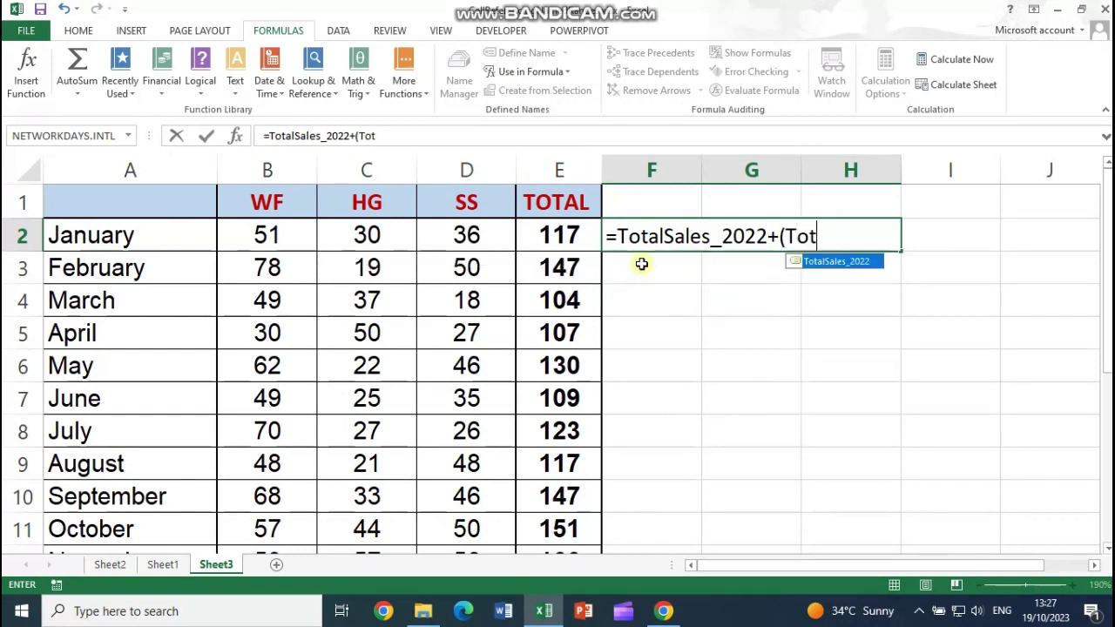
{"action": "double_click", "coordinate": [809, 263]}
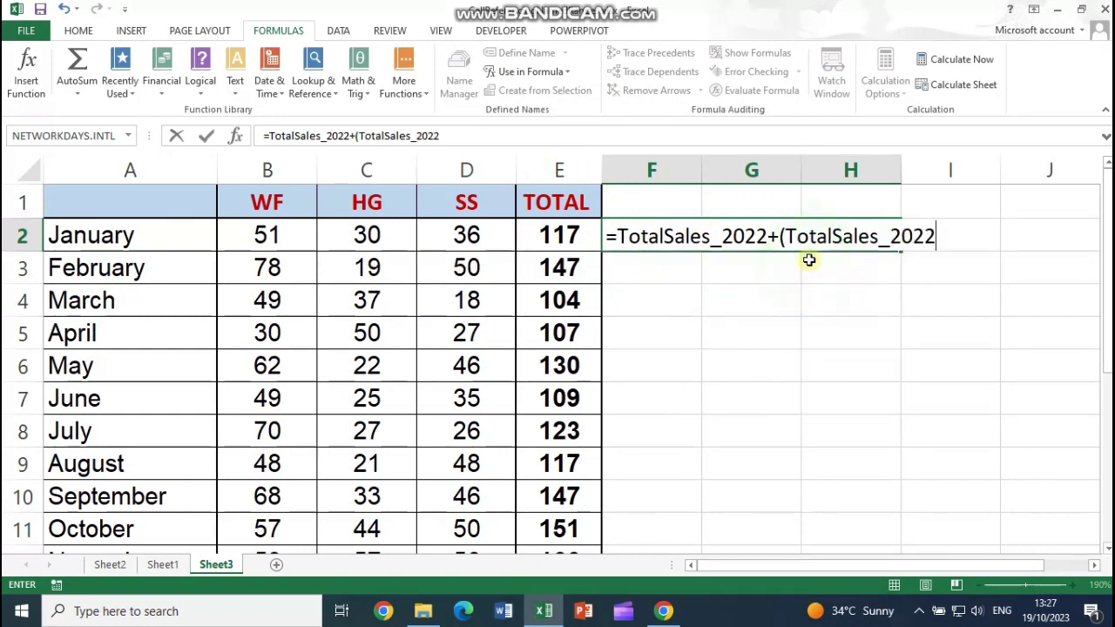
{"action": "type", "text": "*Pr"}
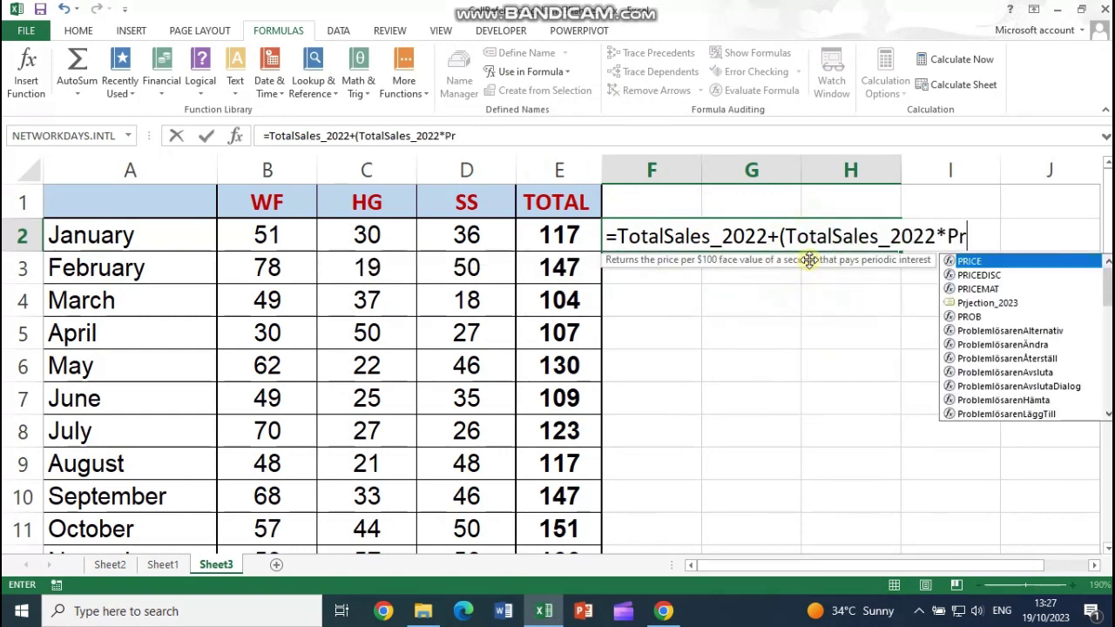
{"action": "double_click", "coordinate": [997, 303]}
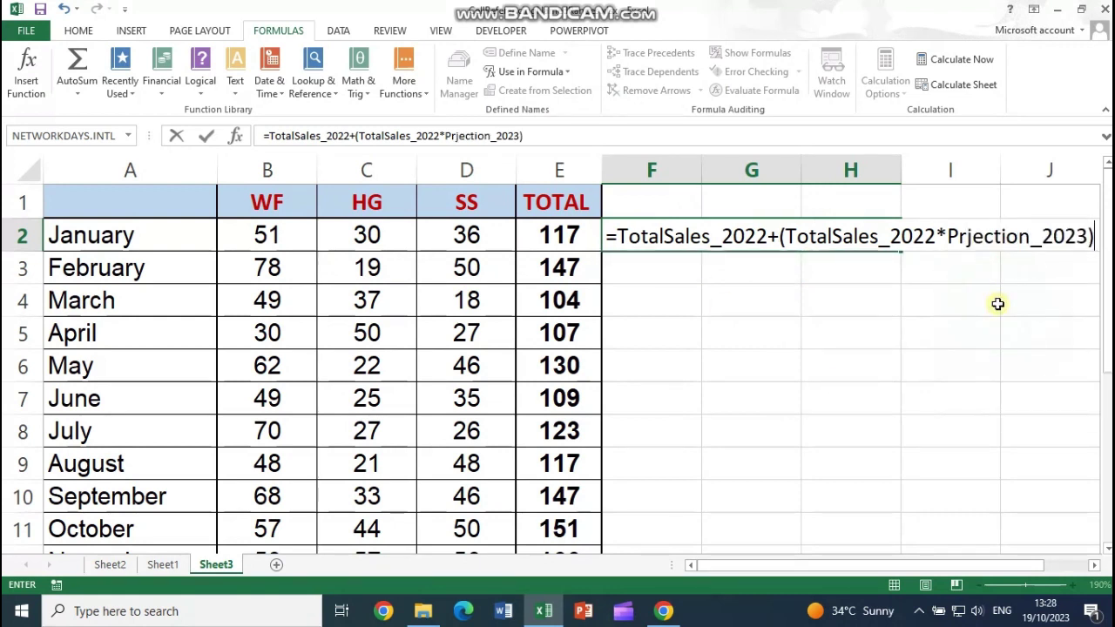
{"action": "key", "text": "ctrl+shift+Return"}
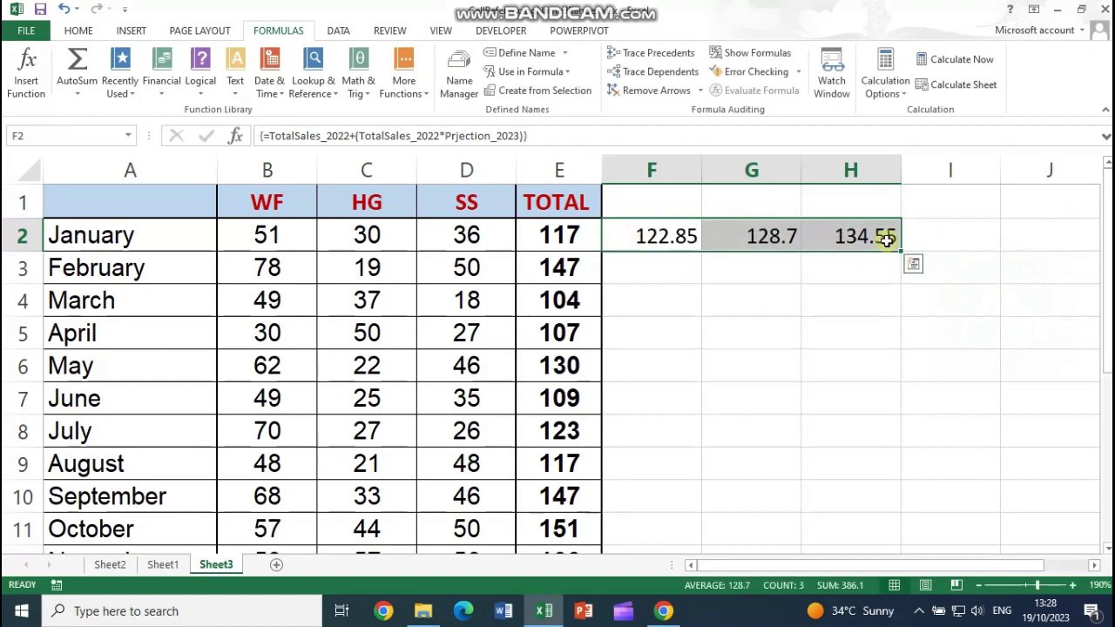
Step: Try filling January's array formula from F2:H2 down to December, and clear the copies from F3:H13
{"action": "left_click", "coordinate": [897, 250]}
{"action": "double_click", "coordinate": [901, 252]}
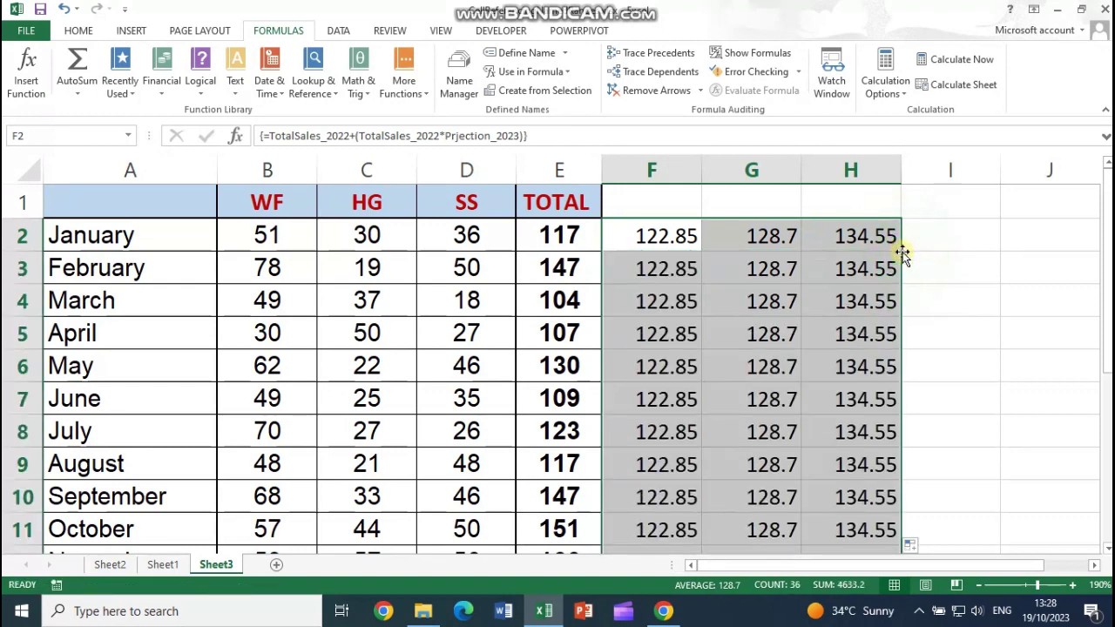
{"action": "left_click_drag", "start_coordinate": [670, 278], "coordinate": [846, 495]}
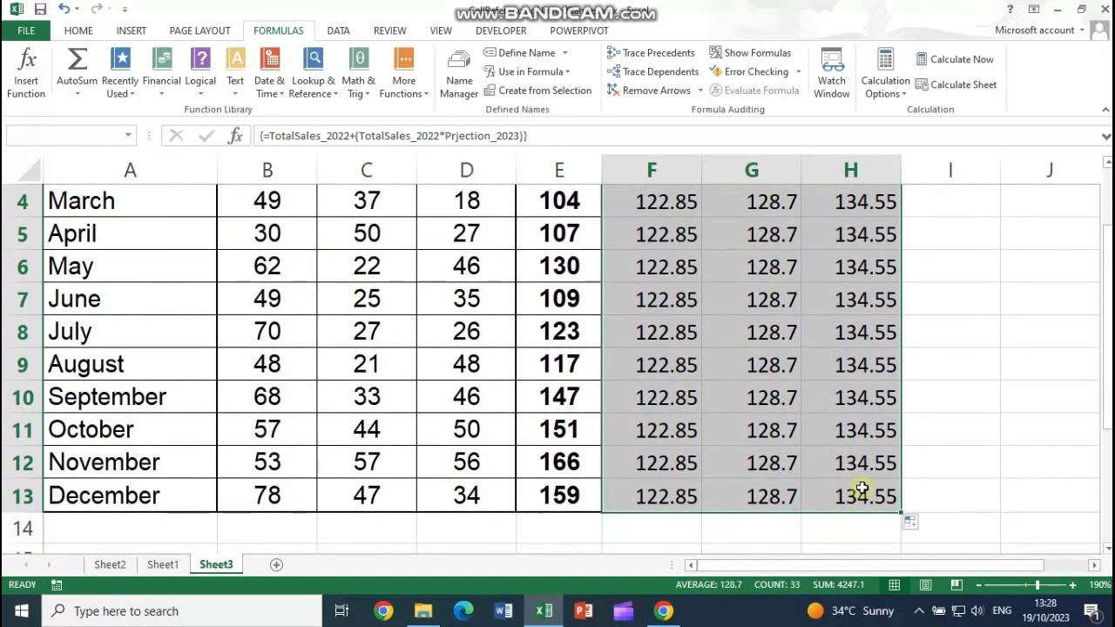
{"action": "key", "text": "Delete"}
Step: Compare the projection range F2:H13 on Sheet3 with the percentages in G3:I3 and the monthly totals in F5:F16 on Sheet1
{"action": "scroll", "coordinate": [929, 443], "scroll_direction": "up", "scroll_amount": 1}
{"action": "left_click", "coordinate": [655, 241]}
{"action": "left_click_drag", "start_coordinate": [655, 240], "coordinate": [838, 514]}
{"action": "scroll", "coordinate": [666, 298], "scroll_direction": "up", "scroll_amount": 1}
{"action": "left_click_drag", "start_coordinate": [659, 236], "coordinate": [804, 502]}
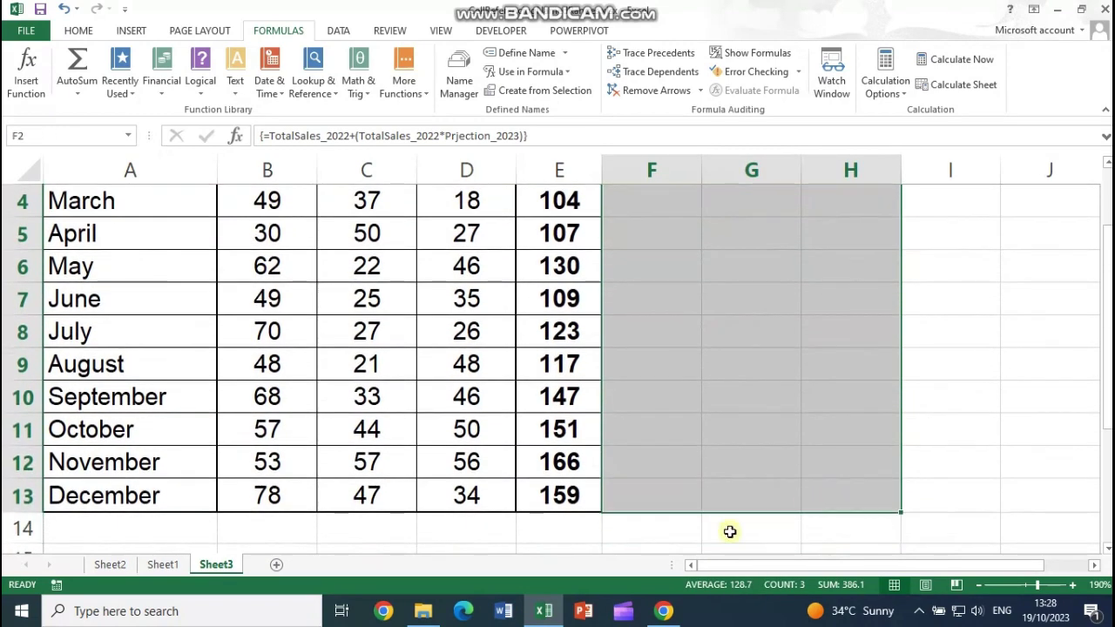
{"action": "left_click", "coordinate": [163, 565]}
{"action": "left_click_drag", "start_coordinate": [767, 196], "coordinate": [938, 192]}
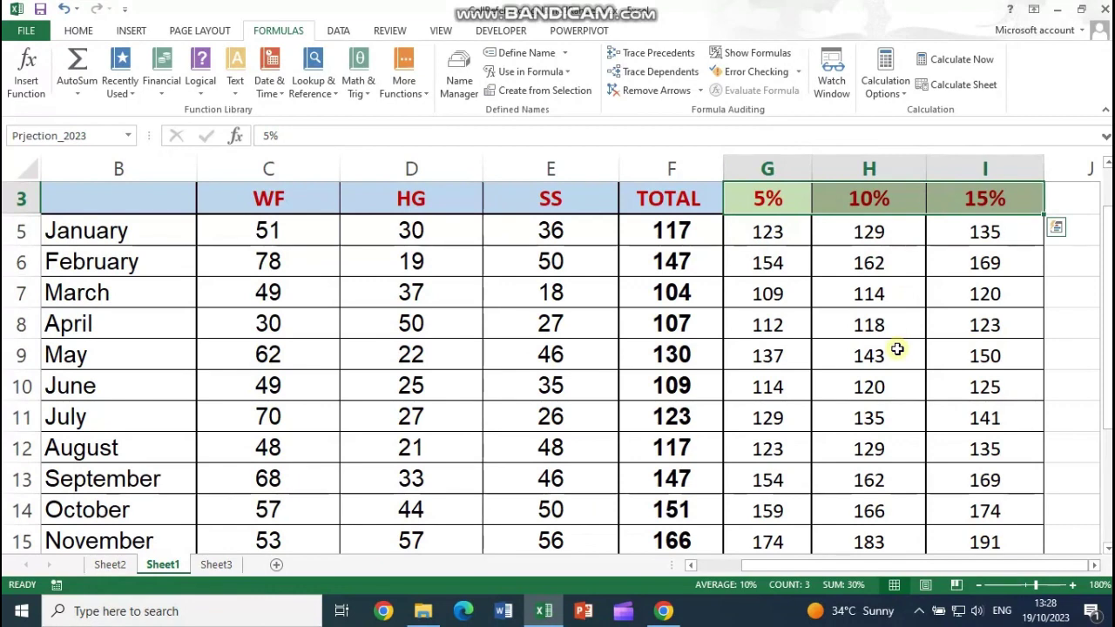
{"action": "left_click_drag", "start_coordinate": [701, 234], "coordinate": [685, 473]}
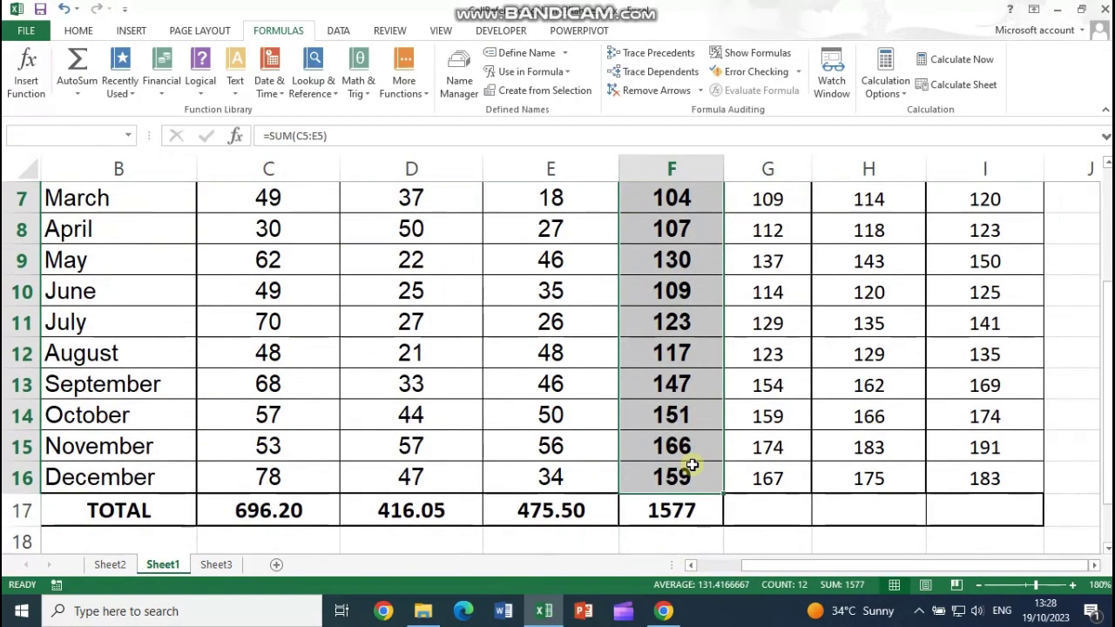
{"action": "scroll", "coordinate": [811, 454], "scroll_direction": "up", "scroll_amount": 2}
{"action": "left_click", "coordinate": [216, 565]}
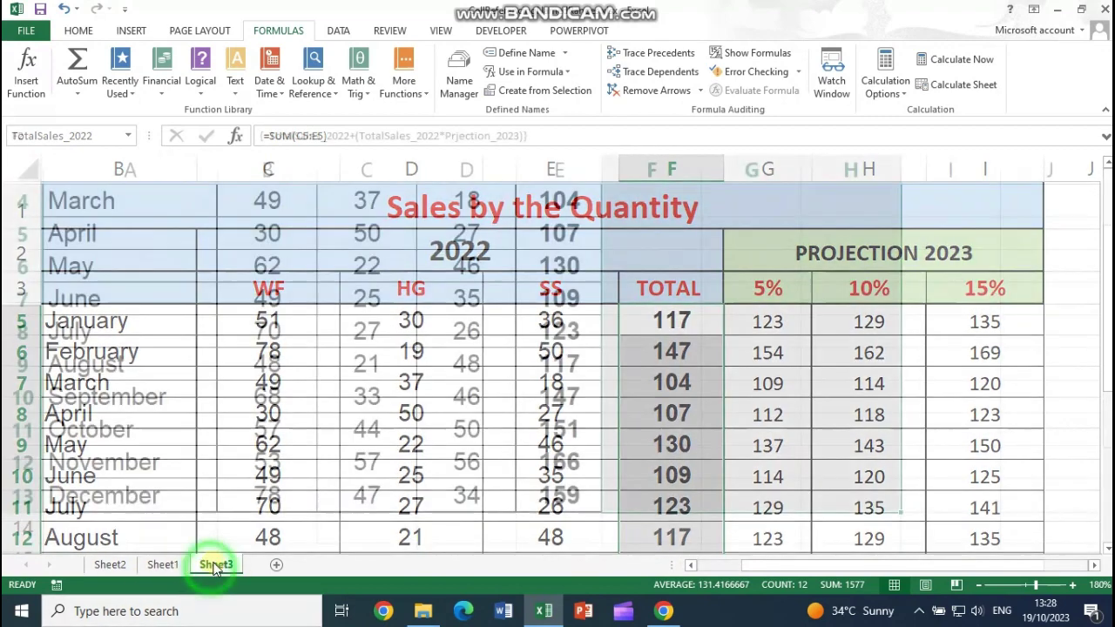
{"action": "scroll", "coordinate": [624, 323], "scroll_direction": "up", "scroll_amount": 1}
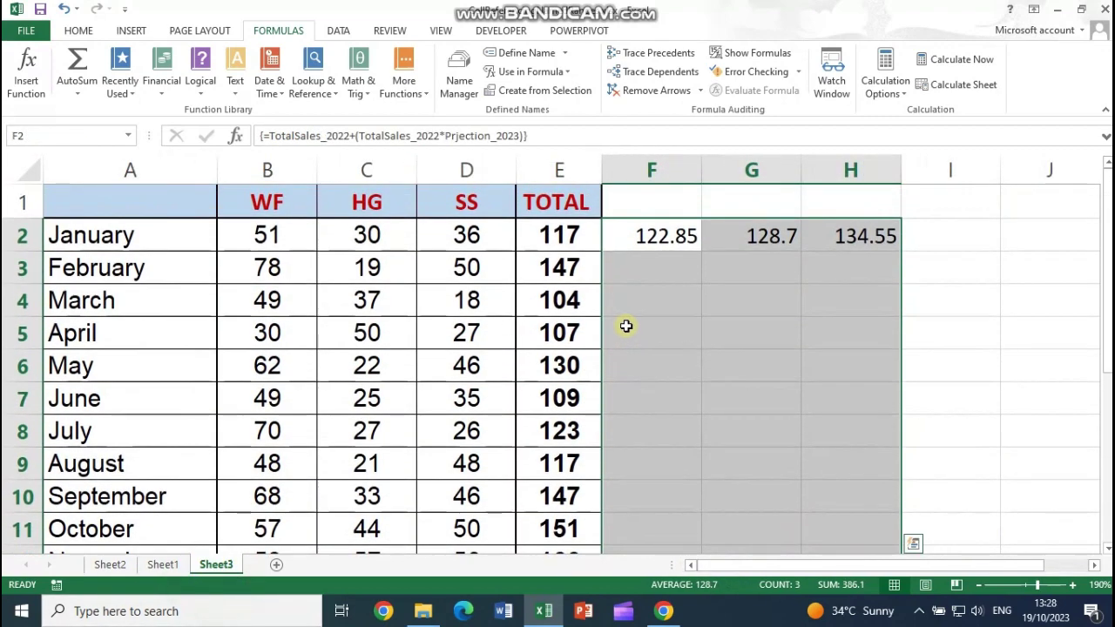
Step: Clear the January array formula from F2:H2 on Sheet3
{"action": "left_click_drag", "start_coordinate": [635, 236], "coordinate": [839, 240]}
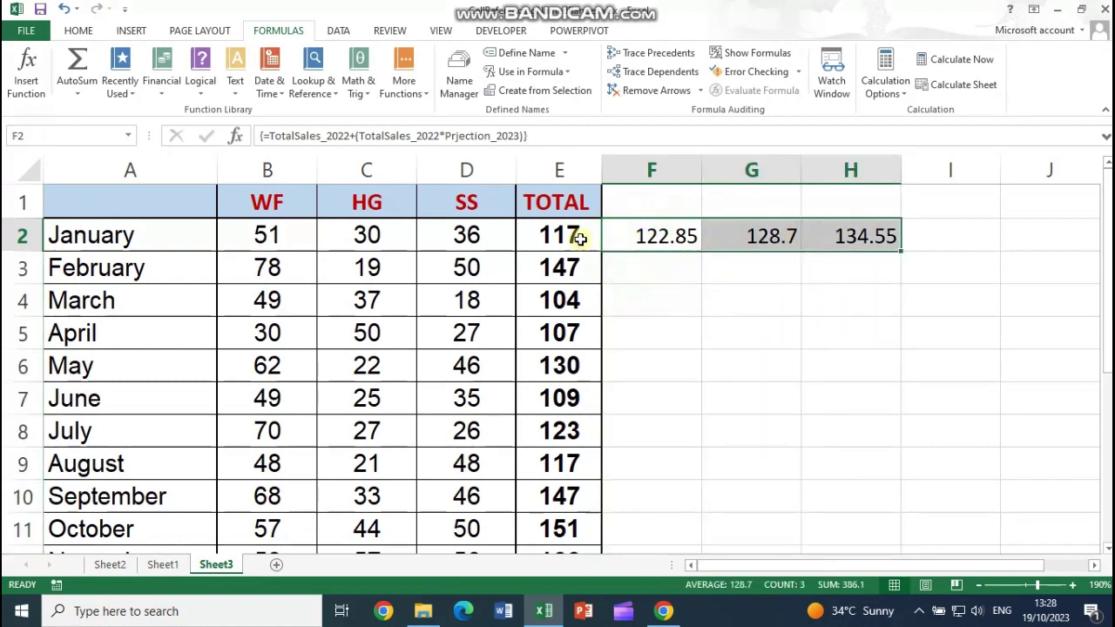
{"action": "left_click_drag", "start_coordinate": [655, 238], "coordinate": [861, 245]}
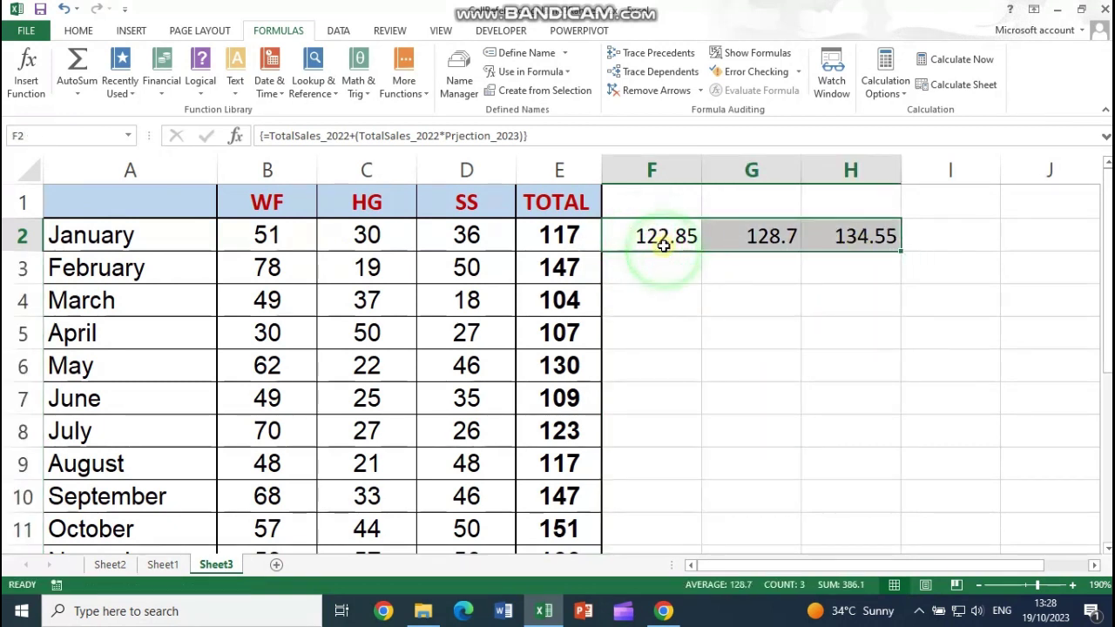
{"action": "left_click", "coordinate": [664, 244]}
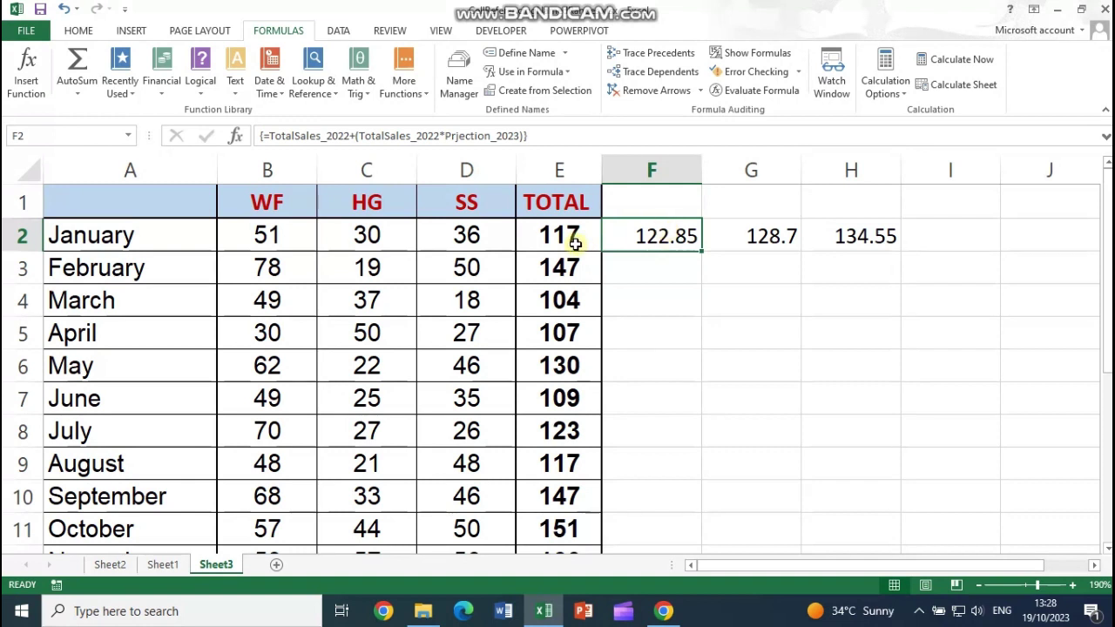
{"action": "left_click_drag", "start_coordinate": [640, 236], "coordinate": [832, 237]}
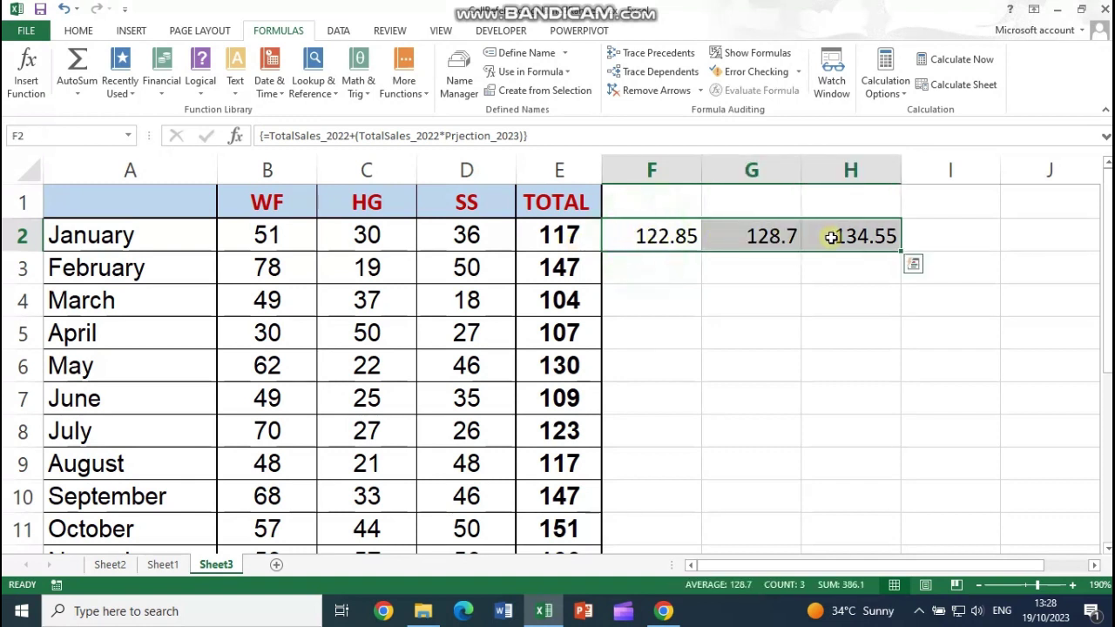
{"action": "key", "text": "Delete"}
Step: Enter =TotalSales_2022+(TotalSales_2022*Prjection_2023) as a single array formula over the January-to-December range F2:H13
{"action": "left_click_drag", "start_coordinate": [644, 239], "coordinate": [861, 500]}
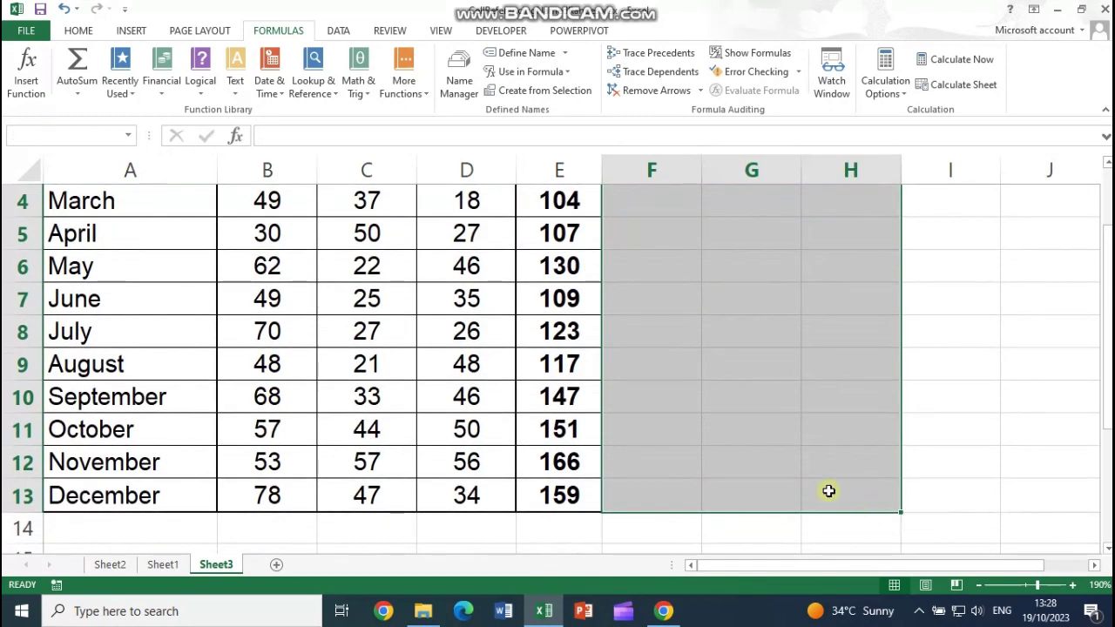
{"action": "scroll", "coordinate": [640, 434], "scroll_direction": "up", "scroll_amount": 1}
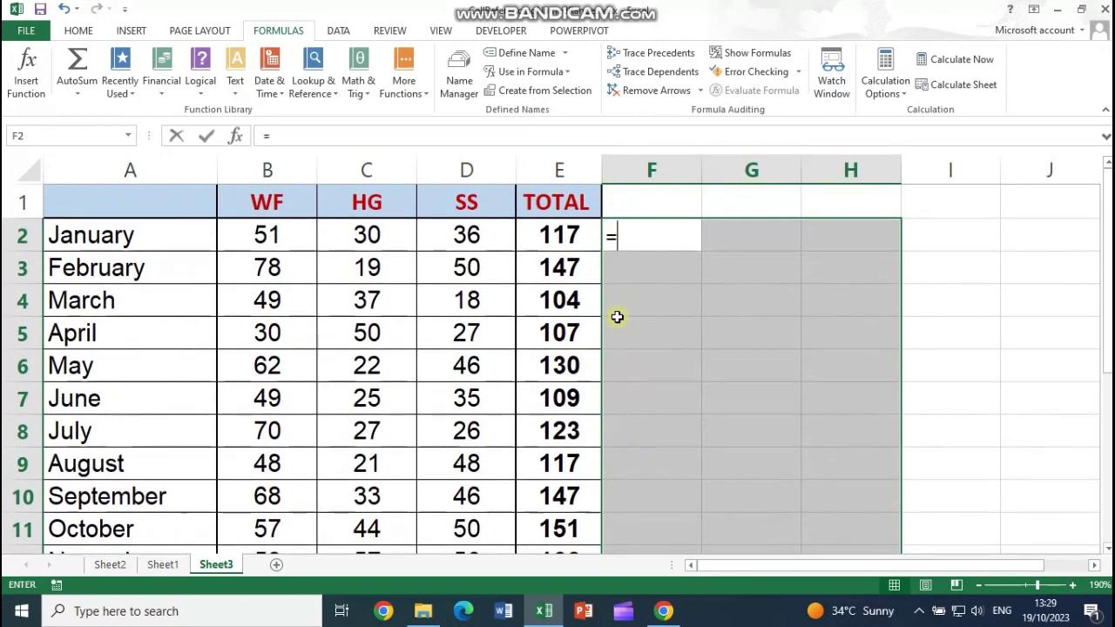
{"action": "type", "text": "=Tota"}
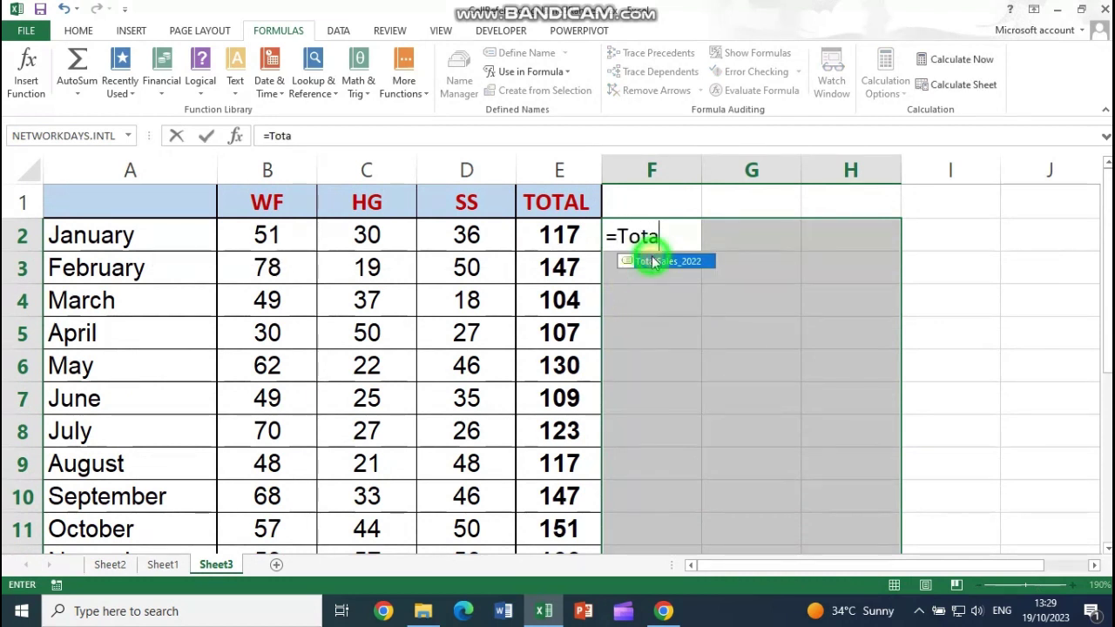
{"action": "double_click", "coordinate": [651, 261]}
{"action": "type", "text": "+(T"}
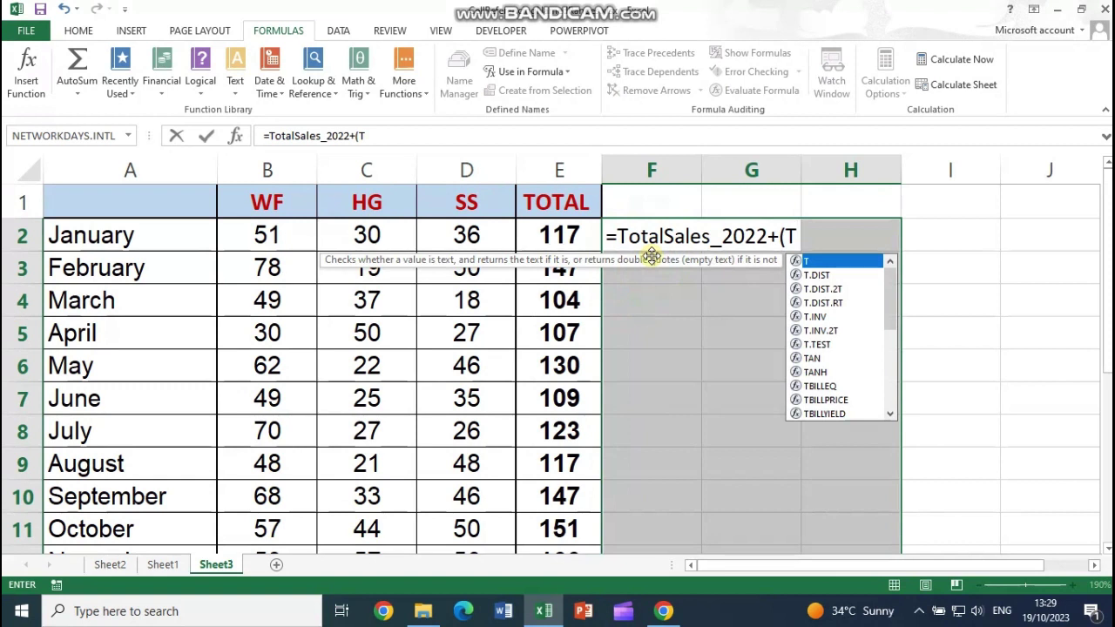
{"action": "type", "text": "o"}
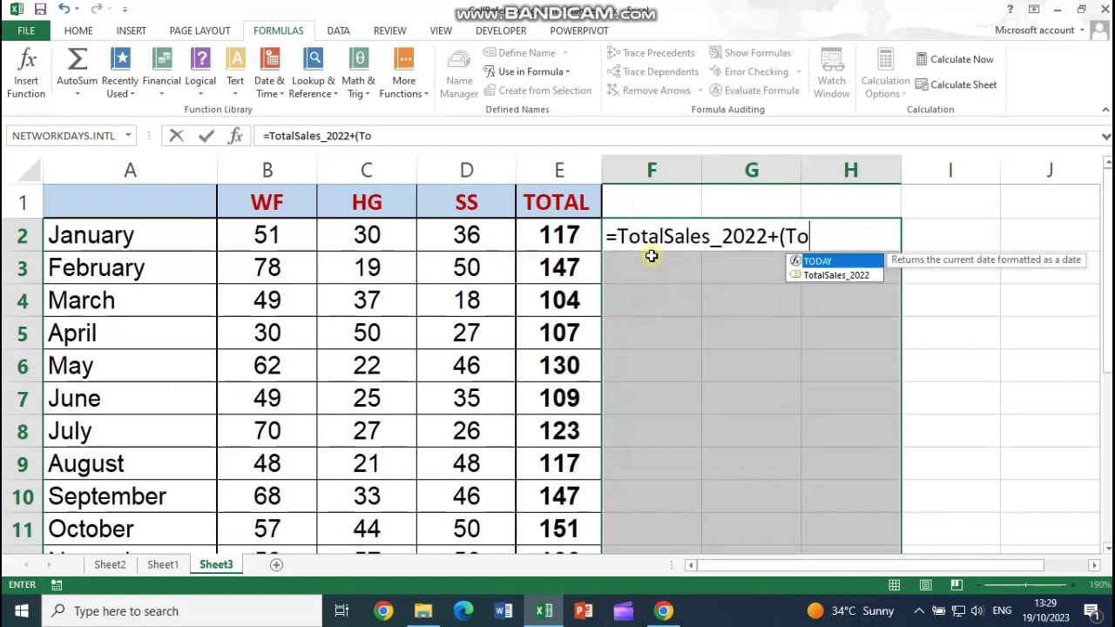
{"action": "double_click", "coordinate": [829, 275]}
{"action": "type", "text": "*Pr"}
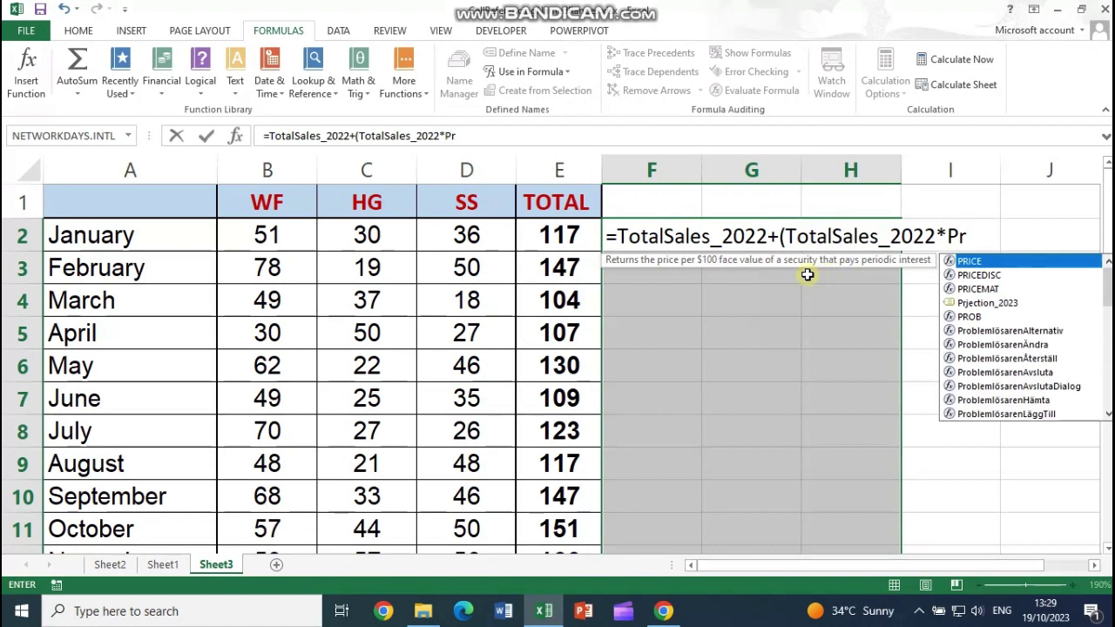
{"action": "double_click", "coordinate": [984, 304]}
{"action": "type", "text": ")"}
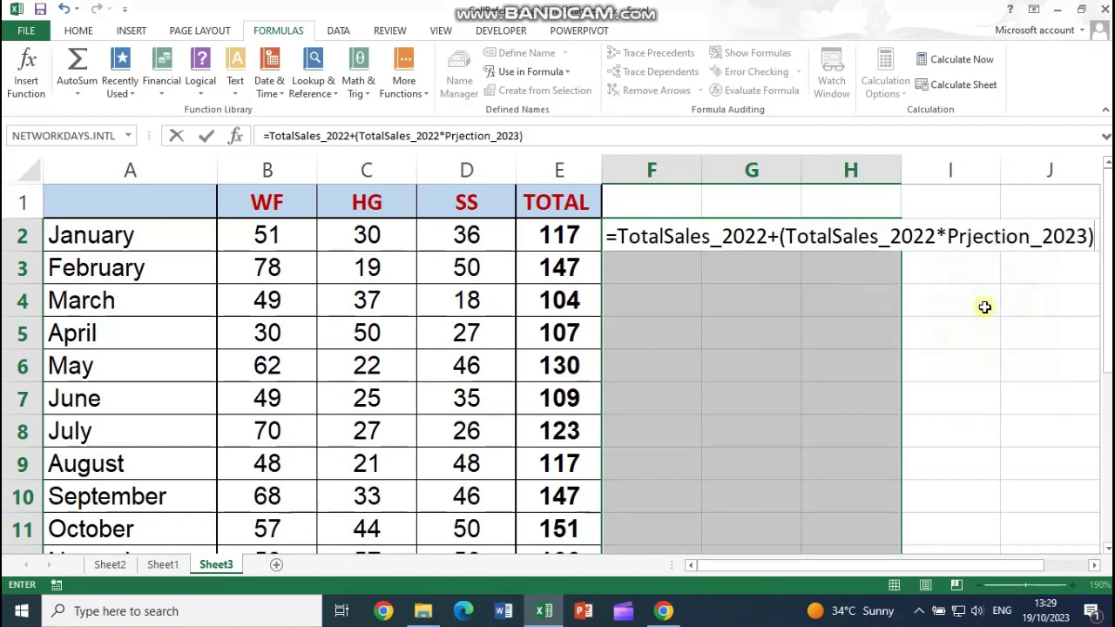
{"action": "key", "text": "ctrl+shift+Return"}
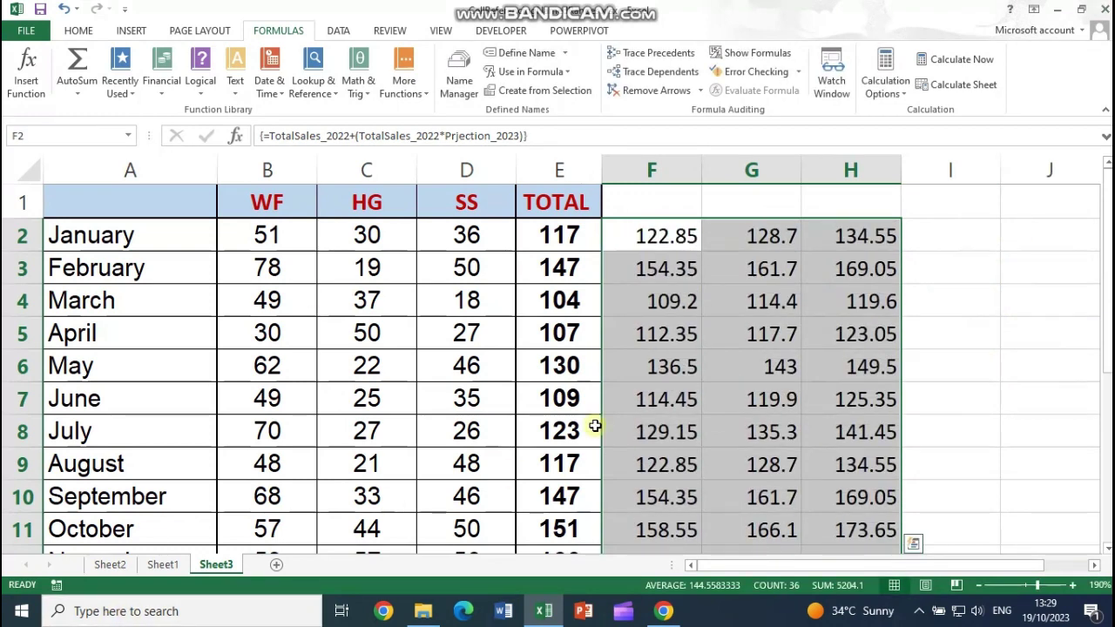